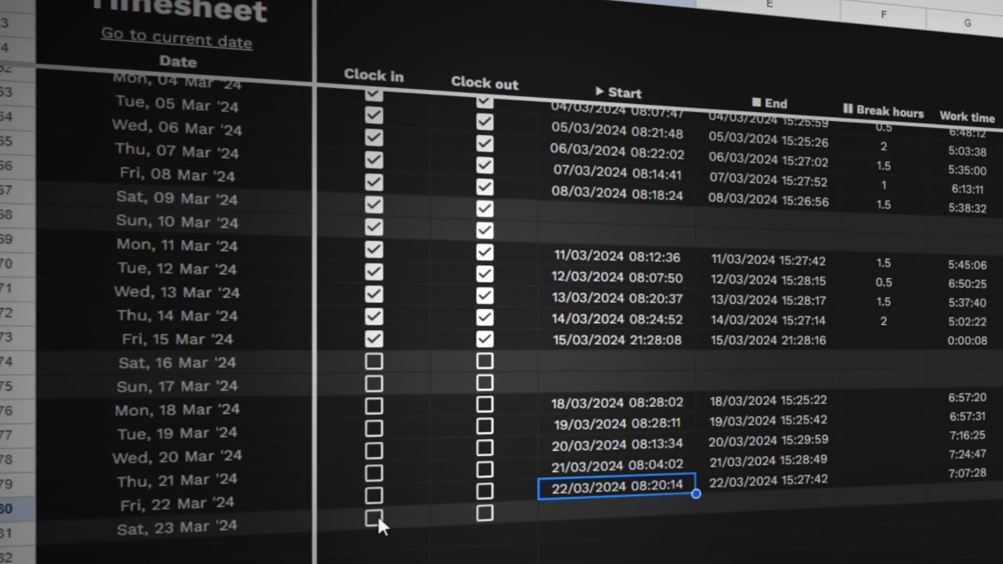
Tick Clock in and Clock out on the Sat 23 Mar row and enter 0.5 break hours
{"action": "left_click", "coordinate": [168, 367]}
{"action": "left_click", "coordinate": [220, 367]}
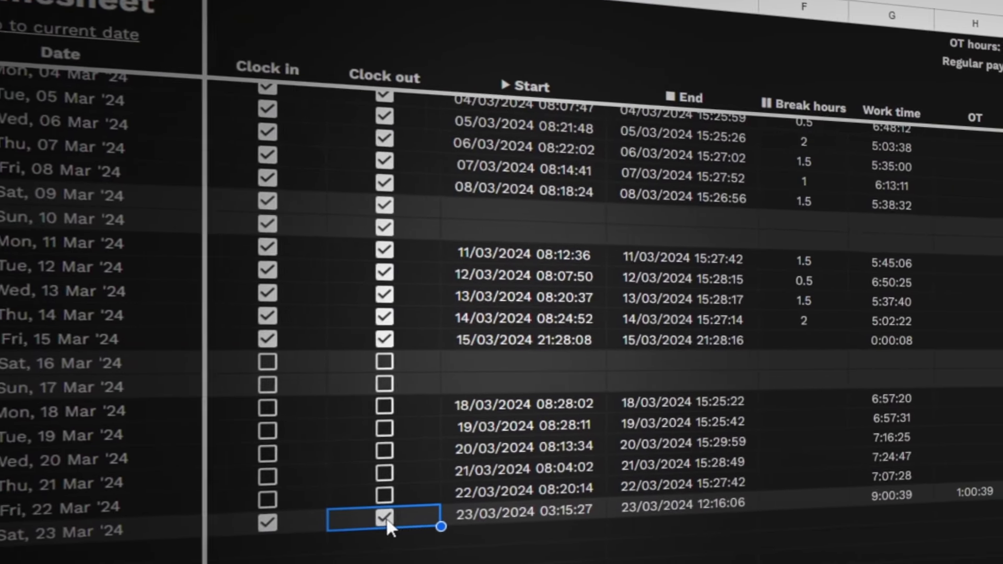
{"action": "left_click", "coordinate": [852, 513]}
{"action": "type", "text": ".5"}
{"action": "key", "text": "Return"}
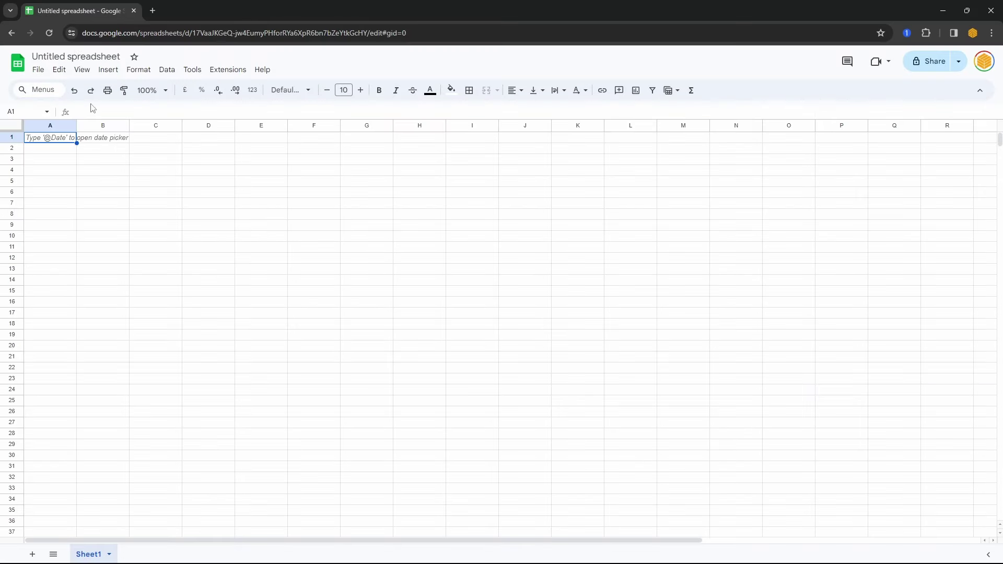
Name the spreadsheet 'Timesheet'
{"action": "left_click", "coordinate": [77, 52]}
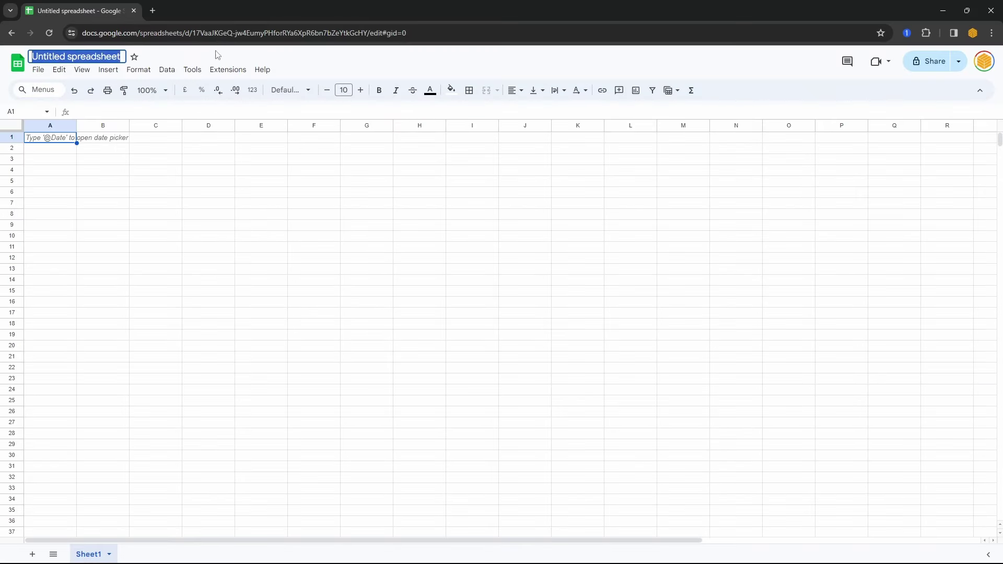
{"action": "type", "text": "Timesh"}
{"action": "key", "text": "Return"}
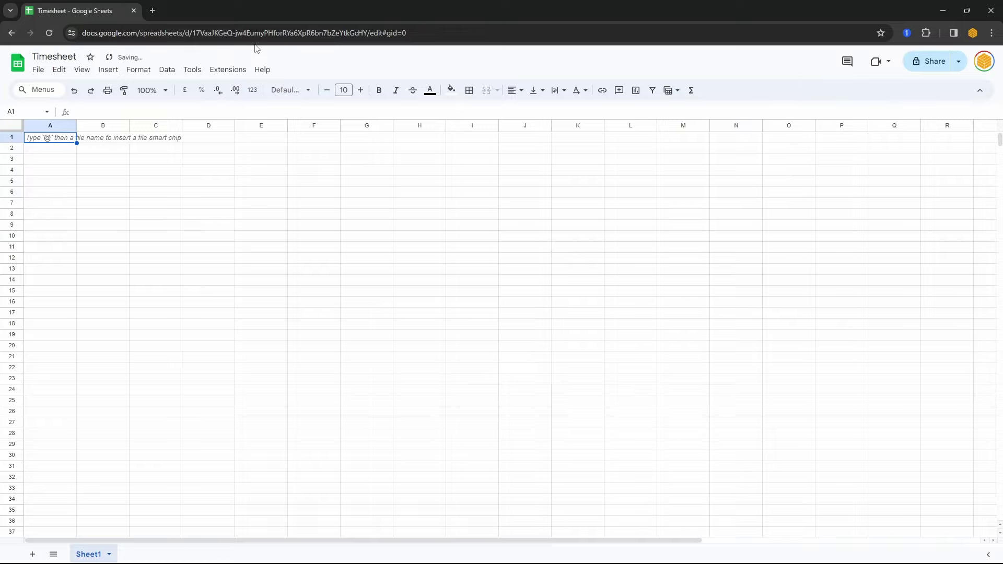
Hide the gridlines across the sheet
{"action": "left_click", "coordinate": [82, 70]}
{"action": "mouse_move", "coordinate": [153, 89]}
{"action": "left_click", "coordinate": [275, 110]}
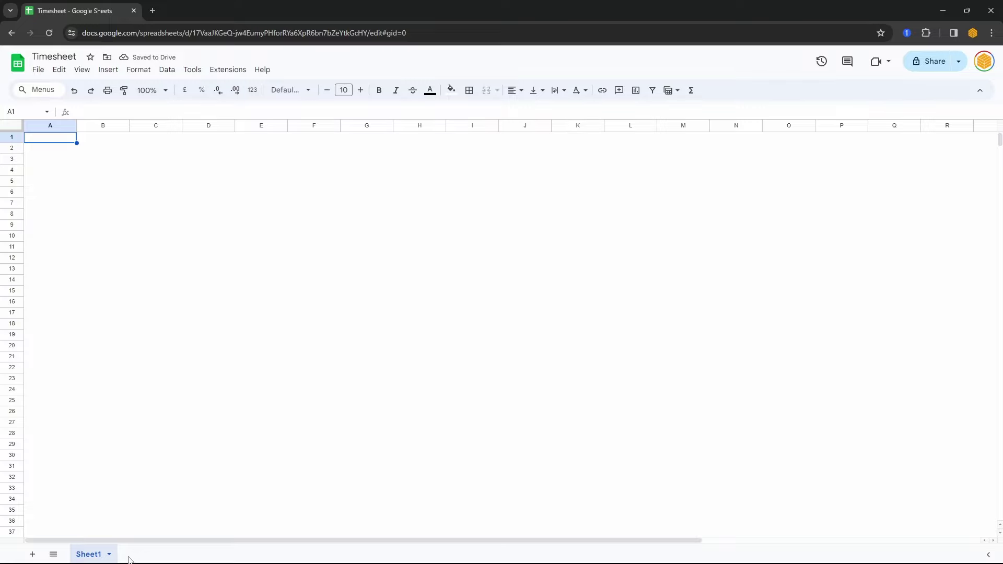
Rename the Sheet1 tab to 'RawData'
{"action": "double_click", "coordinate": [89, 554]}
{"action": "type", "text": "RawData"}
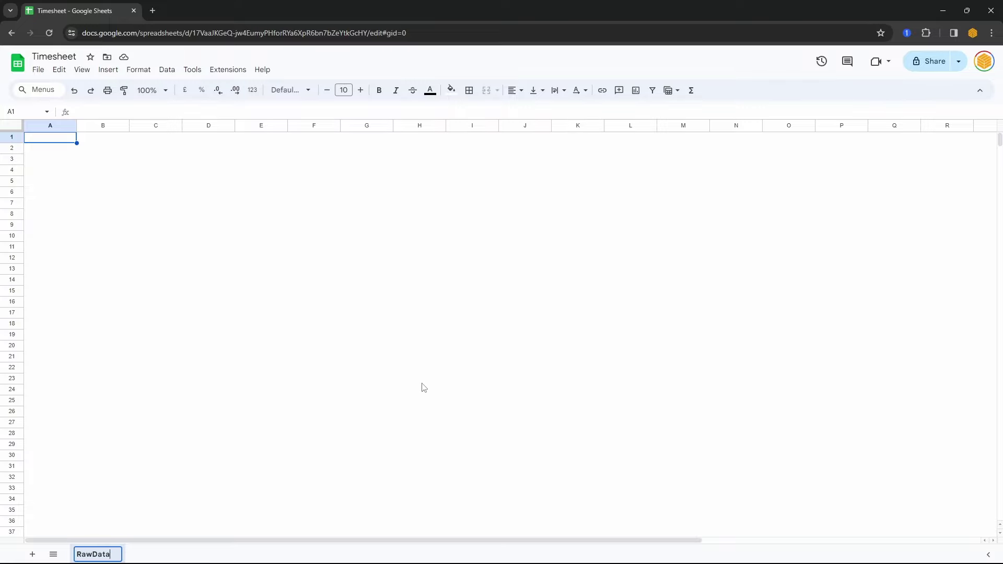
{"action": "key", "text": "Return"}
{"action": "key", "text": "ctrl+a"}
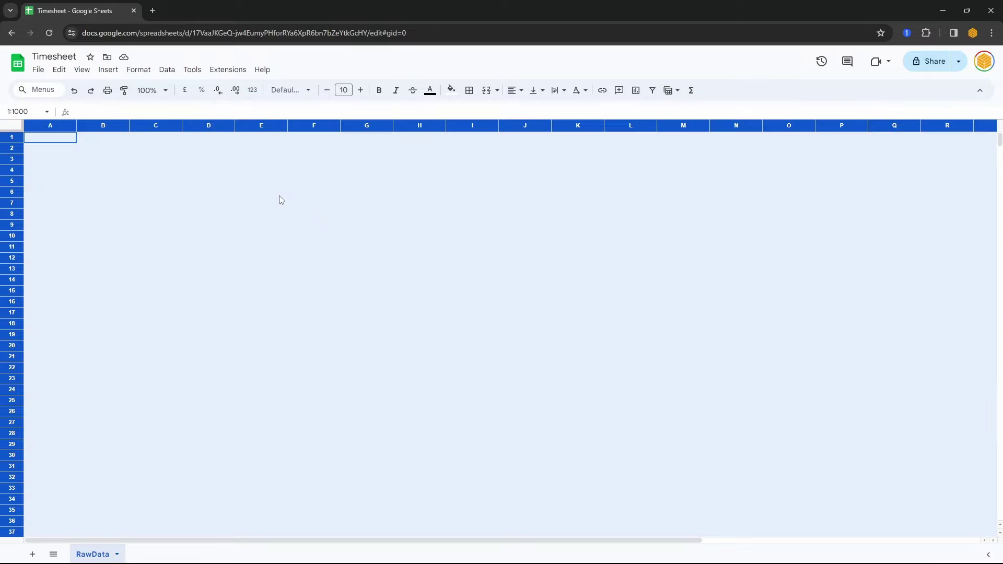
Fill the whole sheet with a dark #171717 background
{"action": "left_click", "coordinate": [452, 91]}
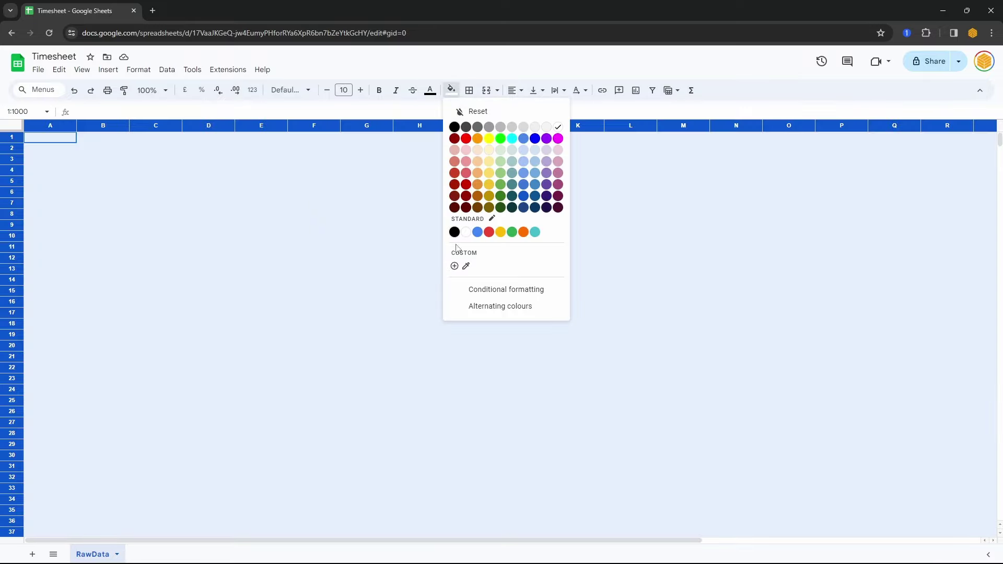
{"action": "left_click", "coordinate": [466, 266]}
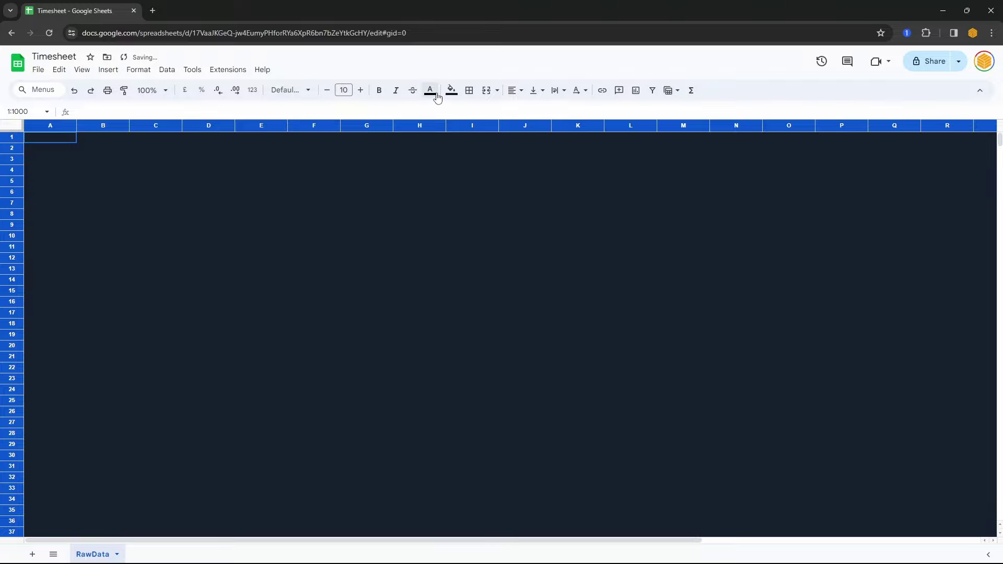
{"action": "left_click", "coordinate": [451, 91]}
{"action": "left_click", "coordinate": [455, 266]}
Type the title 'Timesheet' in A2 and colour it light grey #d0d0d0
{"action": "key", "text": "Down"}
{"action": "type", "text": "Time"}
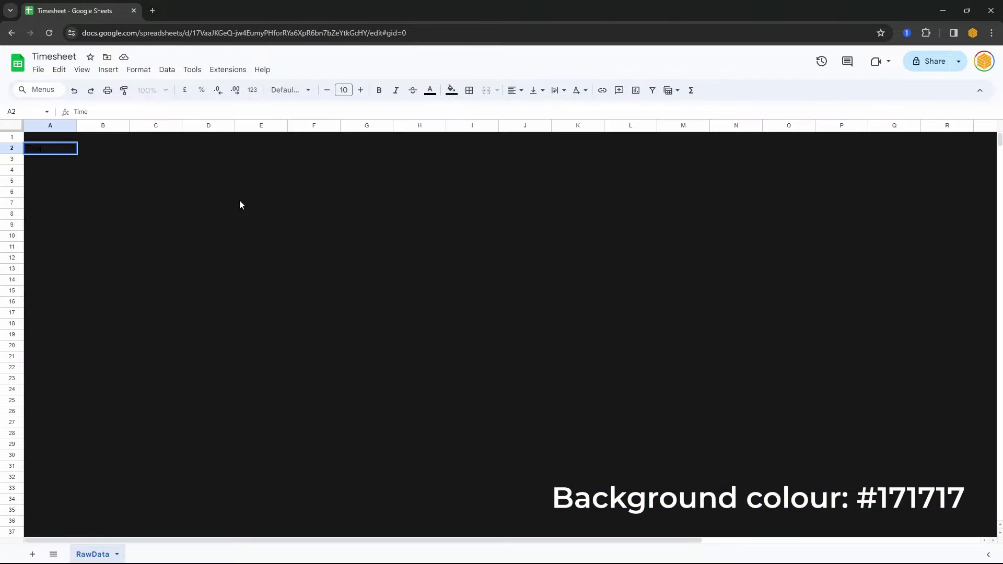
{"action": "type", "text": "sheet"}
{"action": "key", "text": "Return"}
{"action": "key", "text": "Up"}
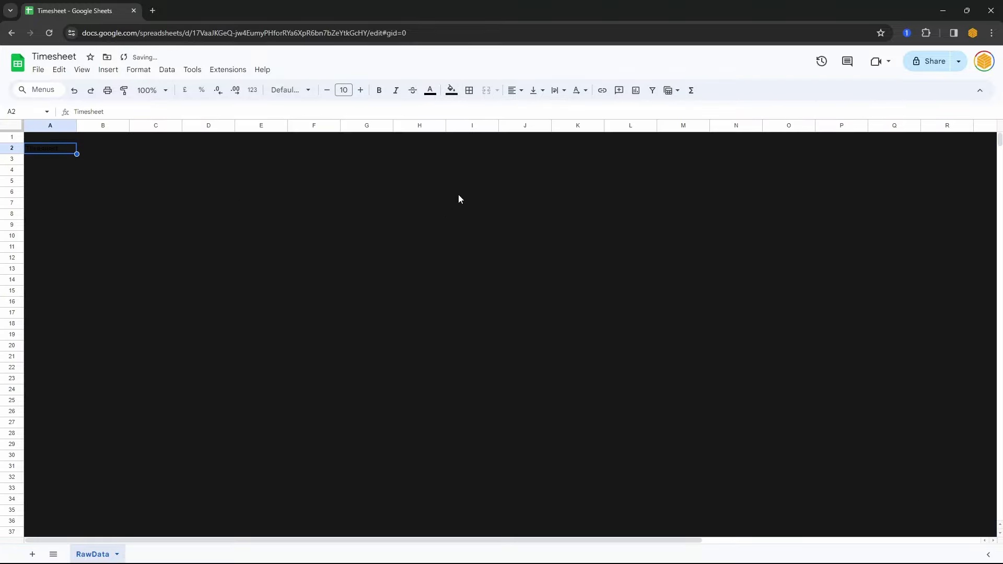
{"action": "left_click", "coordinate": [430, 90]}
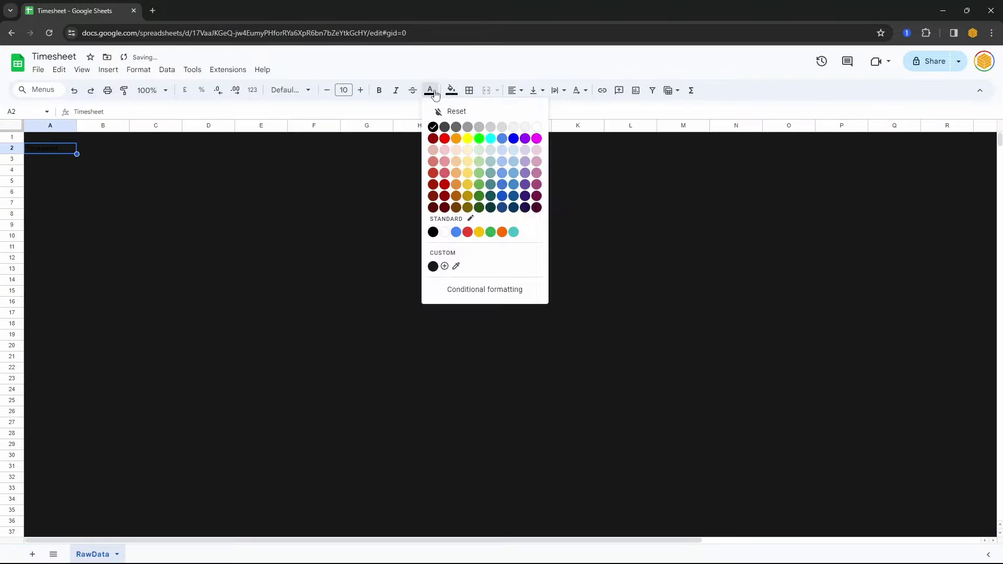
{"action": "left_click", "coordinate": [445, 266]}
{"action": "type", "text": "#d0d0d0"}
{"action": "left_click", "coordinate": [562, 382]}
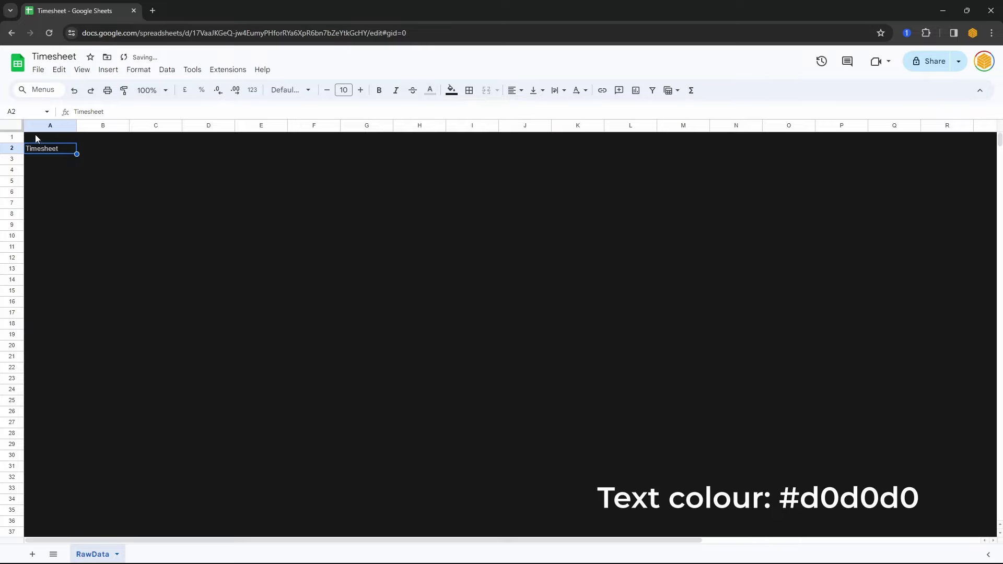
{"action": "key", "text": "ctrl+a"}
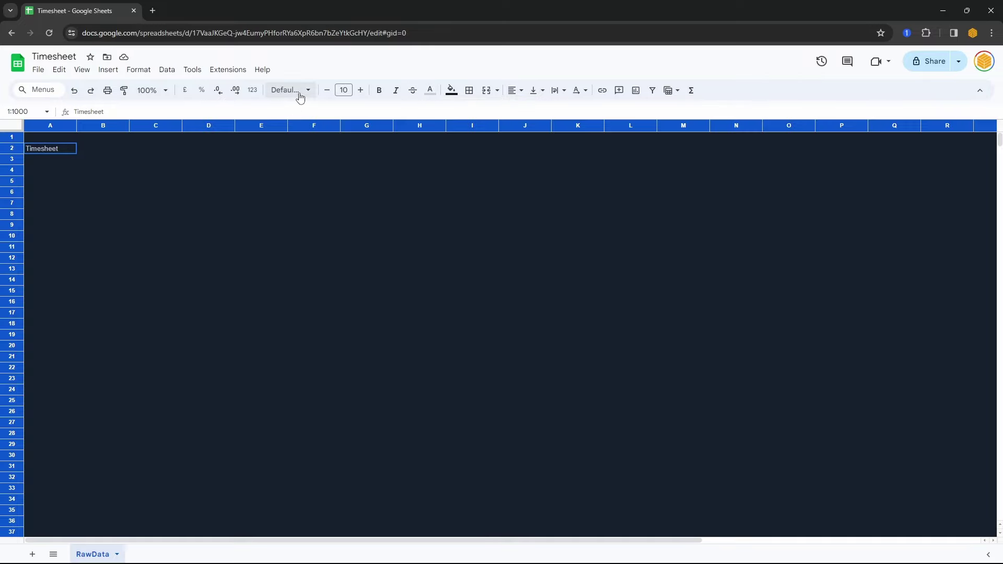
Switch the sheet font to Work Sans and make the A2 title bold at 22pt
{"action": "left_click", "coordinate": [299, 94]}
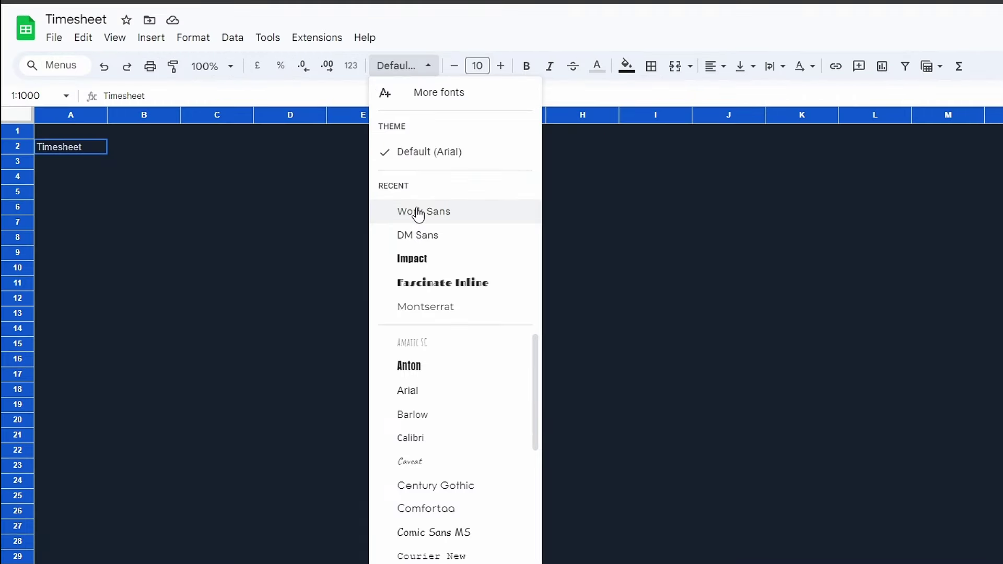
{"action": "left_click", "coordinate": [303, 194]}
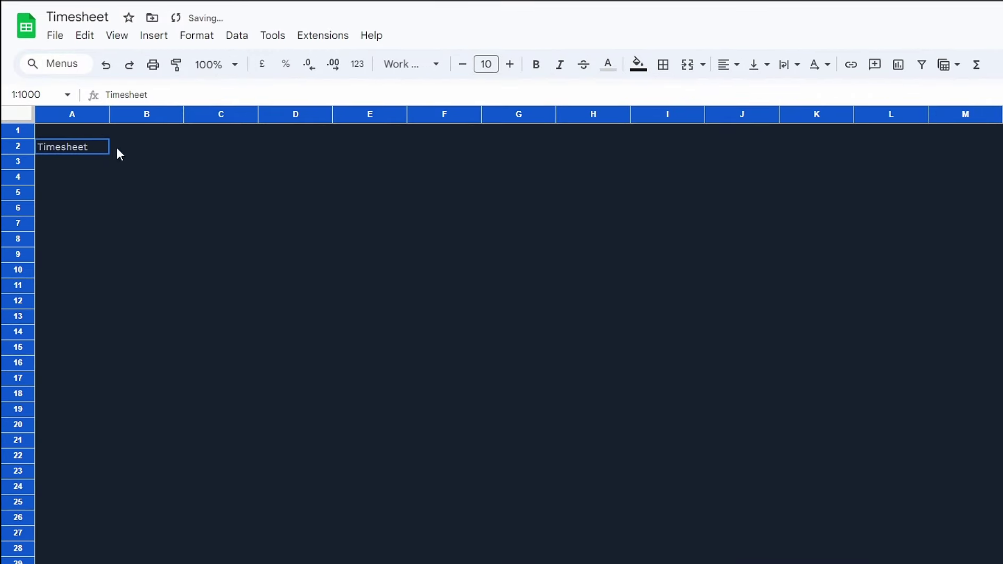
{"action": "left_click", "coordinate": [72, 149]}
{"action": "key", "text": "ctrl+b"}
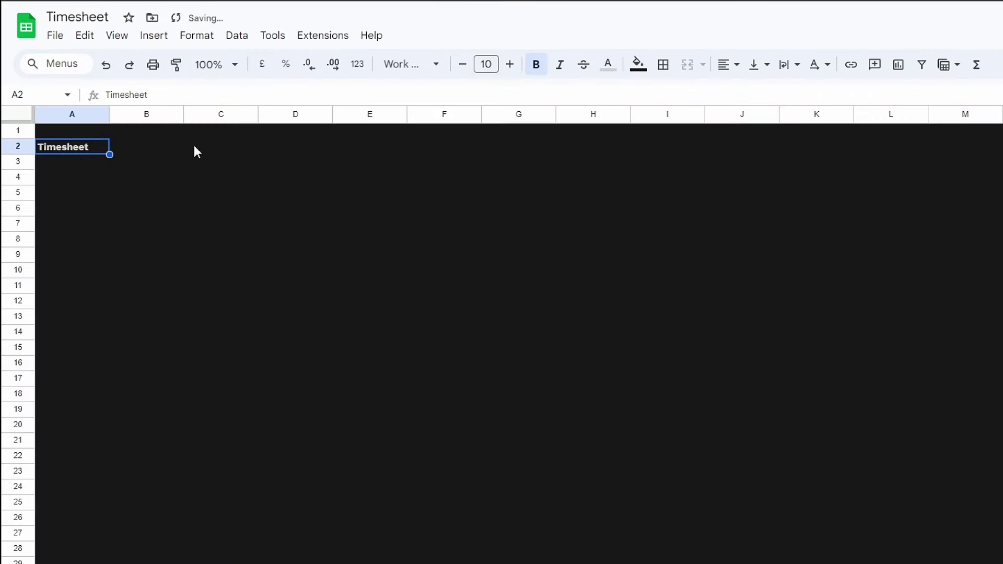
{"action": "left_click", "coordinate": [493, 63]}
{"action": "type", "text": "2"}
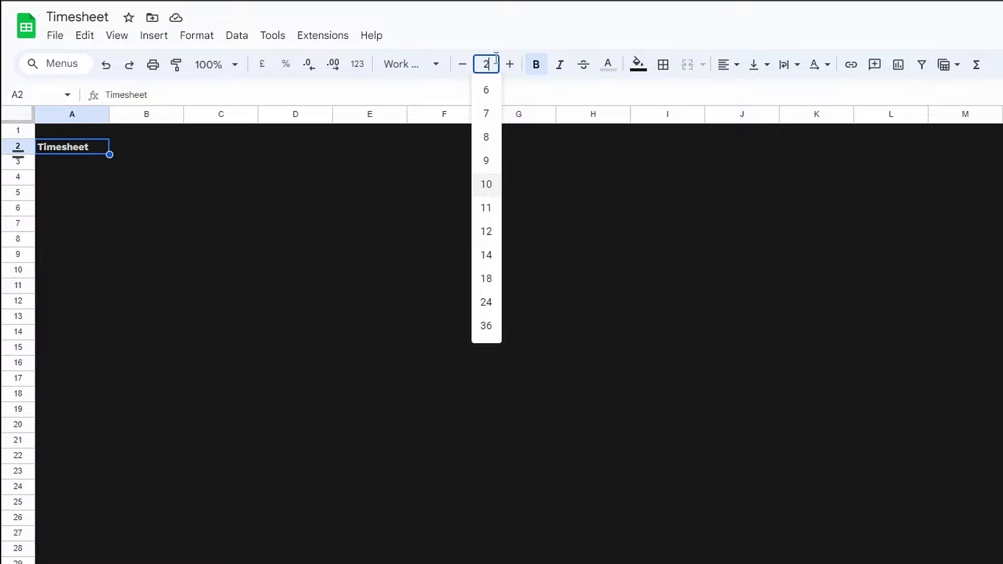
{"action": "type", "text": "2"}
{"action": "key", "text": "Return"}
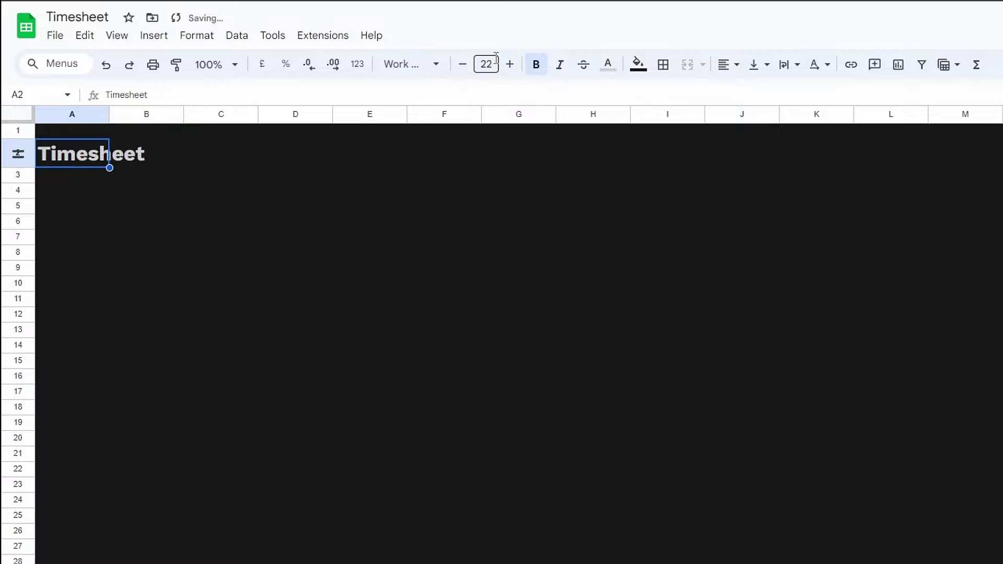
Resize column A to a width of 220 pixels
{"action": "left_click_drag", "start_coordinate": [107, 113], "coordinate": [149, 114]}
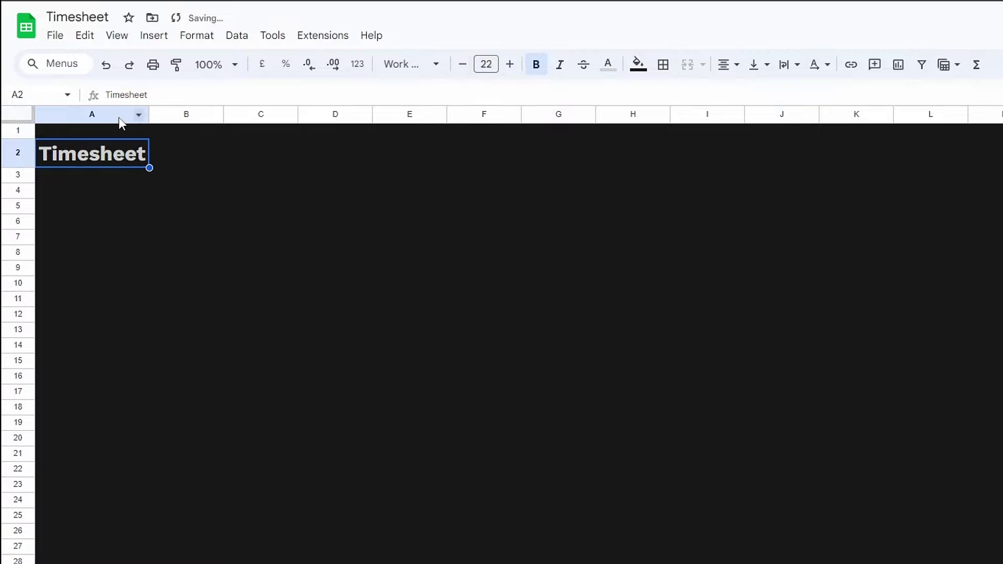
{"action": "right_click", "coordinate": [116, 115]}
{"action": "left_click", "coordinate": [225, 357]}
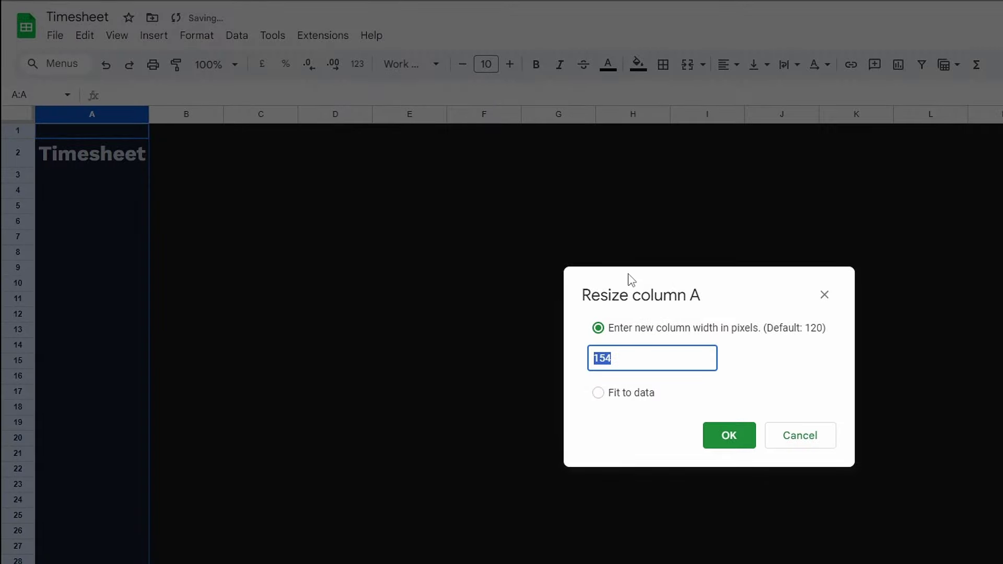
{"action": "type", "text": "220"}
{"action": "key", "text": "Return"}
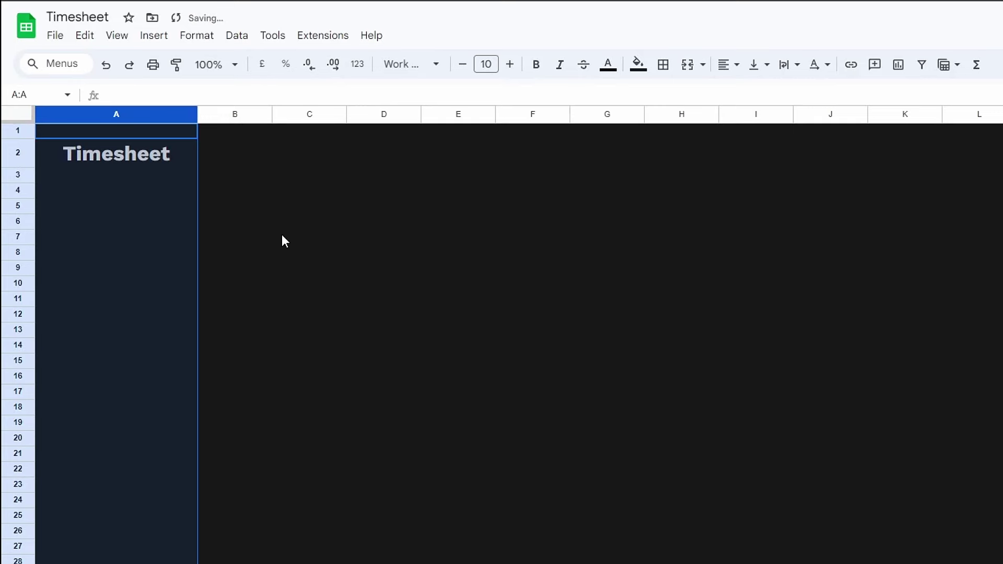
{"action": "left_click", "coordinate": [103, 189]}
Enter the 'Date' heading in A4 and make all sheet text light grey
{"action": "type", "text": "Date"}
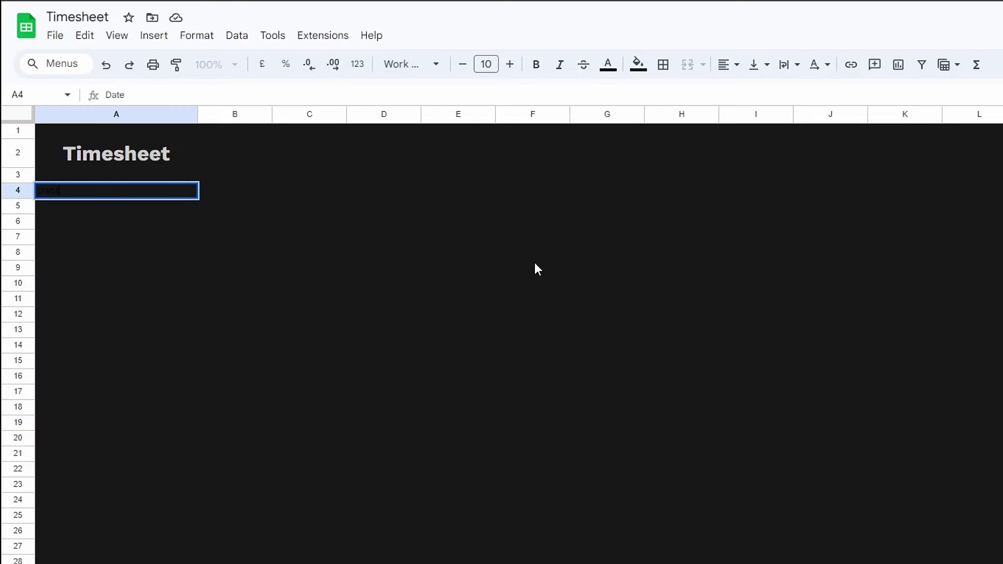
{"action": "key", "text": "Tab"}
{"action": "key", "text": "ctrl+a"}
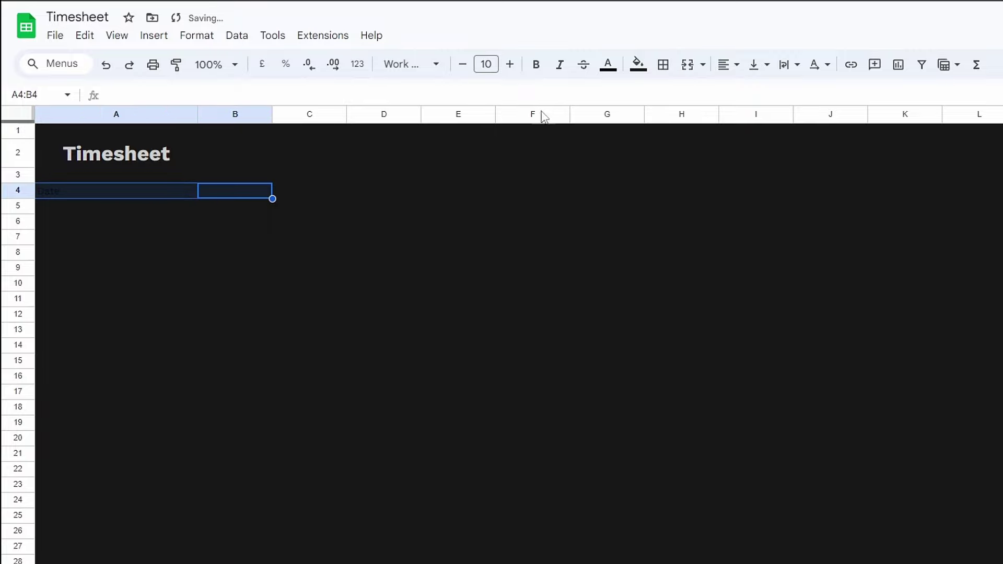
{"action": "key", "text": "ctrl+a"}
{"action": "left_click", "coordinate": [608, 66]}
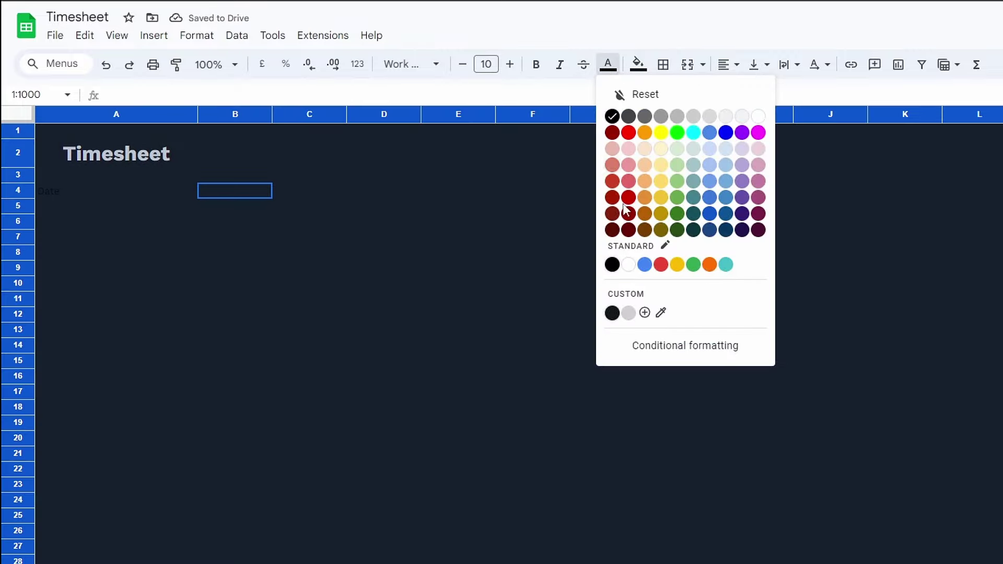
{"action": "left_click", "coordinate": [629, 315]}
{"action": "left_click", "coordinate": [61, 194]}
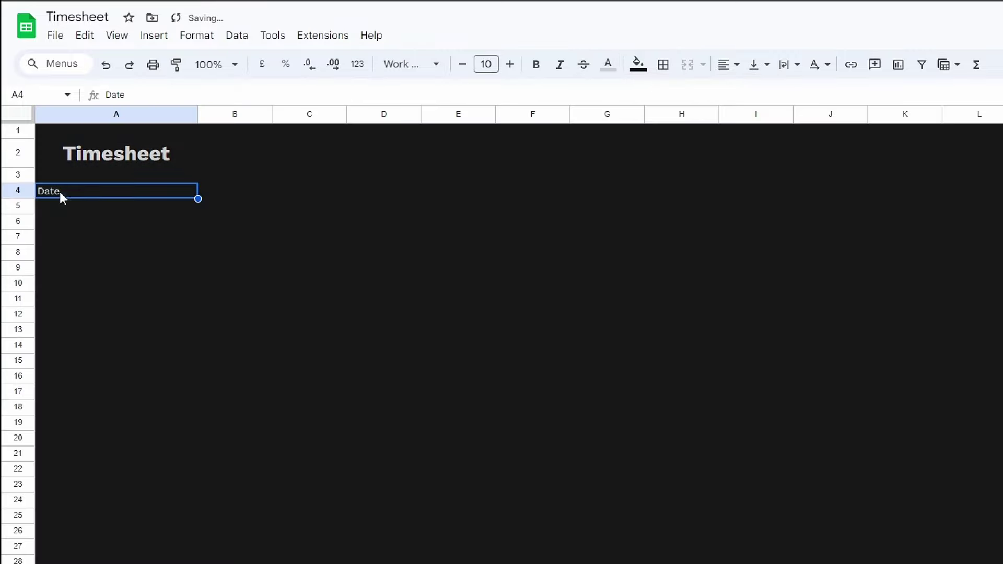
Add the 'Clock in' and 'Clock out' headers in B4 and C4
{"action": "key", "text": "Tab"}
{"action": "type", "text": "Clock "}
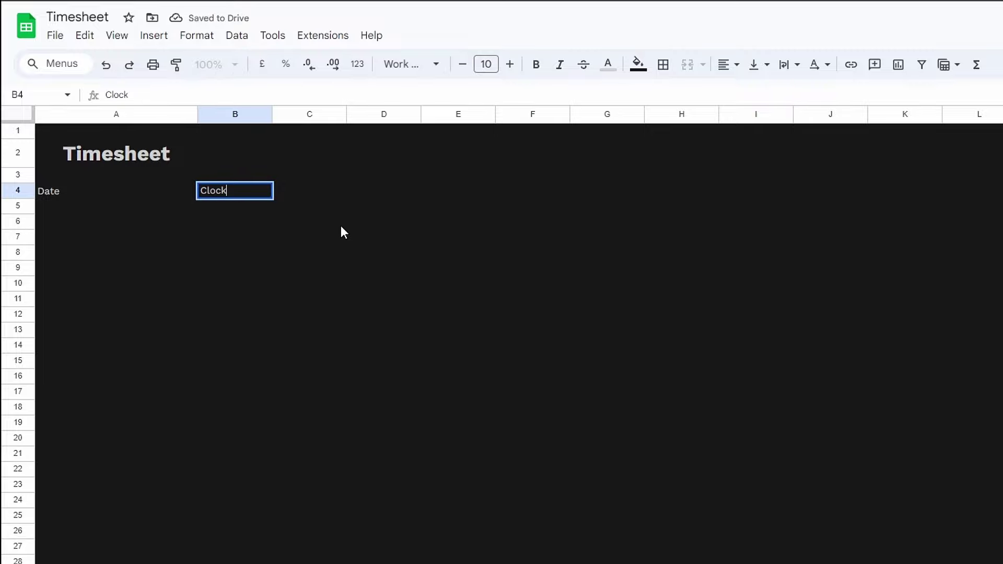
{"action": "type", "text": "in"}
{"action": "key", "text": "Tab"}
{"action": "type", "text": "Clock out"}
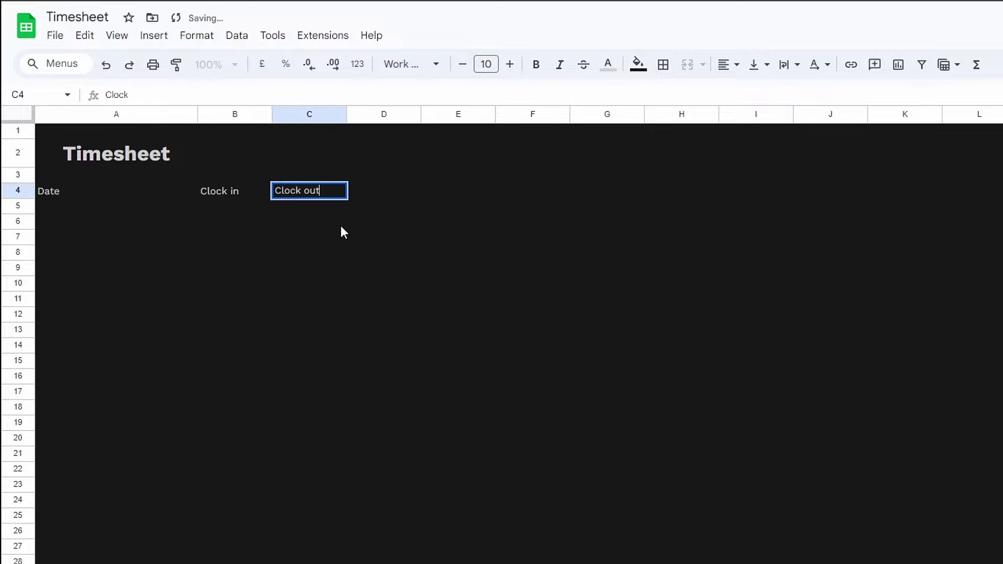
{"action": "key", "text": "Tab"}
Add the 'Start' and 'End' headers in D4 and E4 with play and stop icons
{"action": "key", "text": "super+period"}
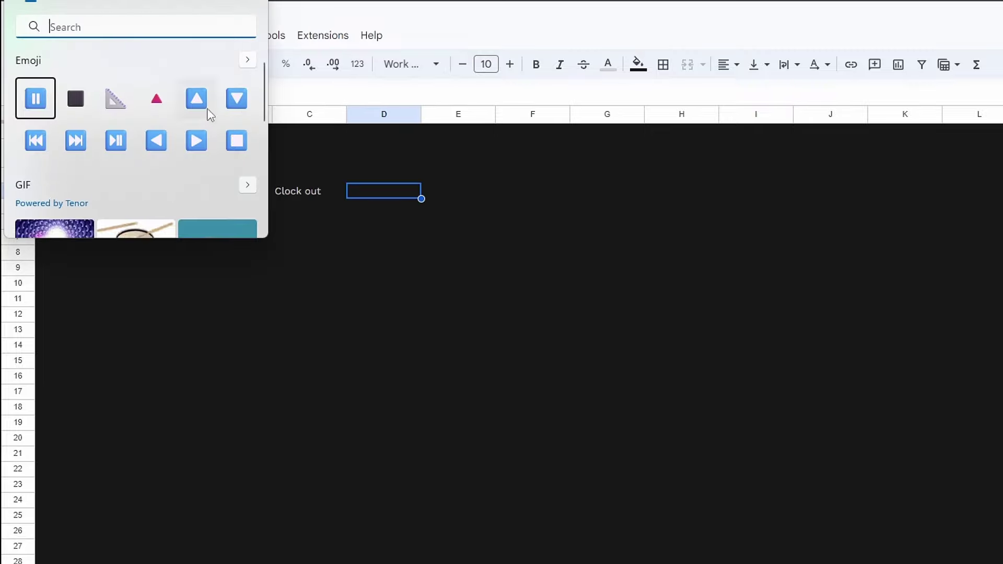
{"action": "left_click", "coordinate": [189, 145]}
{"action": "key", "text": "Escape"}
{"action": "type", "text": "Start"}
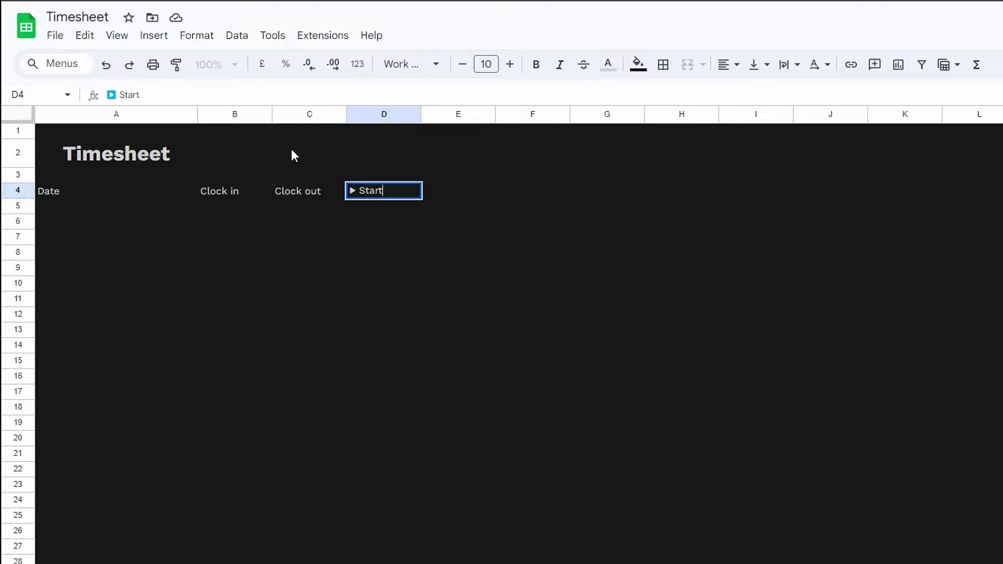
{"action": "key", "text": "Tab"}
{"action": "key", "text": "super+period"}
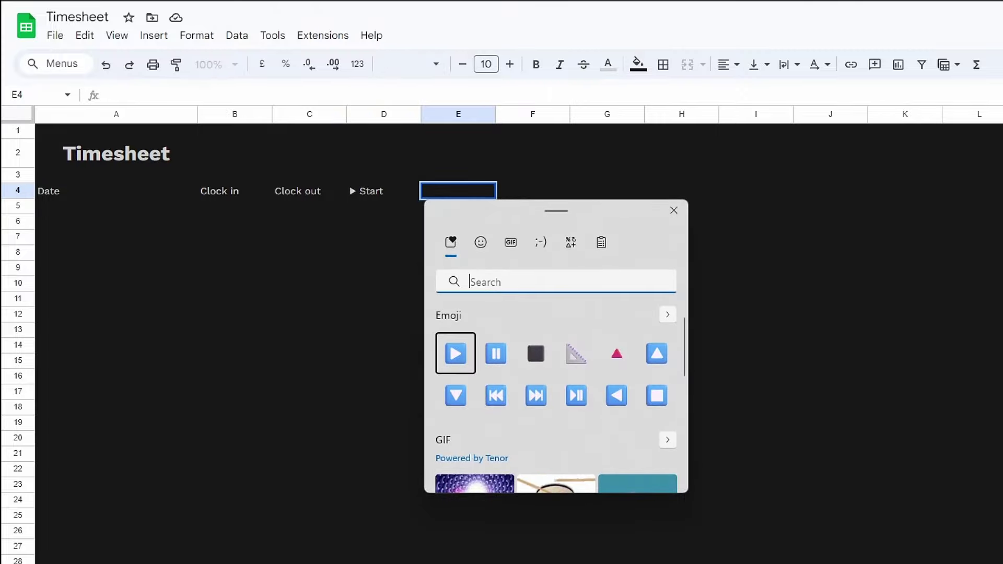
{"action": "left_click", "coordinate": [657, 395]}
{"action": "key", "text": "Escape"}
{"action": "type", "text": "End"}
{"action": "key", "text": "Tab"}
{"action": "key", "text": "Home"}
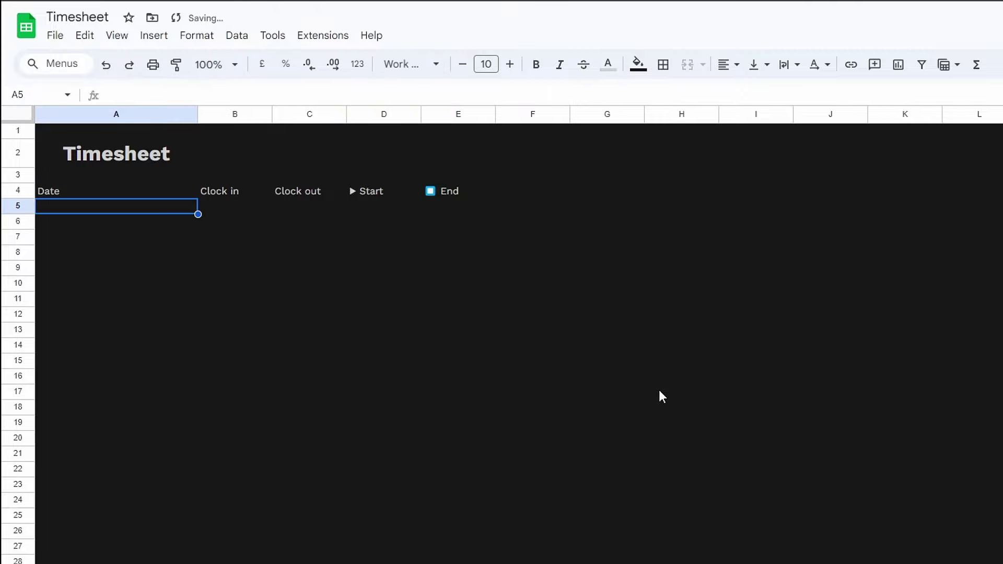
{"action": "key", "text": "End"}
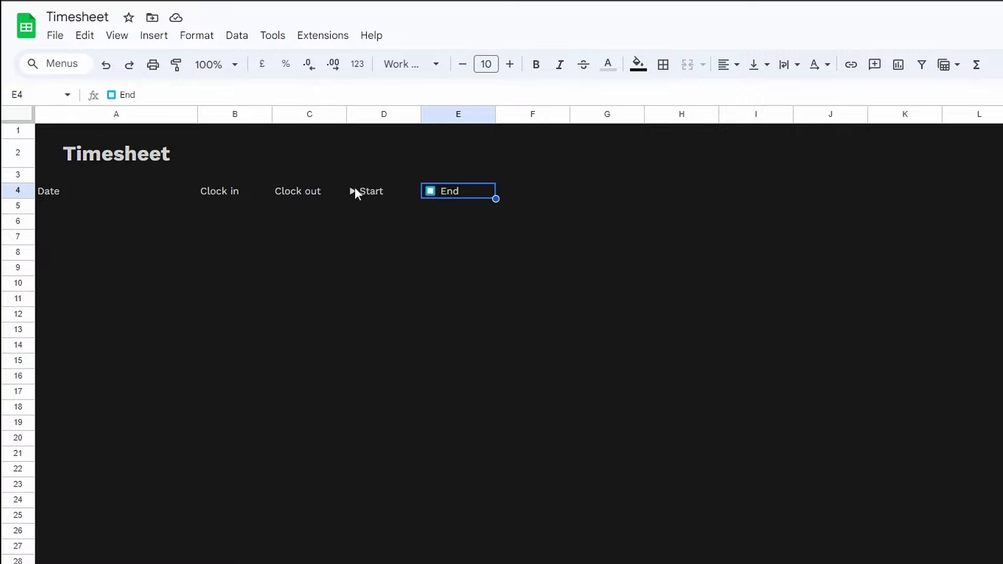
Add a pause-icon 'Break hours' header in F4 and 'Work time' in G4
{"action": "key", "text": "Tab"}
{"action": "key", "text": "super+period"}
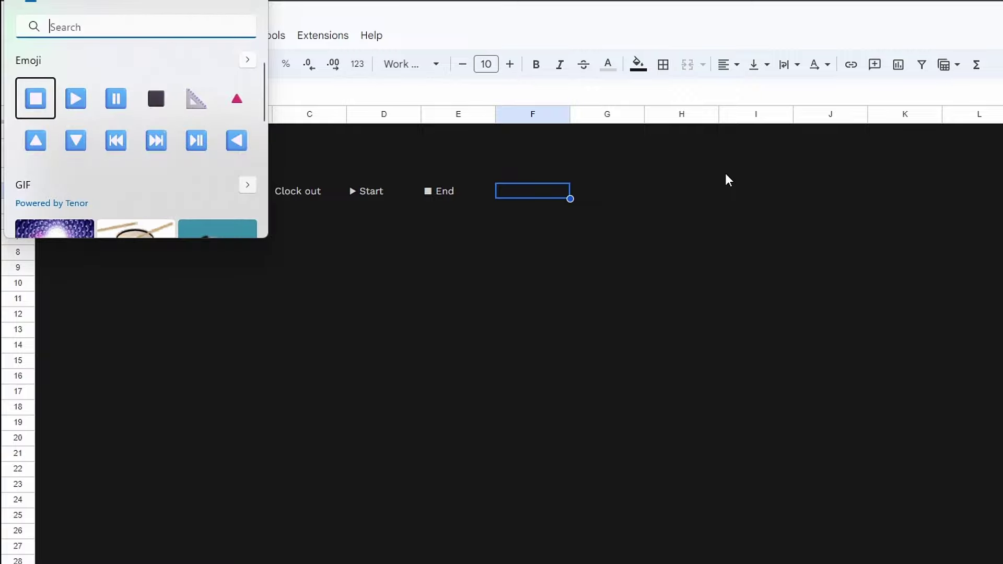
{"action": "left_click", "coordinate": [109, 98]}
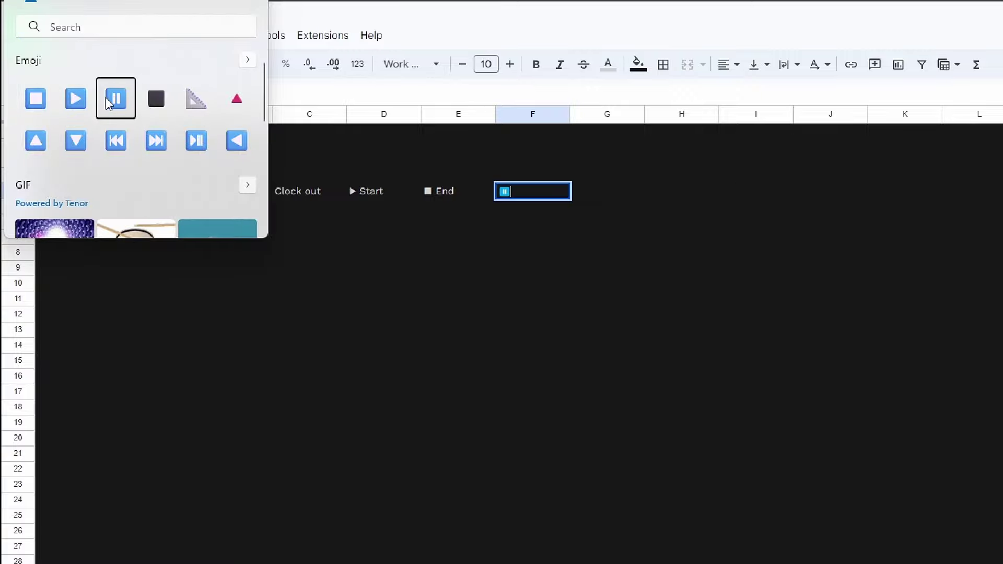
{"action": "key", "text": "Escape"}
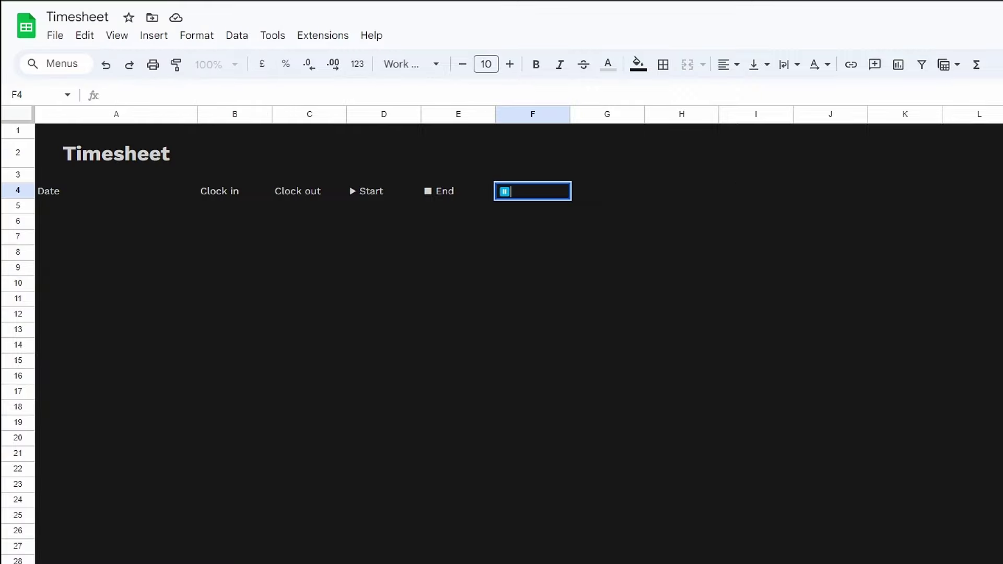
{"action": "type", "text": "Break hours"}
{"action": "key", "text": "Tab"}
{"action": "type", "text": "Work time"}
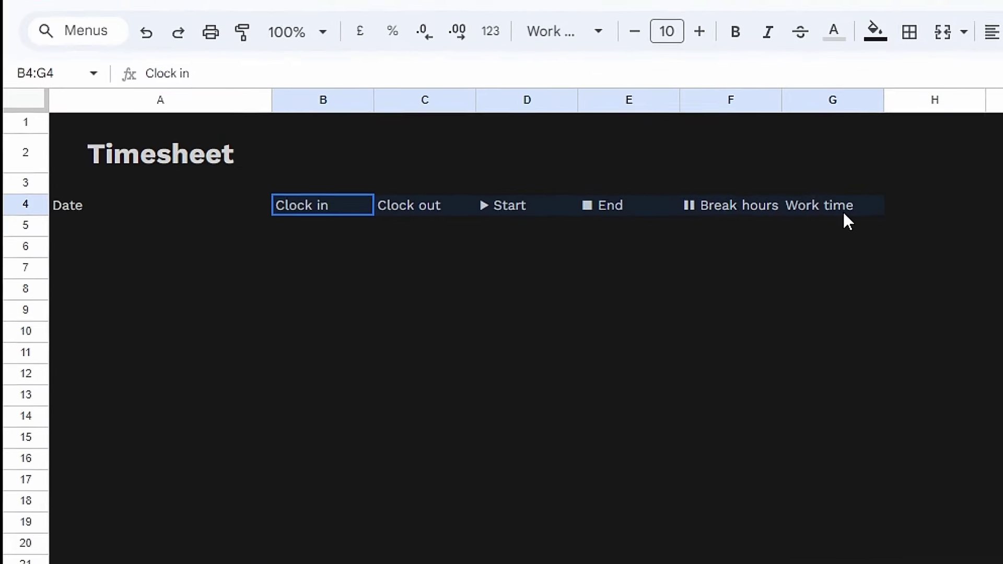
Centre the row-4 headers and put tick boxes in B5 and C5
{"action": "key", "text": "ctrl+shift+e"}
{"action": "left_click", "coordinate": [341, 231]}
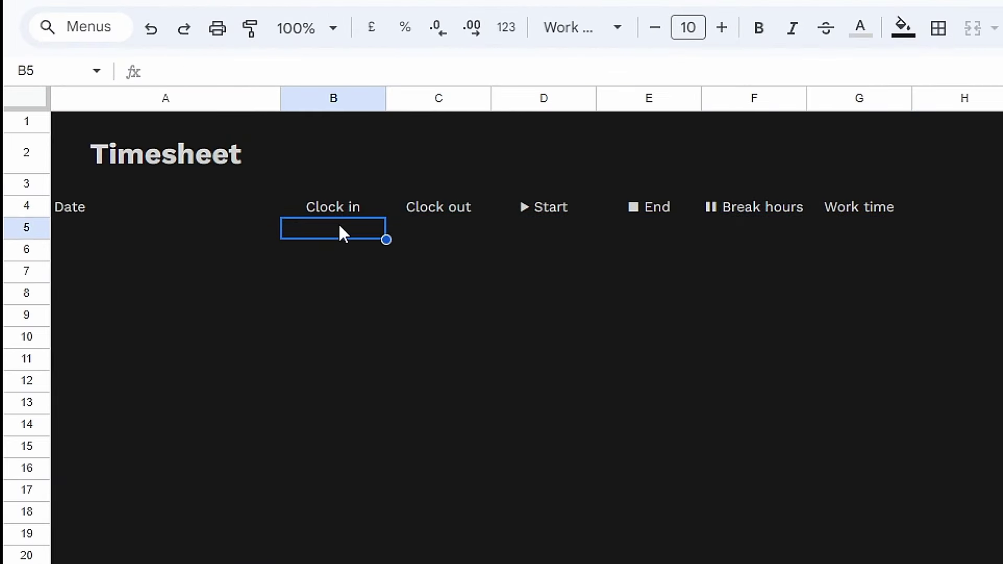
{"action": "left_click", "coordinate": [220, 7]}
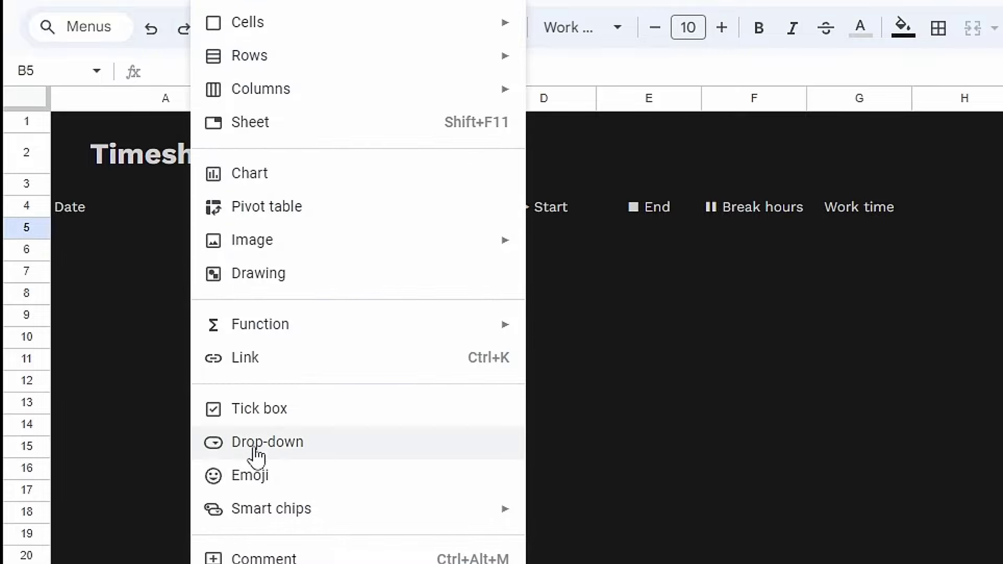
{"action": "left_click", "coordinate": [261, 416]}
{"action": "key", "text": "Right"}
{"action": "key", "text": "Left"}
{"action": "key", "text": "ctrl+c"}
{"action": "key", "text": "Right"}
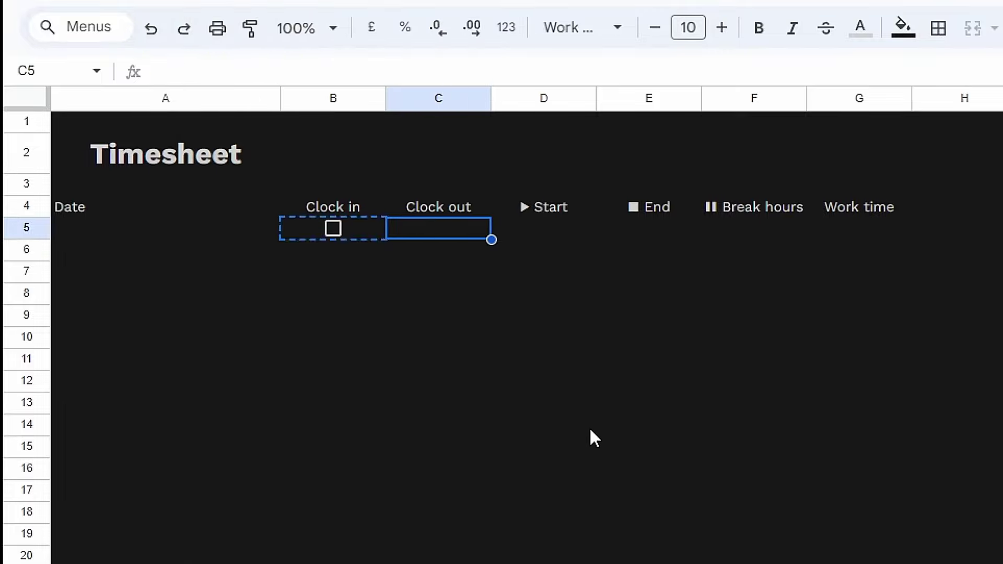
{"action": "key", "text": "ctrl+v"}
{"action": "left_click", "coordinate": [200, 236]}
{"action": "left_click_drag", "start_coordinate": [198, 231], "coordinate": [201, 562]}
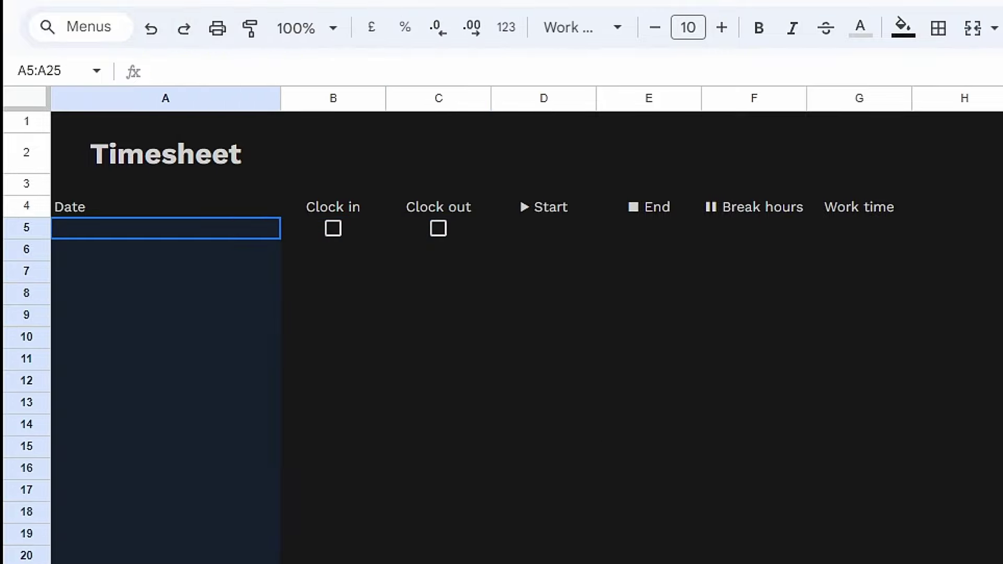
Enter =sequence(365,1,"7/1/2023",1) in A5 to fill 365 day numbers down column A
{"action": "left_click", "coordinate": [175, 236]}
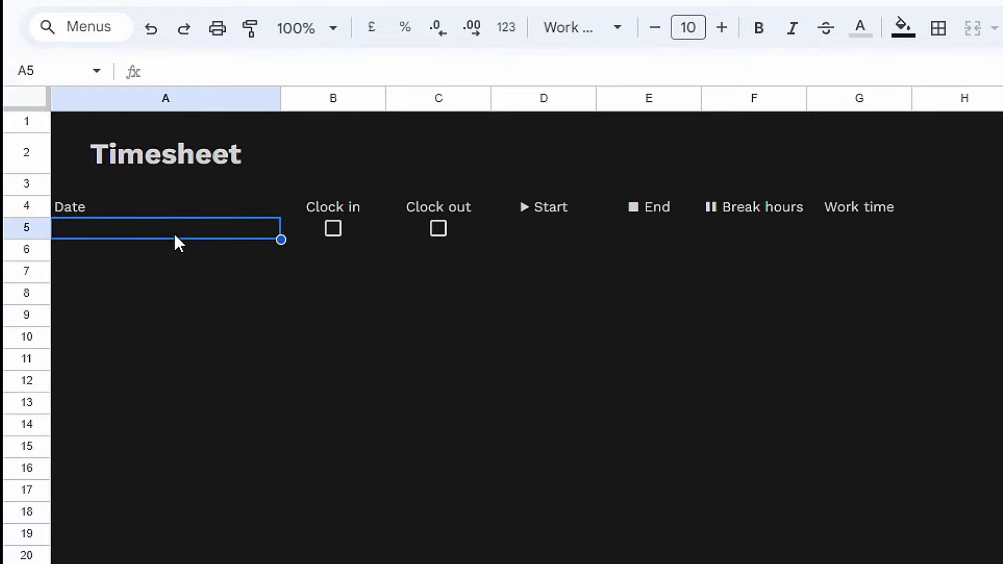
{"action": "type", "text": "=sequence("}
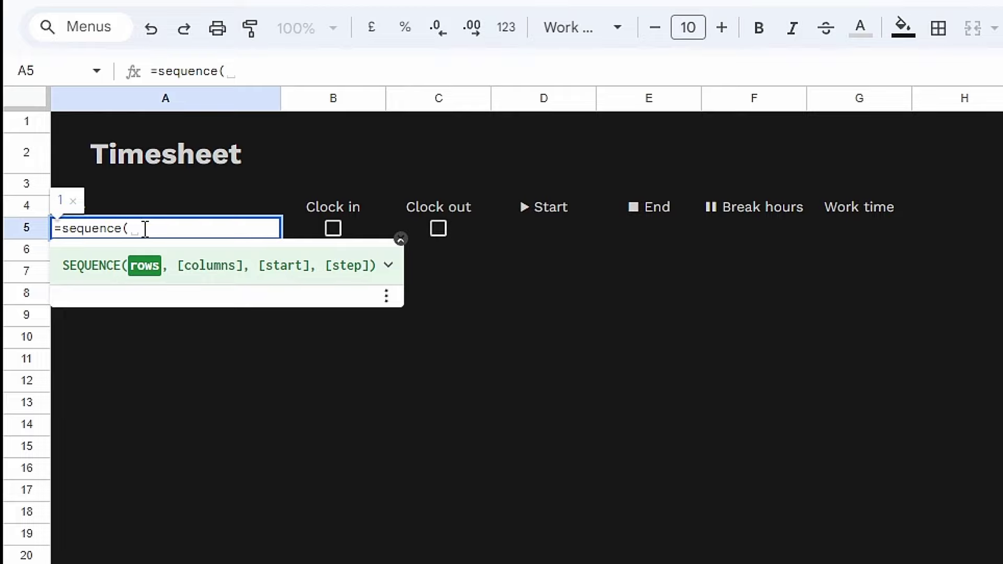
{"action": "type", "text": "365"}
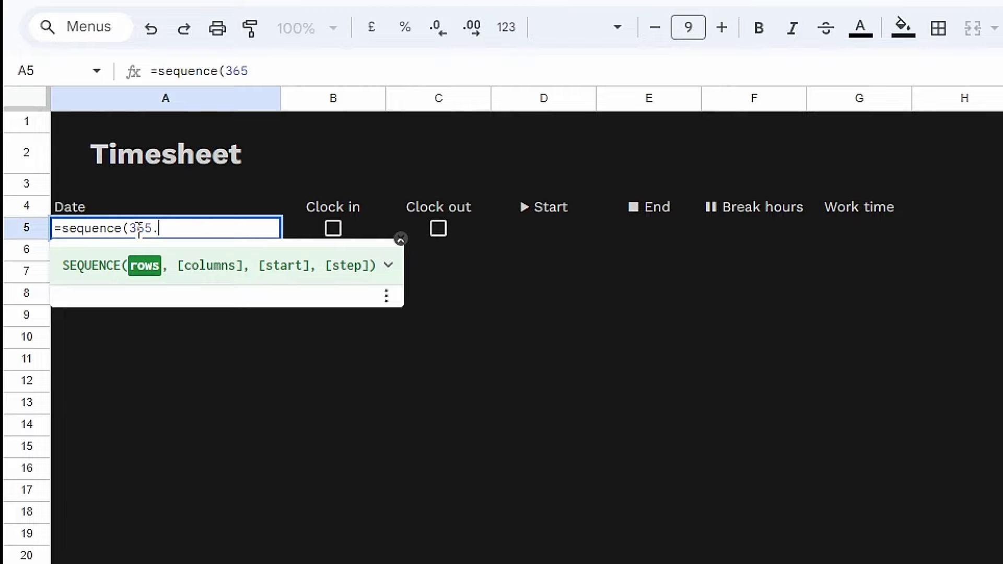
{"action": "type", "text": ","}
{"action": "key", "text": "BackSpace"}
{"action": "type", "text": ",1,\"7"}
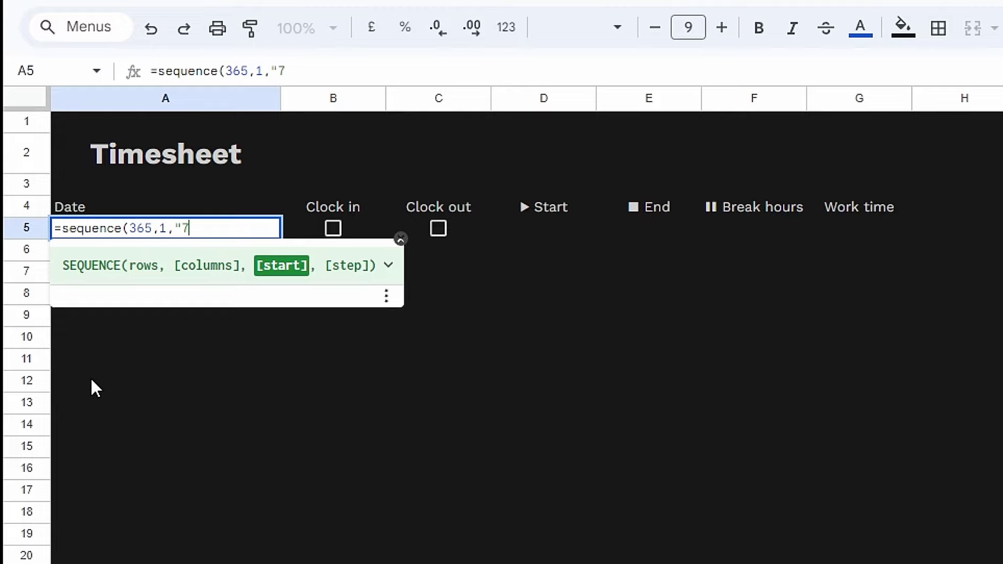
{"action": "type", "text": "/1/2023"}
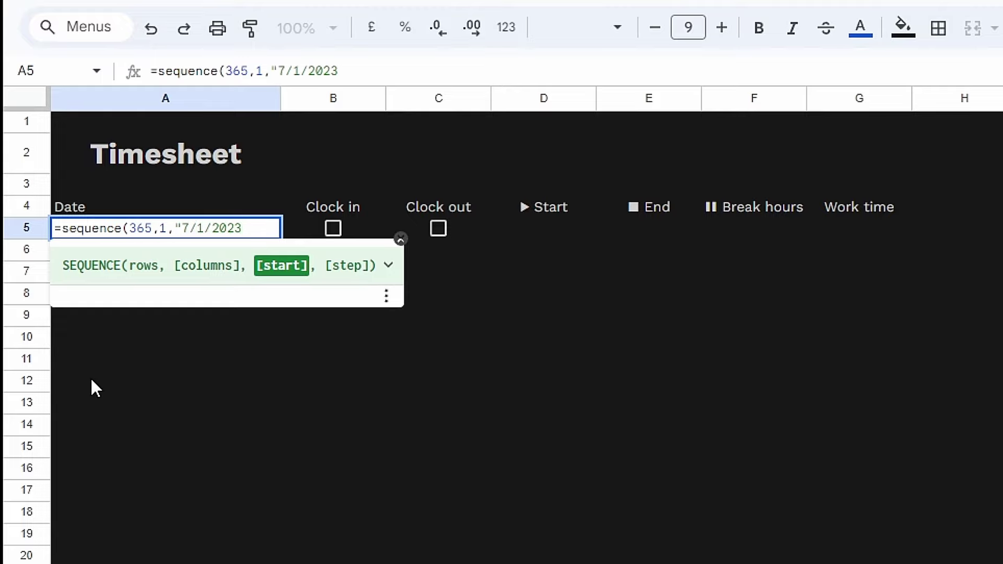
{"action": "type", "text": "\","}
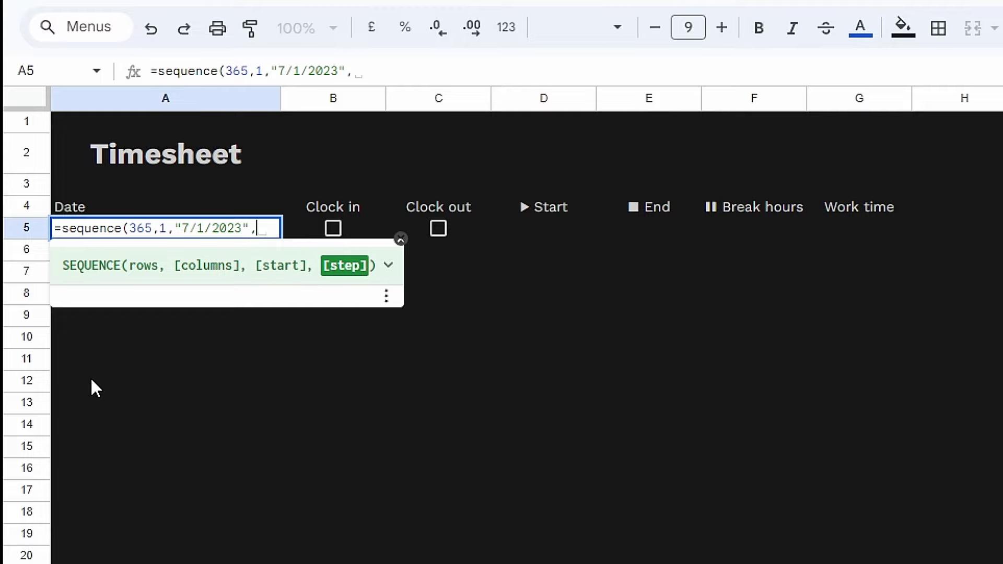
{"action": "type", "text": "1)"}
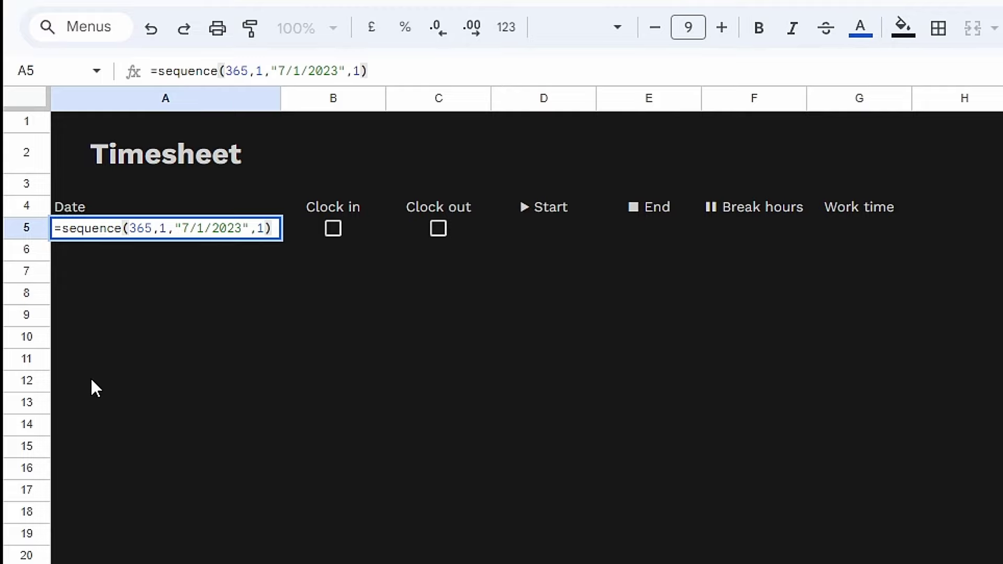
{"action": "key", "text": "Return"}
{"action": "key", "text": "Up"}
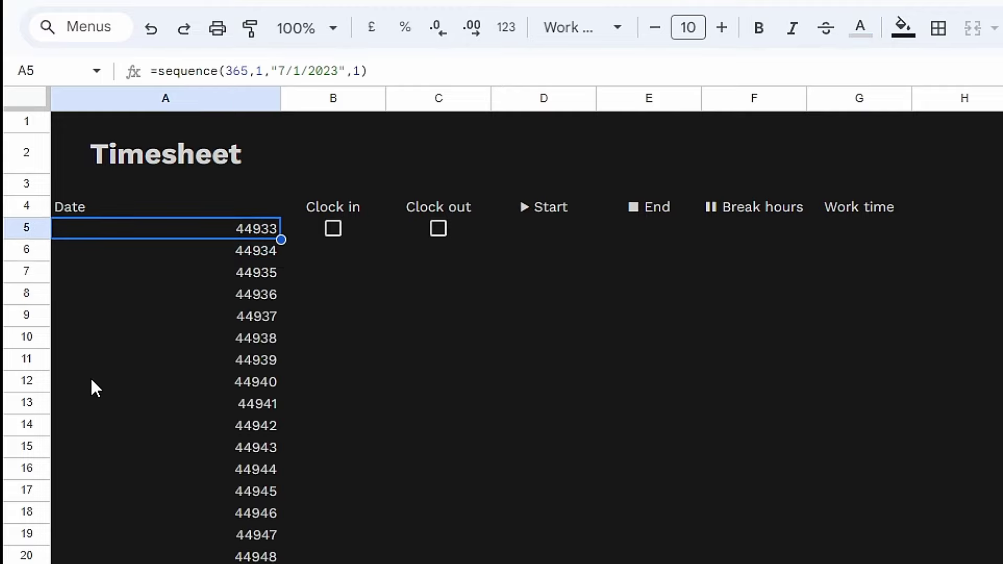
{"action": "key", "text": "ctrl+shift+Down"}
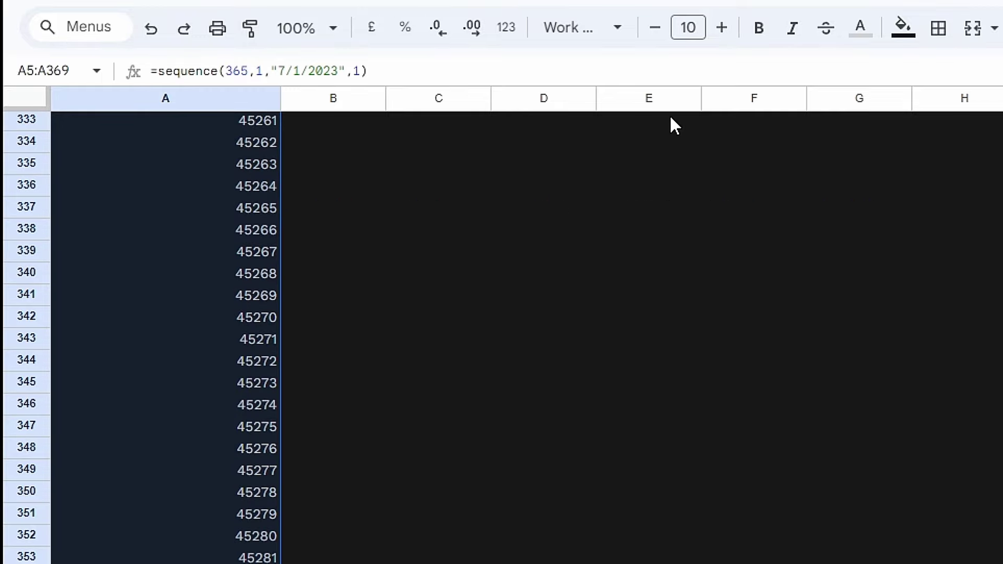
{"action": "key", "text": "ctrl+shift+Down"}
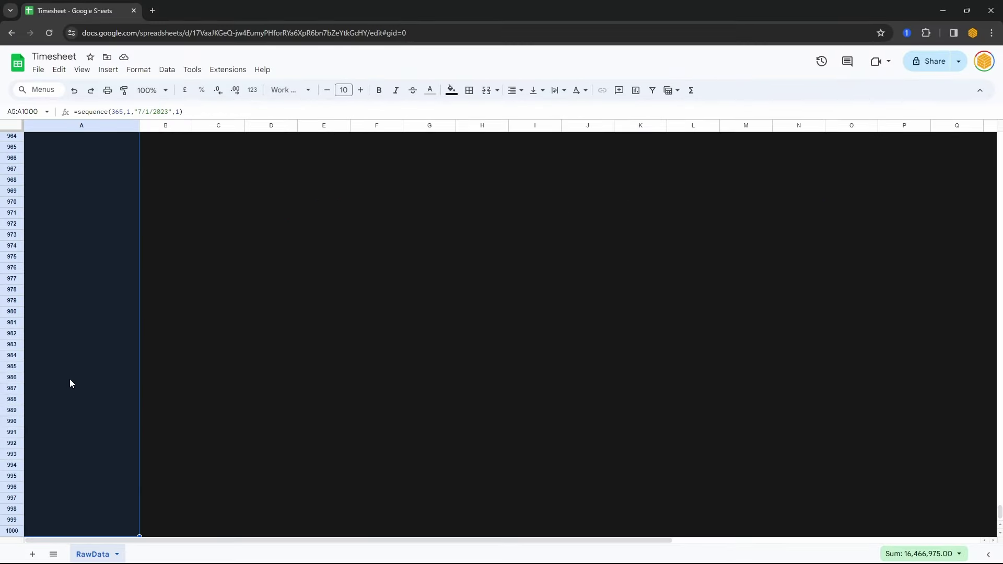
Apply the custom number format ddd, dd MMM 'yy to the column A dates
{"action": "left_click", "coordinate": [137, 76]}
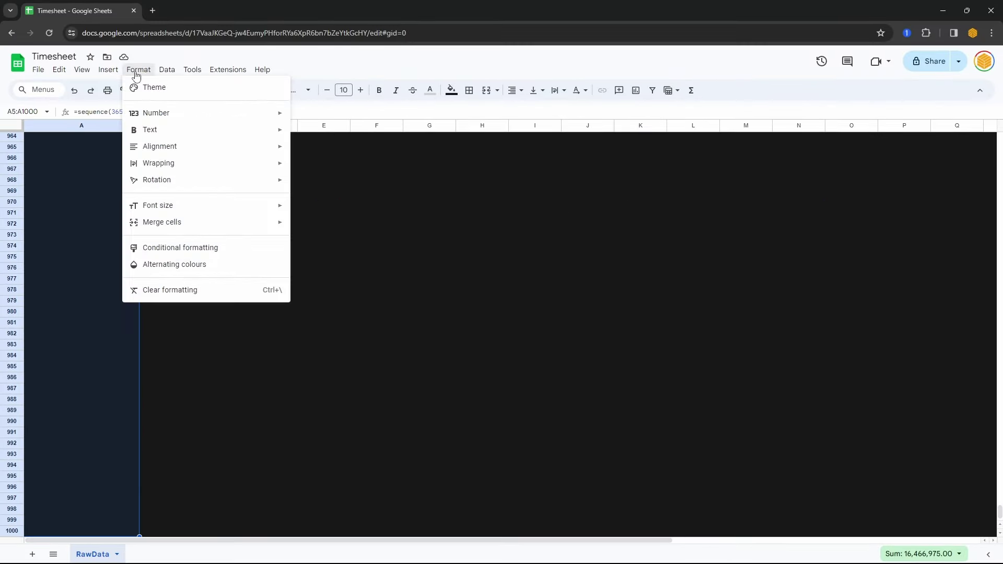
{"action": "mouse_move", "coordinate": [158, 116]}
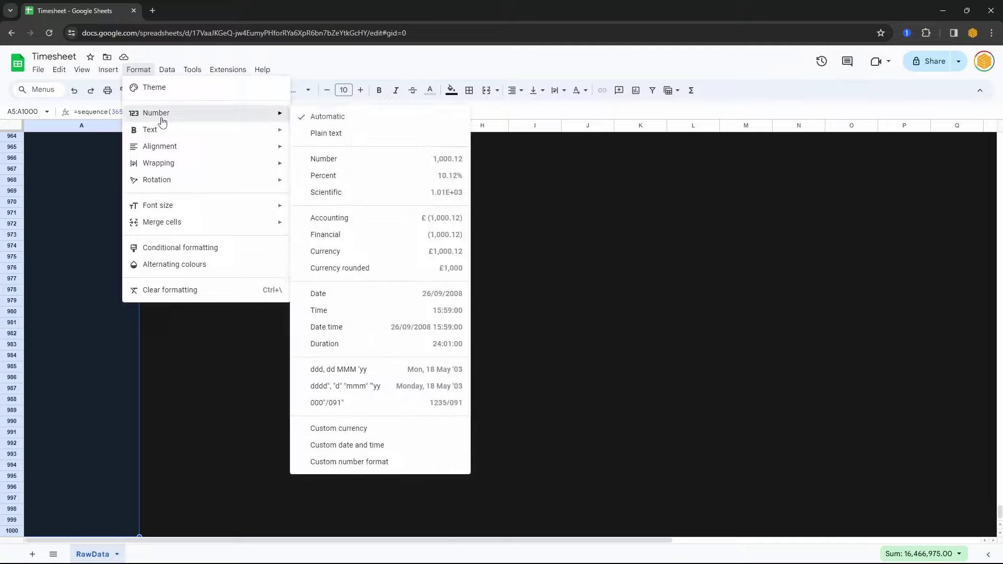
{"action": "left_click", "coordinate": [351, 465]}
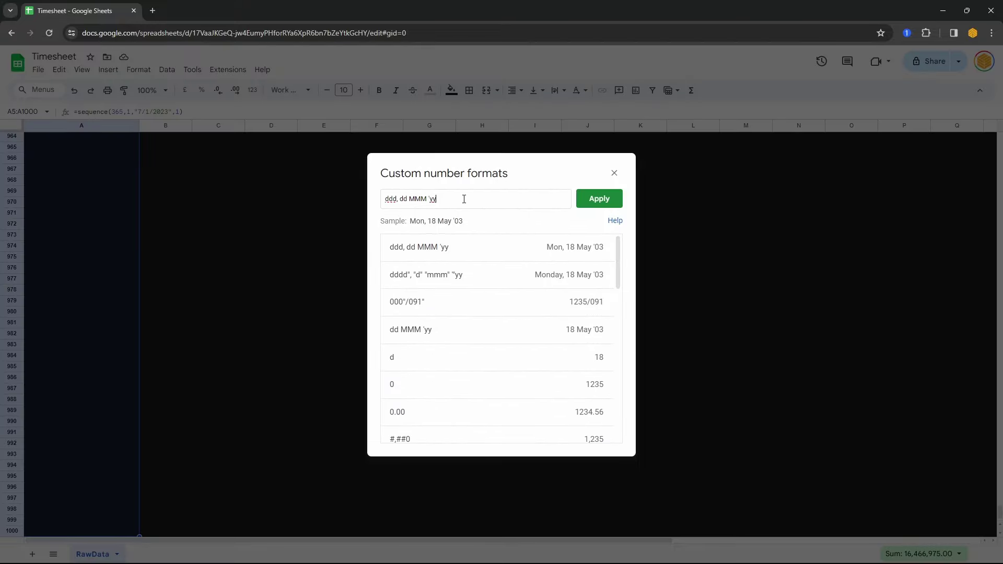
{"action": "left_click_drag", "start_coordinate": [461, 199], "coordinate": [311, 202]}
{"action": "left_click", "coordinate": [473, 200]}
{"action": "left_click_drag", "start_coordinate": [486, 199], "coordinate": [289, 200]}
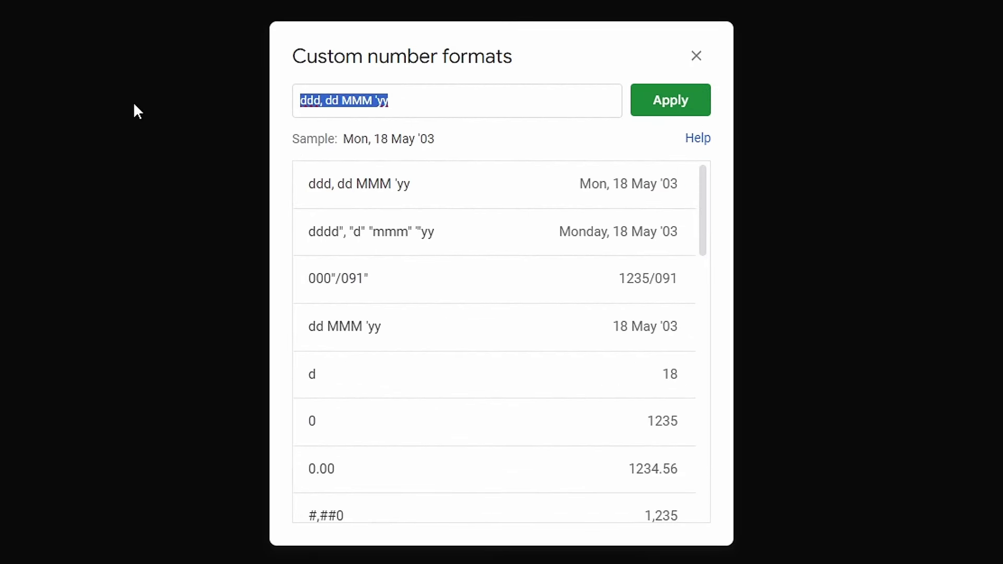
{"action": "type", "text": "ddd, "}
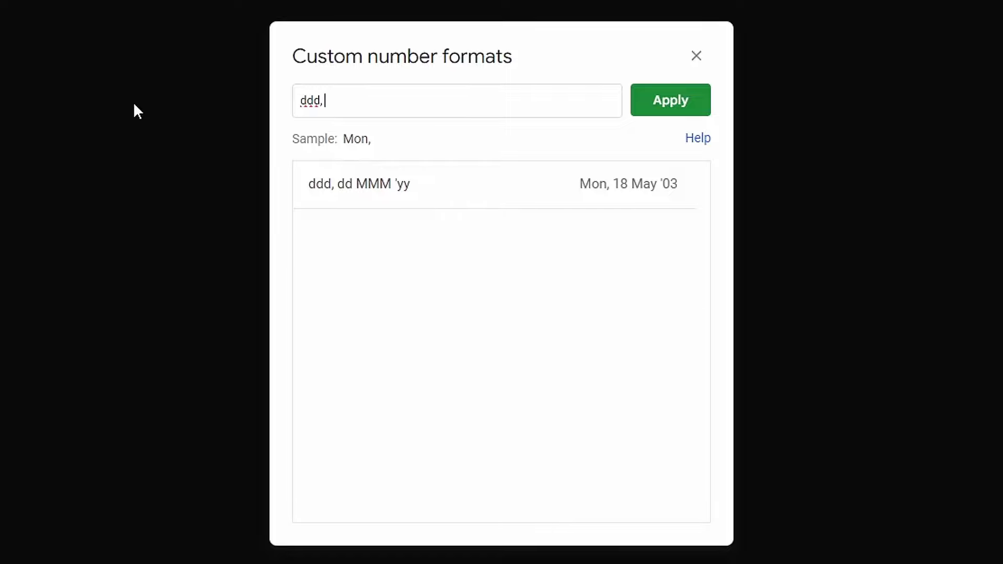
{"action": "type", "text": "dd MMM 'yy"}
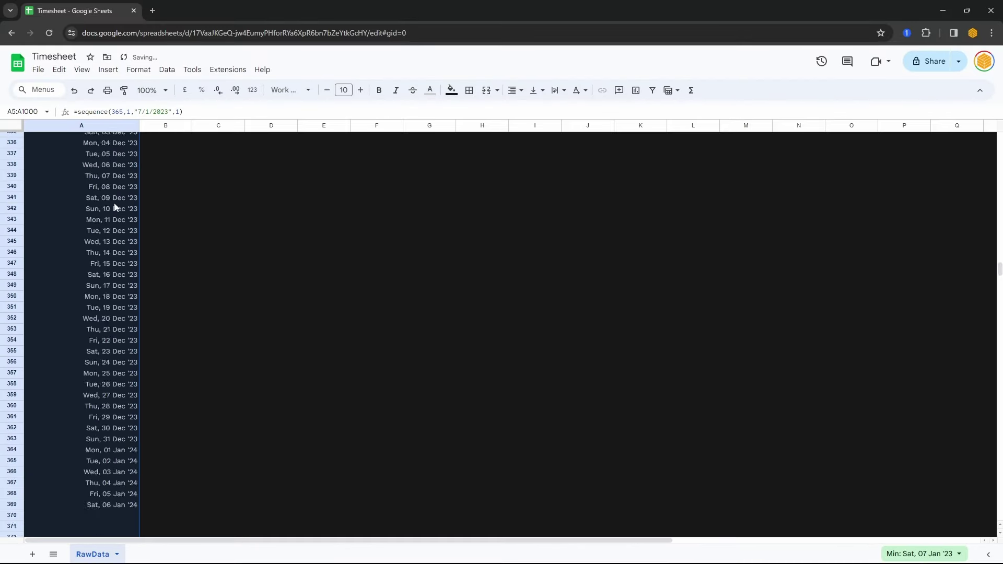
{"action": "scroll", "coordinate": [113, 203], "scroll_direction": "up", "scroll_amount": 20}
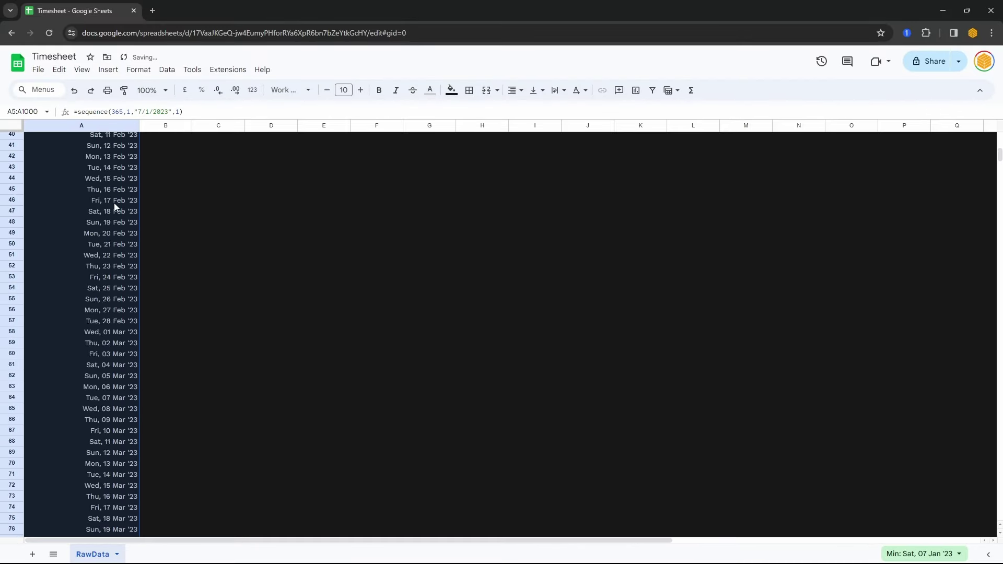
Type =lambda(x,start,if(start,x,))(now(),B5) into D5, referencing the B5 tick box
{"action": "left_click", "coordinate": [120, 191]}
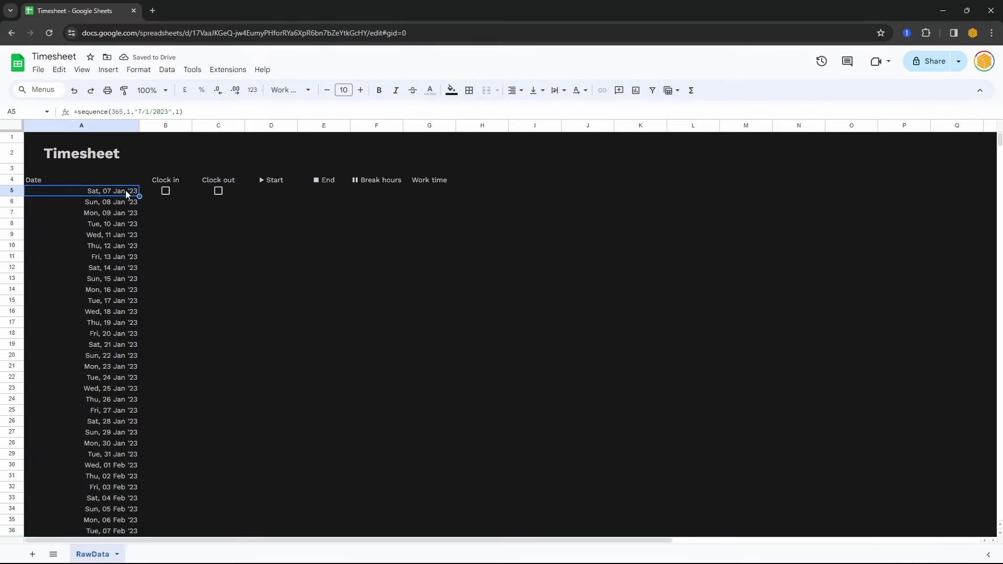
{"action": "left_click", "coordinate": [106, 205]}
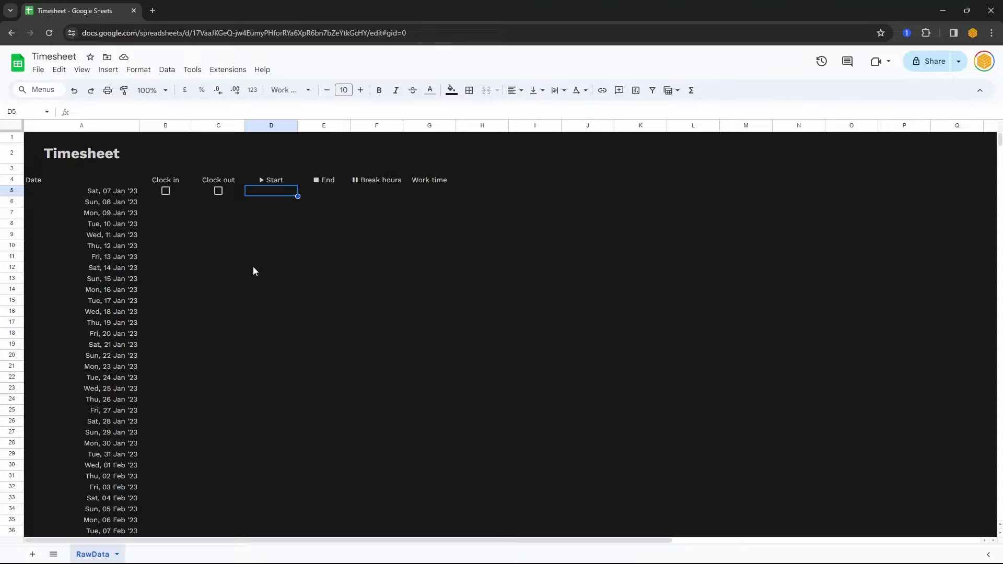
{"action": "type", "text": "="}
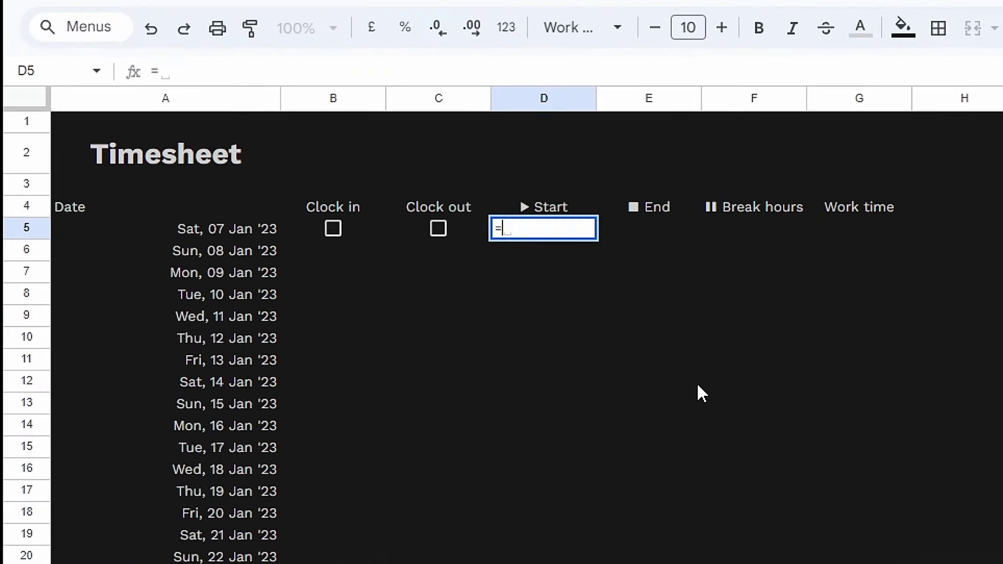
{"action": "type", "text": "lambda(x"}
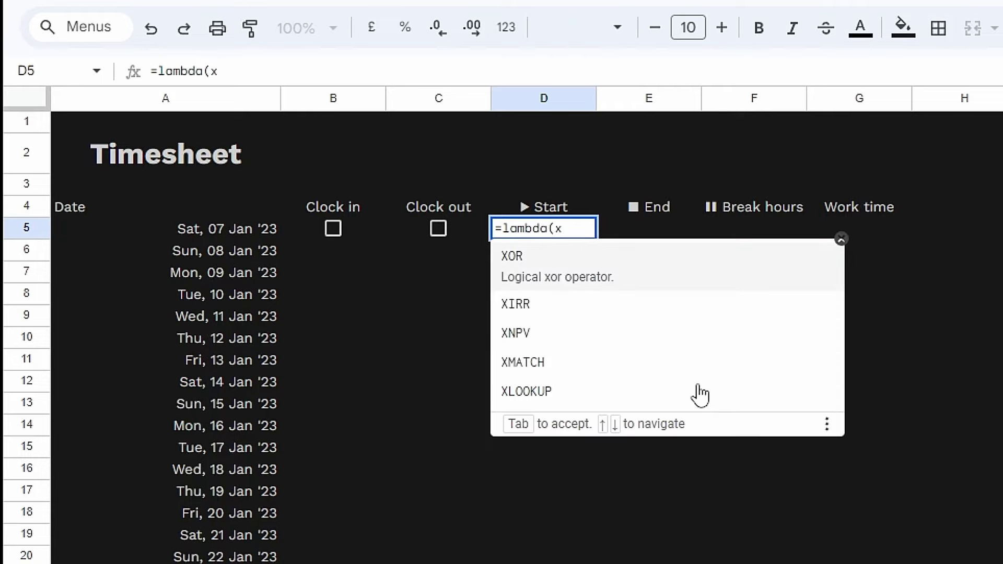
{"action": "type", "text": ",start"}
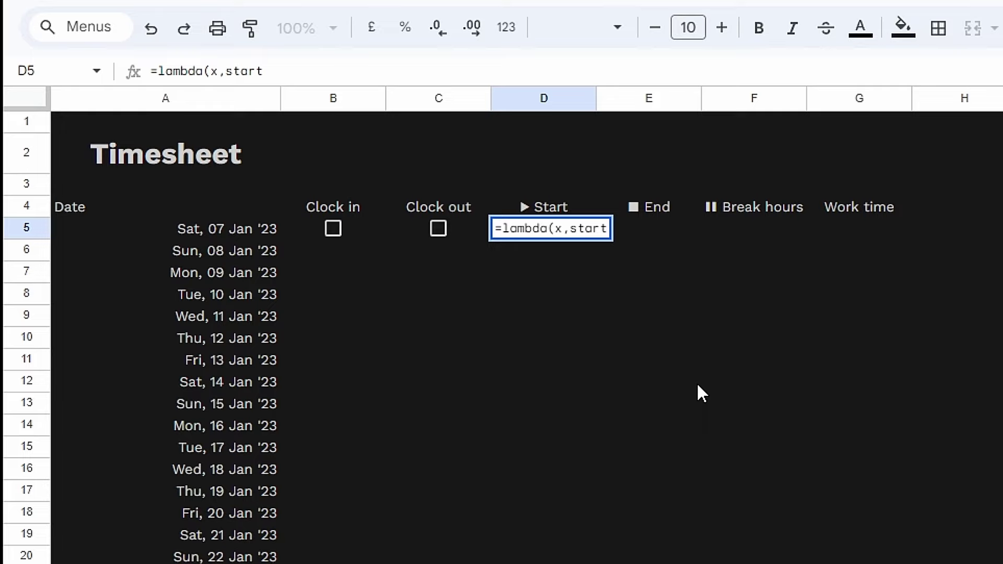
{"action": "type", "text": ",if"}
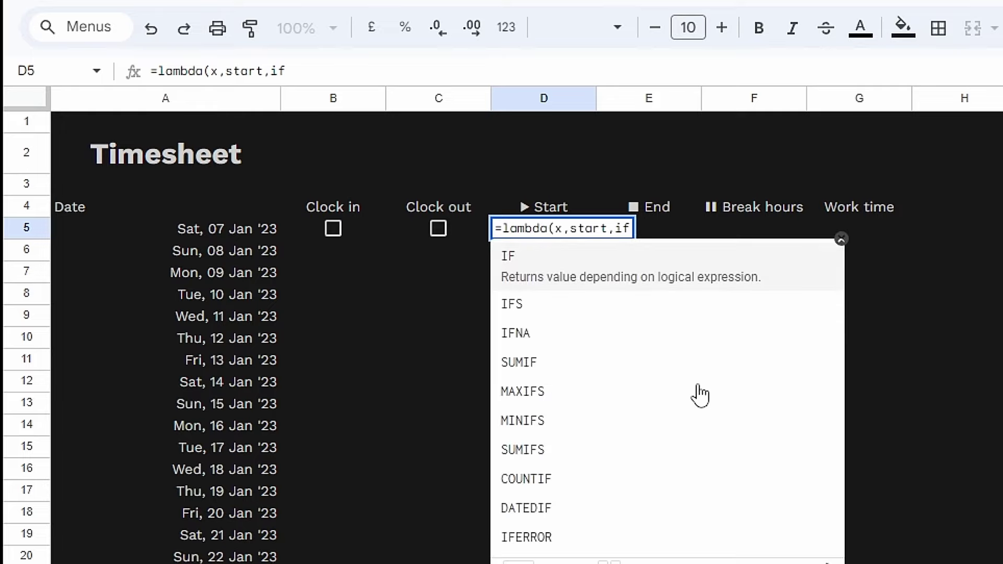
{"action": "type", "text": "(stra"}
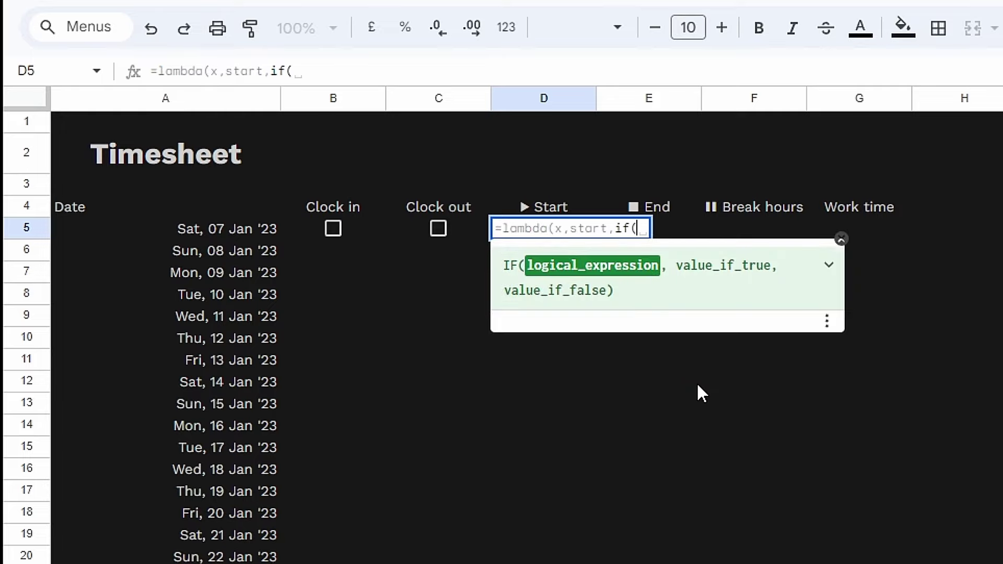
{"action": "key", "text": "BackSpace"}
{"action": "key", "text": "BackSpace"}
{"action": "type", "text": "art,"}
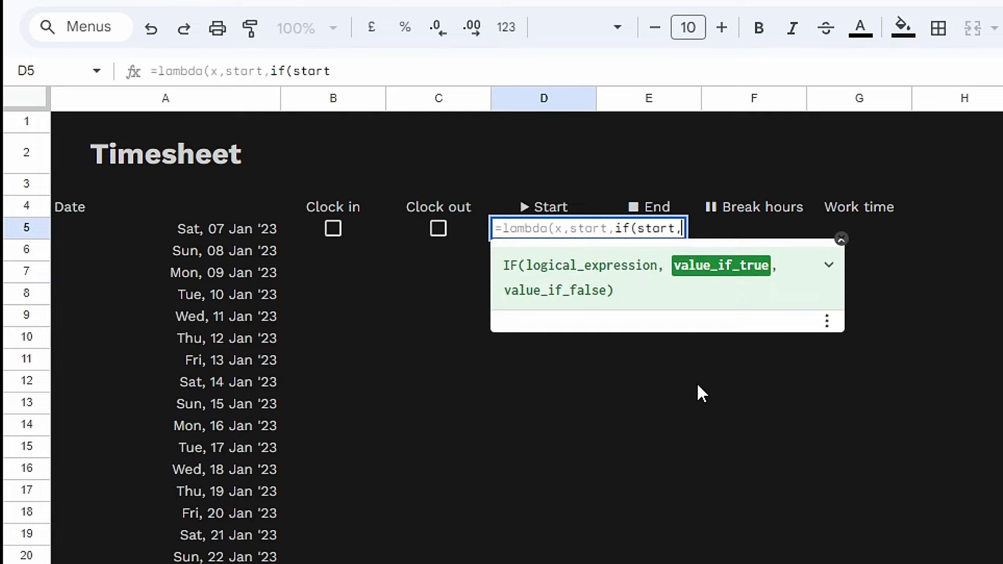
{"action": "type", "text": "x,"}
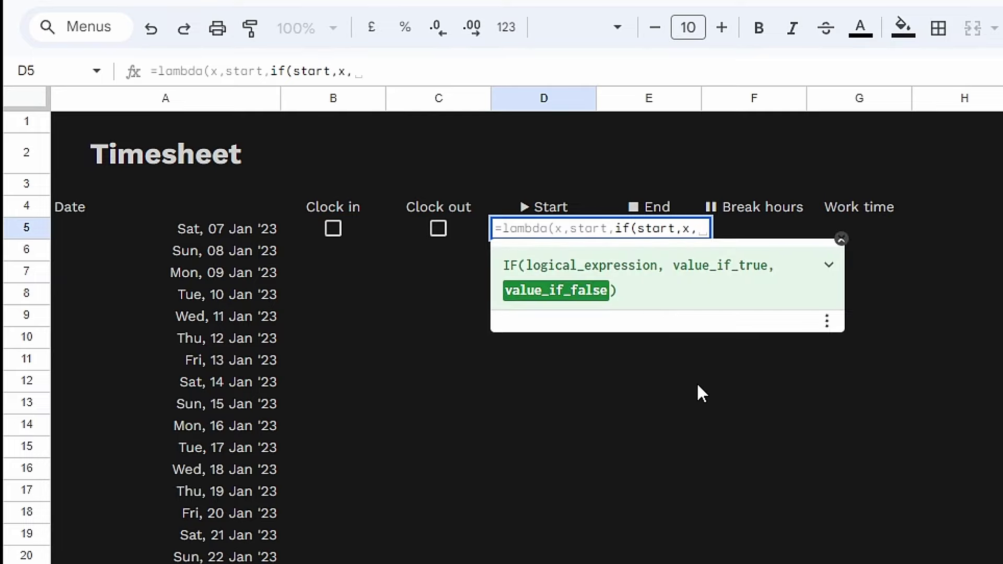
{"action": "type", "text": "))("}
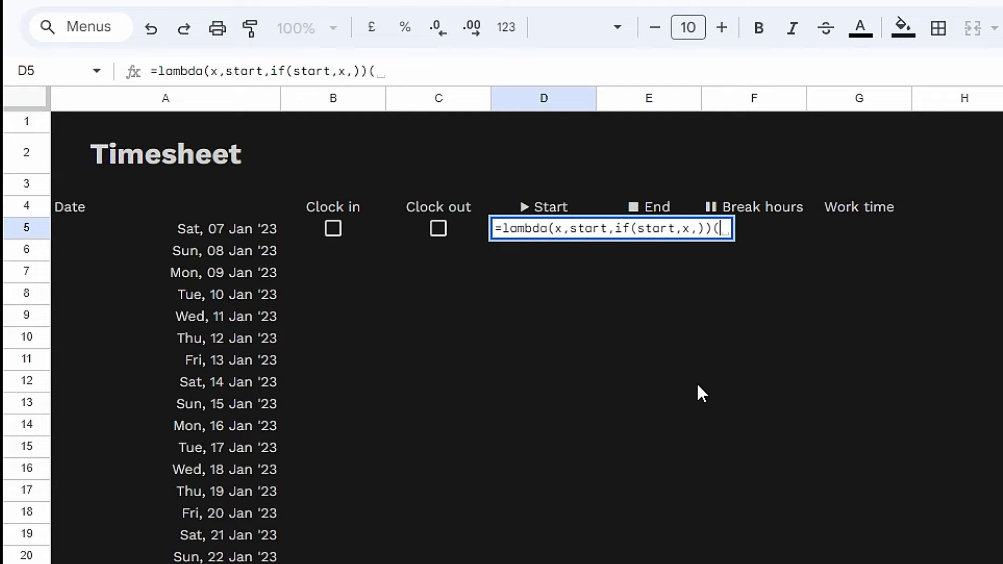
{"action": "type", "text": "now(),"}
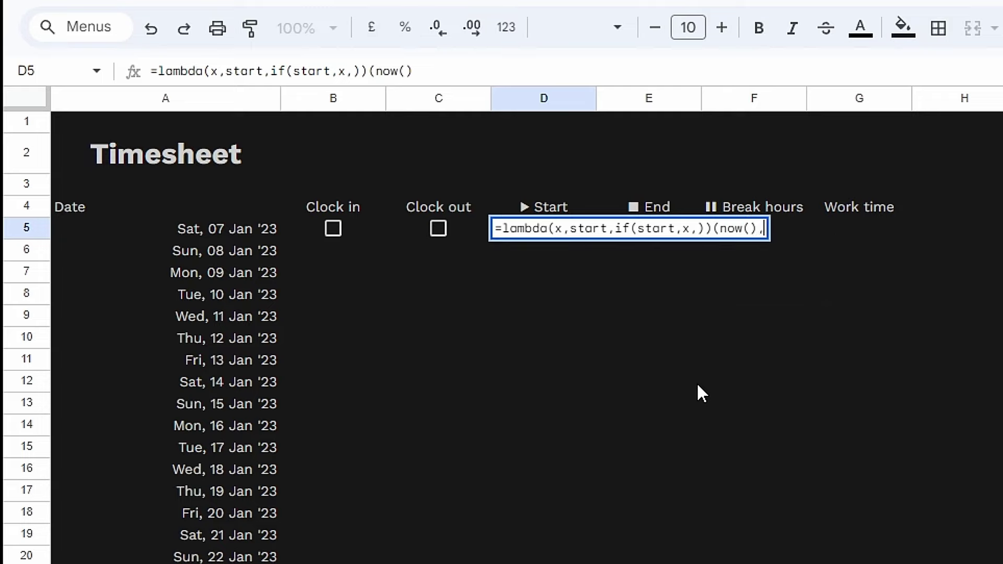
{"action": "left_click", "coordinate": [353, 232]}
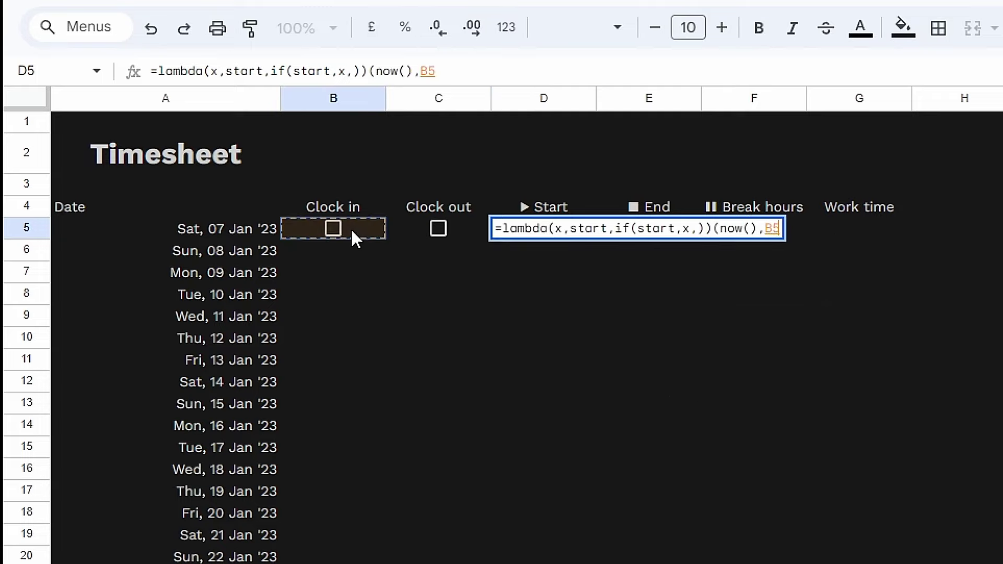
{"action": "type", "text": ")"}
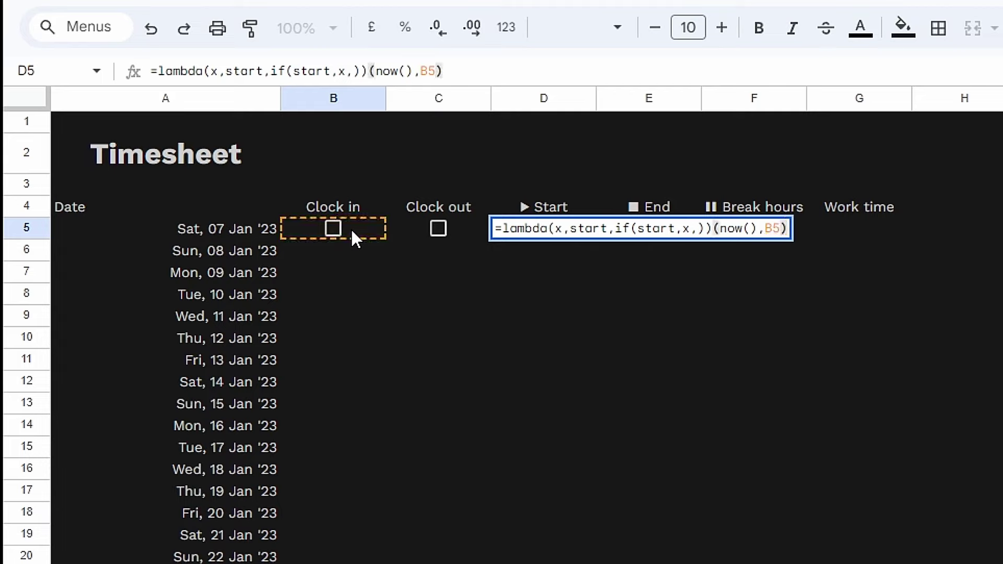
Review the formula's x, start, now() and B5 parts, then commit it in D5
{"action": "double_click", "coordinate": [555, 230]}
{"action": "left_click_drag", "start_coordinate": [570, 228], "coordinate": [609, 231]}
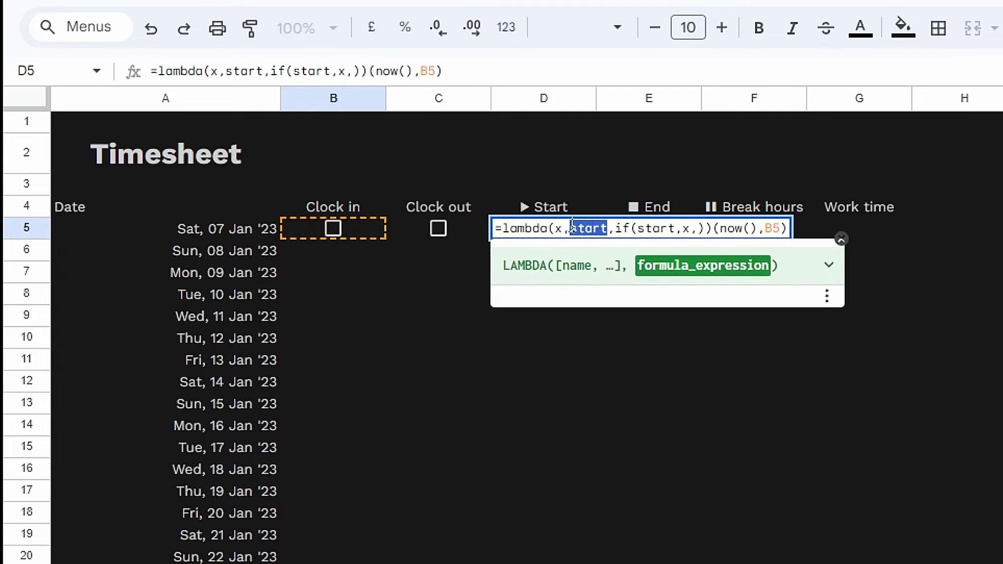
{"action": "double_click", "coordinate": [558, 228]}
{"action": "left_click_drag", "start_coordinate": [723, 225], "coordinate": [761, 228]}
{"action": "left_click_drag", "start_coordinate": [608, 228], "coordinate": [577, 228]}
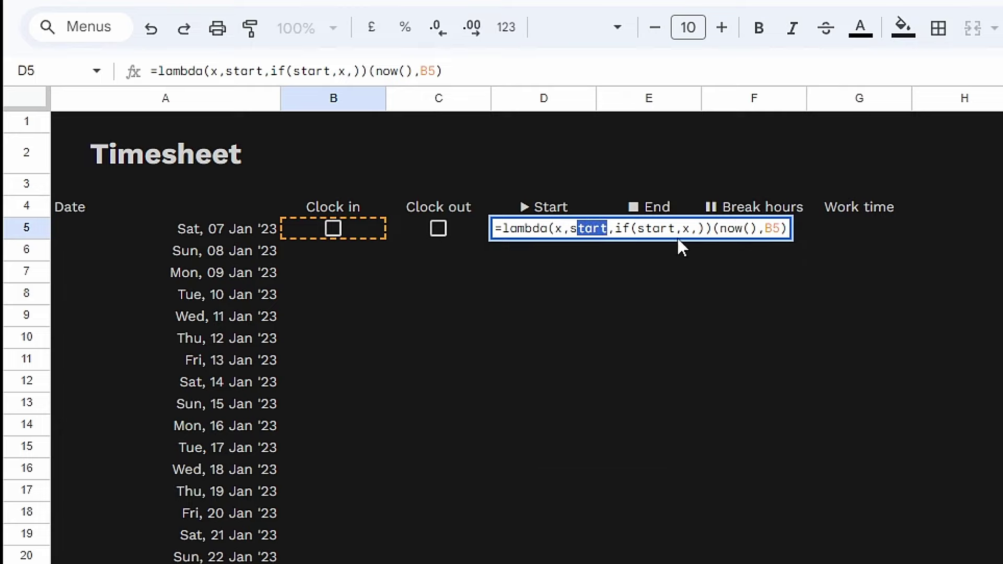
{"action": "left_click_drag", "start_coordinate": [772, 228], "coordinate": [764, 228]}
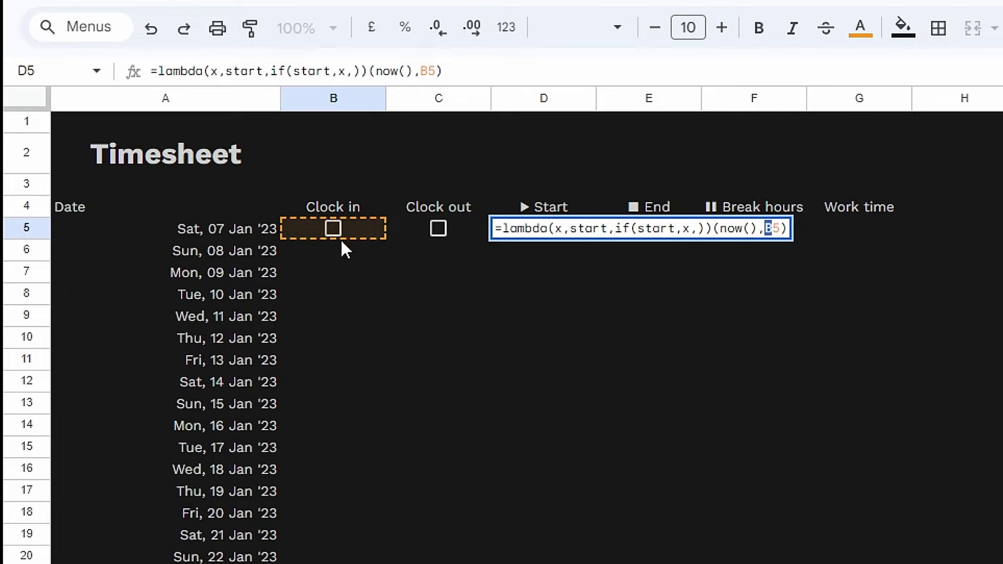
{"action": "mouse_move", "coordinate": [675, 228]}
{"action": "left_mouse_down"}
{"action": "mouse_move", "coordinate": [638, 228]}
{"action": "mouse_move", "coordinate": [682, 228]}
{"action": "left_mouse_up"}
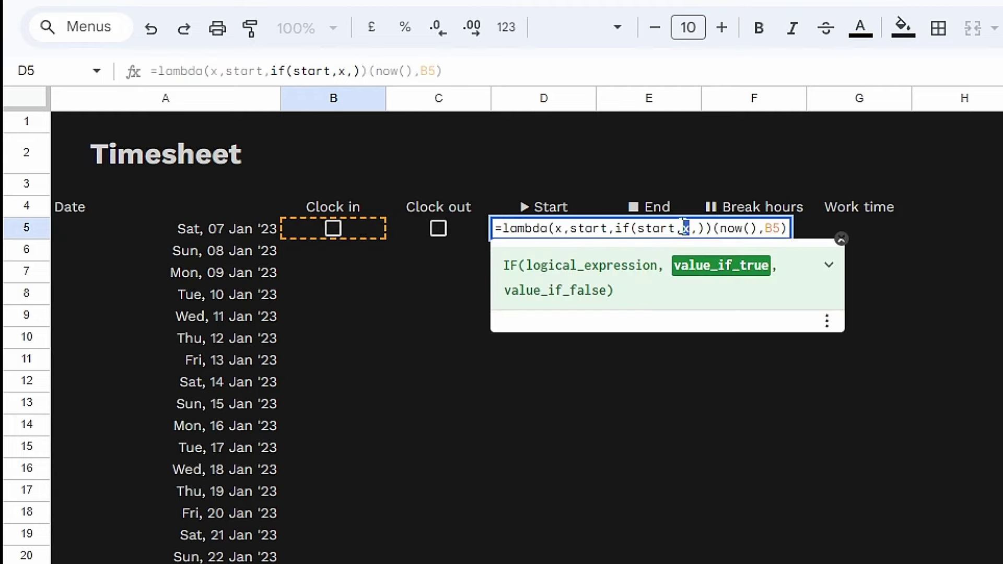
{"action": "double_click", "coordinate": [686, 229]}
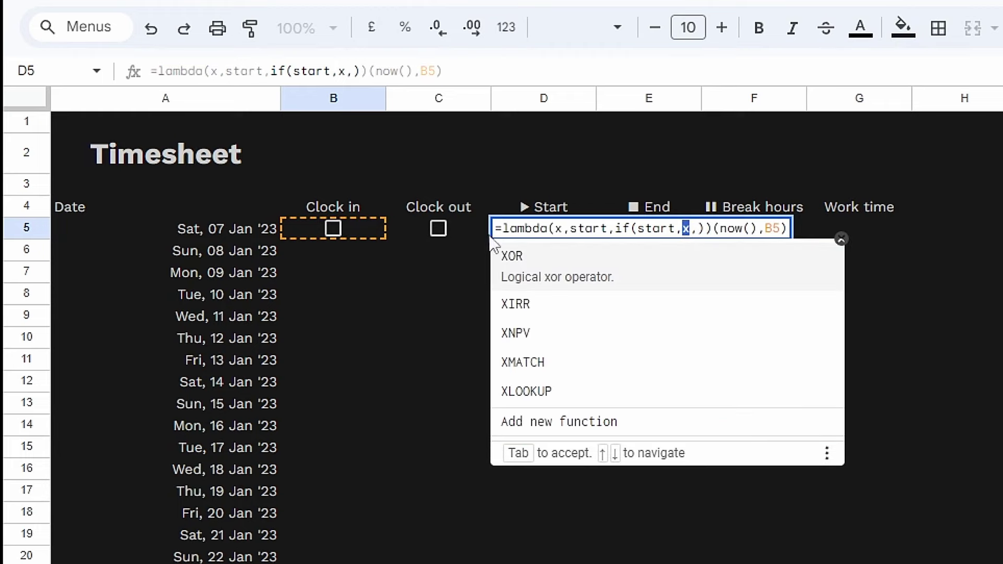
{"action": "left_click", "coordinate": [697, 228]}
{"action": "key", "text": "Tab"}
Tick B5 so D5 shows 15/03/2024 20:46:25, then widen columns D and E to fit
{"action": "left_click", "coordinate": [560, 234]}
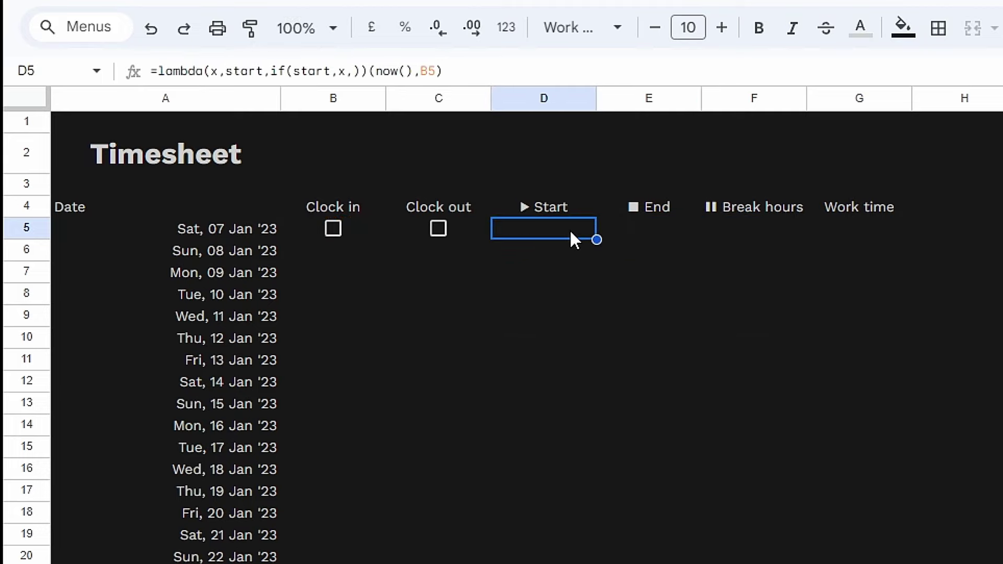
{"action": "left_click", "coordinate": [331, 230]}
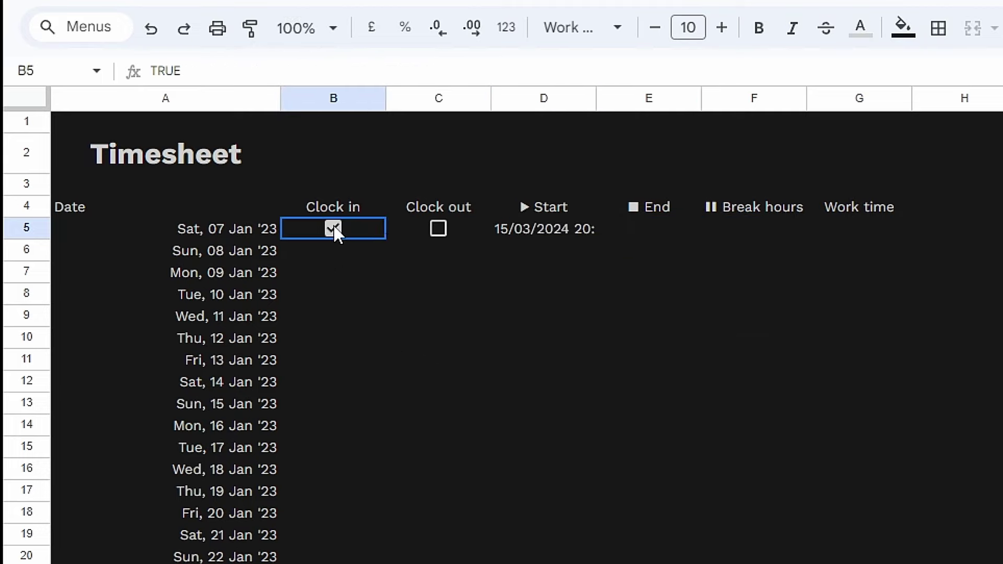
{"action": "left_click", "coordinate": [567, 99]}
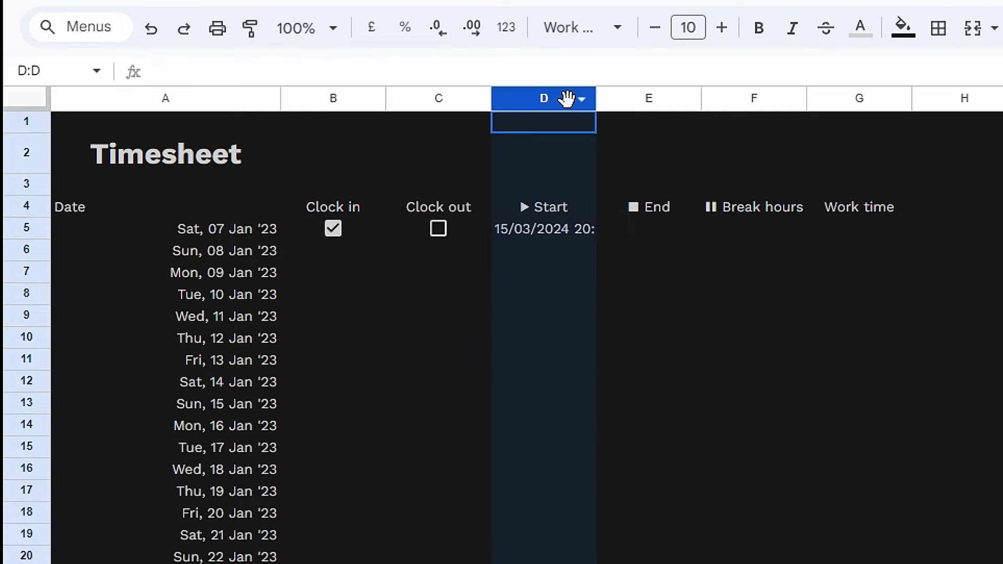
{"action": "key", "text": "shift+Right"}
{"action": "left_click_drag", "start_coordinate": [596, 99], "coordinate": [657, 101]}
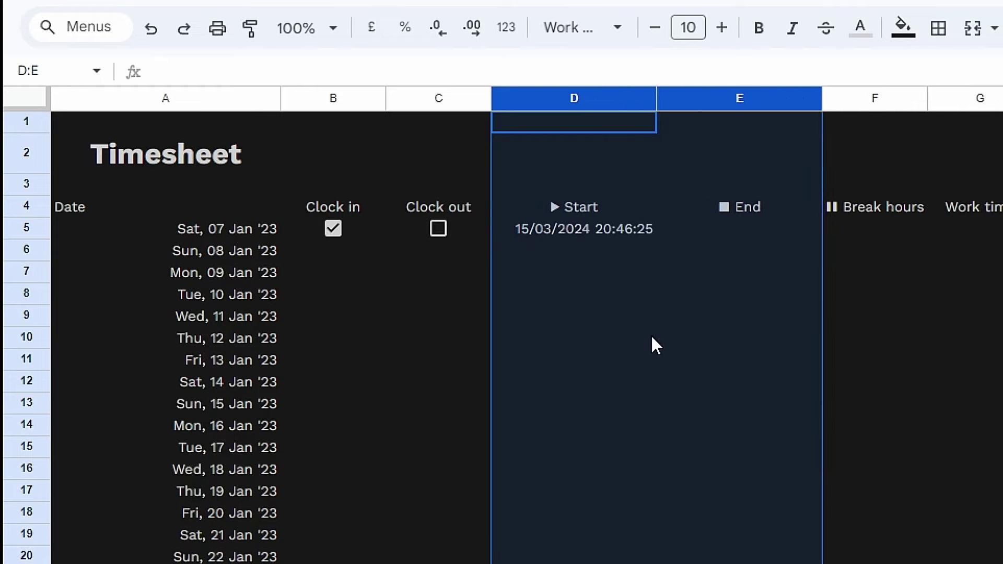
{"action": "left_click", "coordinate": [575, 214]}
{"action": "left_click", "coordinate": [573, 229]}
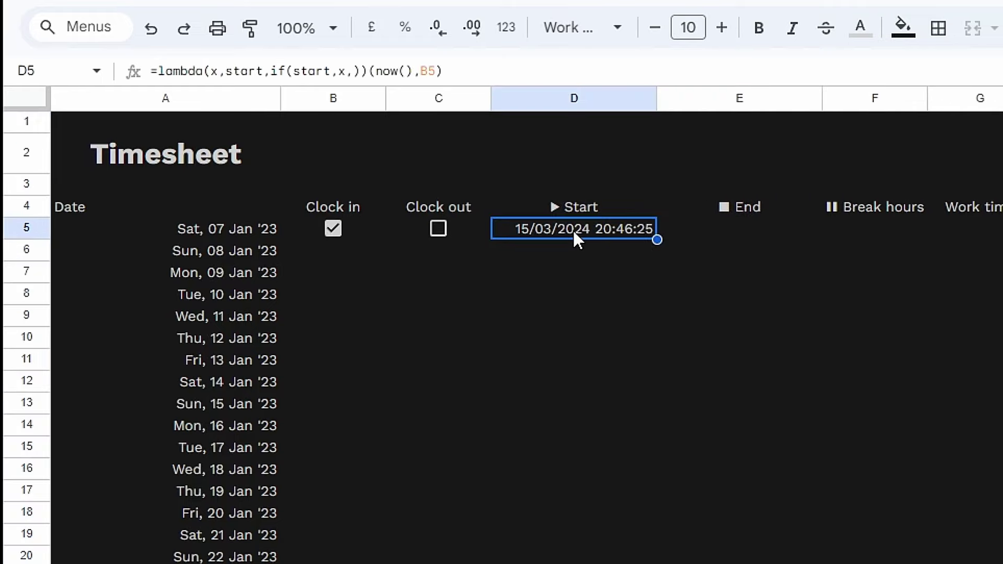
Enter =lamdba(x,end,if(end,x,))(now(),C5) in E5 to stamp the End time
{"action": "left_click", "coordinate": [729, 226]}
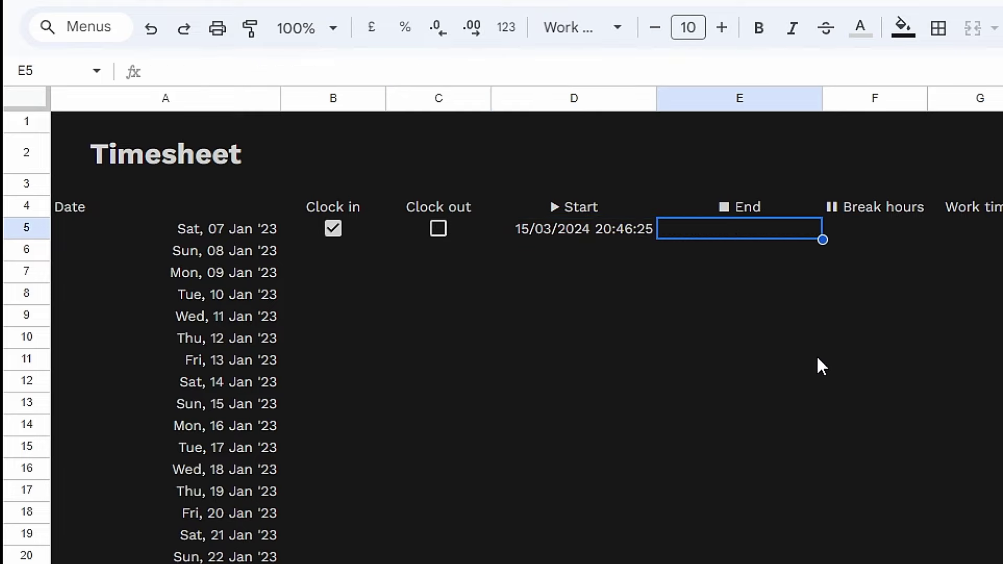
{"action": "type", "text": "=lamdba("}
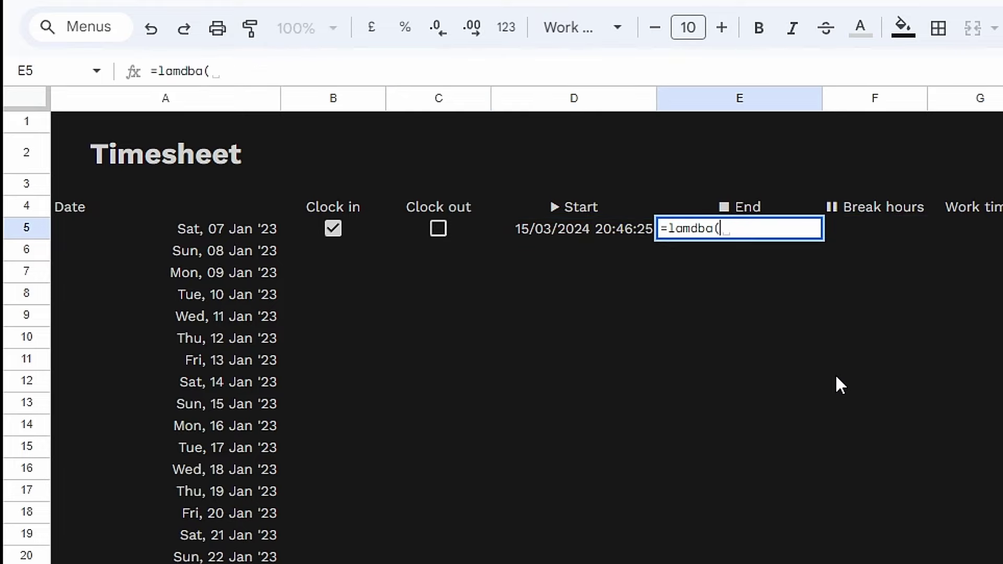
{"action": "type", "text": "x,end,if"}
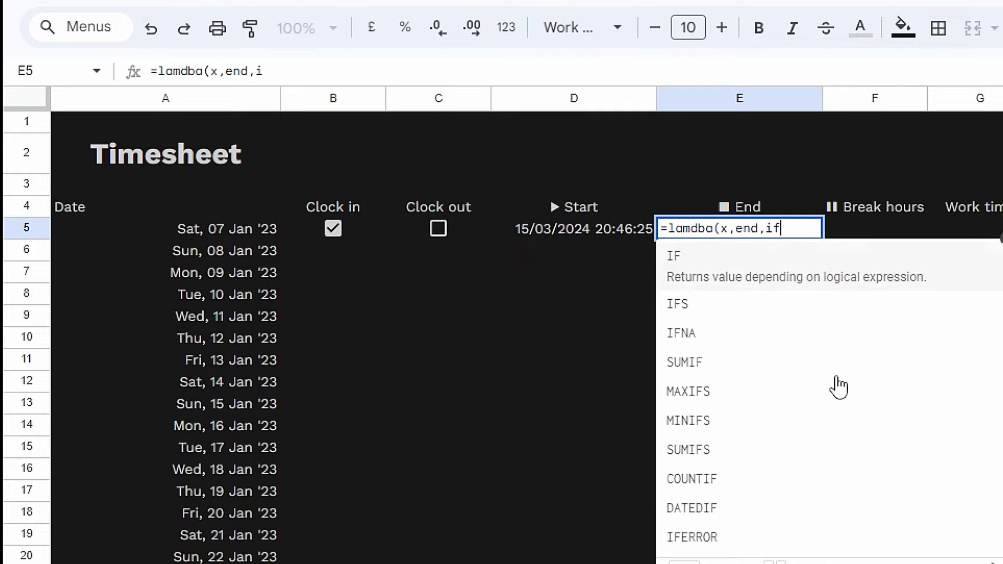
{"action": "type", "text": "("}
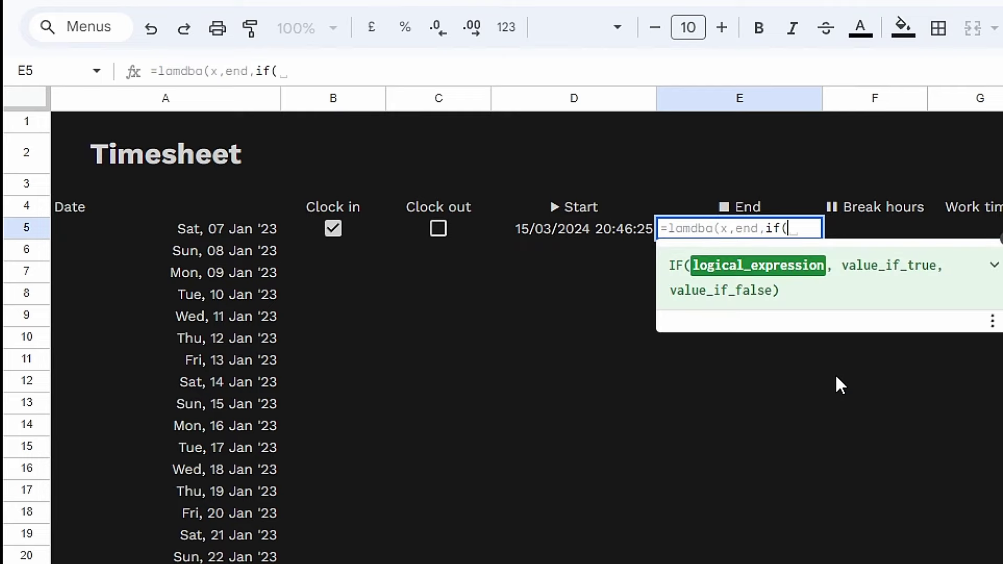
{"action": "type", "text": "end"}
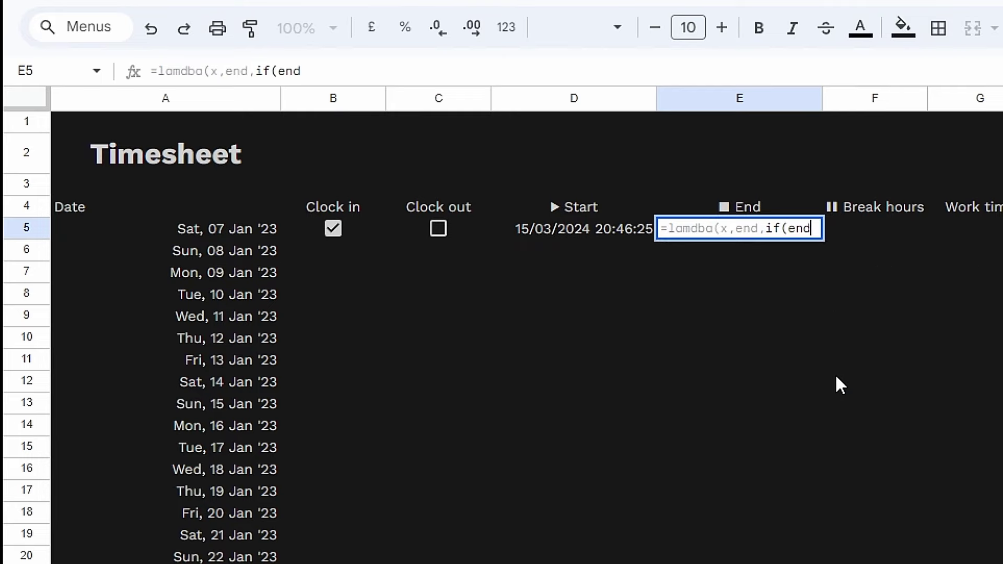
{"action": "type", "text": ",x,"}
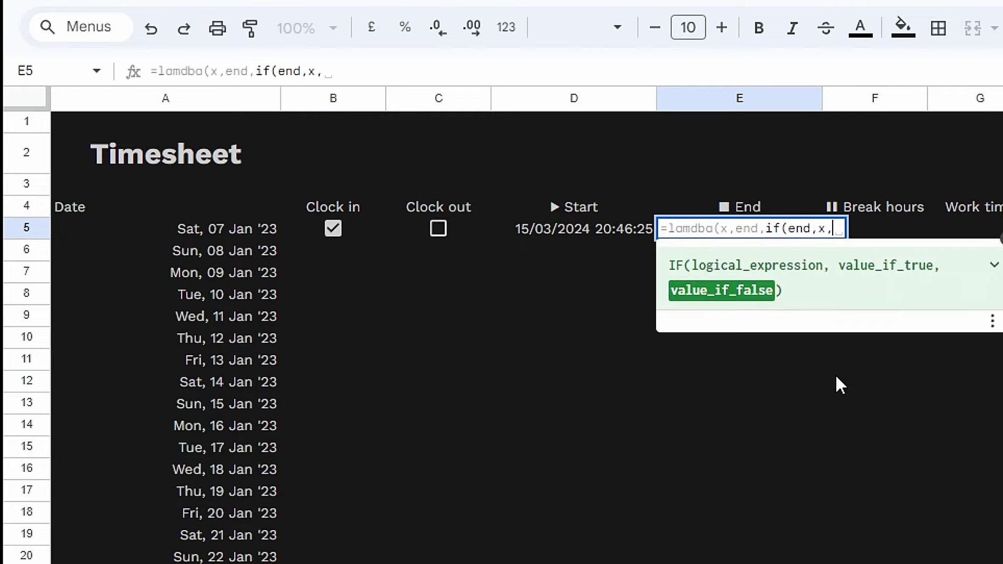
{"action": "type", "text": "))("}
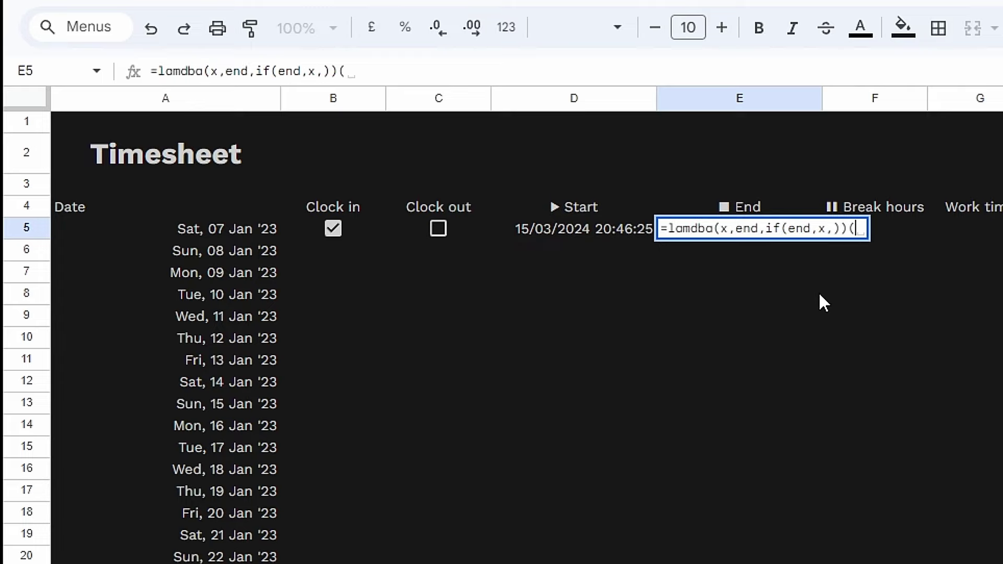
{"action": "type", "text": "now()"}
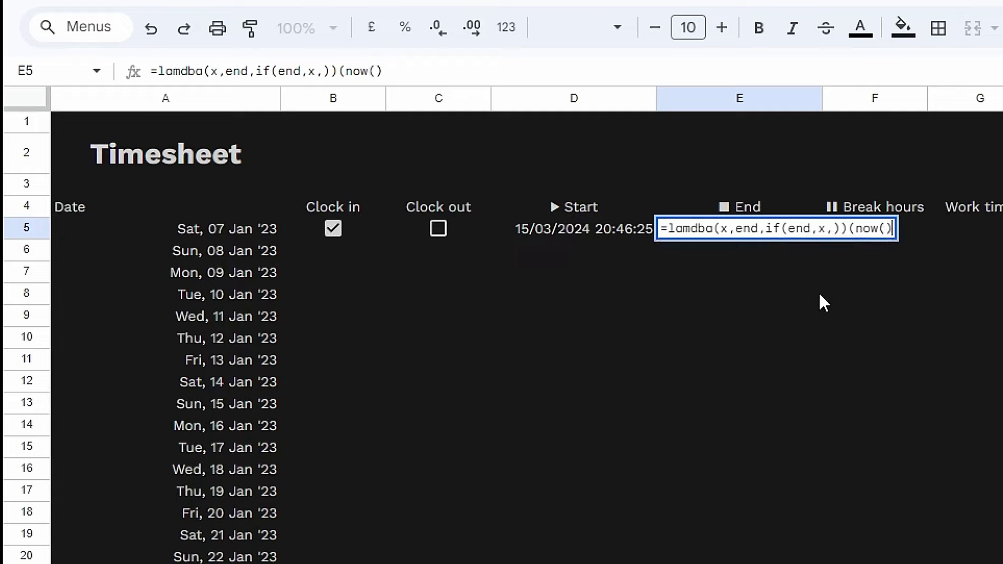
{"action": "type", "text": ","}
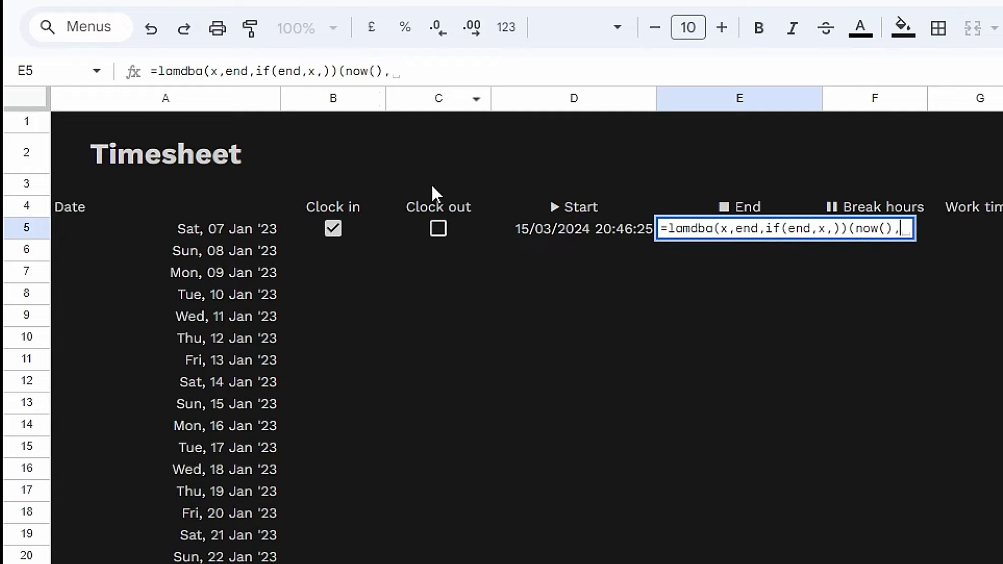
{"action": "left_click", "coordinate": [460, 225]}
{"action": "type", "text": ")"}
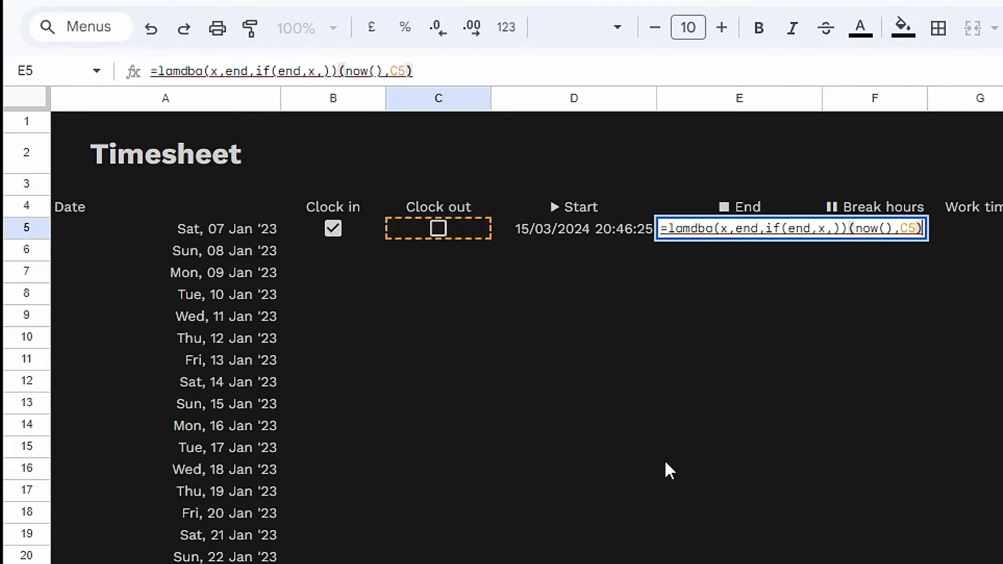
Inspect the E5 formula's arguments, commit it, and check its #N/A error
{"action": "double_click", "coordinate": [724, 229]}
{"action": "left_click_drag", "start_coordinate": [856, 229], "coordinate": [892, 229]}
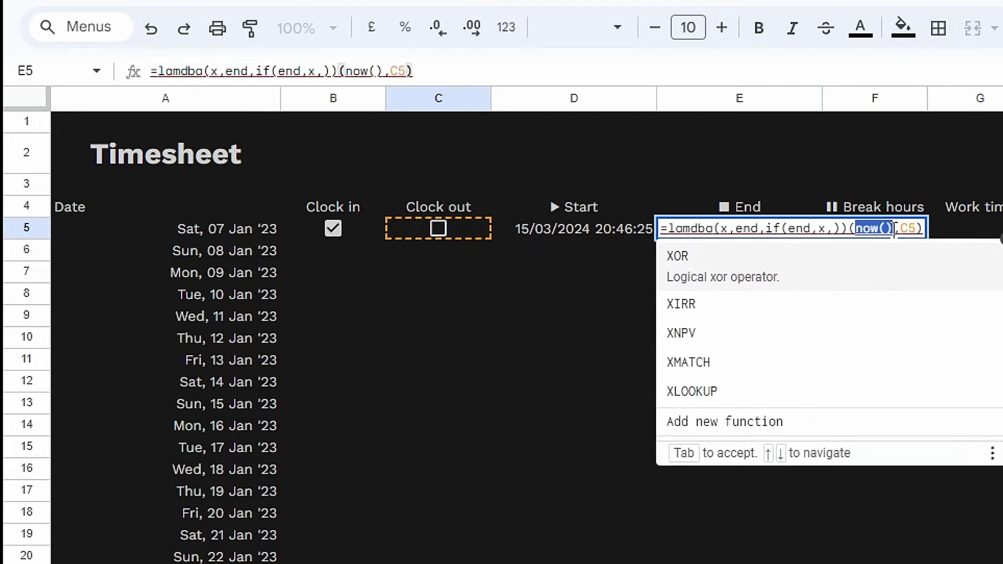
{"action": "left_click_drag", "start_coordinate": [743, 228], "coordinate": [750, 229]}
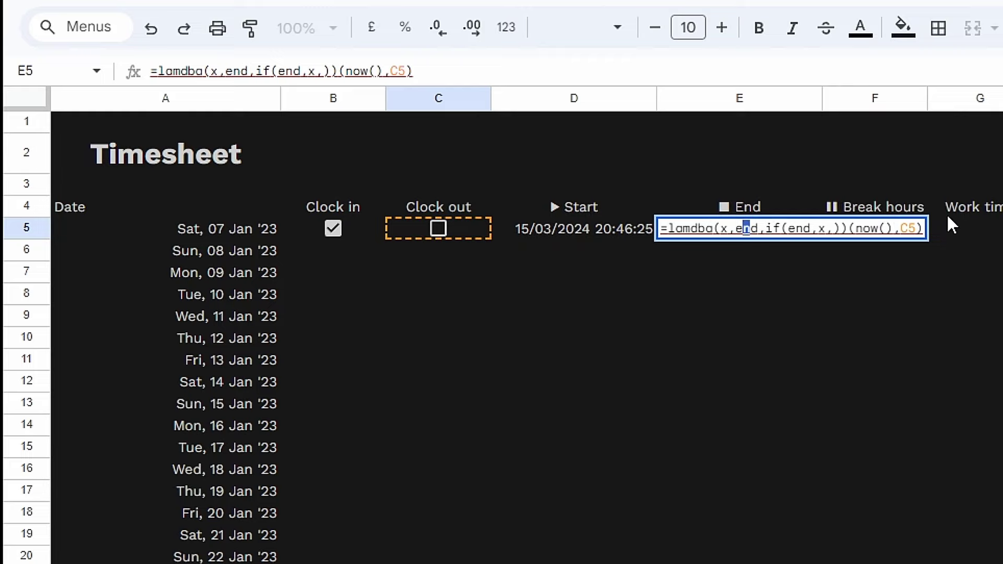
{"action": "left_click_drag", "start_coordinate": [908, 228], "coordinate": [915, 228]}
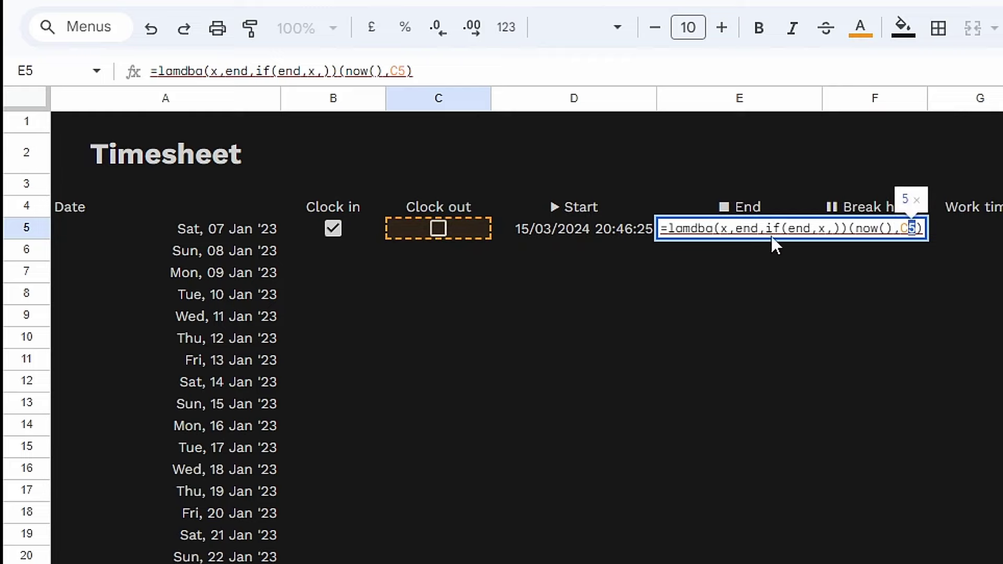
{"action": "left_click_drag", "start_coordinate": [812, 228], "coordinate": [788, 228]}
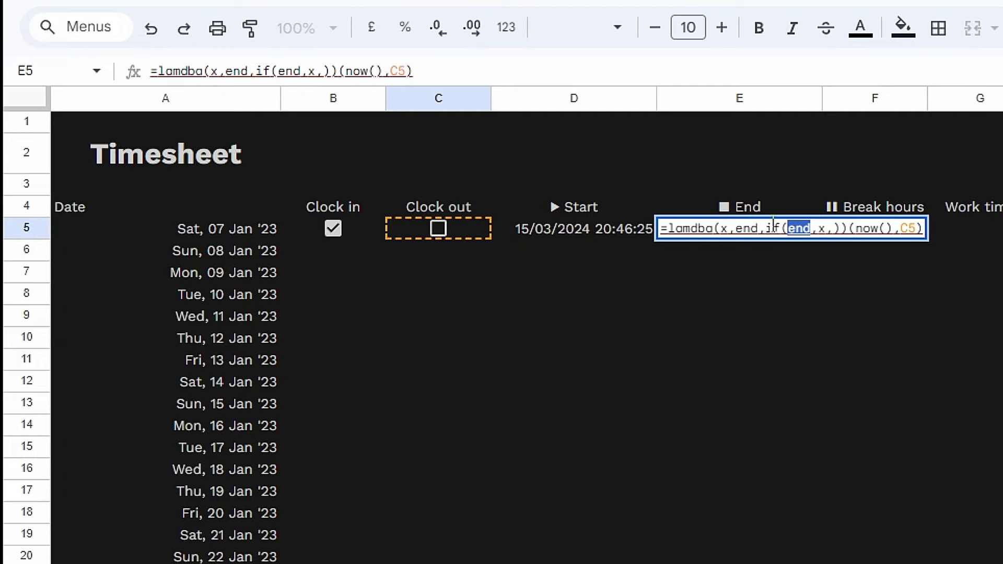
{"action": "mouse_move", "coordinate": [807, 226]}
{"action": "left_click_drag", "start_coordinate": [827, 228], "coordinate": [818, 228]}
{"action": "left_click", "coordinate": [833, 228]}
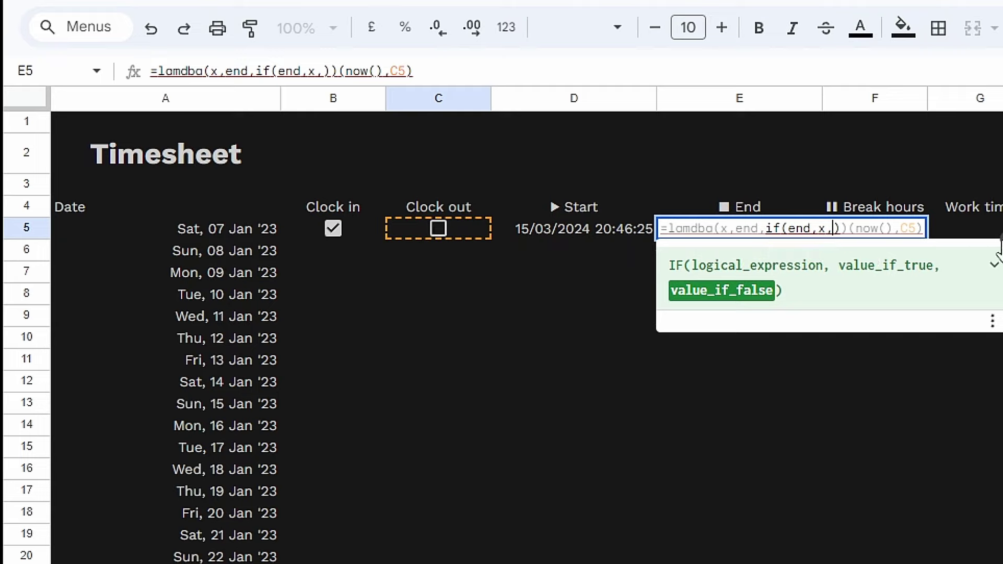
{"action": "key", "text": "Tab"}
{"action": "left_click", "coordinate": [734, 230]}
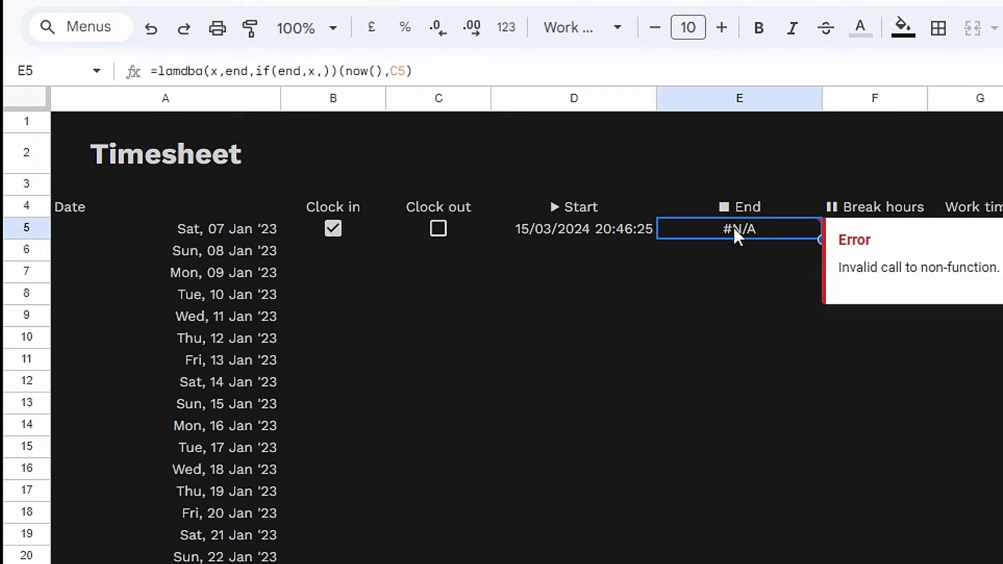
Correct 'lamdba' to LAMBDA in E5's formula to clear the #N/A error
{"action": "double_click", "coordinate": [735, 230]}
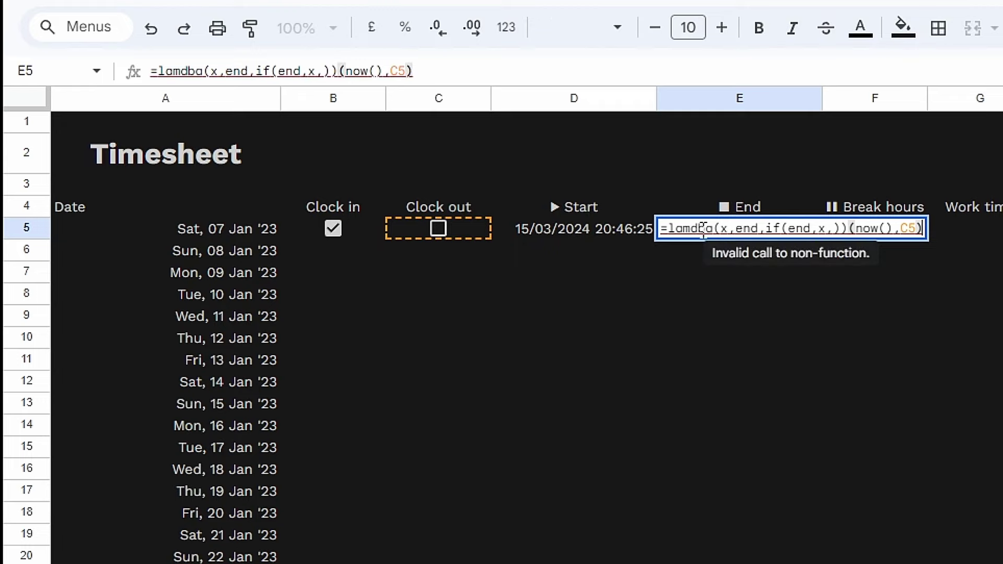
{"action": "left_click", "coordinate": [703, 230]}
{"action": "key", "text": "BackSpace"}
{"action": "key", "text": "BackSpace"}
{"action": "type", "text": "bd"}
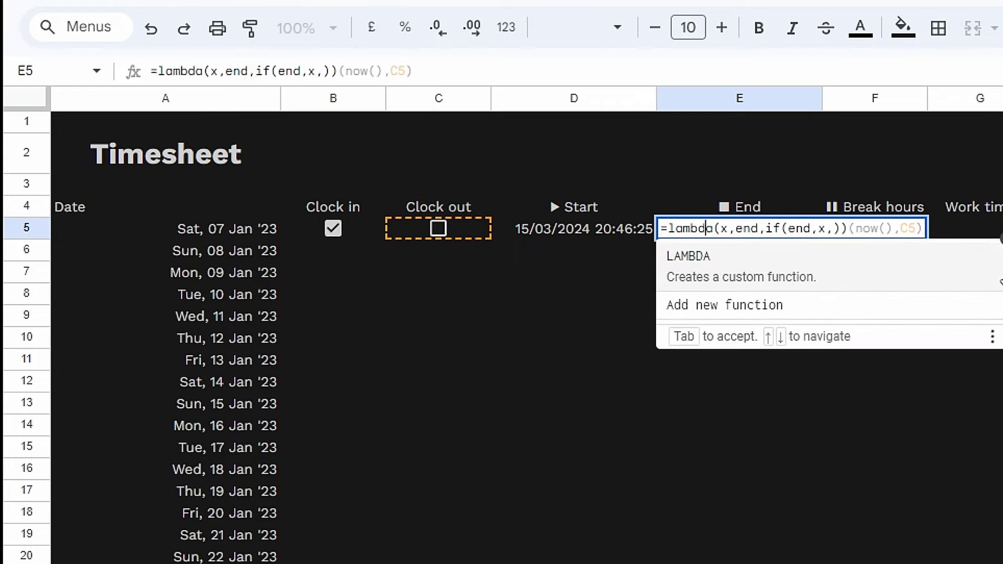
{"action": "key", "text": "Tab"}
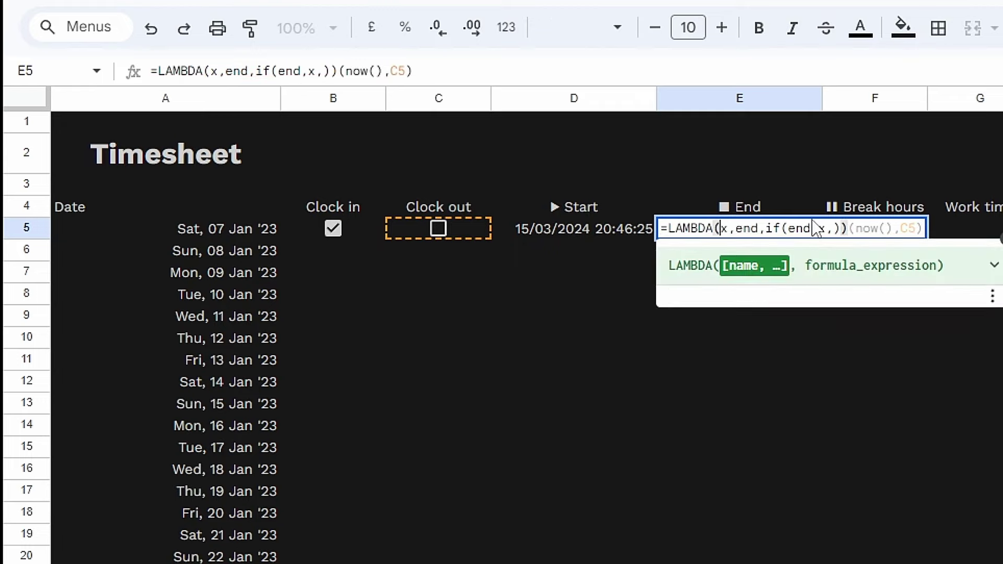
{"action": "key", "text": "Return"}
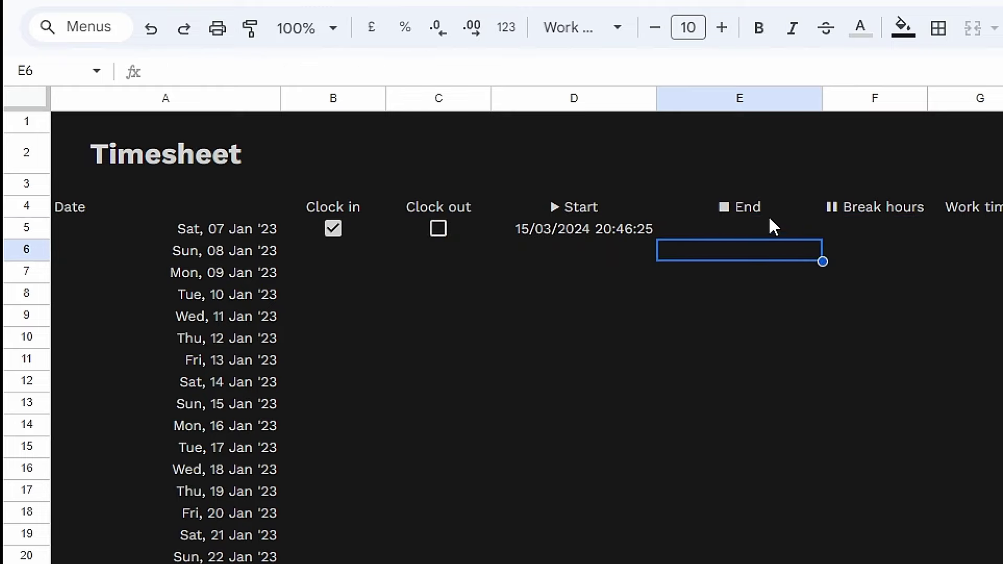
Tick Clock out in C5 to stamp 15/03/2024 20:47:57, then centre columns D and E
{"action": "left_click", "coordinate": [765, 225]}
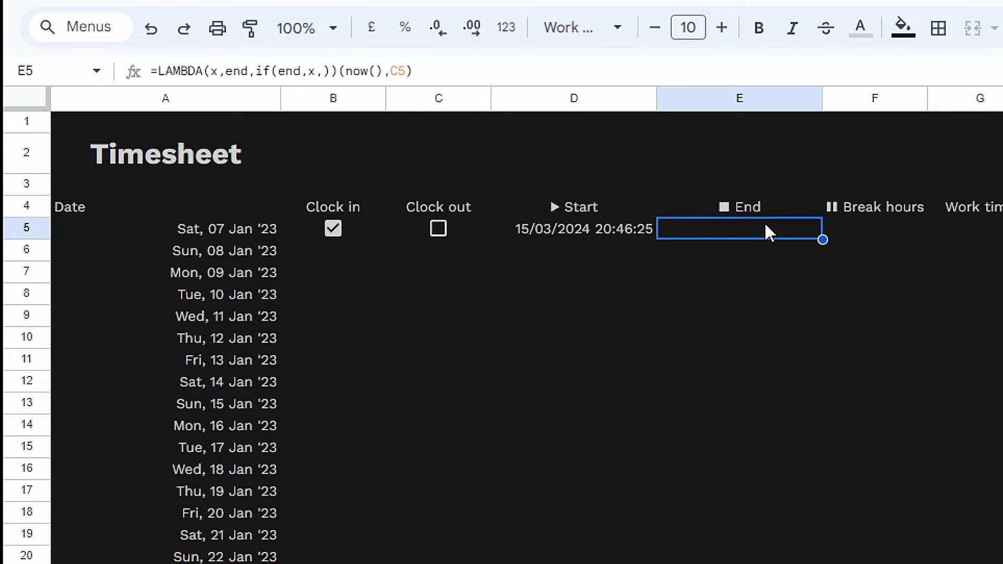
{"action": "left_click", "coordinate": [442, 230]}
{"action": "left_click", "coordinate": [726, 234]}
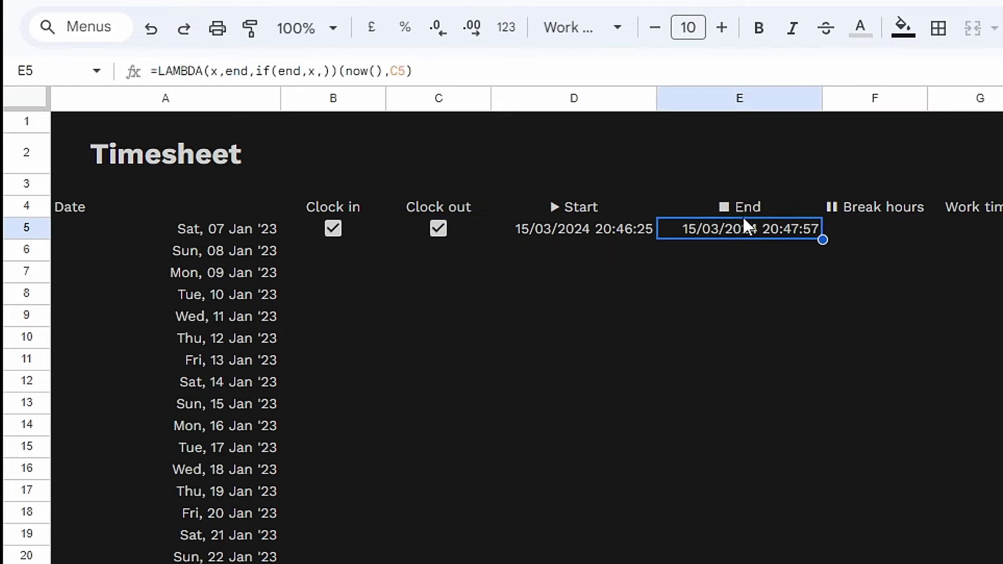
{"action": "left_click_drag", "start_coordinate": [739, 99], "coordinate": [615, 95]}
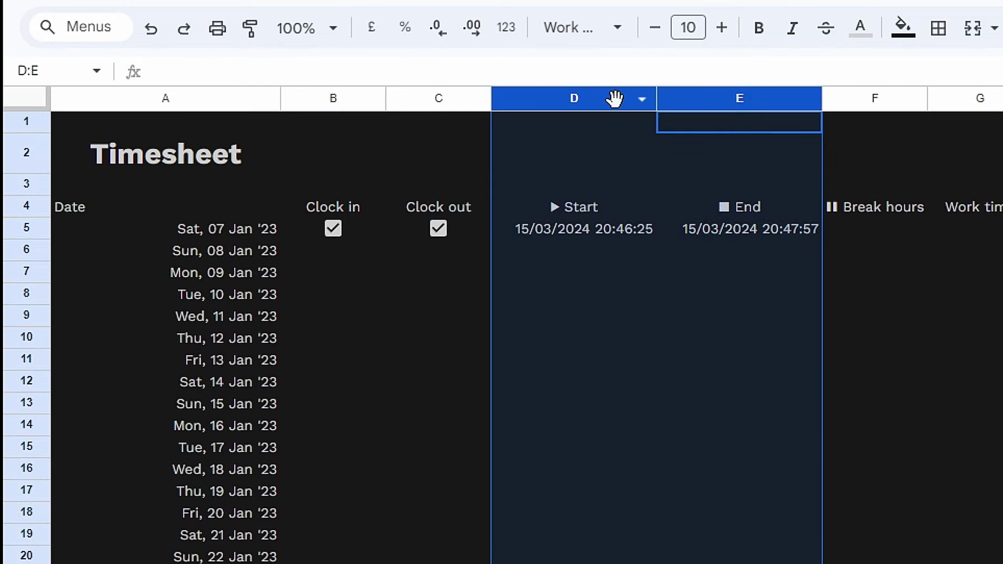
{"action": "key", "text": "ctrl+shift+e"}
{"action": "left_click", "coordinate": [439, 251]}
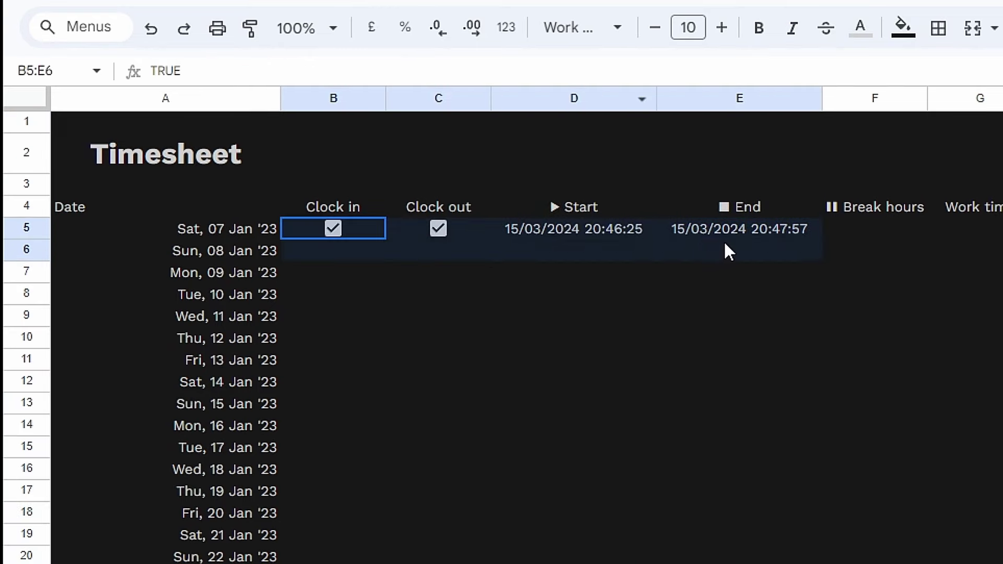
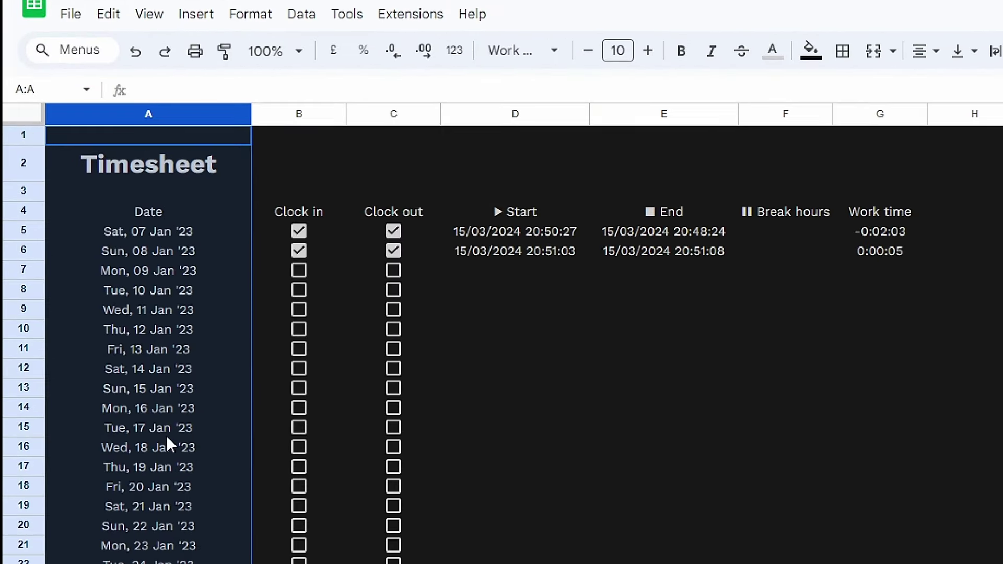
Freeze rows 1–4 and column A so the title, headers and dates stay visible
{"action": "left_click", "coordinate": [105, 193]}
{"action": "scroll", "coordinate": [221, 279], "scroll_direction": "down", "scroll_amount": 20}
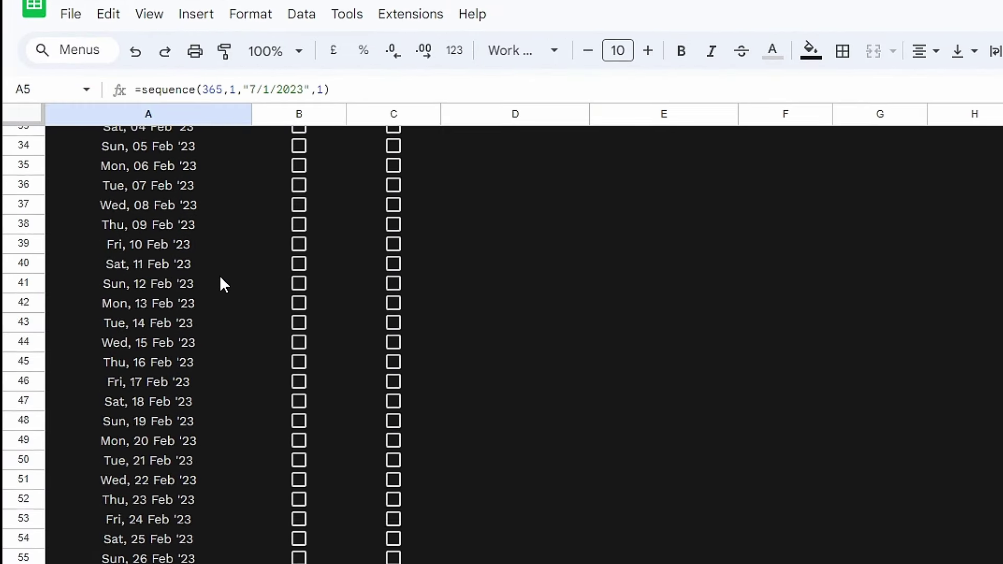
{"action": "scroll", "coordinate": [211, 294], "scroll_direction": "up", "scroll_amount": 11}
{"action": "scroll", "coordinate": [211, 293], "scroll_direction": "up", "scroll_amount": 8}
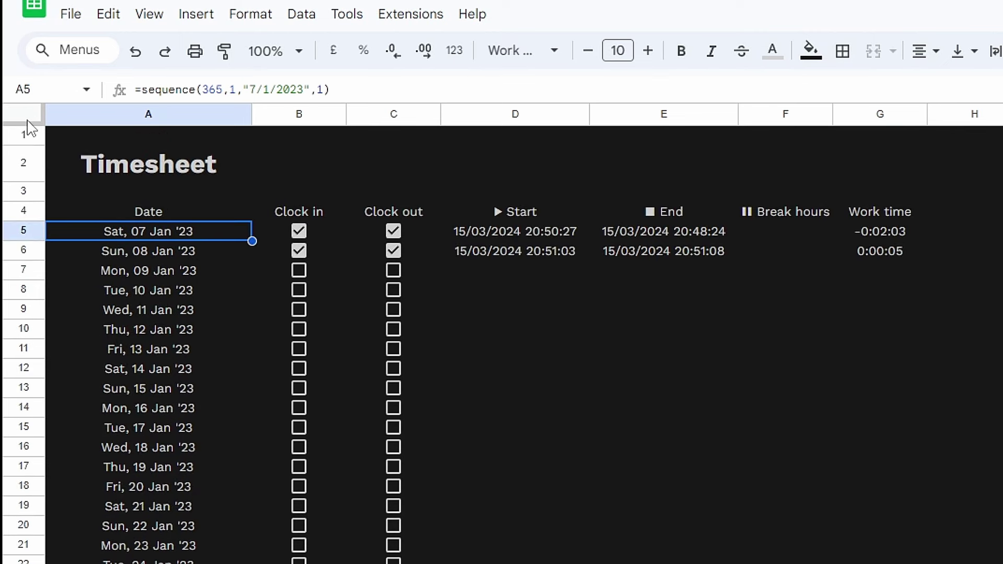
{"action": "left_click_drag", "start_coordinate": [23, 125], "coordinate": [30, 222]}
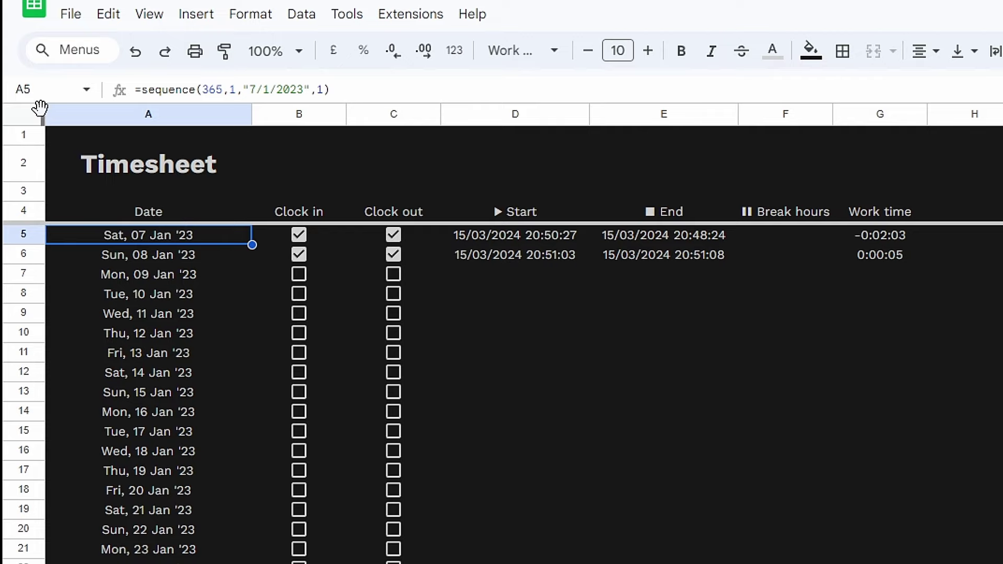
{"action": "left_click_drag", "start_coordinate": [42, 112], "coordinate": [253, 116]}
{"action": "scroll", "coordinate": [146, 327], "scroll_direction": "down", "scroll_amount": 20}
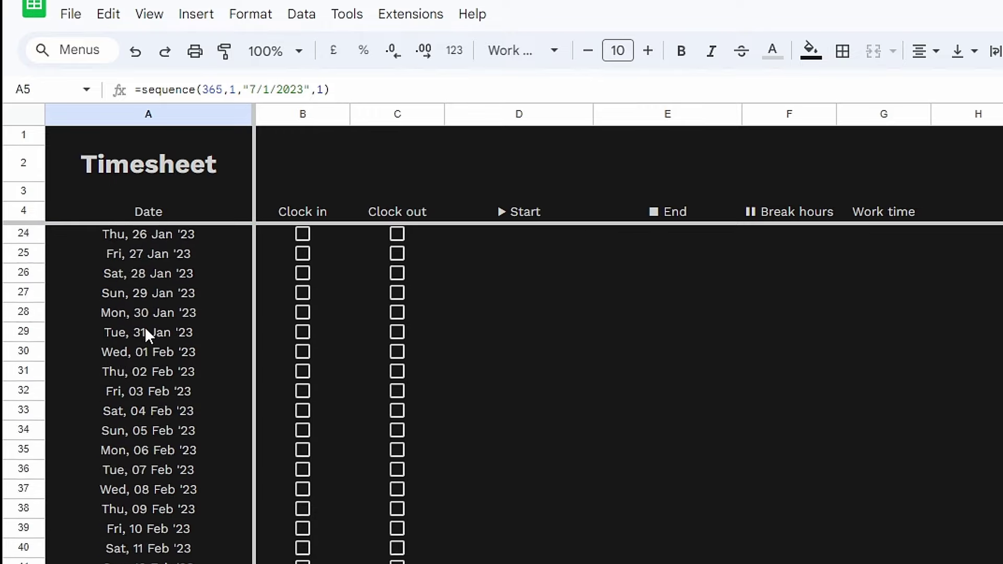
{"action": "scroll", "coordinate": [139, 453], "scroll_direction": "up", "scroll_amount": 20}
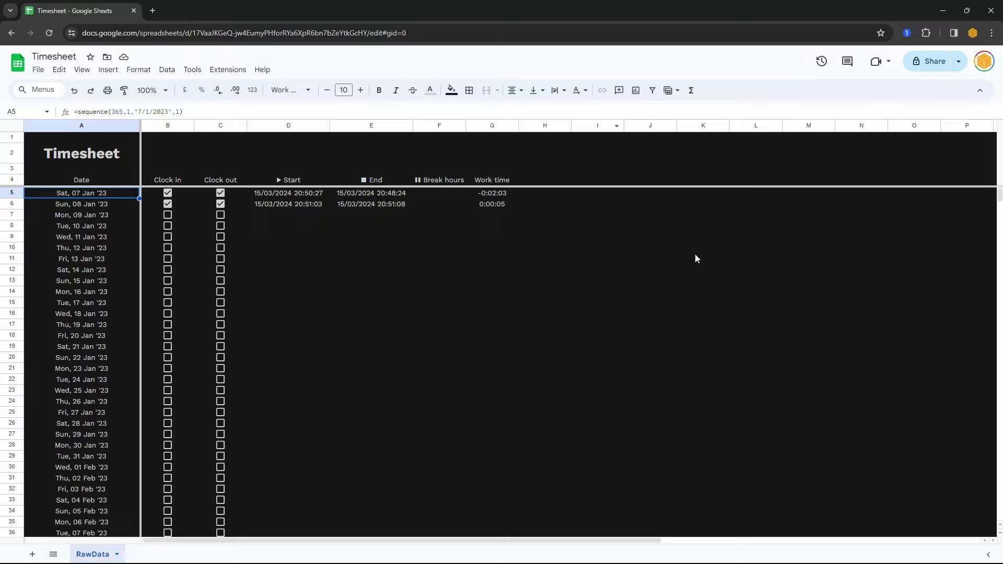
Delete the unused columns I through Z
{"action": "left_click", "coordinate": [601, 125]}
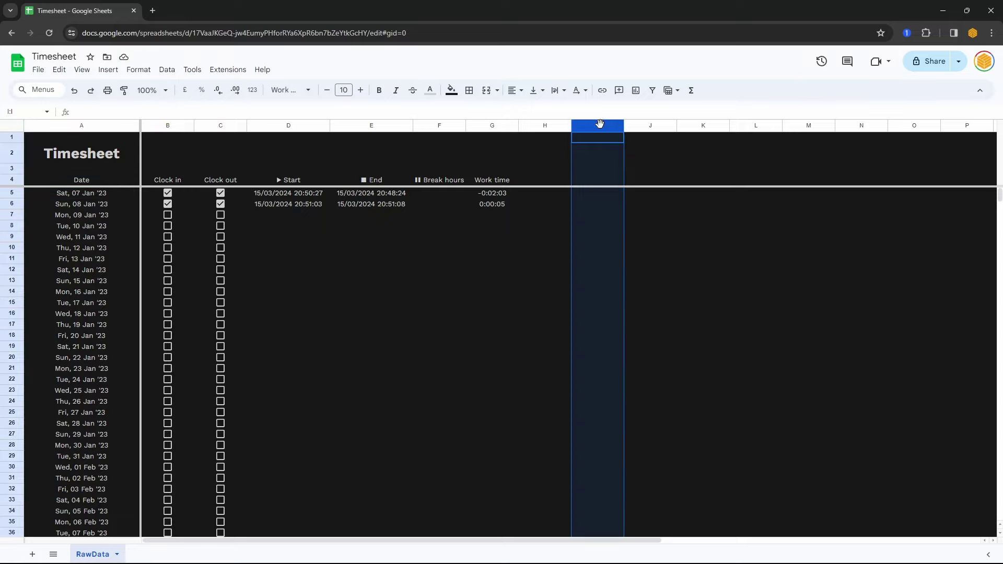
{"action": "key", "text": "ctrl+shift+Right"}
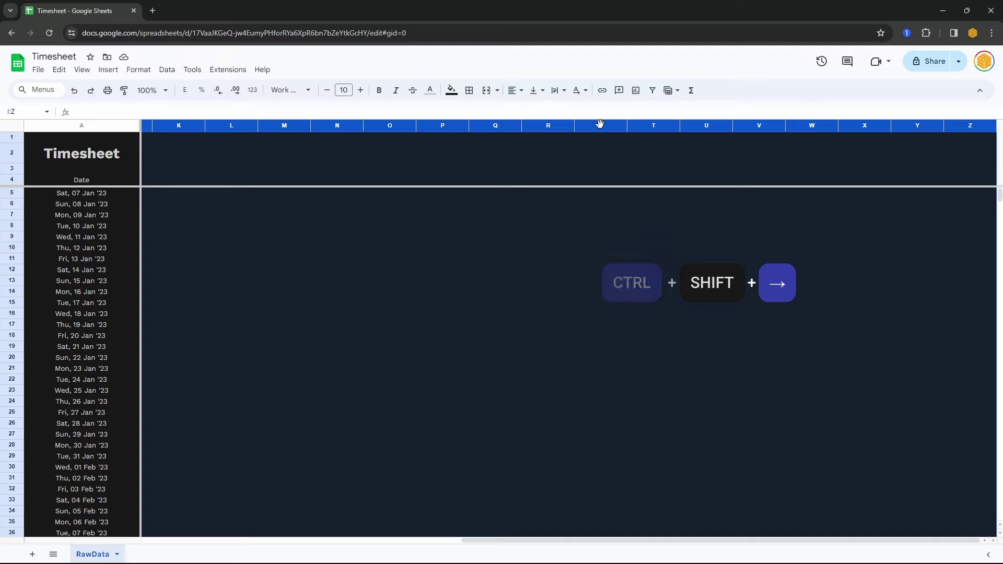
{"action": "key", "text": "ctrl+minus"}
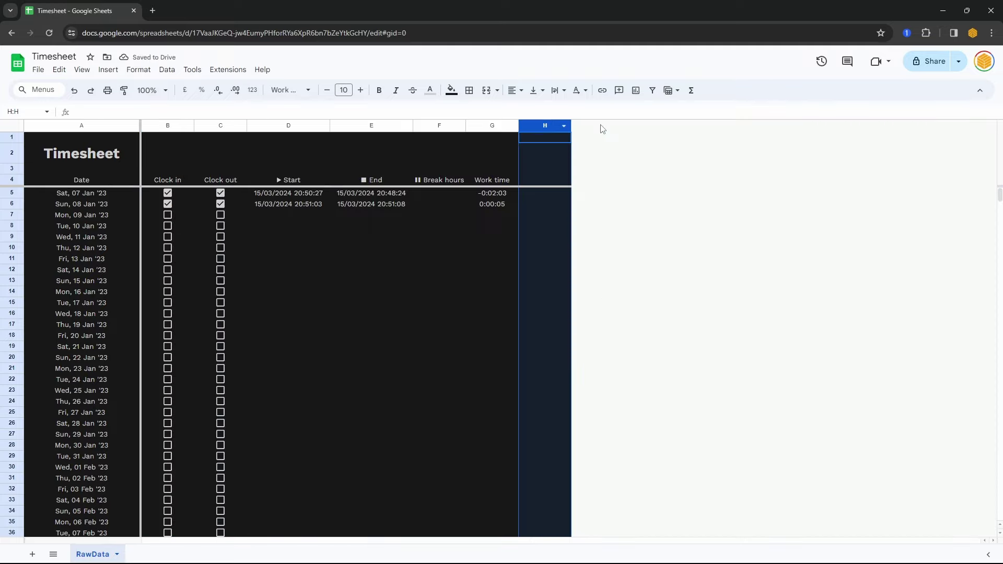
Make the header row 4 bold
{"action": "left_click", "coordinate": [13, 180]}
{"action": "key", "text": "ctrl+b"}
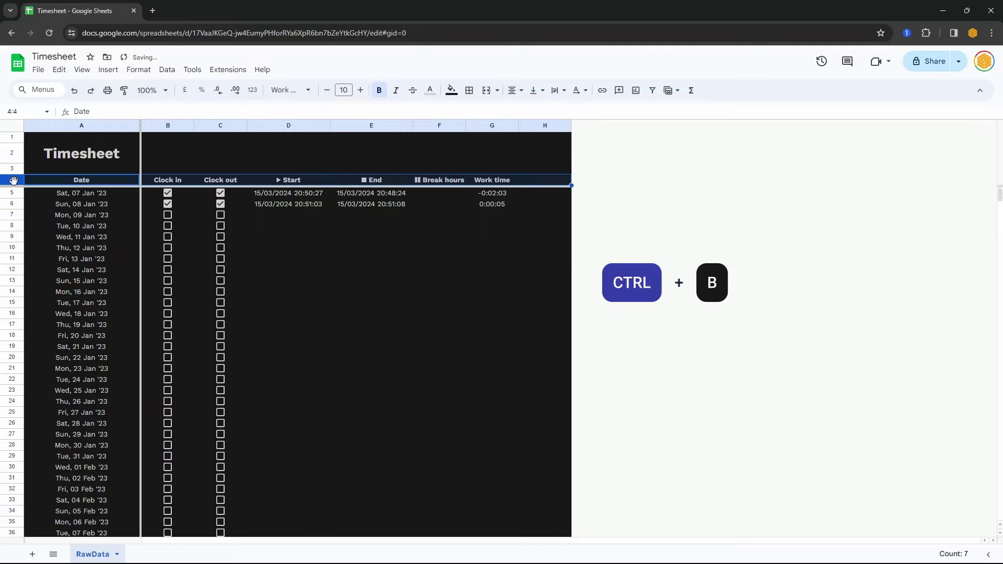
{"action": "left_click", "coordinate": [426, 228]}
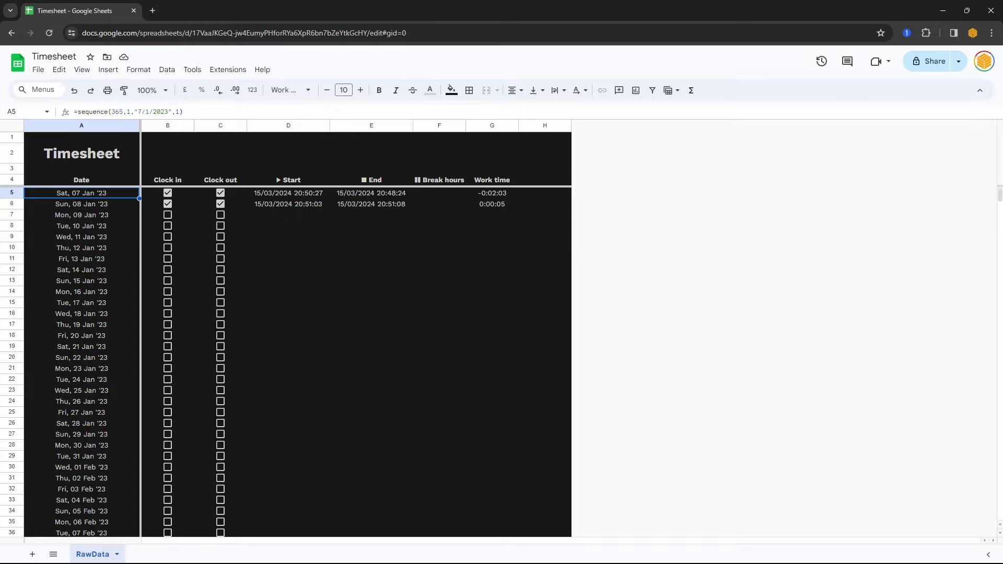
Start a conditional formatting rule using the Custom formula is condition
{"action": "left_click", "coordinate": [138, 70]}
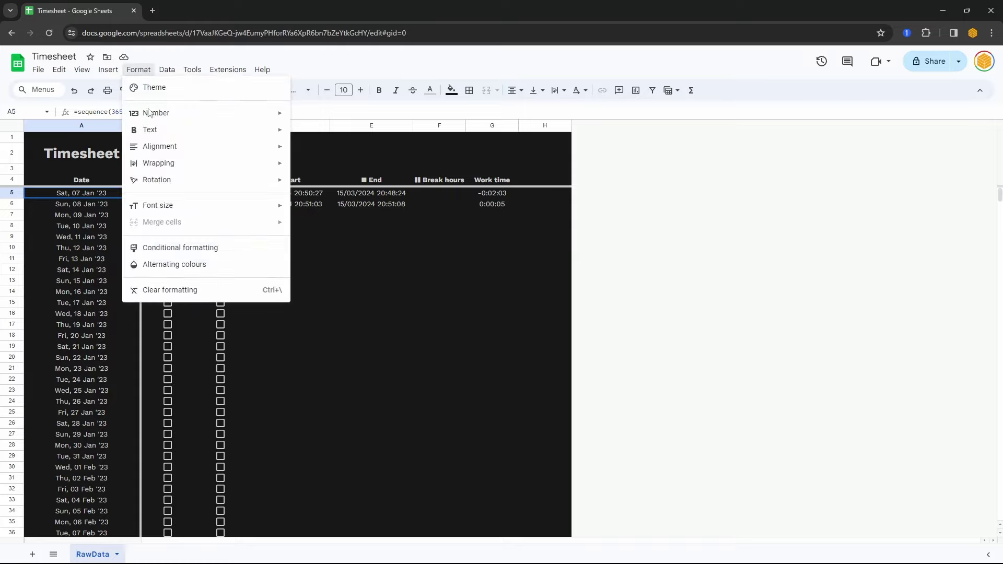
{"action": "left_click", "coordinate": [150, 244]}
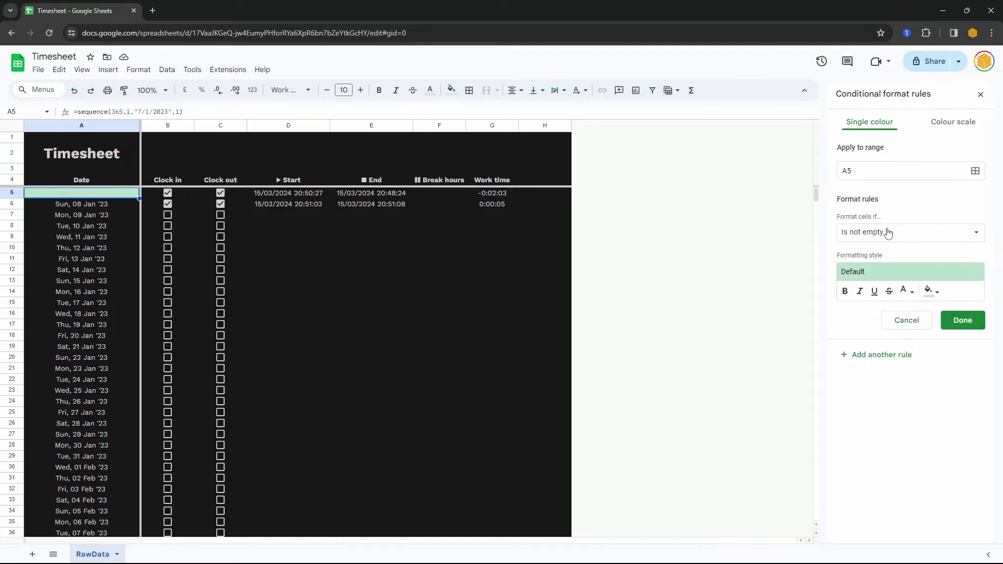
{"action": "left_click", "coordinate": [888, 232]}
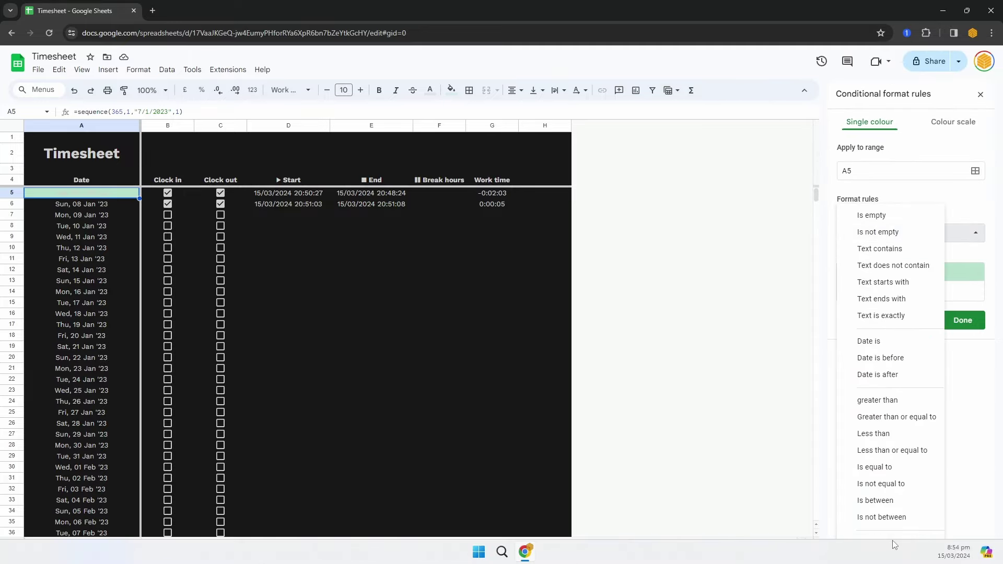
{"action": "left_click", "coordinate": [889, 542]}
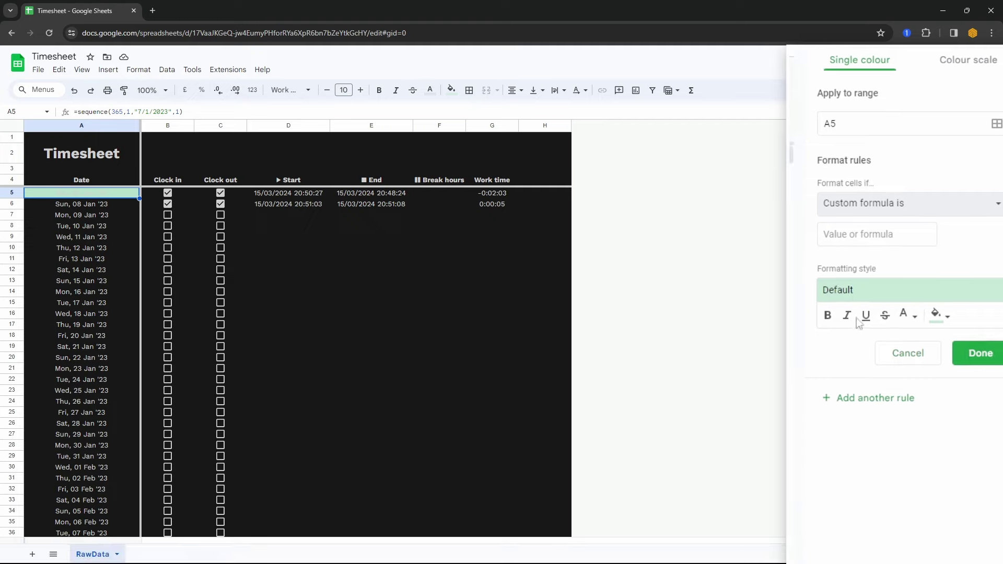
Enter the custom formula =or(weekday(A5)=7,weekday(A5)=1)
{"action": "left_click", "coordinate": [856, 255]}
{"action": "type", "text": "="}
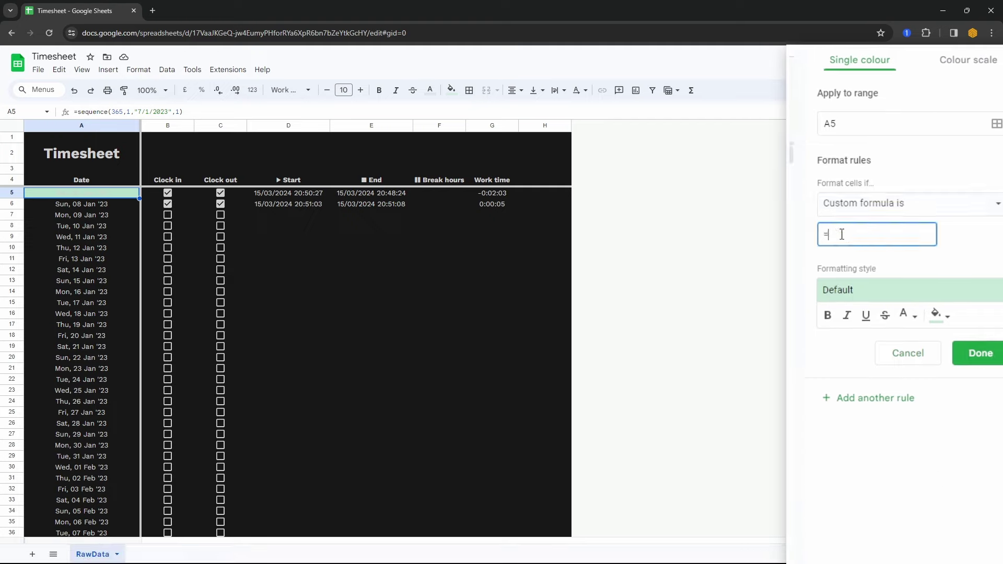
{"action": "type", "text": "weekday("}
{"action": "left_click_drag", "start_coordinate": [896, 234], "coordinate": [883, 234]}
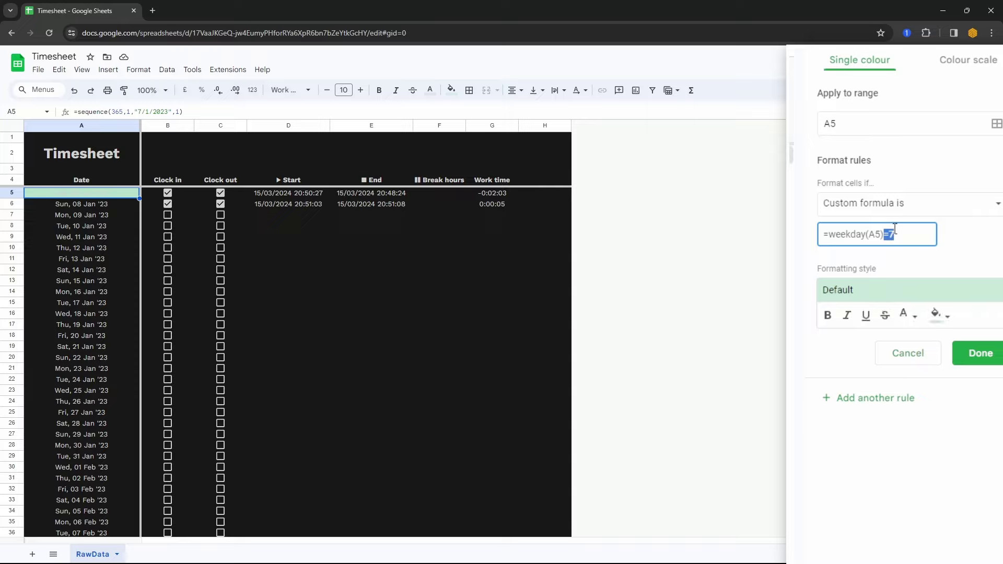
{"action": "left_click", "coordinate": [829, 234]}
{"action": "type", "text": "or("}
{"action": "left_click", "coordinate": [929, 239]}
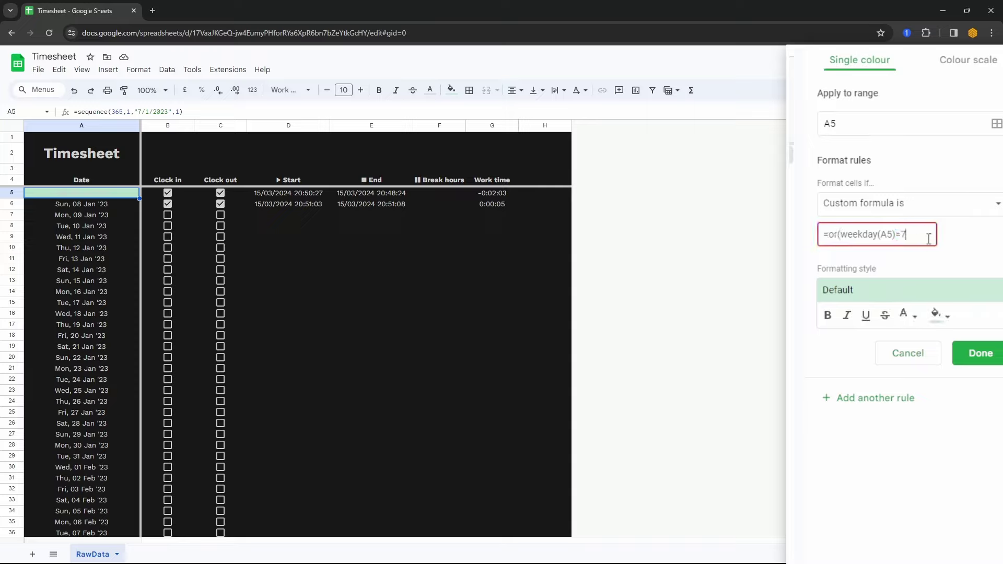
{"action": "type", "text": ",weekday"}
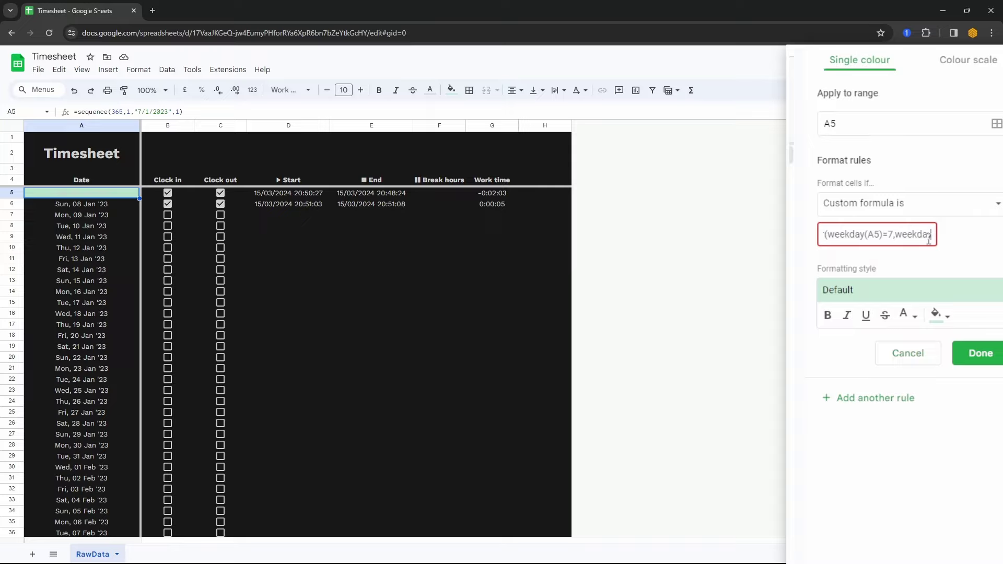
{"action": "type", "text": "(A5)="}
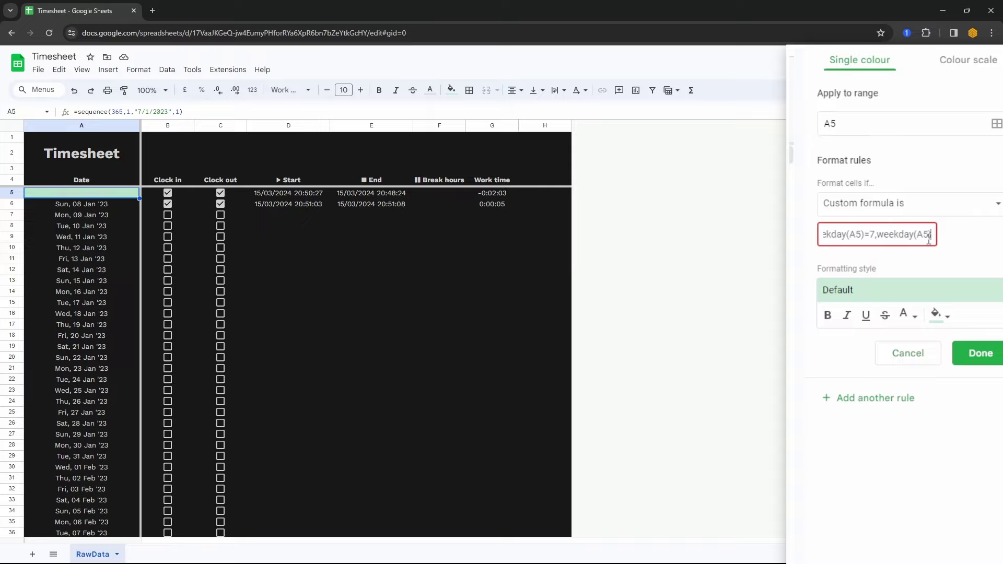
{"action": "type", "text": "1)"}
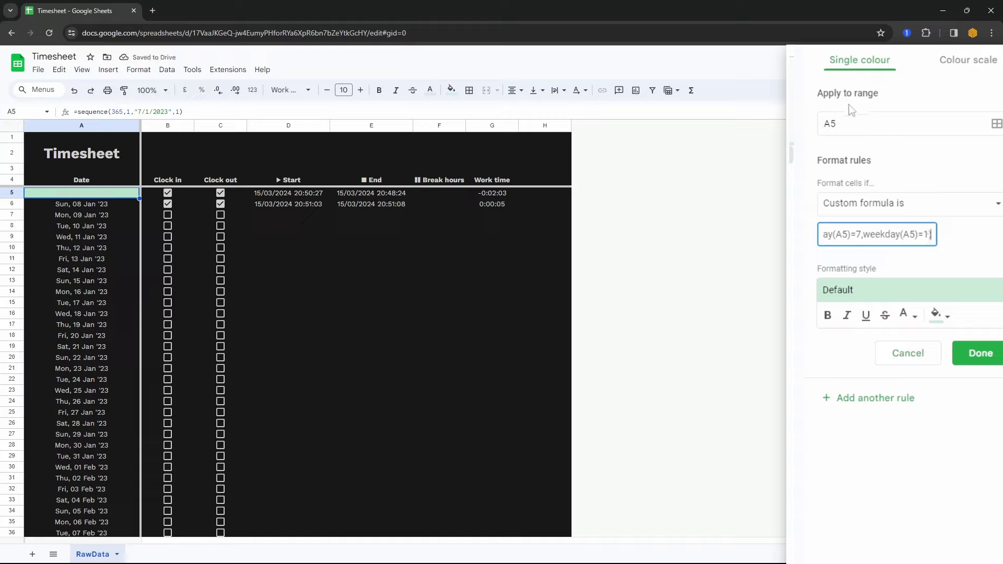
Set the rule's range to A5:A
{"action": "left_click", "coordinate": [853, 126]}
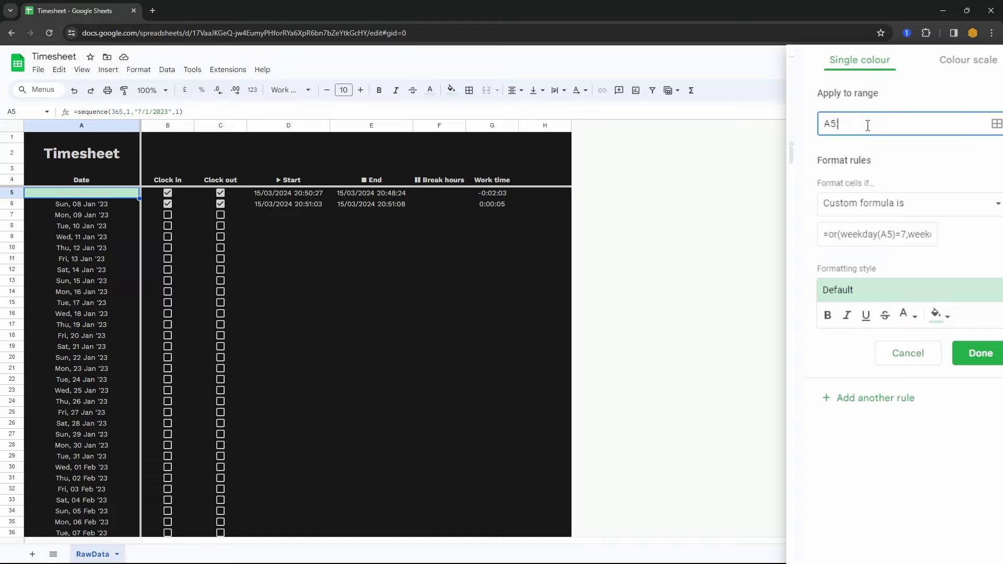
{"action": "type", "text": ":A"}
{"action": "left_click", "coordinate": [914, 172]}
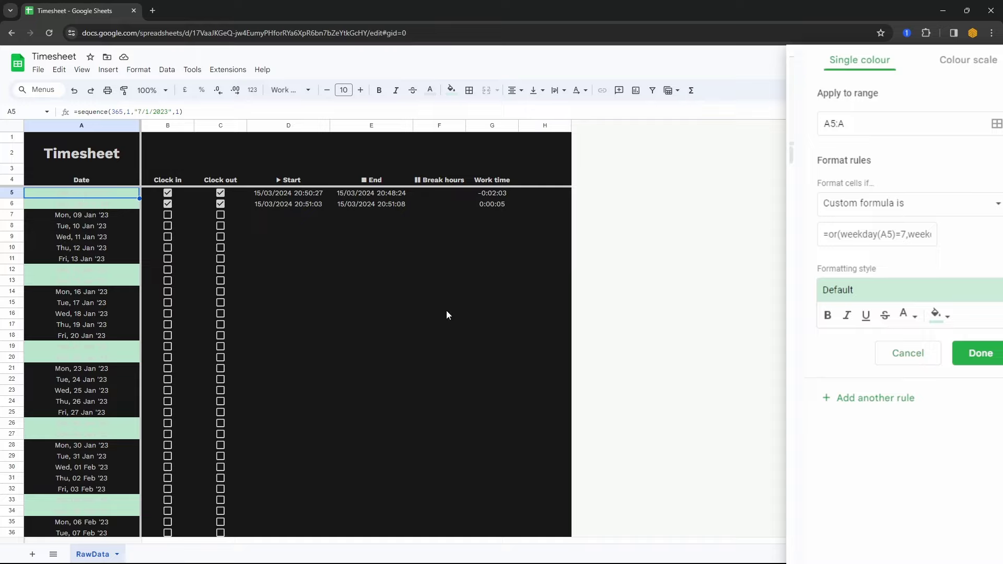
Set the weekend rule's fill to custom colour #282828, after trying black and #1e1e1e
{"action": "left_click", "coordinate": [943, 323]}
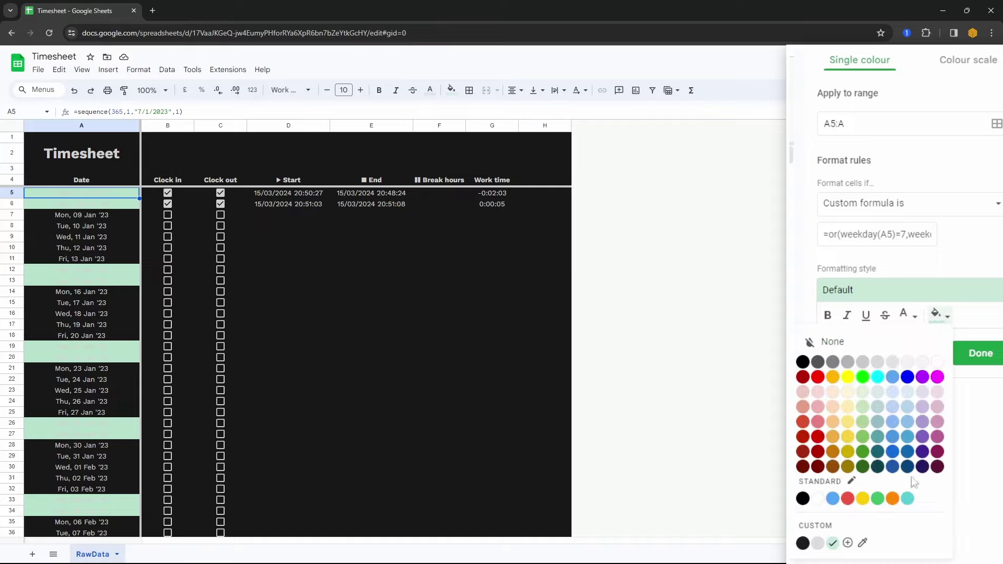
{"action": "left_click", "coordinate": [802, 544]}
{"action": "left_click", "coordinate": [938, 315]}
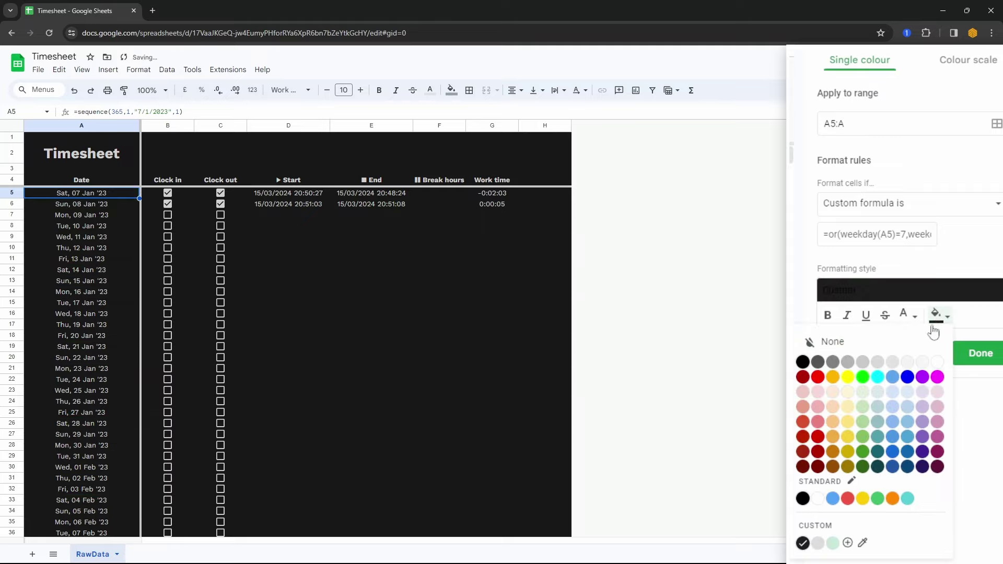
{"action": "left_click", "coordinate": [848, 543]}
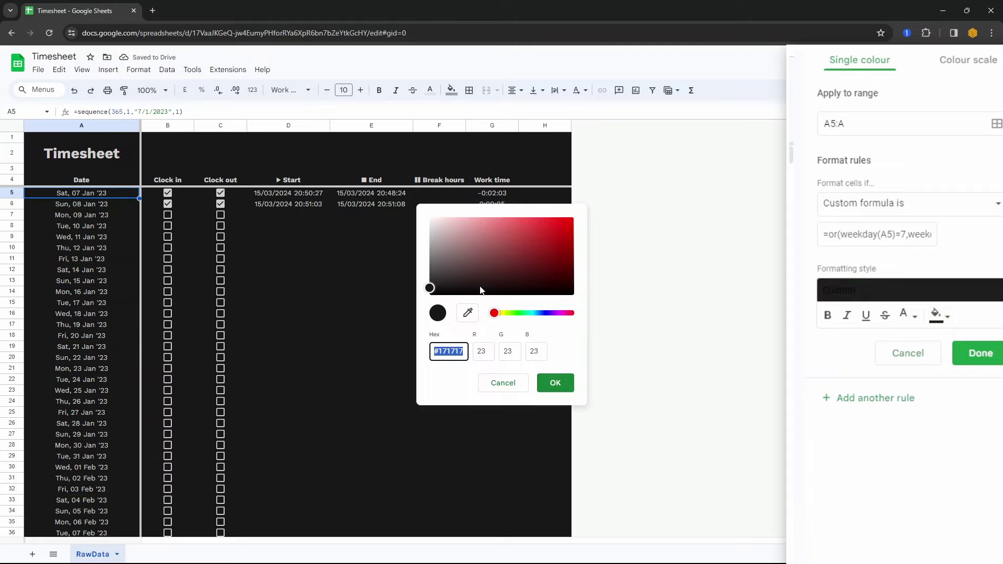
{"action": "left_click_drag", "start_coordinate": [428, 289], "coordinate": [430, 287]}
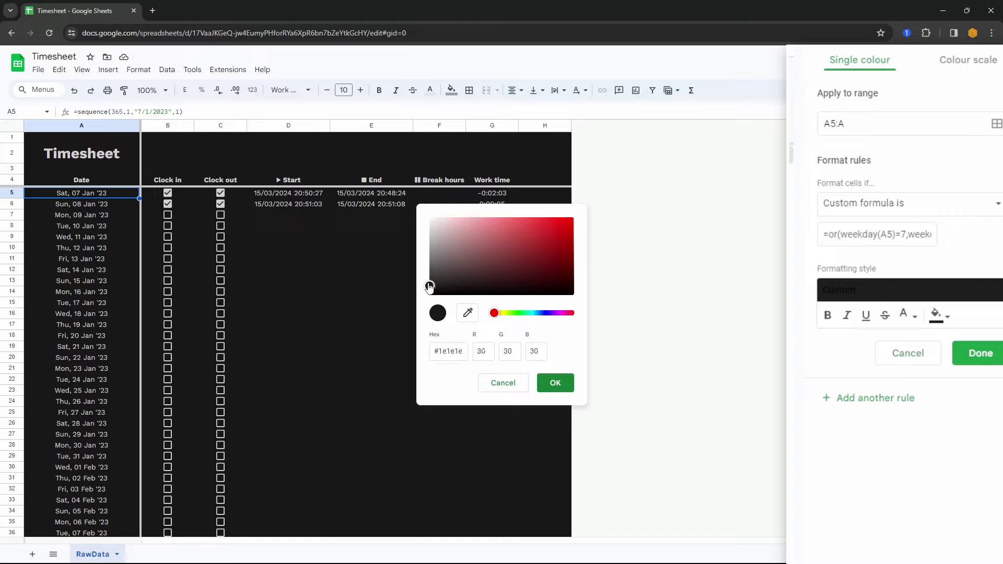
{"action": "left_click", "coordinate": [563, 385]}
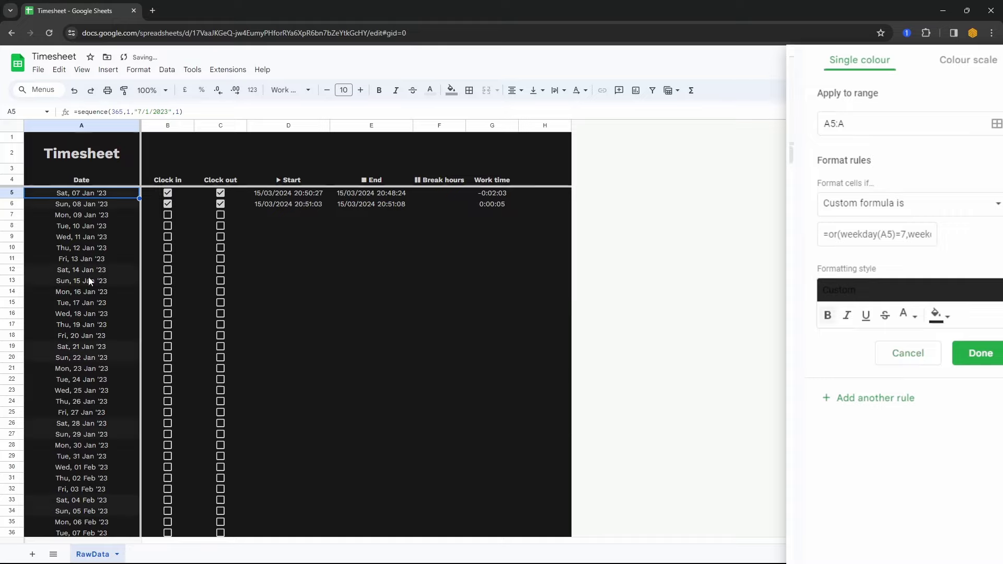
{"action": "left_click", "coordinate": [942, 323]}
{"action": "left_click", "coordinate": [857, 542]}
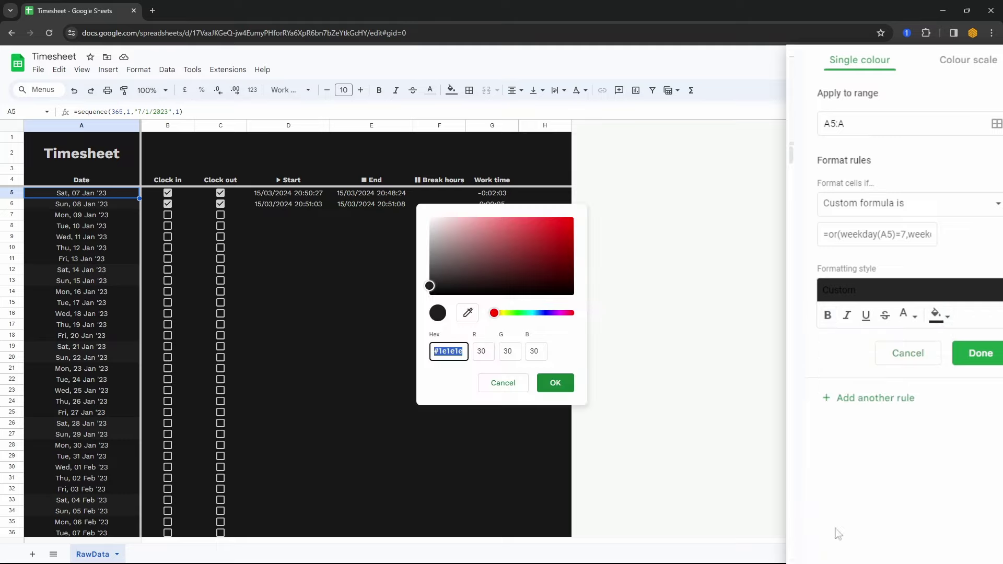
{"action": "type", "text": "#282828"}
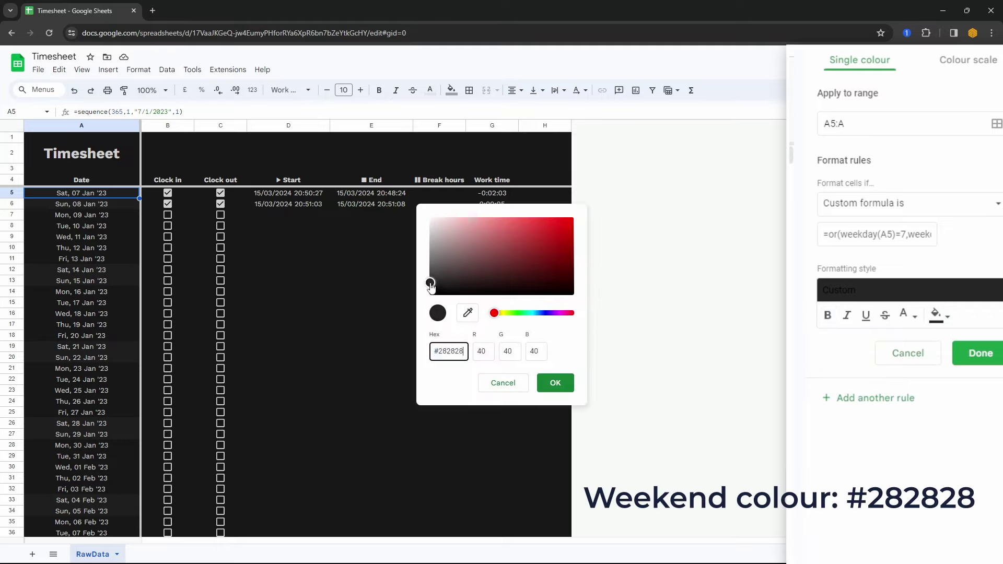
{"action": "left_click", "coordinate": [563, 382]}
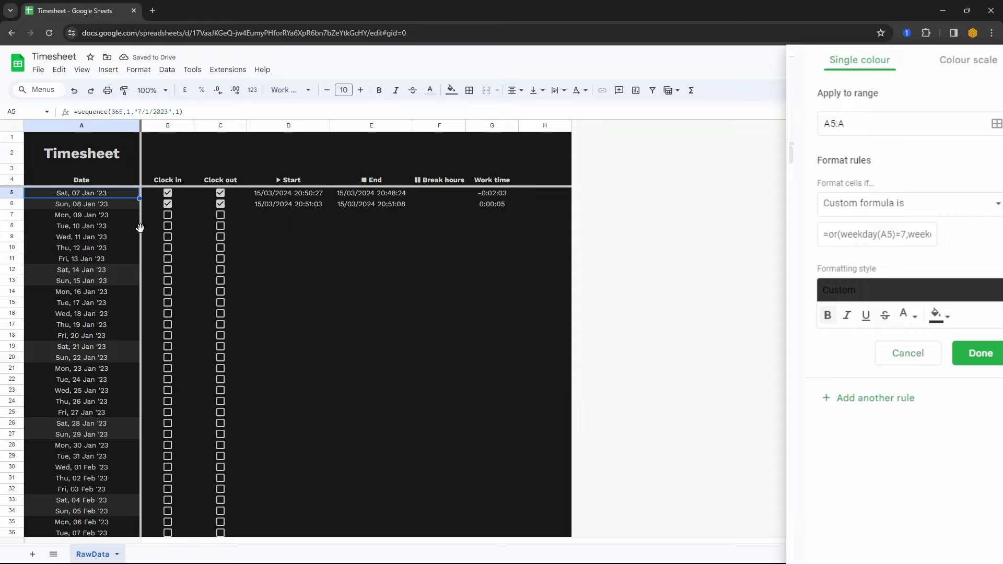
Extend the weekend rule's range to columns A through H
{"action": "left_click_drag", "start_coordinate": [72, 192], "coordinate": [558, 201]}
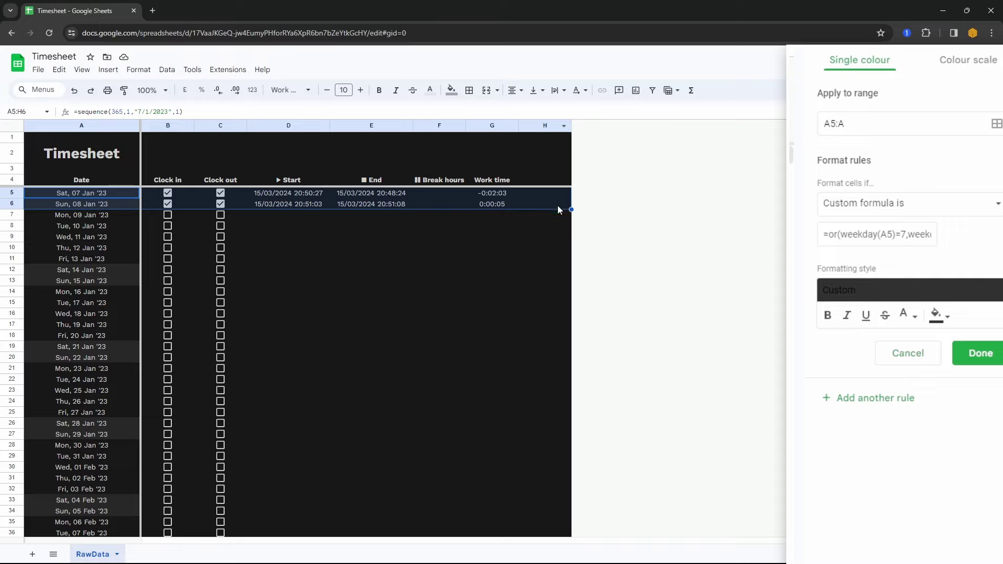
{"action": "left_click", "coordinate": [842, 121]}
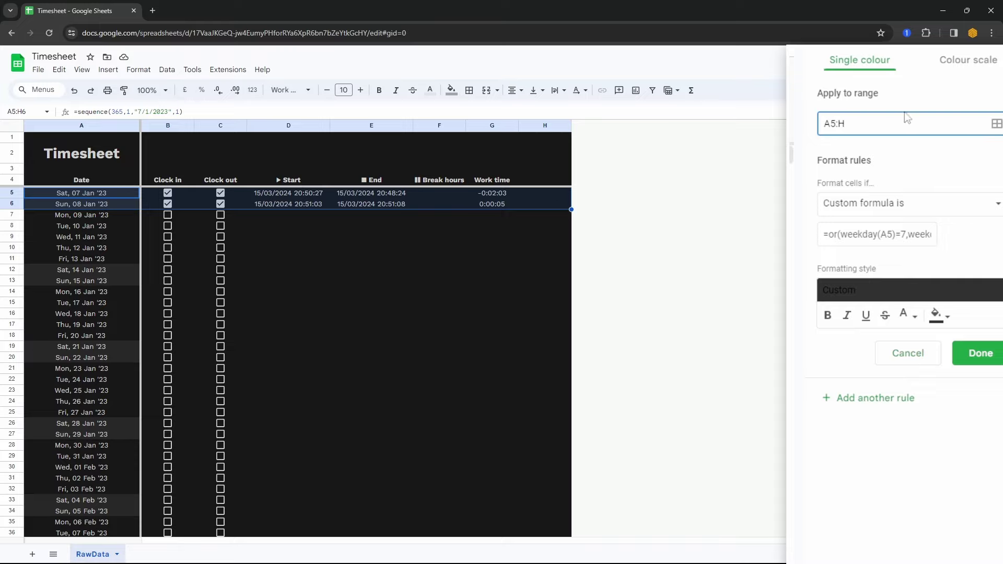
{"action": "left_click", "coordinate": [912, 163]}
{"action": "left_click", "coordinate": [311, 250]}
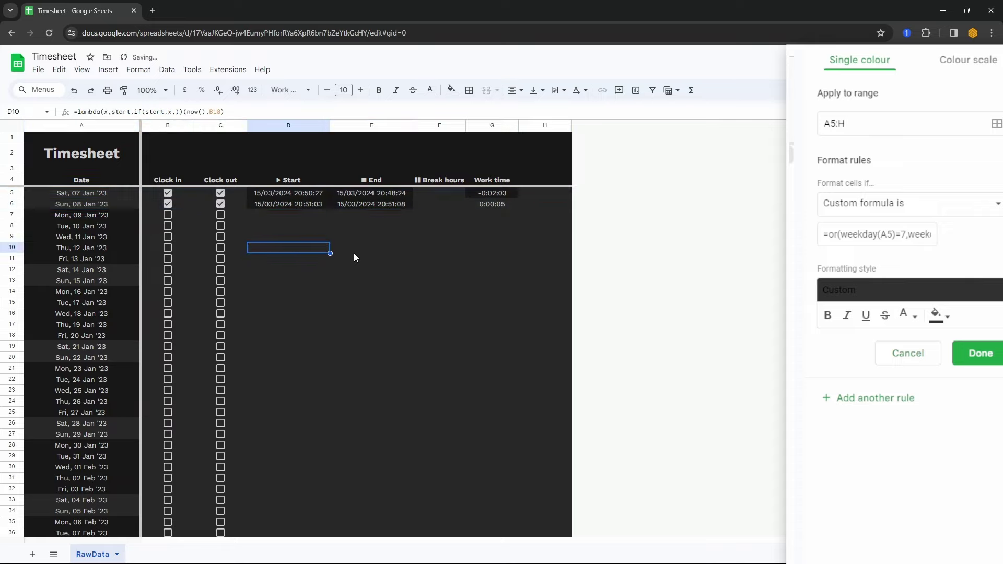
Change both weekday references in the formula to $A5
{"action": "left_click", "coordinate": [132, 194]}
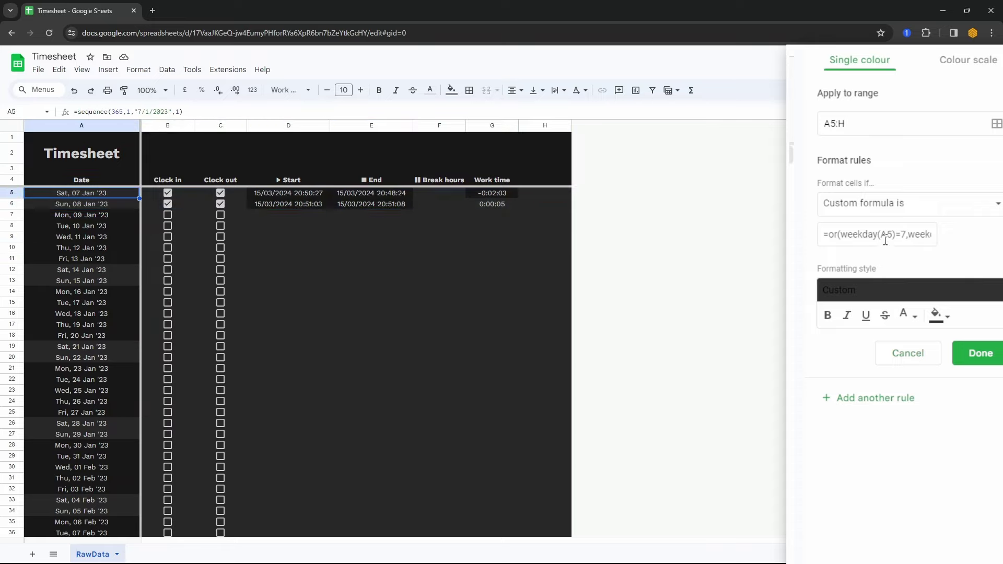
{"action": "left_click", "coordinate": [884, 235]}
{"action": "type", "text": "$"}
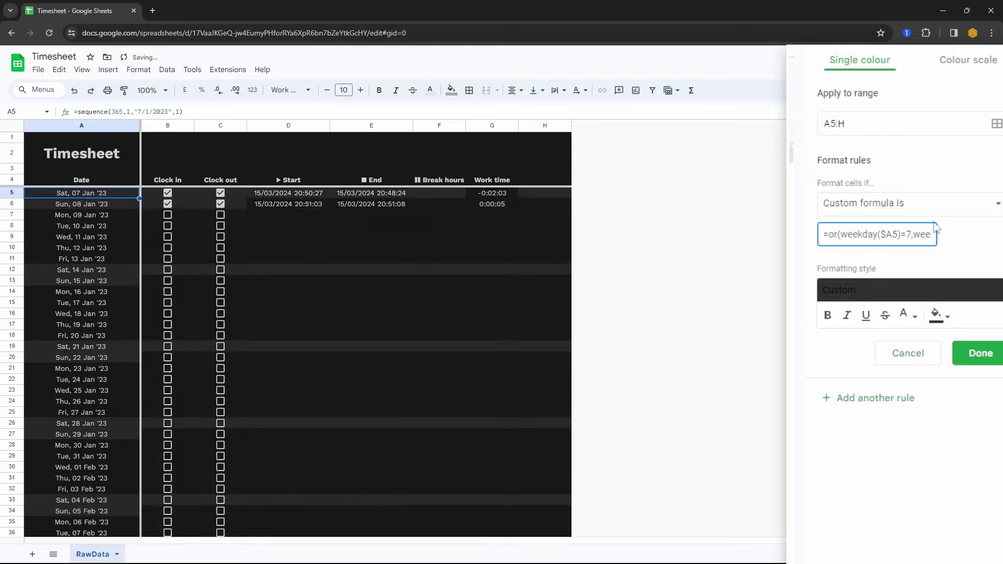
{"action": "key", "text": "Right"}
{"action": "key", "text": "Right"}
{"action": "key", "text": "Right"}
{"action": "key", "text": "Right"}
{"action": "key", "text": "Right"}
{"action": "key", "text": "Right"}
{"action": "key", "text": "Right"}
{"action": "key", "text": "Right"}
{"action": "key", "text": "Right"}
{"action": "key", "text": "Right"}
{"action": "key", "text": "Right"}
{"action": "key", "text": "Right"}
{"action": "key", "text": "Right"}
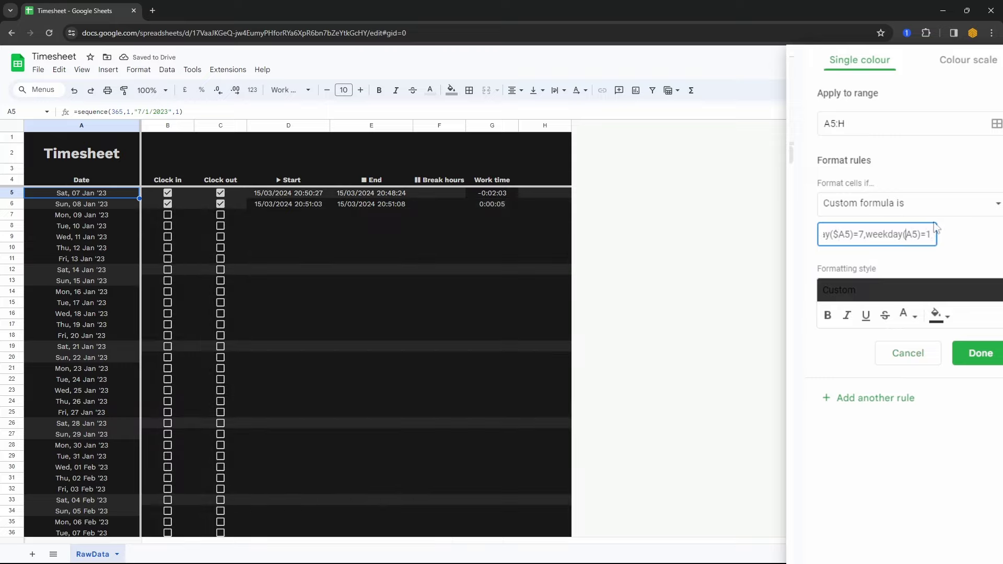
{"action": "type", "text": "$"}
{"action": "left_click", "coordinate": [999, 251]}
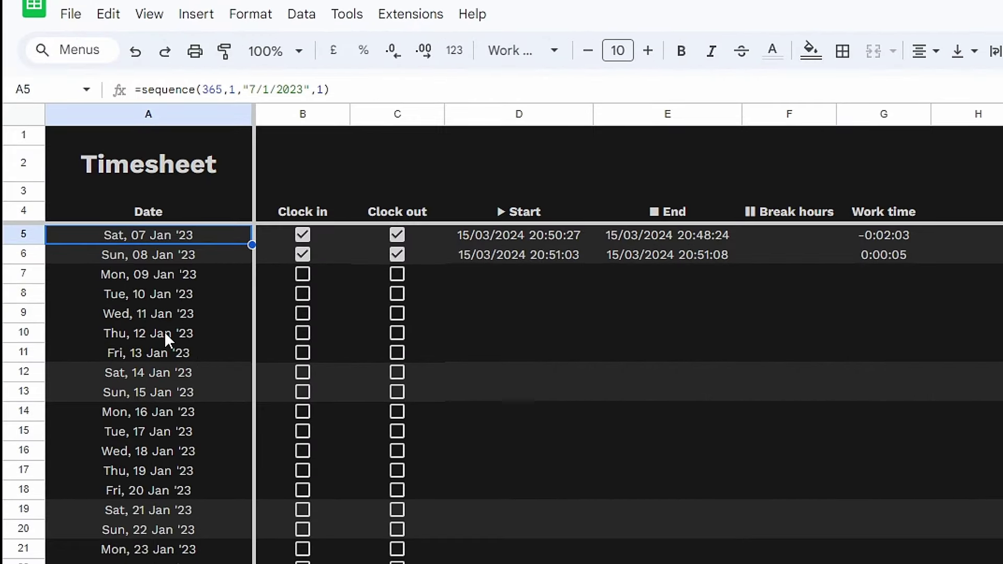
Change the date sequence formula in A5 to start at "7/1/2024"
{"action": "scroll", "coordinate": [168, 331], "scroll_direction": "down", "scroll_amount": 20}
{"action": "scroll", "coordinate": [134, 408], "scroll_direction": "down", "scroll_amount": 6}
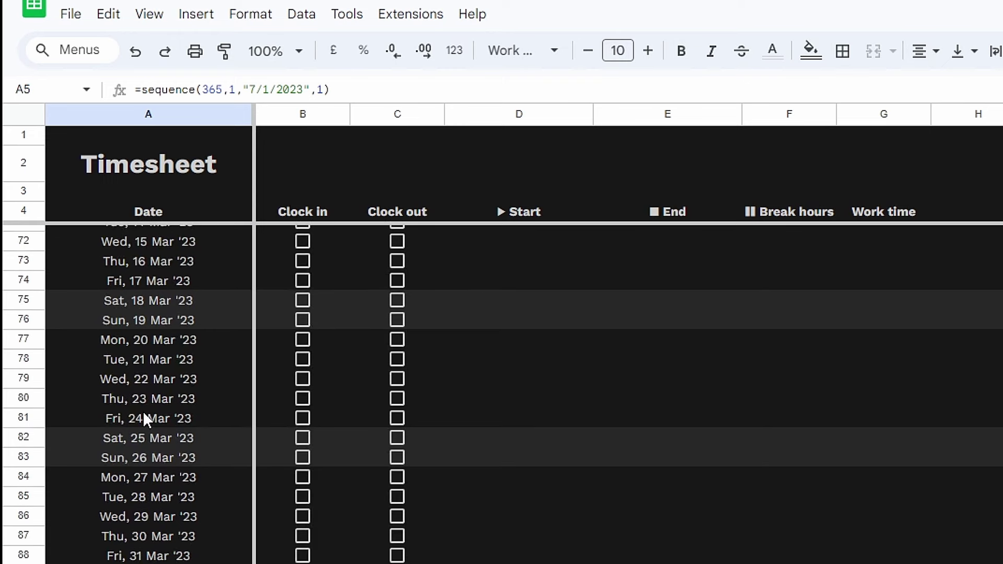
{"action": "scroll", "coordinate": [146, 386], "scroll_direction": "up", "scroll_amount": 20}
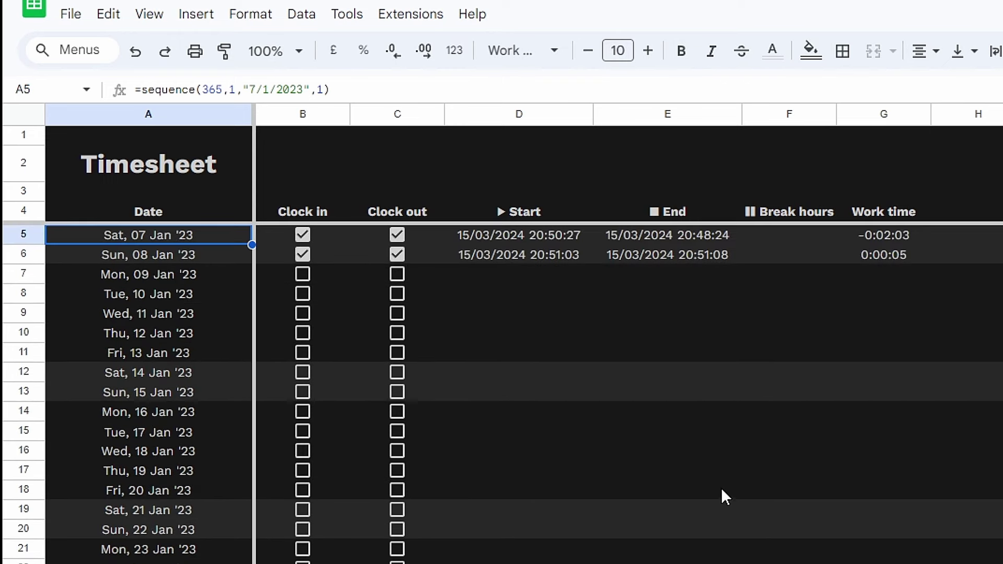
{"action": "left_click", "coordinate": [300, 89]}
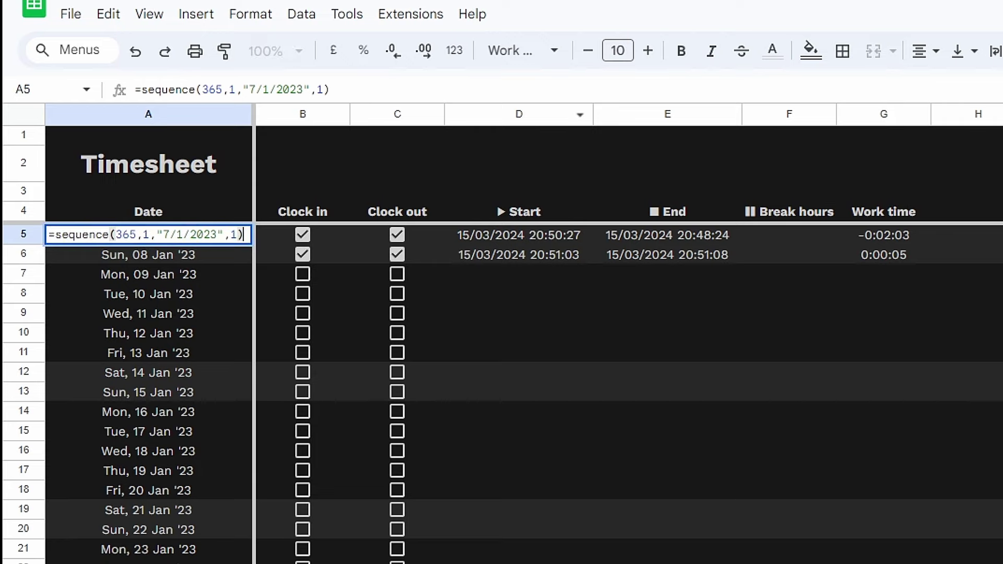
{"action": "key", "text": "BackSpace"}
{"action": "type", "text": "4"}
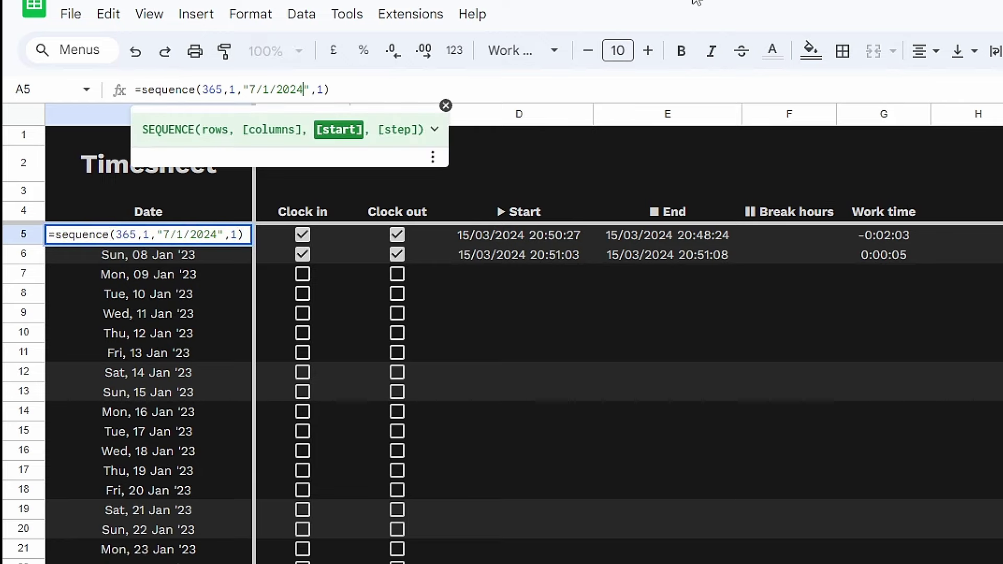
{"action": "key", "text": "Return"}
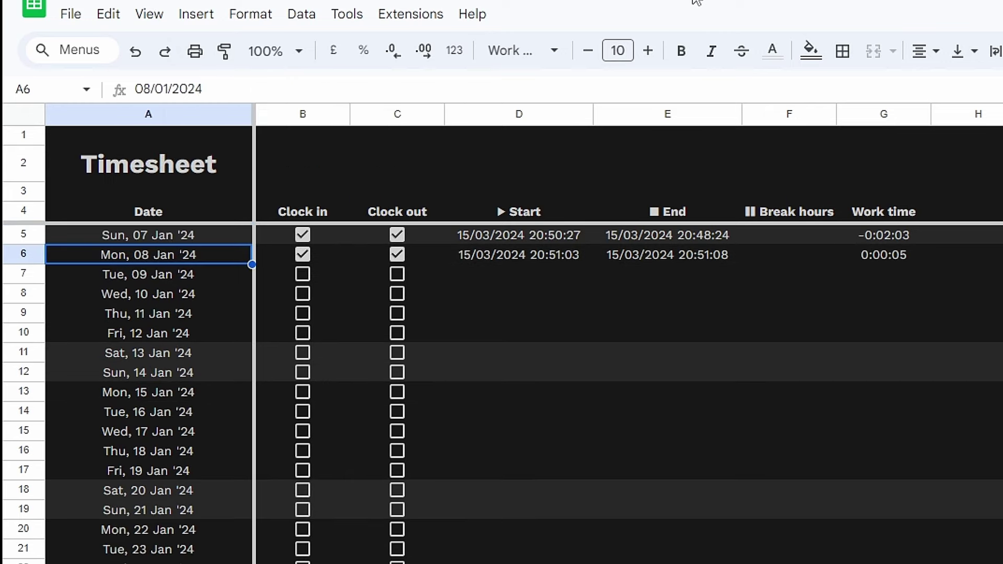
{"action": "key", "text": "Up"}
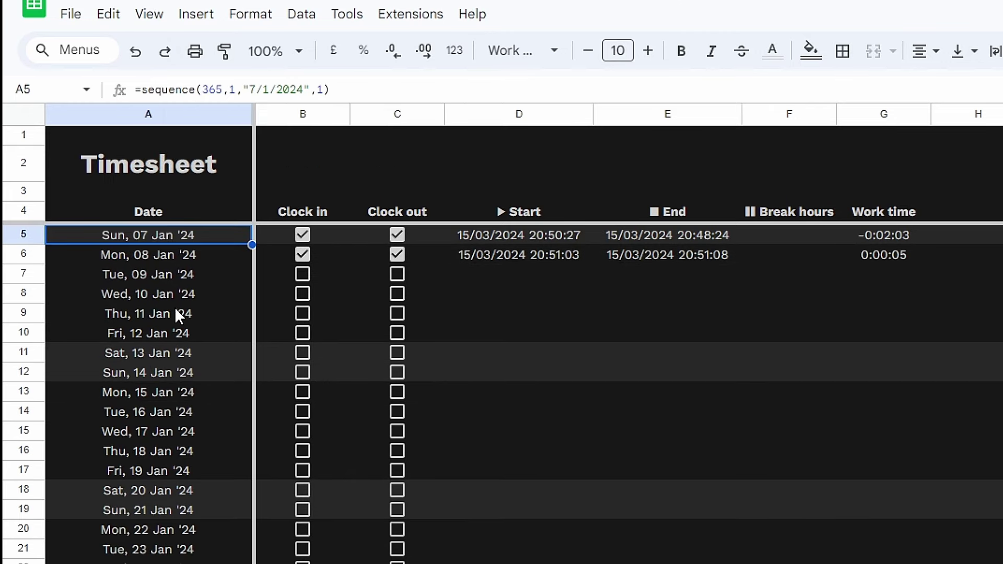
Check the March rows, selecting dates around 15 and 20 Mar '24
{"action": "scroll", "coordinate": [174, 306], "scroll_direction": "down", "scroll_amount": 15}
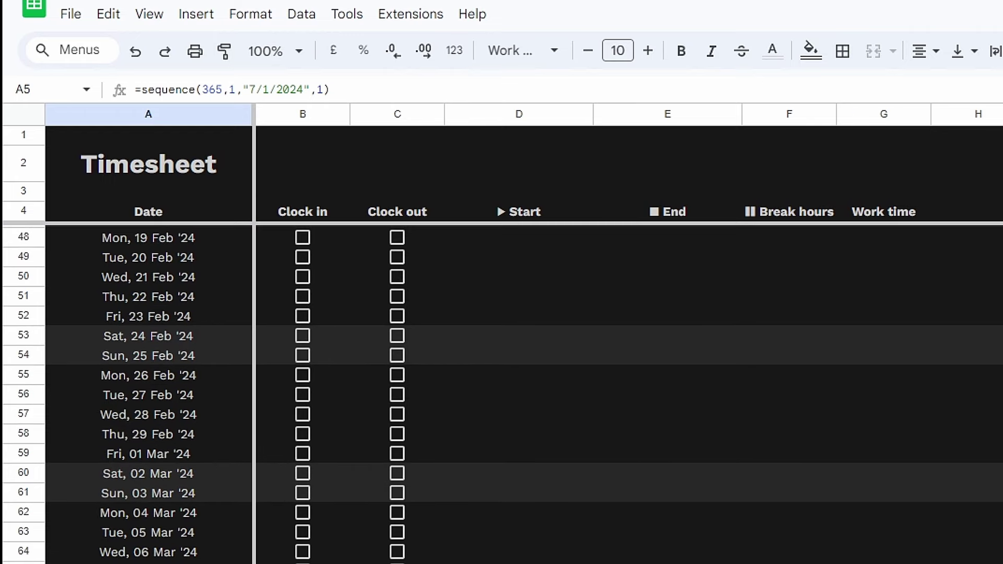
{"action": "scroll", "coordinate": [522, 392], "scroll_direction": "down", "scroll_amount": 5}
{"action": "left_click_drag", "start_coordinate": [148, 547], "coordinate": [884, 563]}
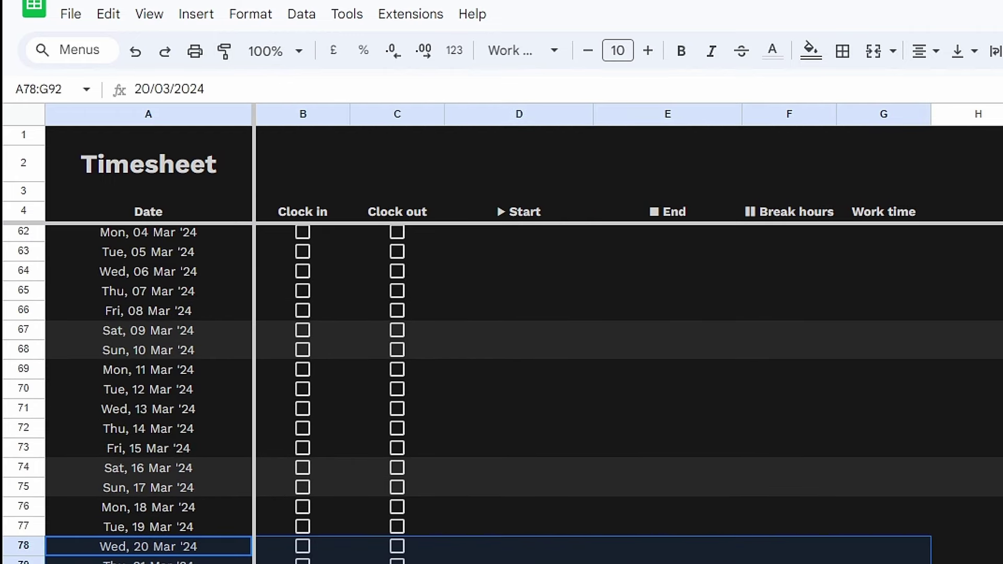
{"action": "left_click", "coordinate": [162, 449]}
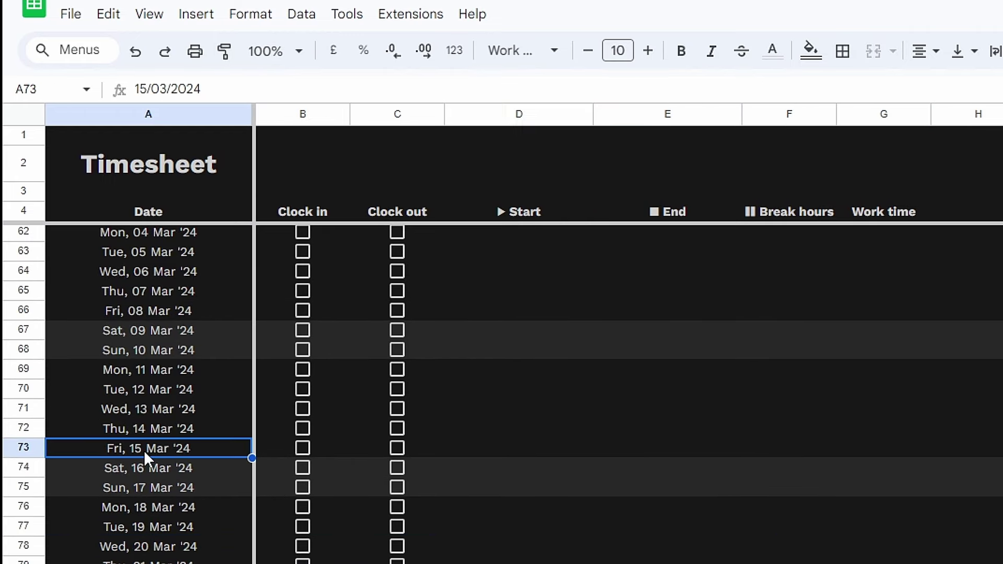
{"action": "left_click_drag", "start_coordinate": [145, 468], "coordinate": [792, 563]}
{"action": "left_click", "coordinate": [152, 553]}
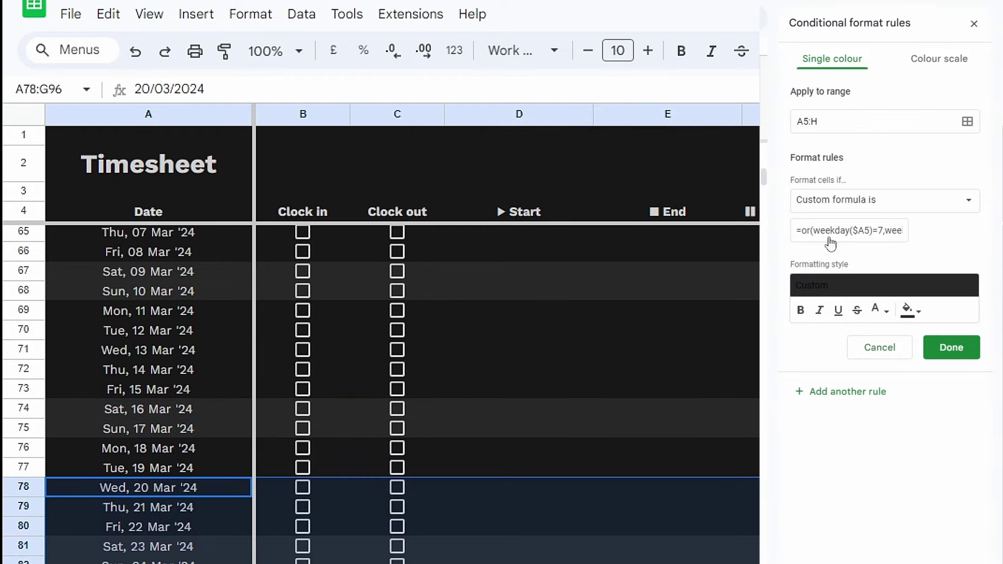
{"action": "scroll", "coordinate": [530, 380], "scroll_direction": "up", "scroll_amount": 15}
Replace the rule's custom formula with =$A5>today()
{"action": "left_click", "coordinate": [163, 238]}
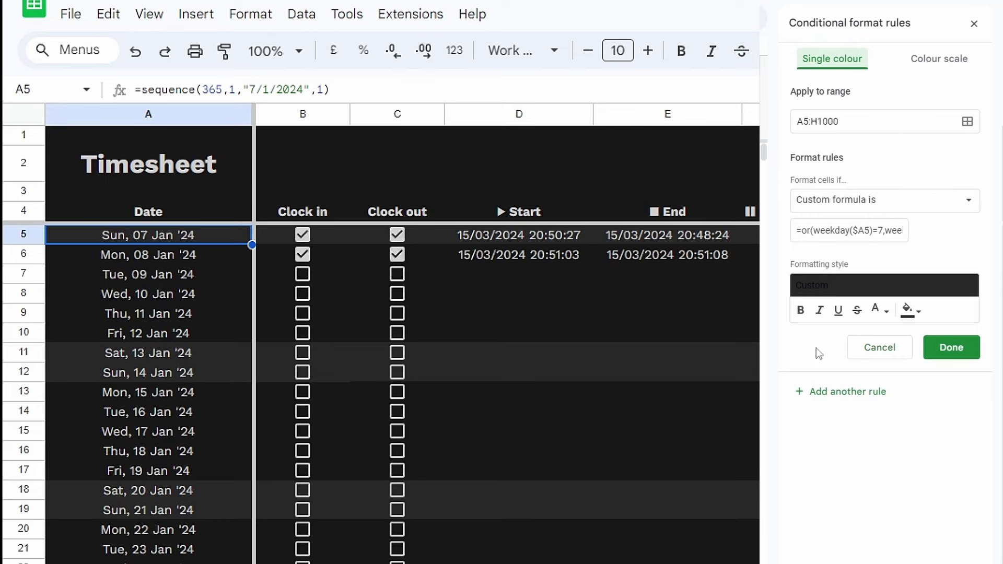
{"action": "left_click", "coordinate": [825, 231]}
{"action": "key", "text": "ctrl+a"}
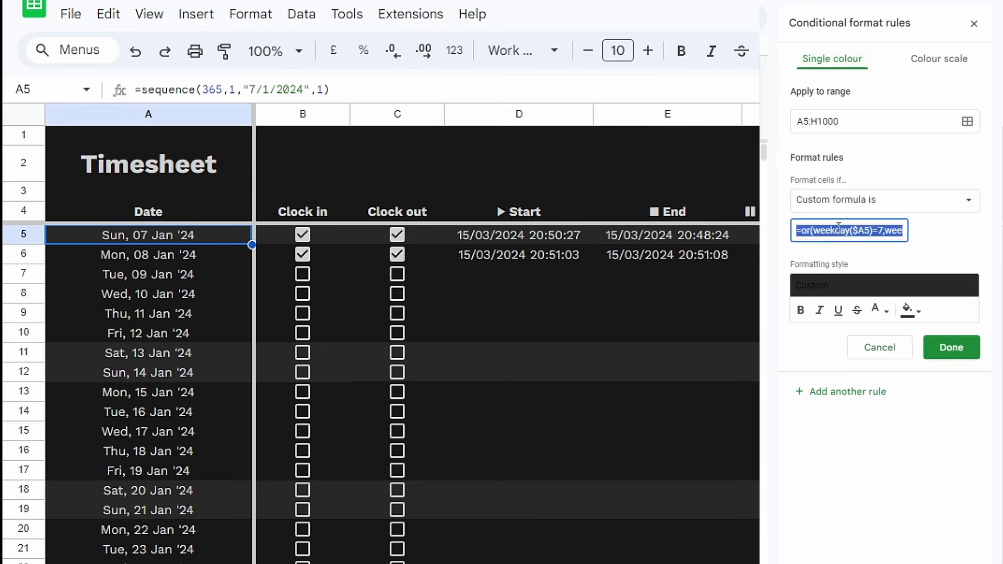
{"action": "key", "text": "BackSpace"}
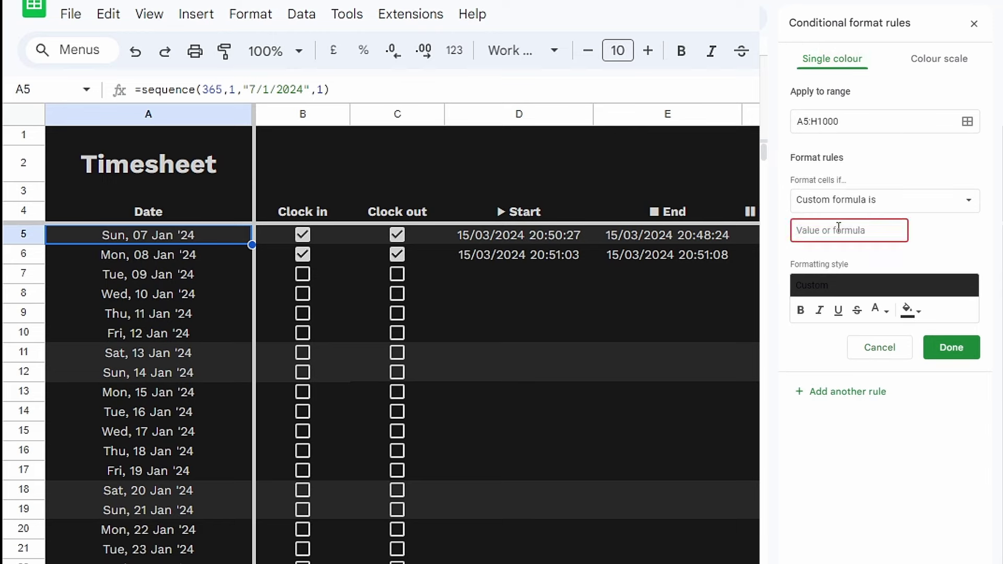
{"action": "type", "text": "=$A5"}
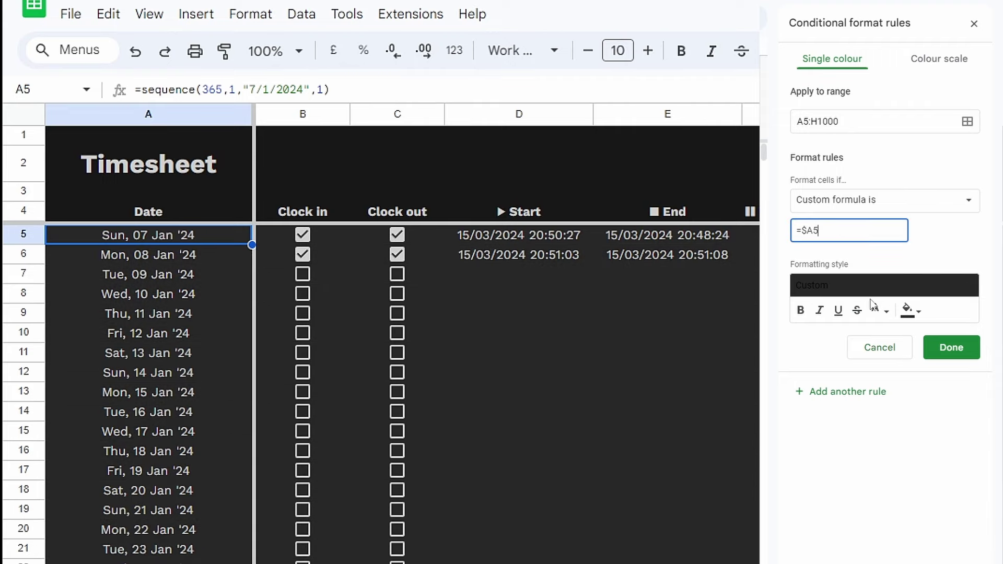
{"action": "type", "text": ">today()"}
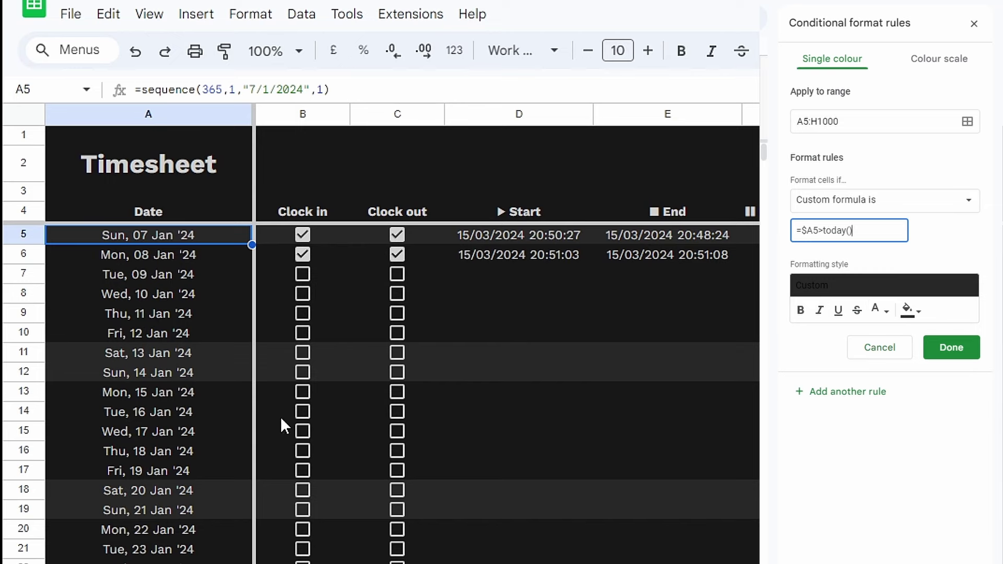
Set the rule's fill colour and text colour both to black
{"action": "scroll", "coordinate": [237, 450], "scroll_direction": "down", "scroll_amount": 15}
{"action": "scroll", "coordinate": [237, 450], "scroll_direction": "down", "scroll_amount": 5}
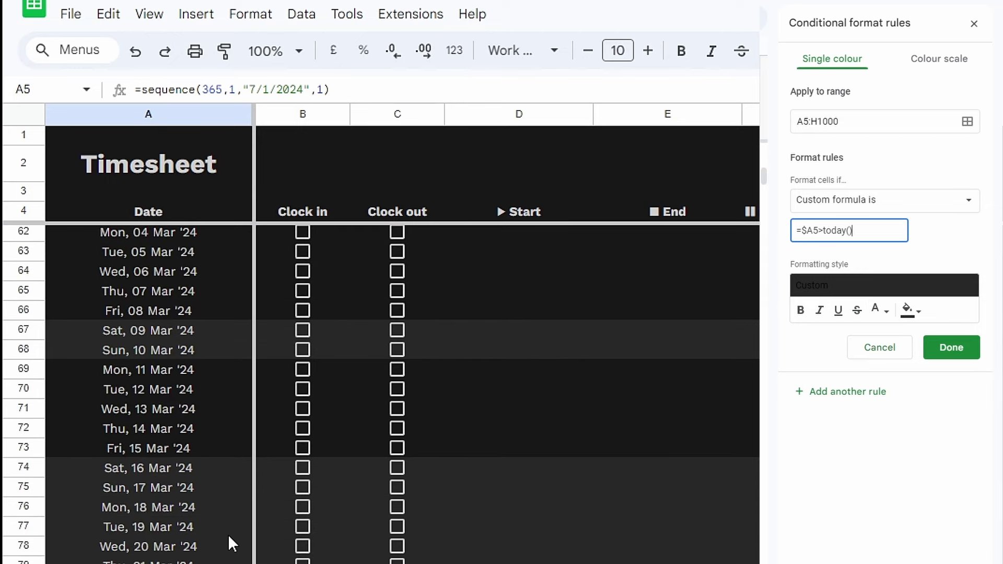
{"action": "left_click", "coordinate": [909, 310]}
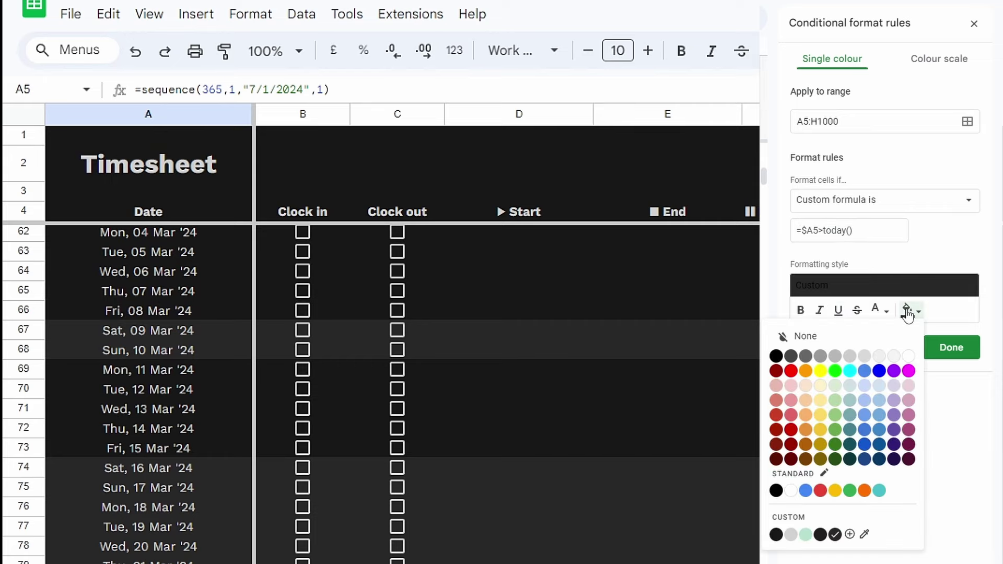
{"action": "left_click", "coordinate": [776, 535]}
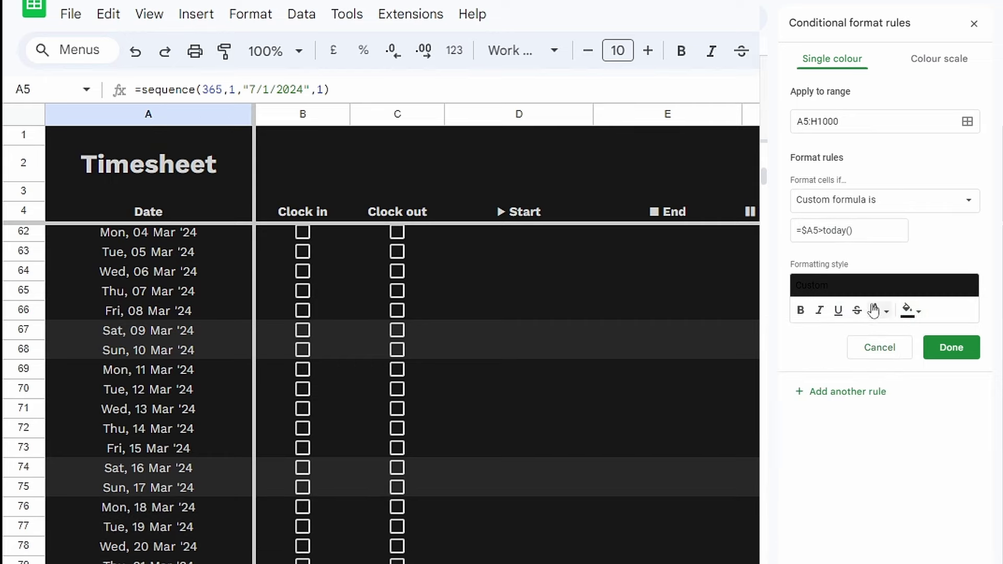
{"action": "left_click", "coordinate": [879, 310]}
{"action": "left_click", "coordinate": [775, 533]}
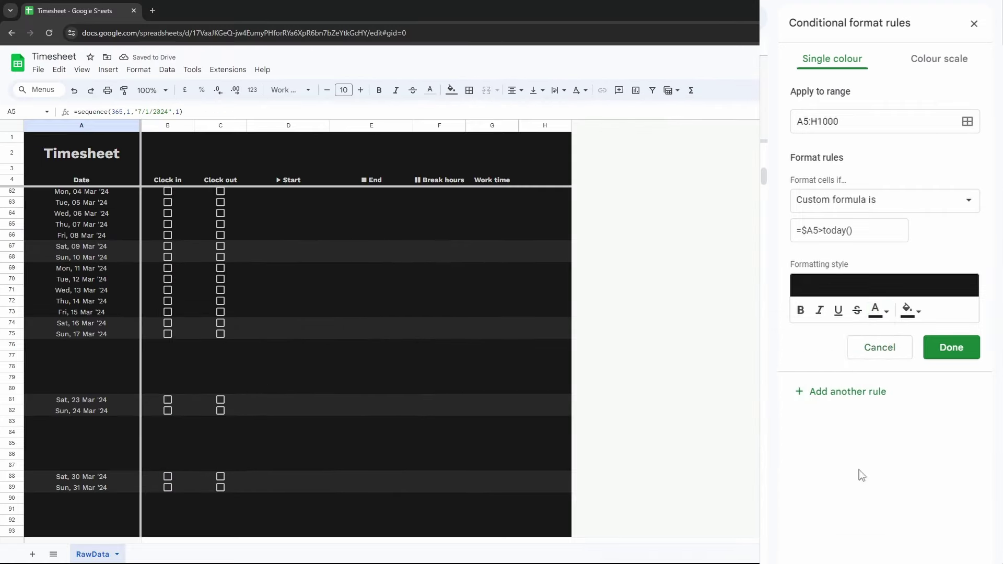
Save the future-date rule and move it above the weekend rule
{"action": "left_click", "coordinate": [954, 350]}
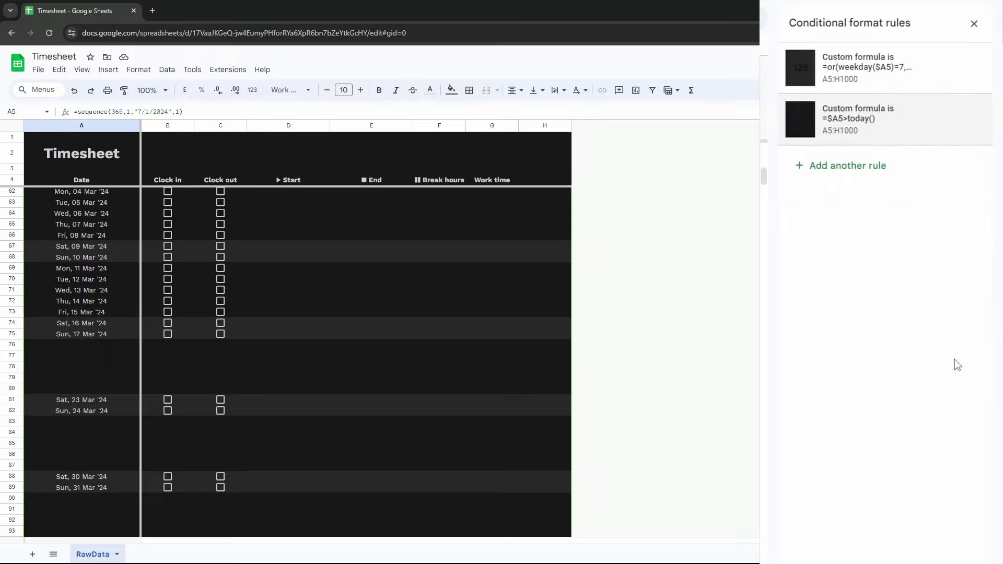
{"action": "left_click_drag", "start_coordinate": [782, 127], "coordinate": [782, 80]}
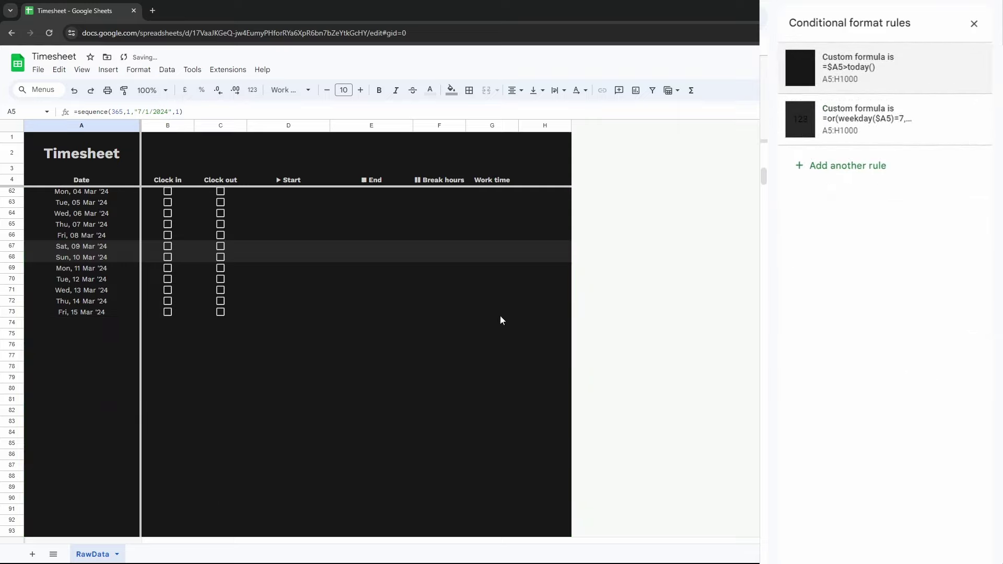
{"action": "left_click_drag", "start_coordinate": [77, 323], "coordinate": [449, 519]}
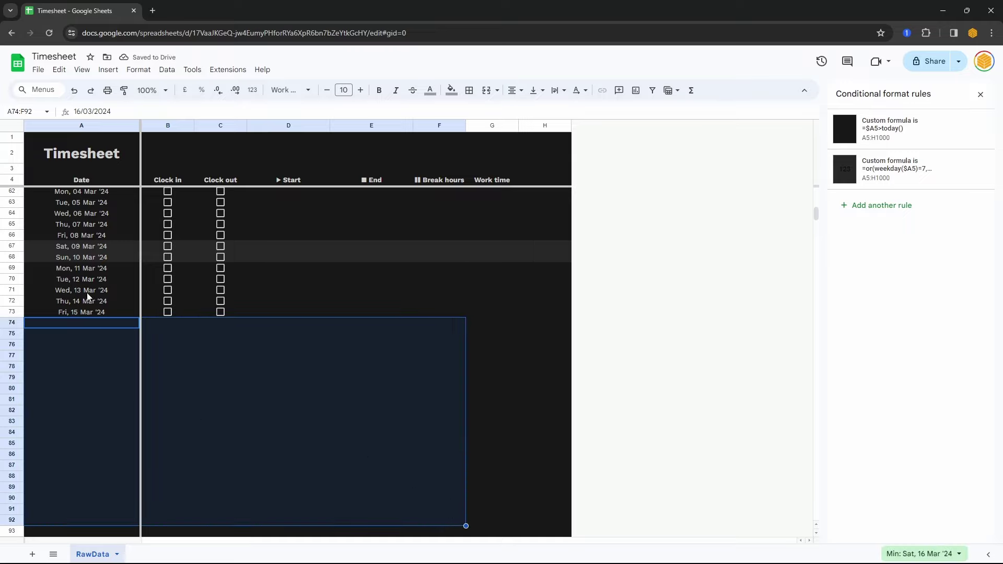
Select the Fri, 15 Mar row 73 and its date cell A73
{"action": "left_click", "coordinate": [99, 314]}
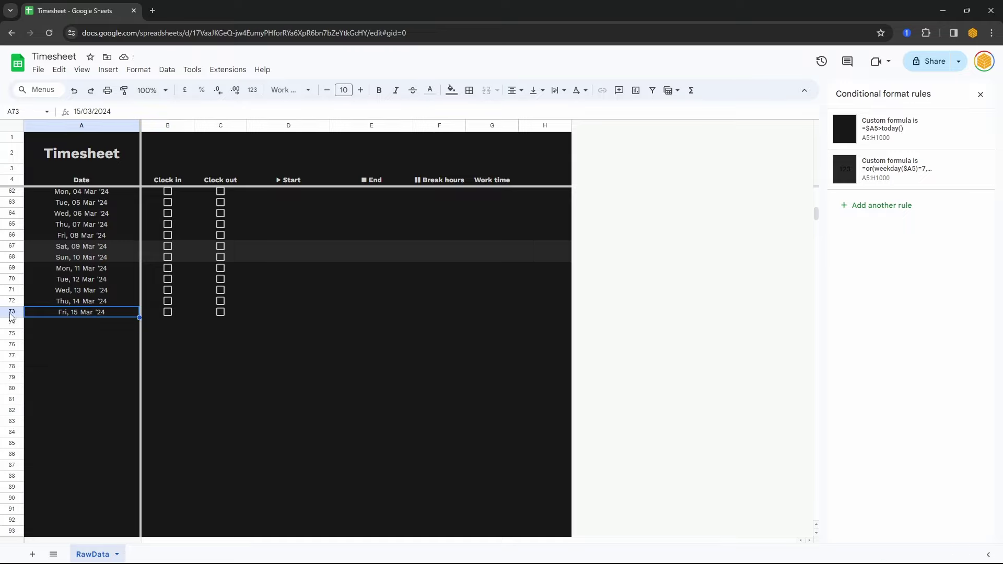
{"action": "key", "text": "shift+space"}
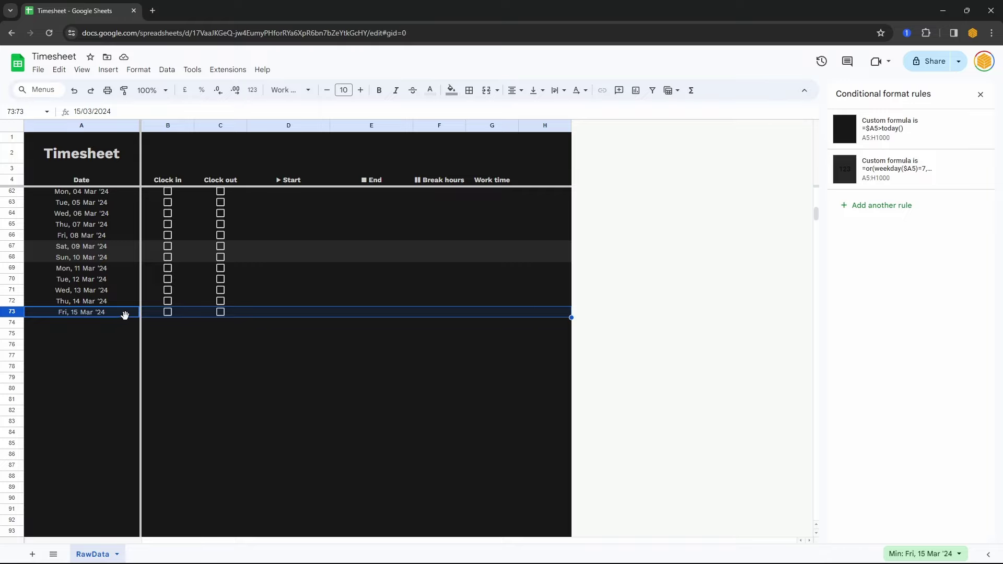
{"action": "left_click", "coordinate": [127, 311]}
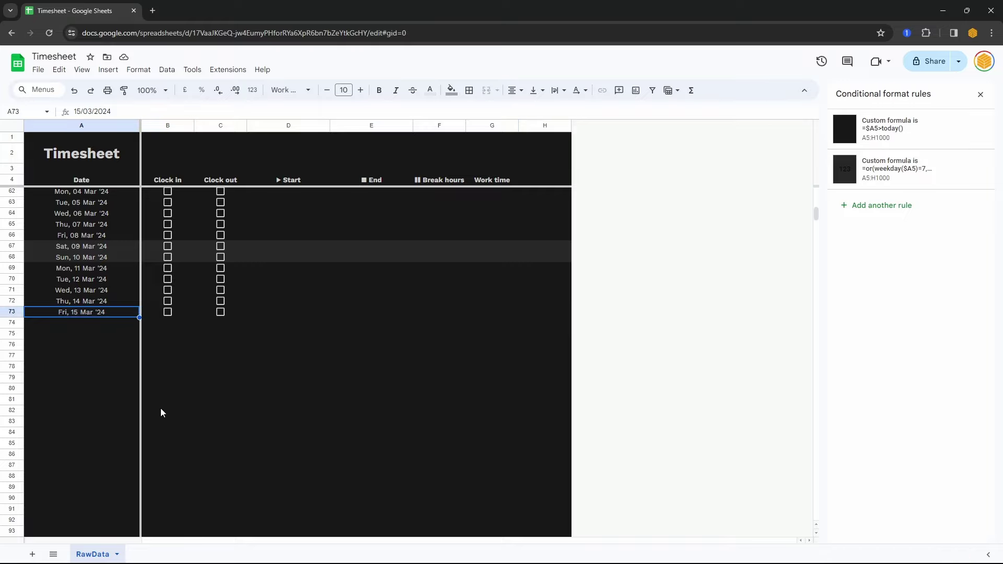
{"action": "left_click", "coordinate": [170, 323]}
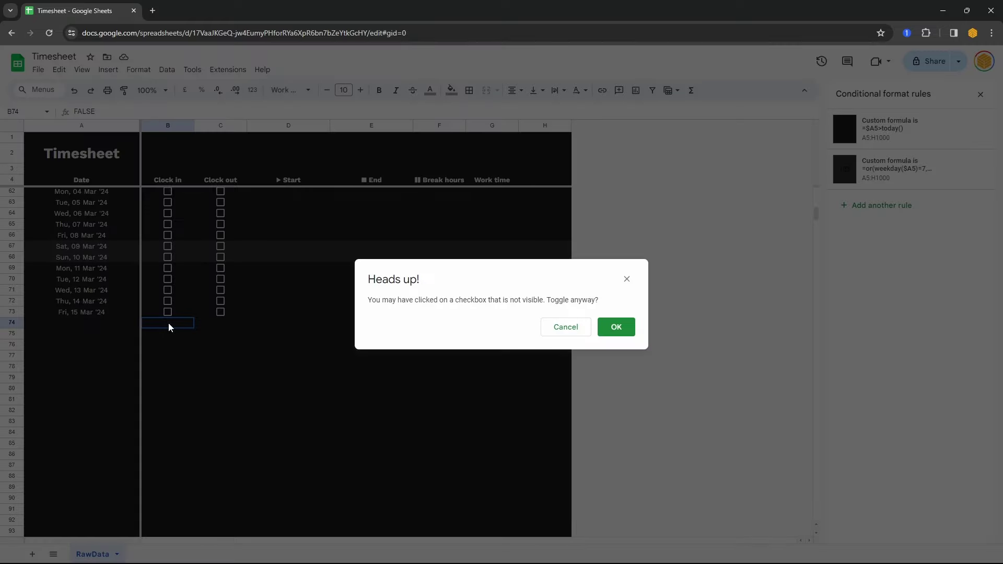
{"action": "left_click_drag", "start_coordinate": [581, 326], "coordinate": [563, 337]}
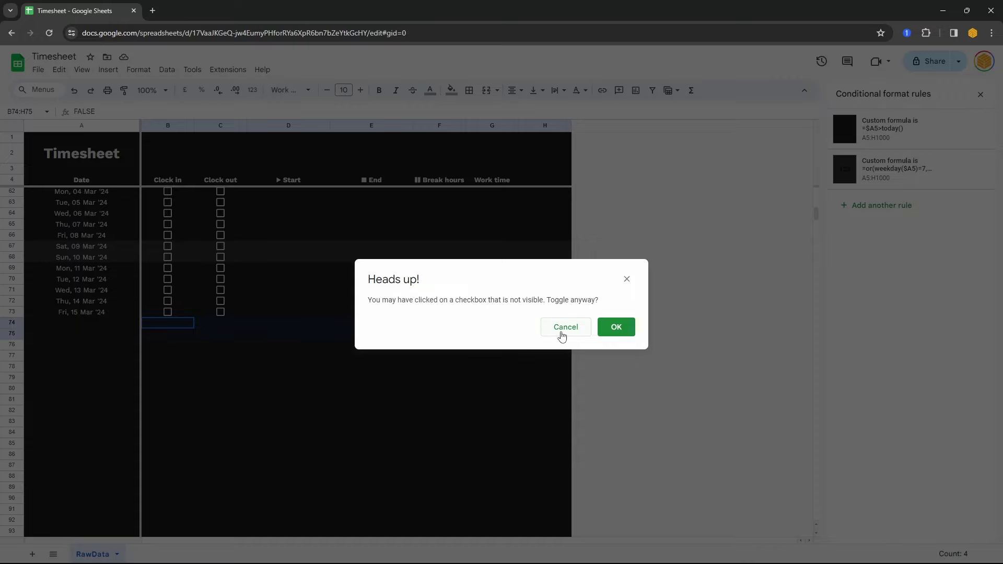
{"action": "left_click", "coordinate": [563, 337]}
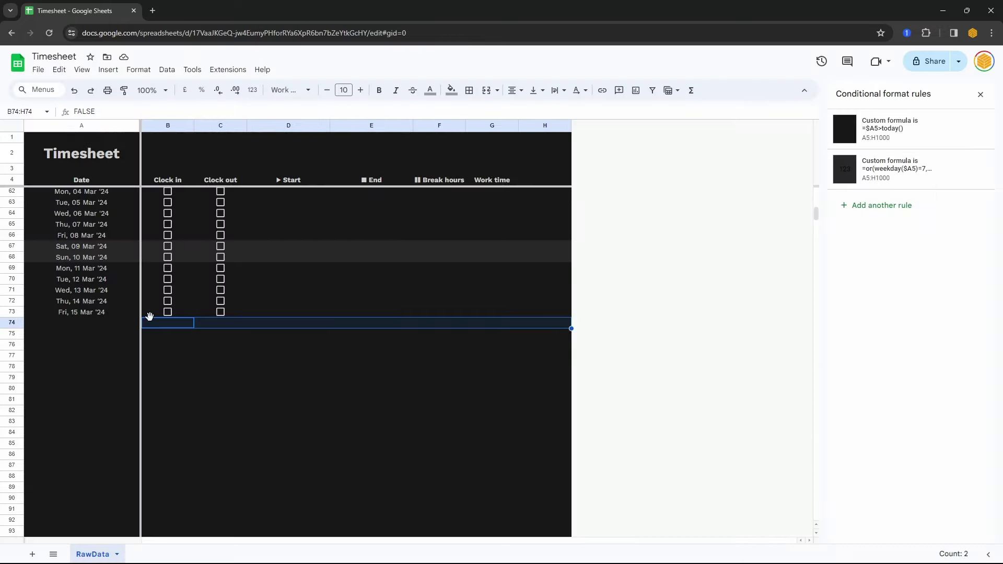
Tick Clock in and Clock out for Fri, 15 Mar, then untick Clock in
{"action": "left_click", "coordinate": [168, 312]}
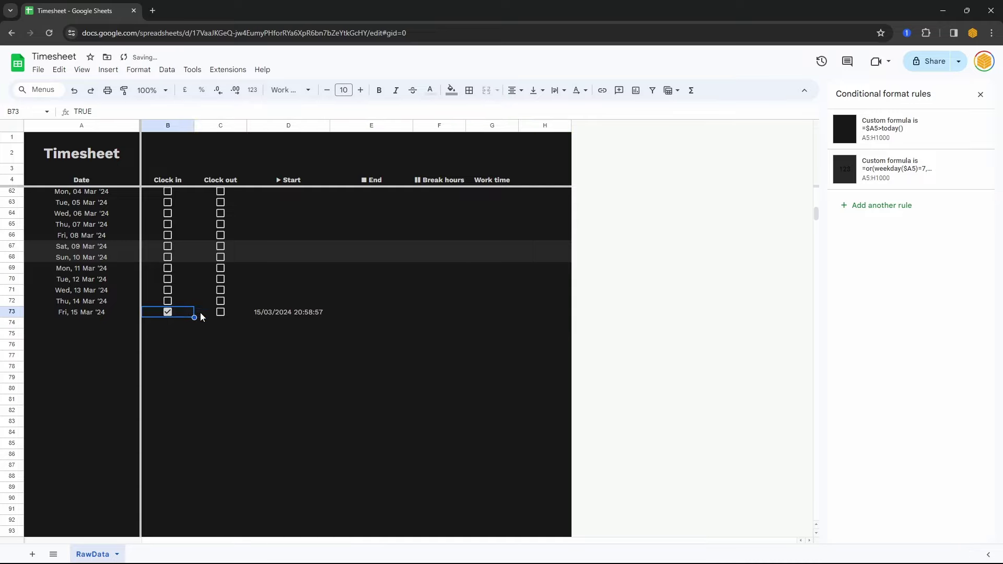
{"action": "left_click", "coordinate": [220, 312]}
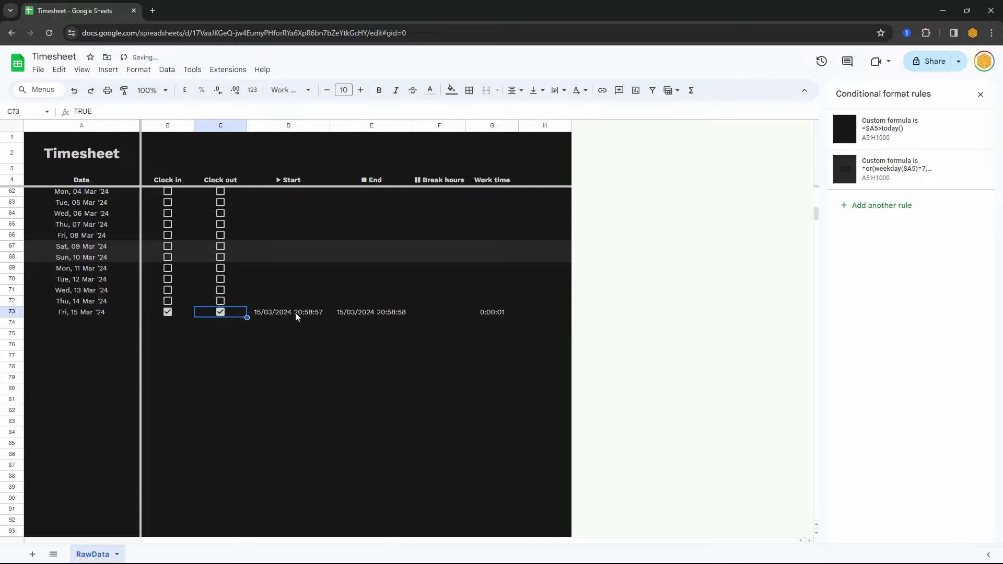
{"action": "left_click", "coordinate": [168, 312]}
Review the date formula in A5 and the start-time formula in D5
{"action": "scroll", "coordinate": [111, 343], "scroll_direction": "up", "scroll_amount": 10}
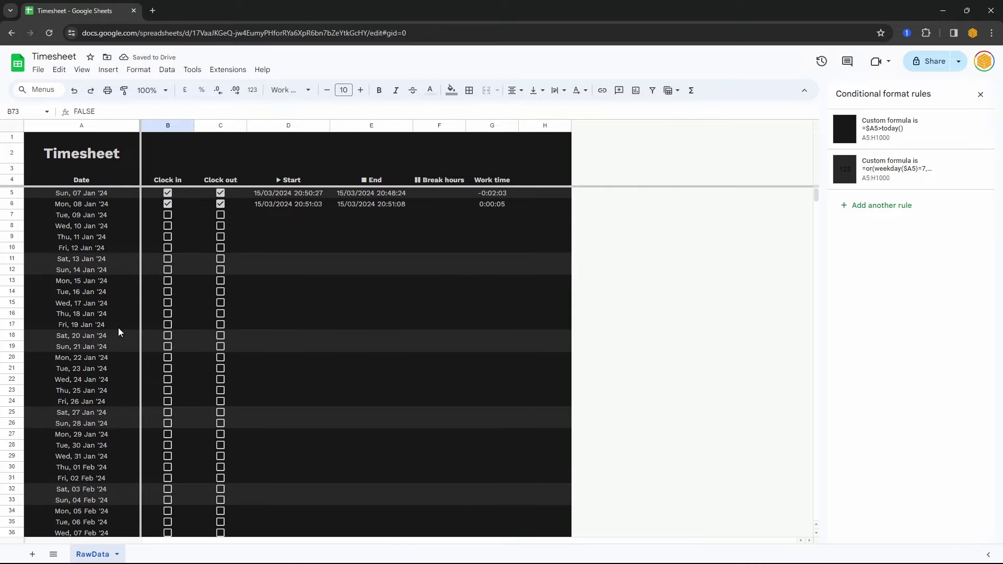
{"action": "left_click", "coordinate": [86, 192]}
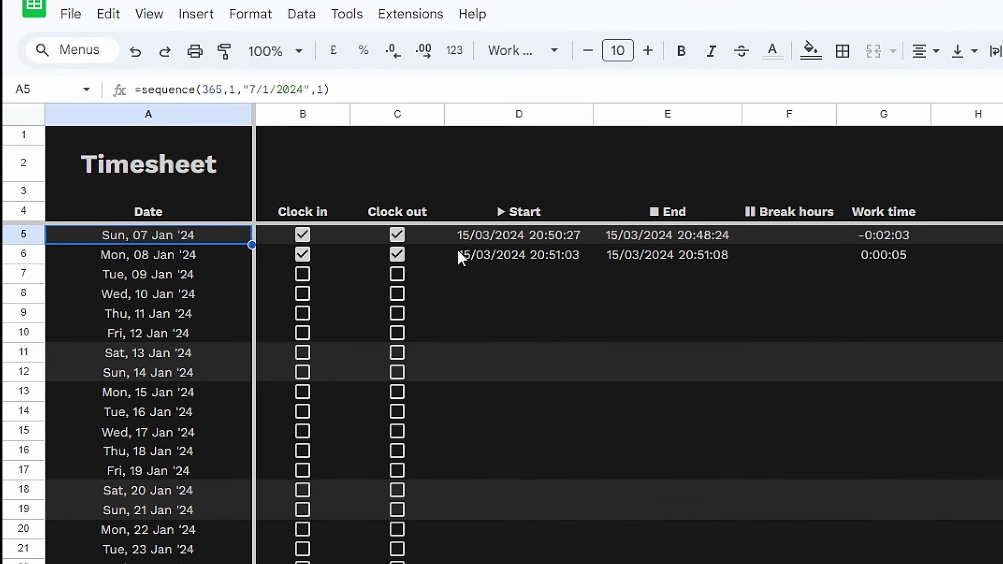
{"action": "left_click", "coordinate": [498, 237]}
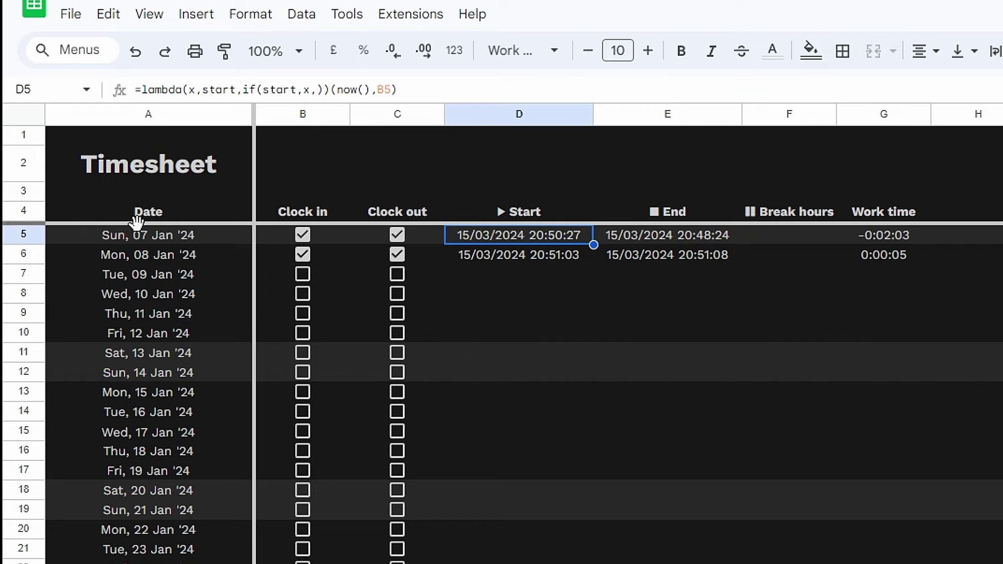
{"action": "left_click", "coordinate": [152, 235]}
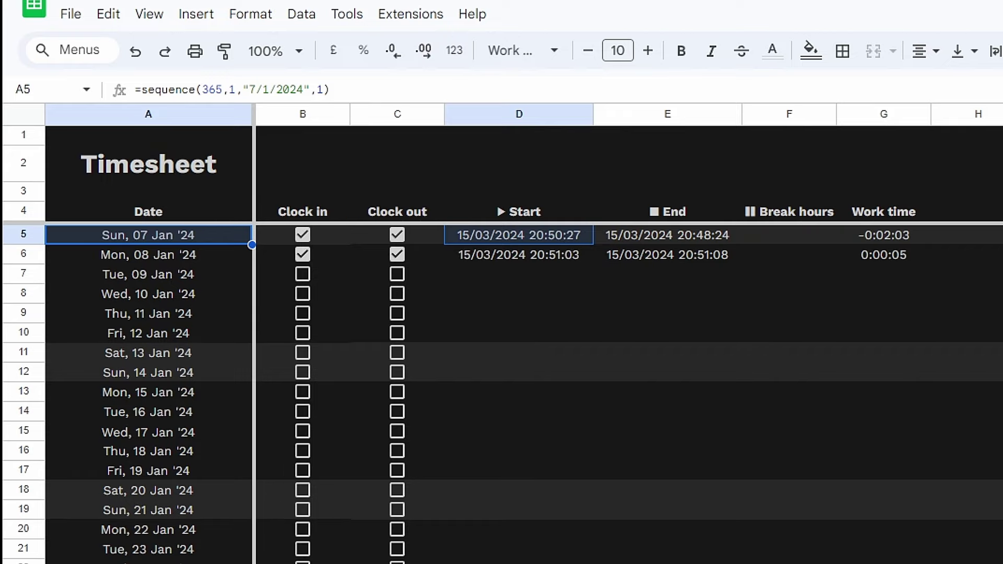
Add a new rule with the custom formula =days($D5,$A5)<>0
{"action": "left_click", "coordinate": [857, 113]}
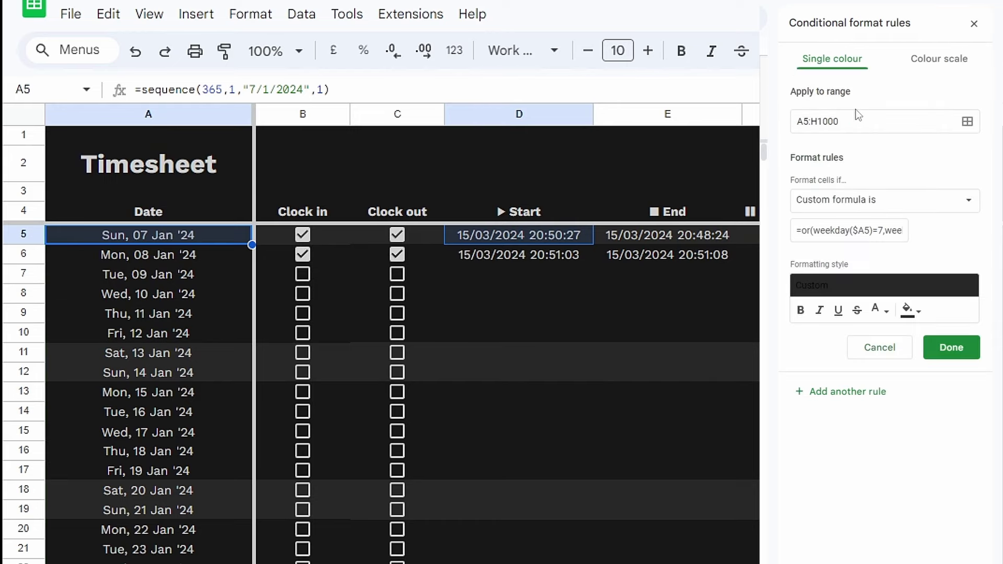
{"action": "left_click", "coordinate": [831, 396]}
{"action": "left_click", "coordinate": [831, 231]}
{"action": "key", "text": "ctrl+a"}
{"action": "key", "text": "BackSpace"}
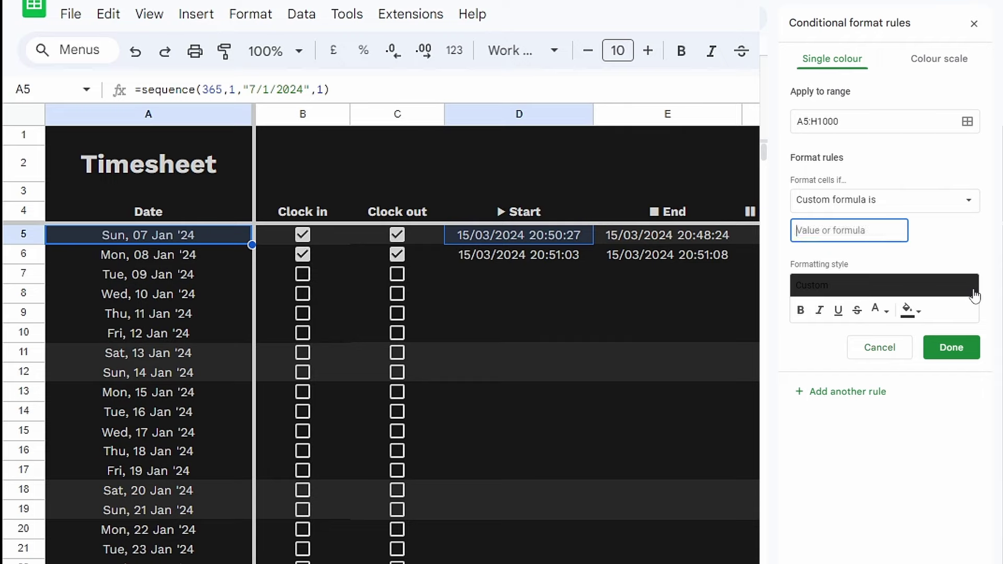
{"action": "type", "text": "="}
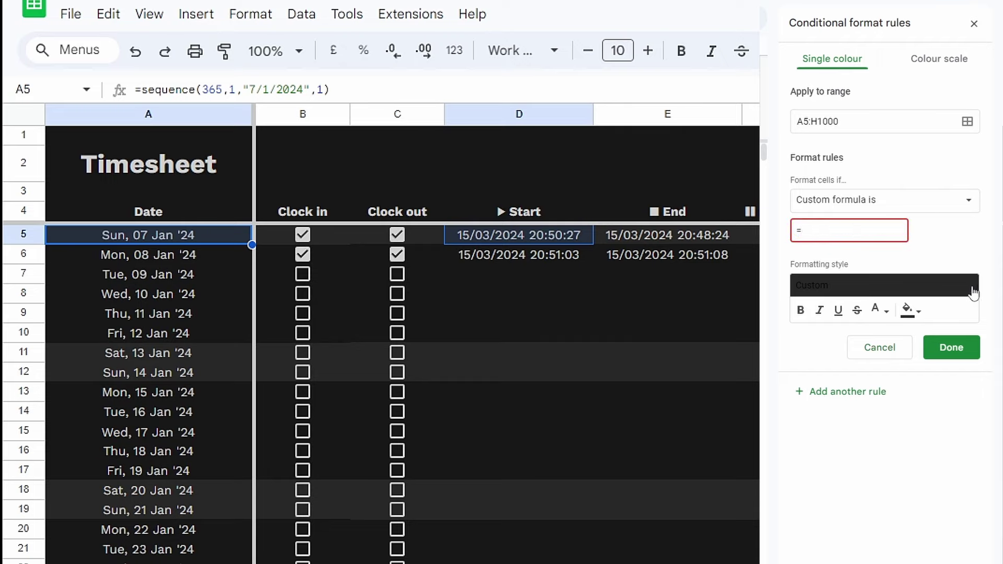
{"action": "type", "text": "days("}
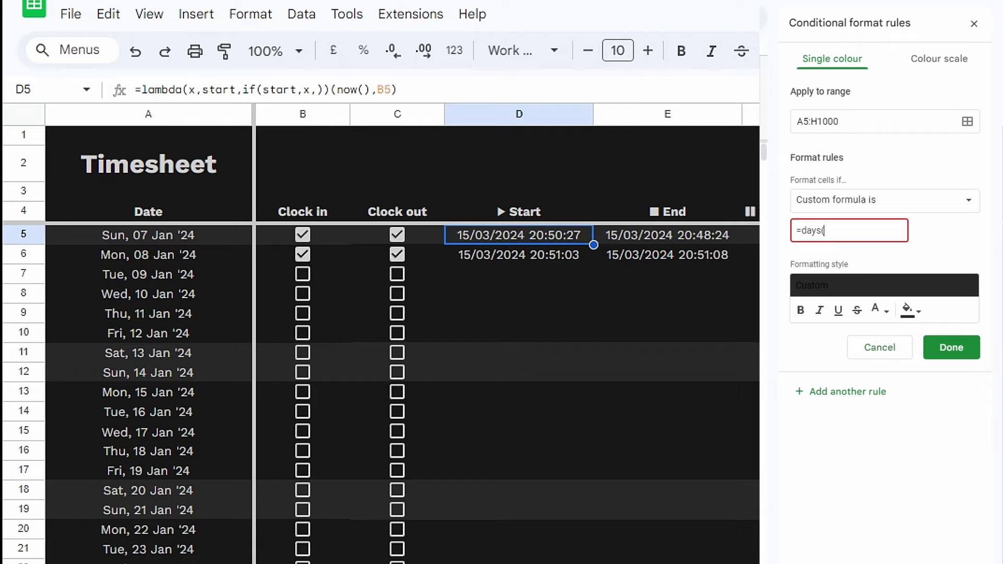
{"action": "type", "text": "$D5,$A5)=0"}
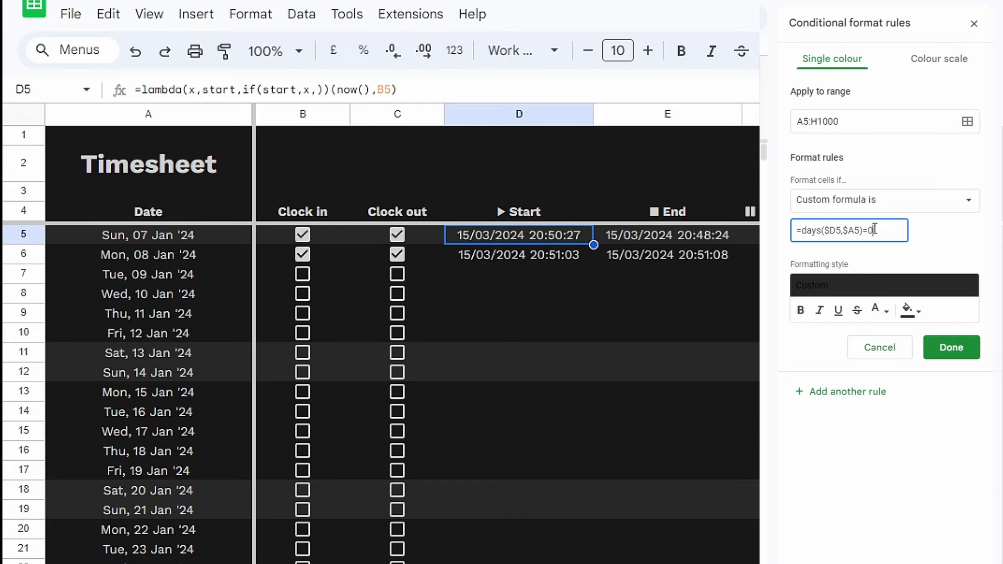
{"action": "left_click", "coordinate": [863, 231]}
{"action": "key", "text": "Delete"}
{"action": "type", "text": "<>"}
Give the new rule a red fill and save it
{"action": "left_click", "coordinate": [912, 310]}
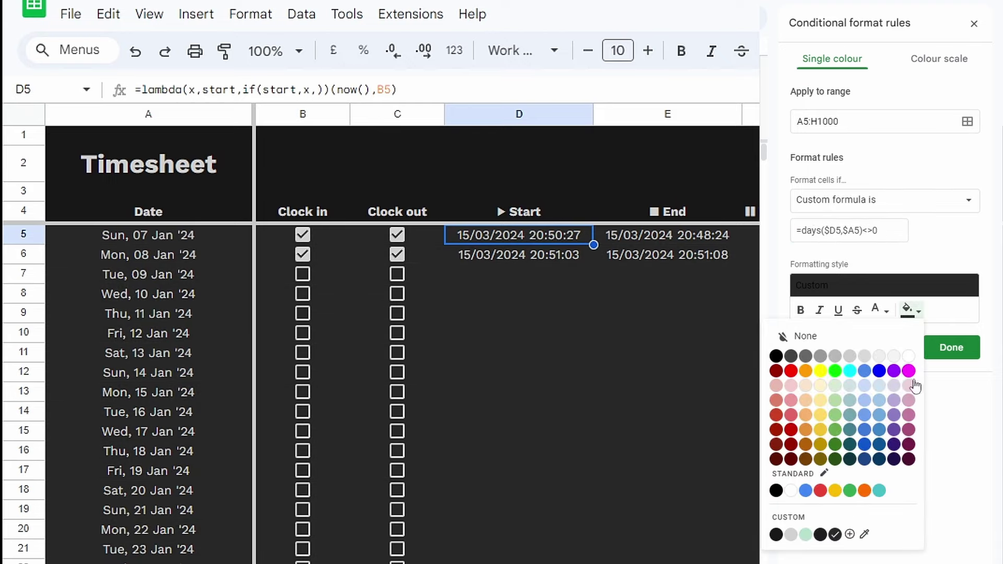
{"action": "left_click", "coordinate": [792, 416]}
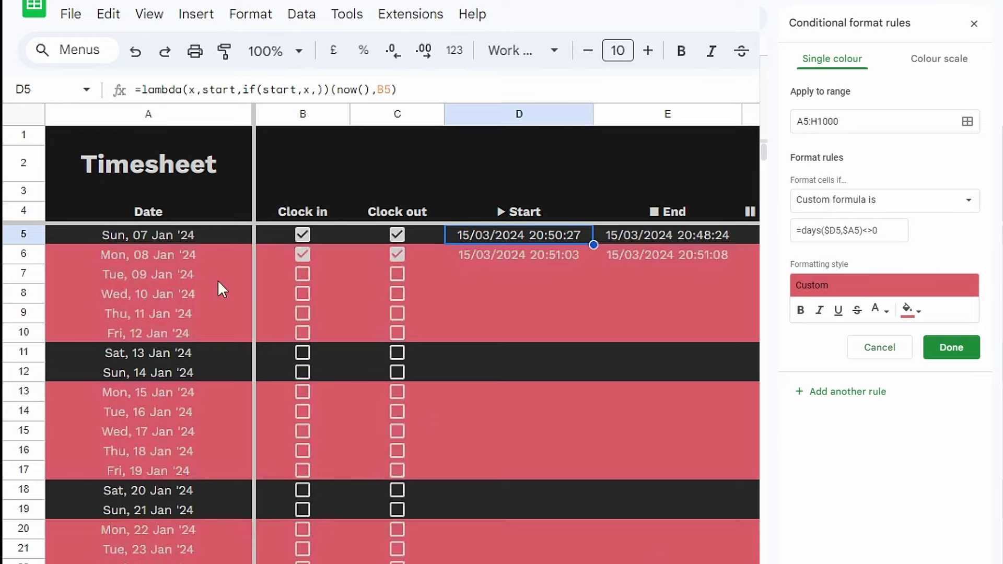
{"action": "left_click", "coordinate": [123, 259]}
{"action": "left_click", "coordinate": [472, 252]}
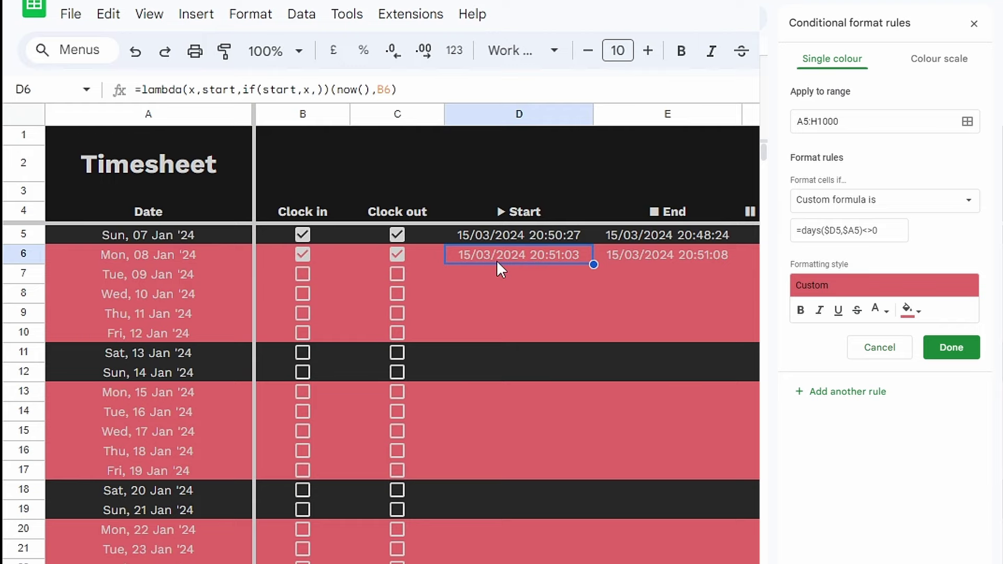
{"action": "left_click", "coordinate": [951, 348]}
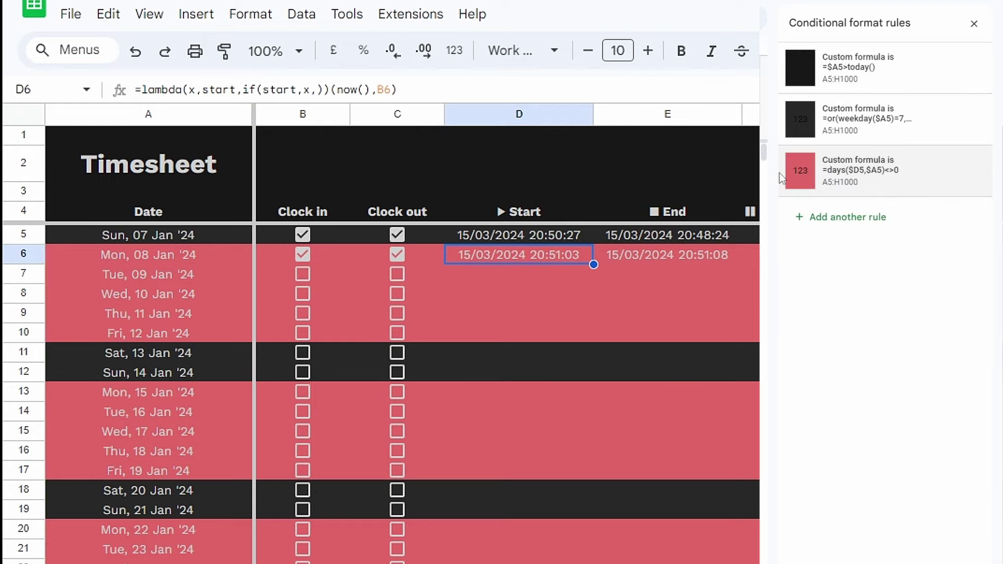
Move the red mismatch rule above weekend shading and change its formula to =and(days($D5,$A5)<>0,$D5<>"")
{"action": "left_click_drag", "start_coordinate": [782, 174], "coordinate": [782, 137]}
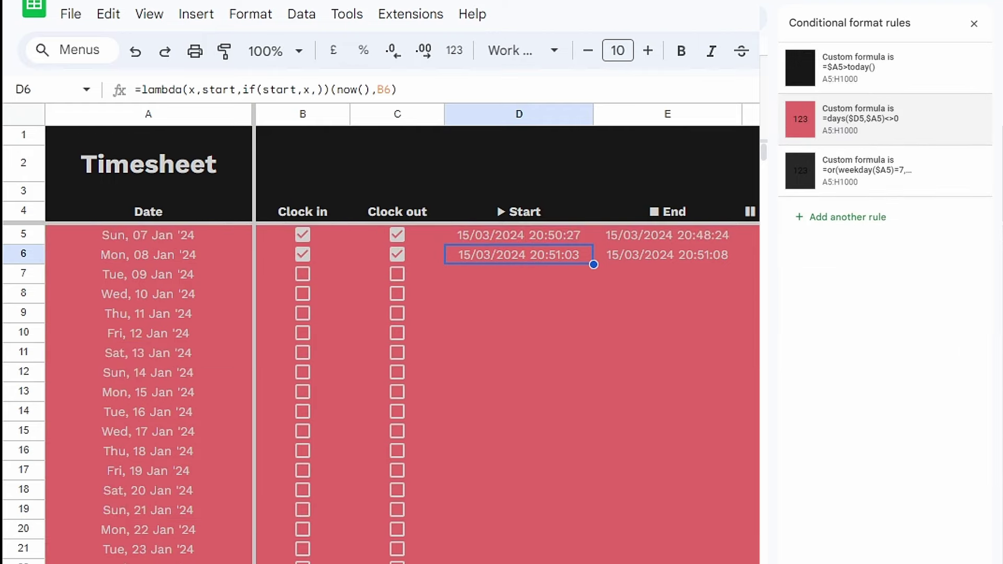
{"action": "left_click", "coordinate": [879, 125]}
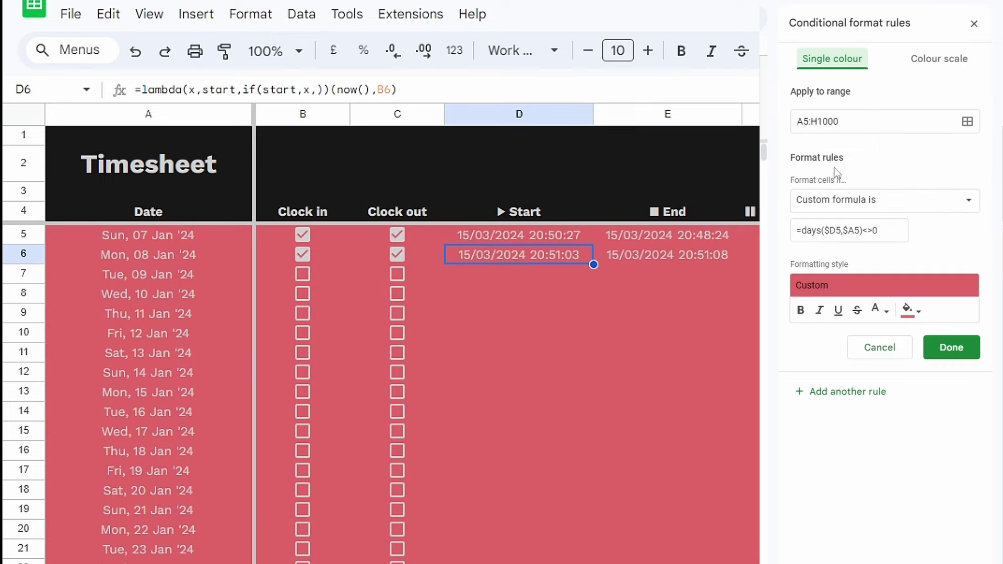
{"action": "left_click", "coordinate": [798, 228]}
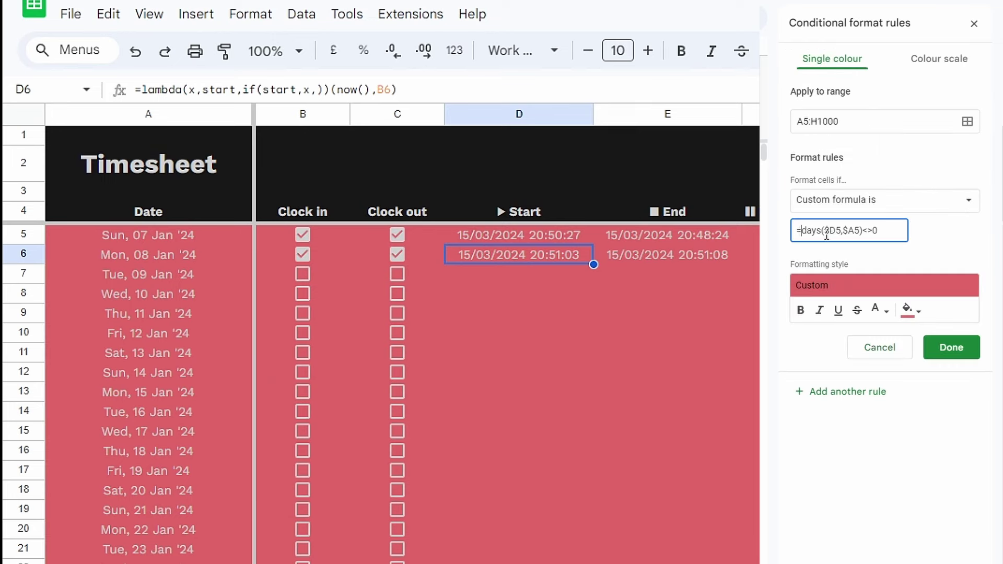
{"action": "type", "text": "and"}
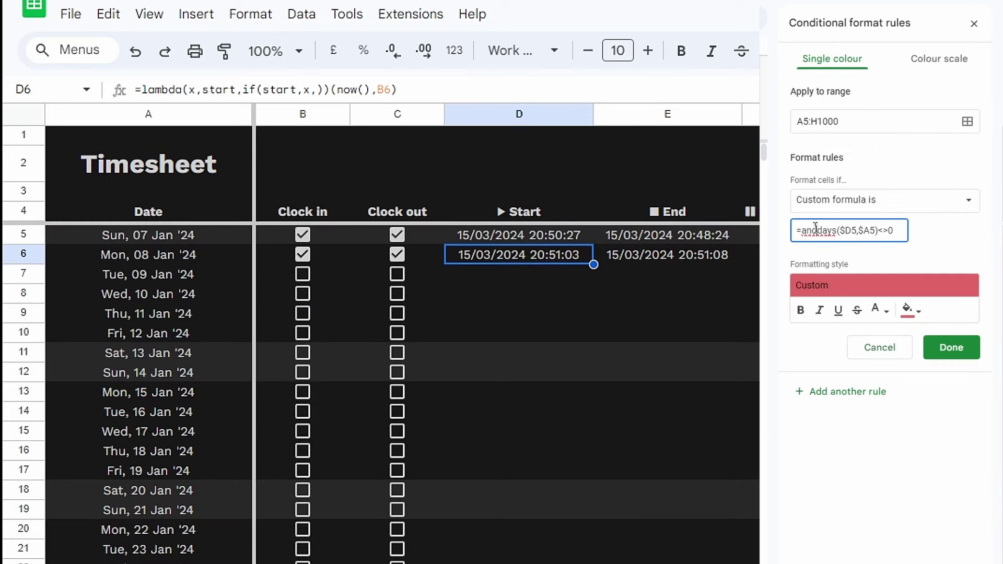
{"action": "type", "text": "("}
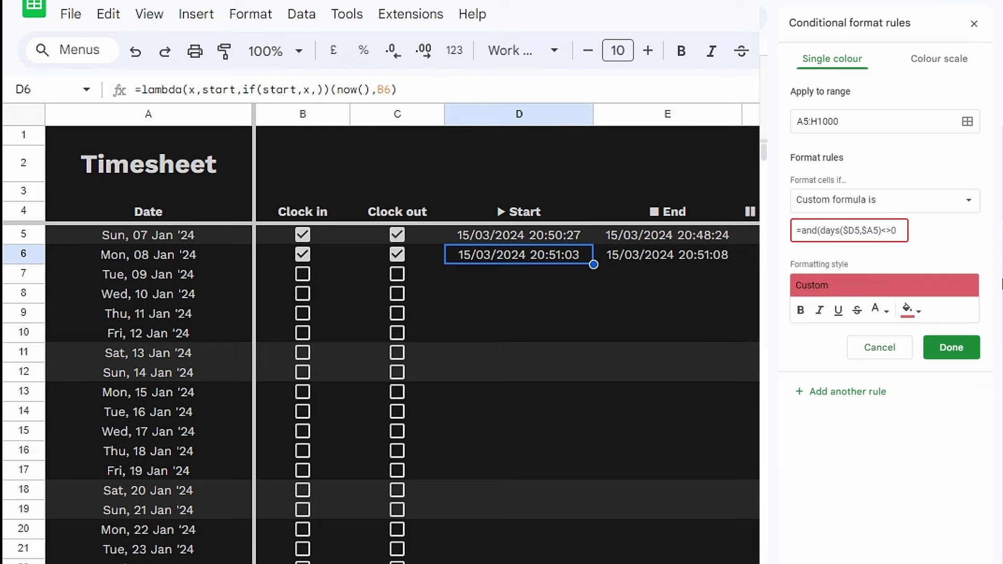
{"action": "type", "text": ",$D"}
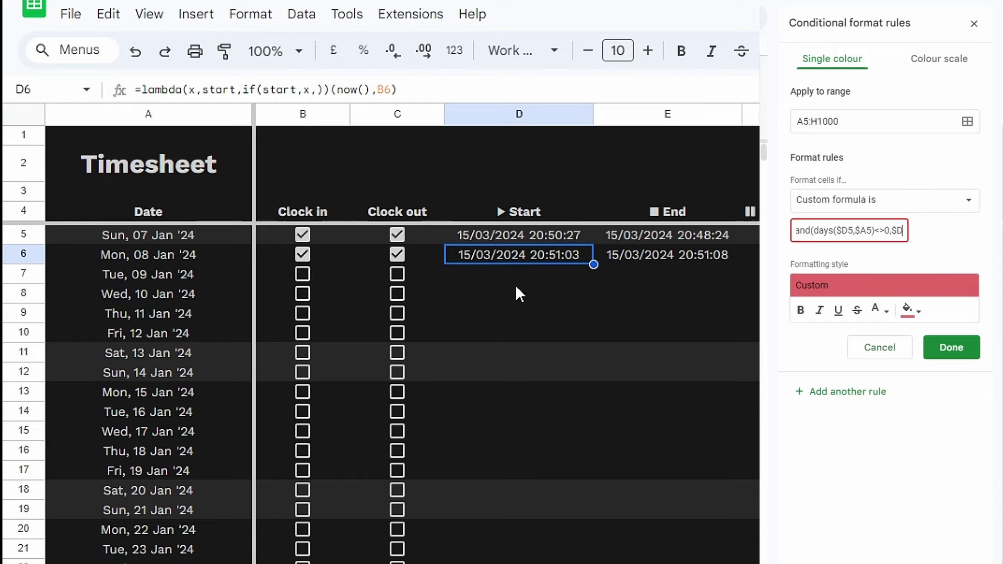
{"action": "type", "text": "5<>"}
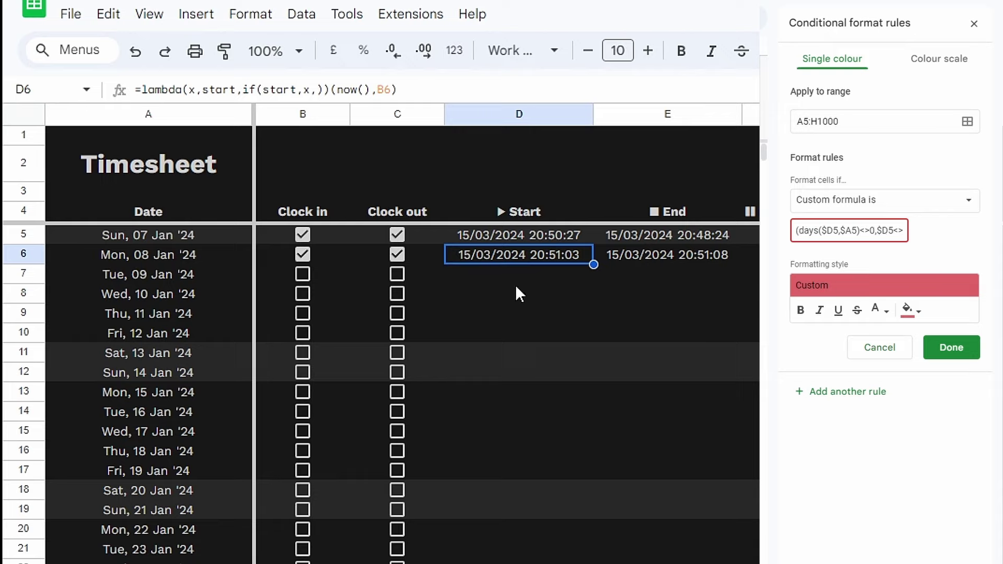
{"action": "type", "text": "\""}
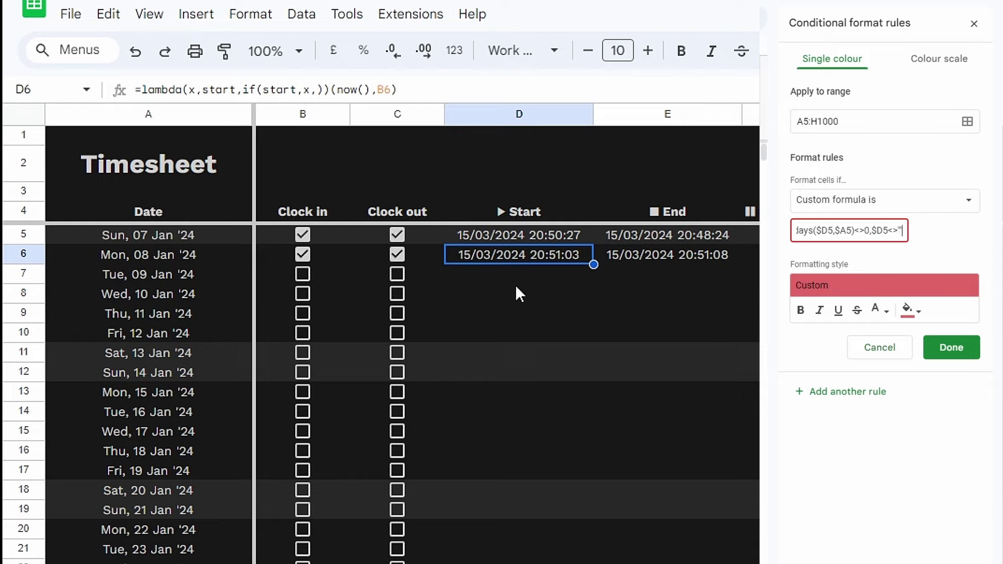
{"action": "type", "text": "\""}
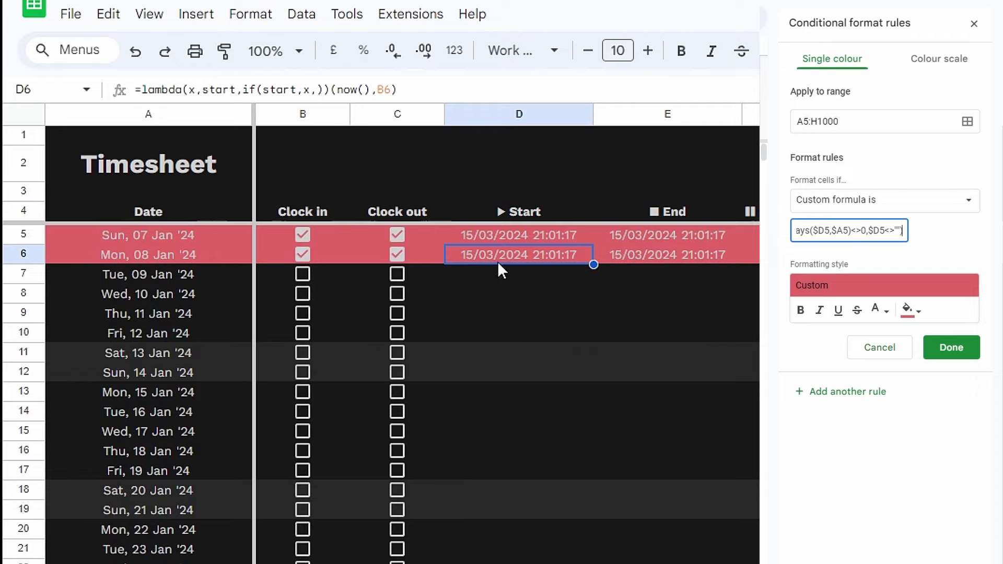
{"action": "key", "text": "Escape"}
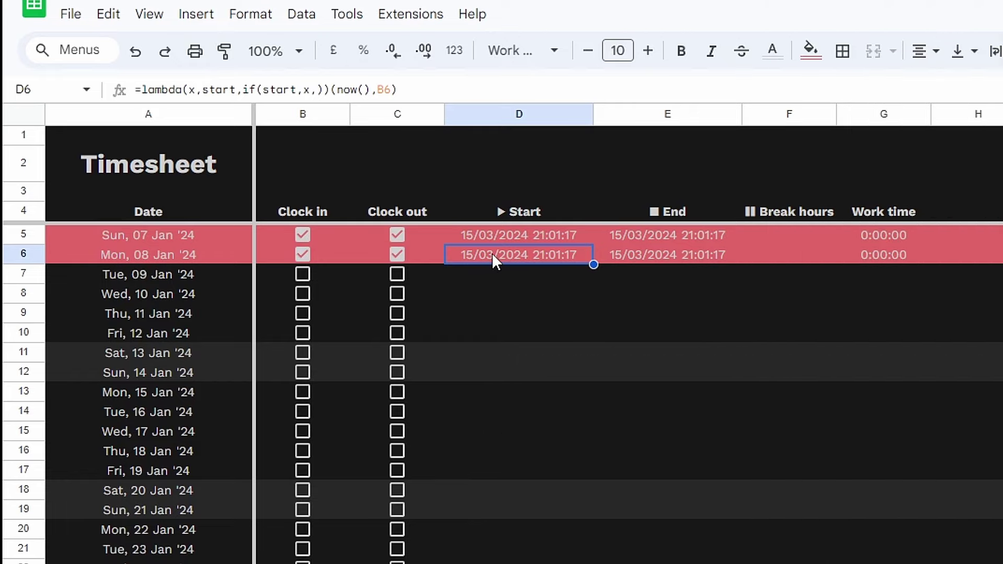
Replace D6's formula with a static start time of 08/01/2024 21:01:17
{"action": "left_click", "coordinate": [167, 253]}
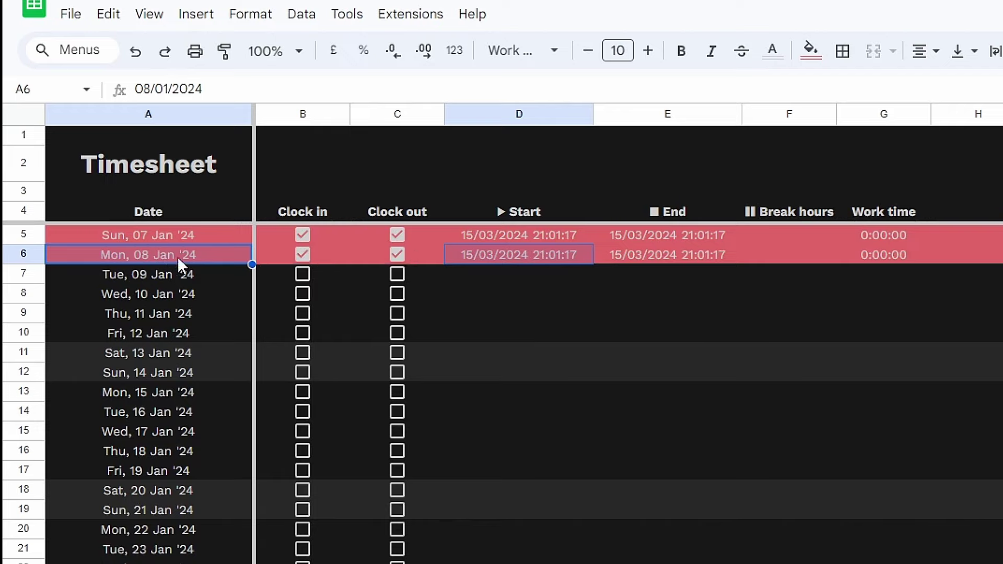
{"action": "left_click", "coordinate": [503, 249]}
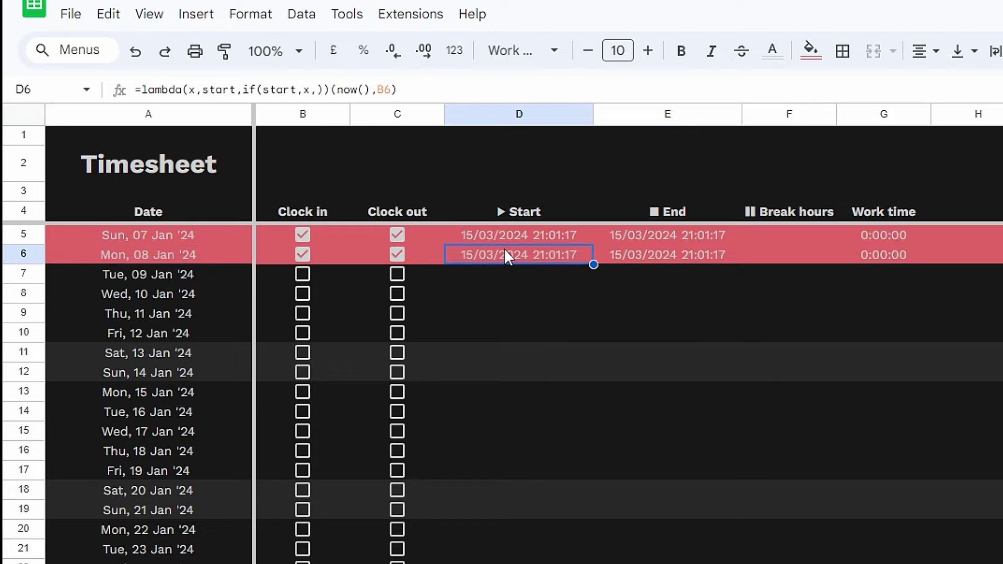
{"action": "type", "text": "15/03/2024 21:01:17"}
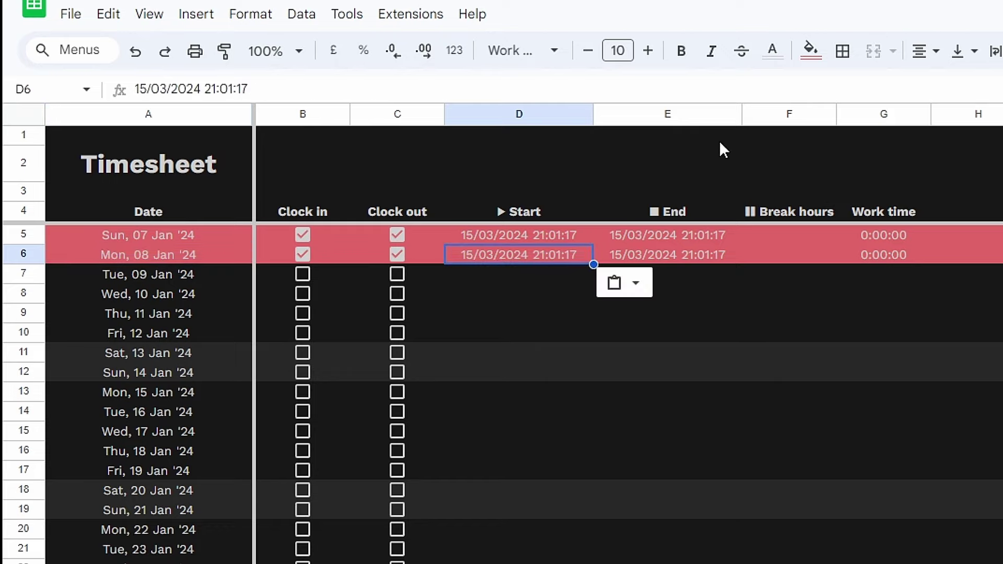
{"action": "key", "text": "F2"}
{"action": "key", "text": "Home"}
{"action": "key", "text": "Delete"}
{"action": "key", "text": "Delete"}
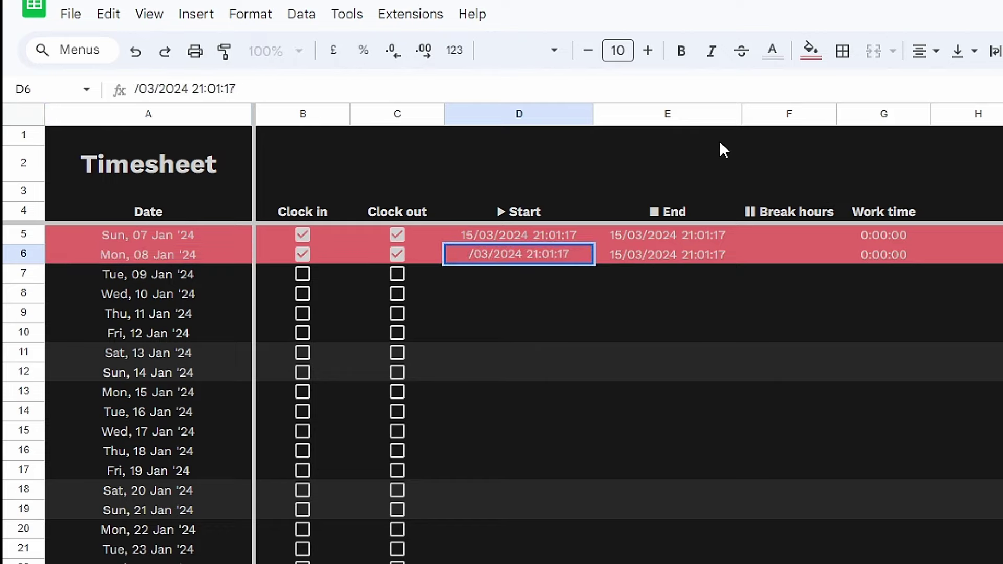
{"action": "type", "text": "08"}
{"action": "key", "text": "Right"}
{"action": "key", "text": "Right"}
{"action": "key", "text": "Delete"}
{"action": "type", "text": "1"}
{"action": "key", "text": "Return"}
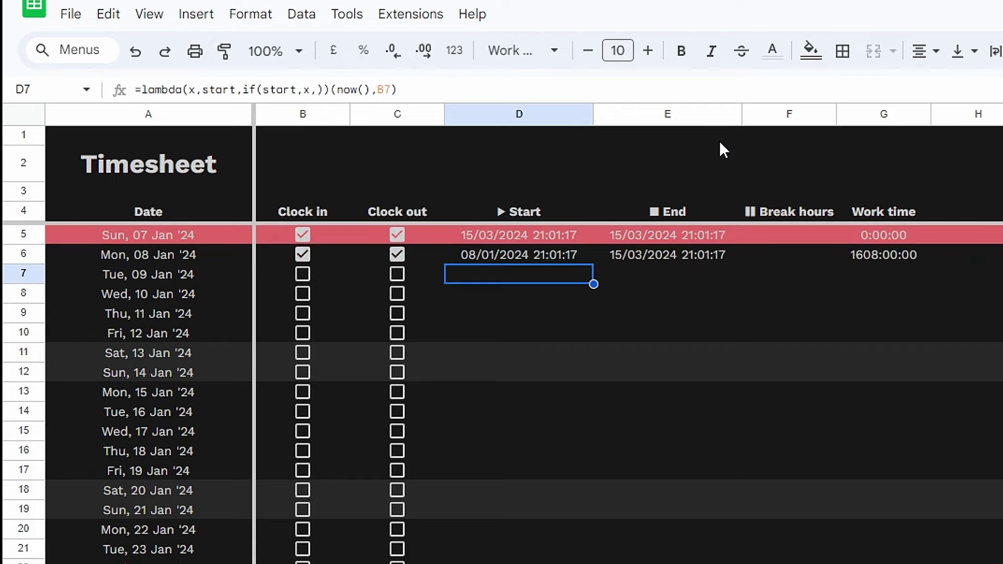
Inspect the end-time formula in E6 without changing it
{"action": "left_click", "coordinate": [504, 254]}
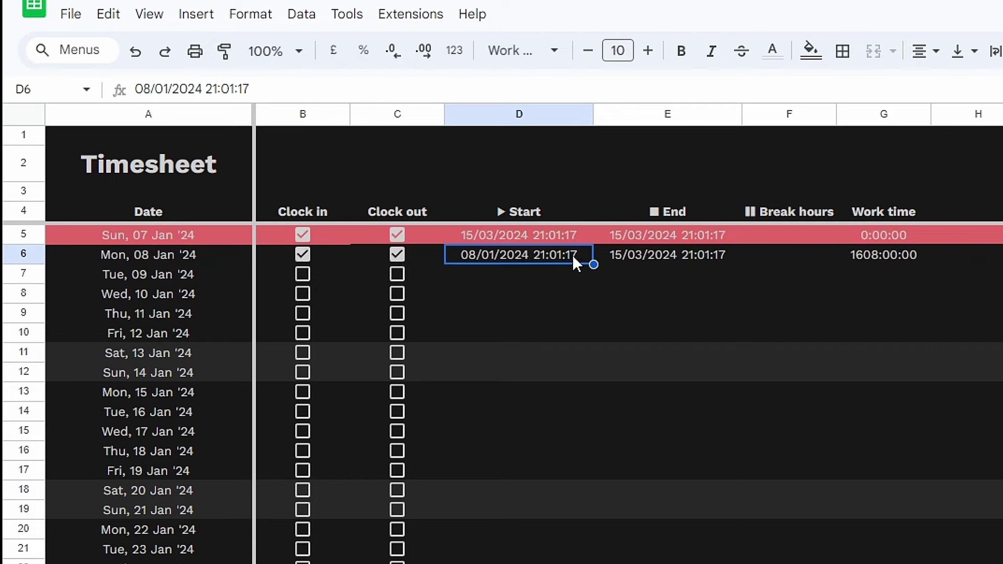
{"action": "left_click", "coordinate": [681, 254]}
{"action": "double_click", "coordinate": [646, 256]}
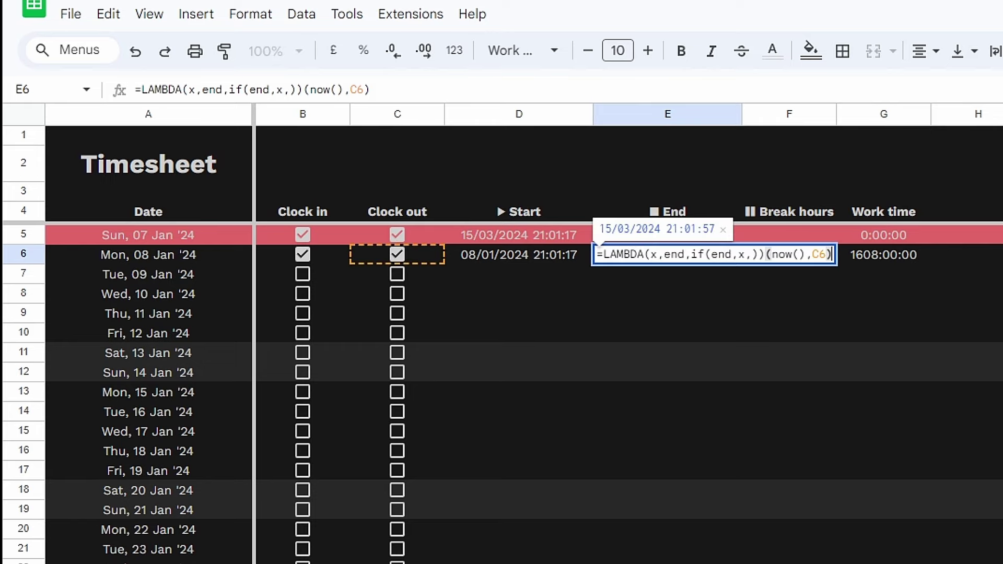
{"action": "key", "text": "Escape"}
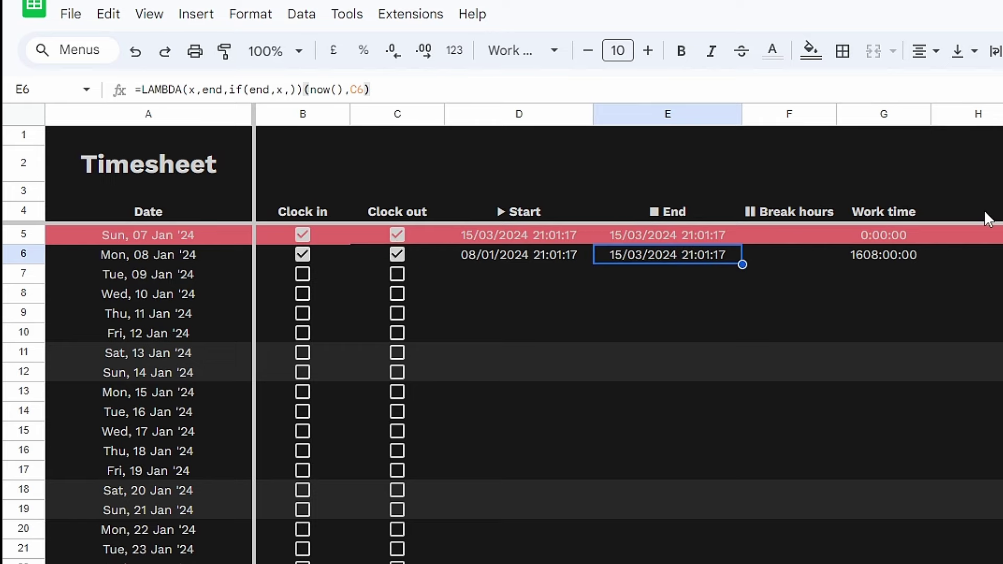
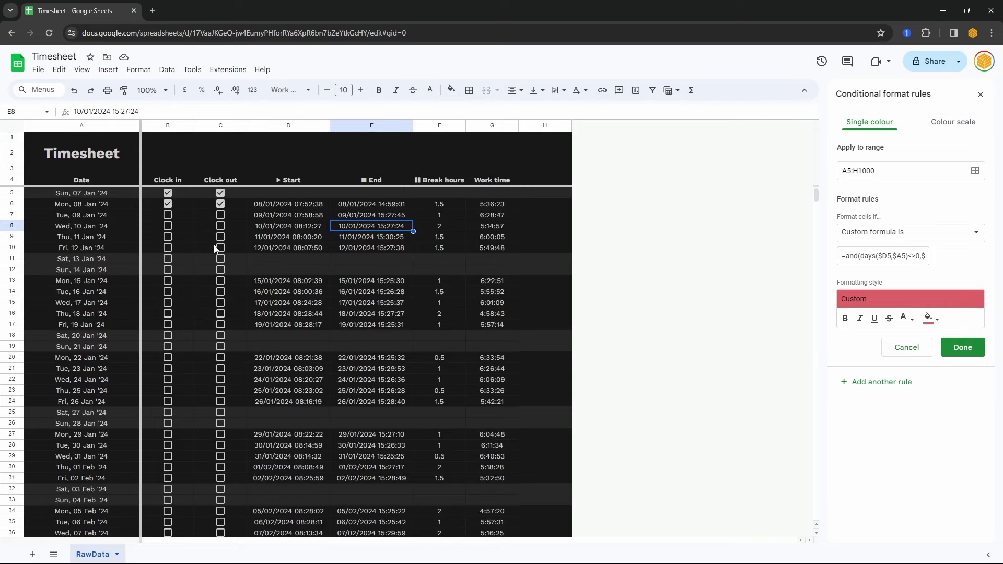
Close the conditional formatting rules panel and narrow column H
{"action": "left_click", "coordinate": [980, 95]}
{"action": "left_click_drag", "start_coordinate": [572, 126], "coordinate": [538, 125]}
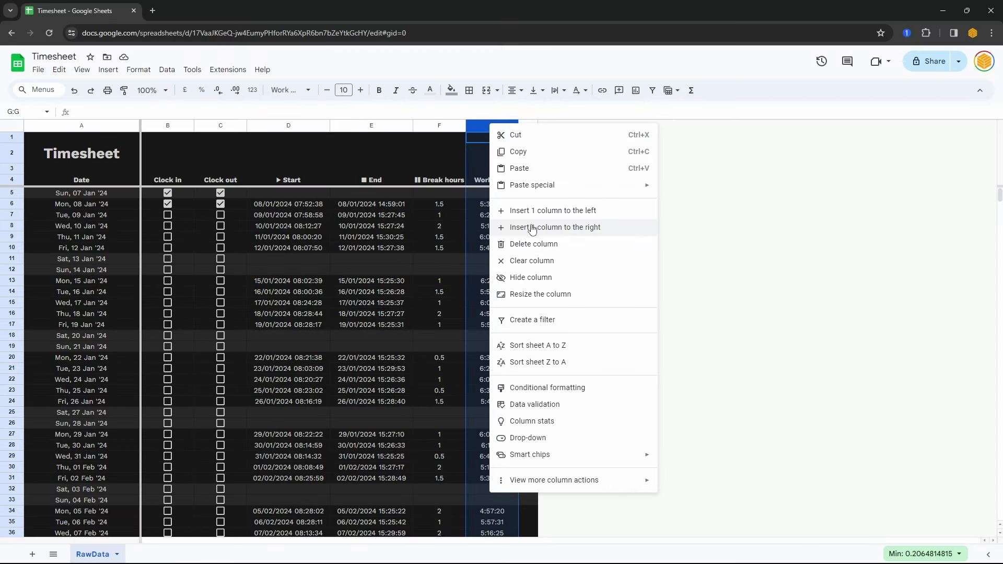
Insert a new column after Work time and give it the header OT
{"action": "left_click", "coordinate": [523, 226]}
{"action": "left_click", "coordinate": [545, 180]}
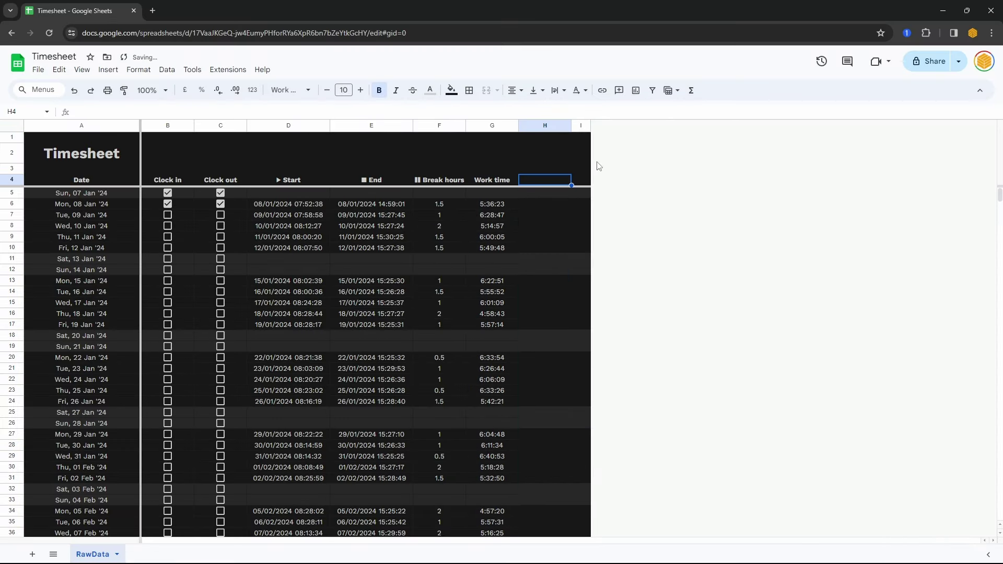
{"action": "type", "text": "Pay"}
{"action": "key", "text": "Return"}
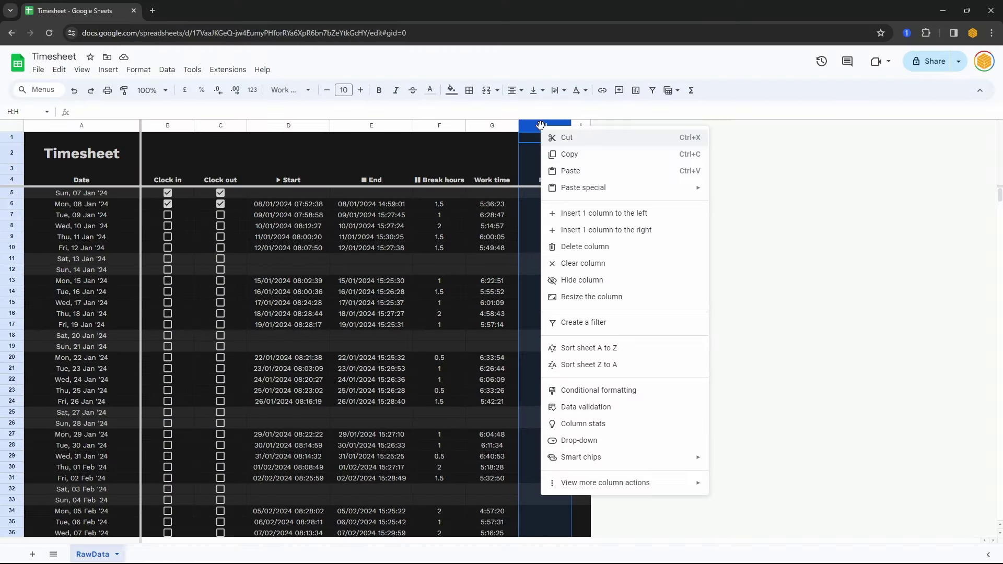
{"action": "left_click", "coordinate": [538, 128]}
{"action": "left_click", "coordinate": [543, 179]}
{"action": "type", "text": "Ov"}
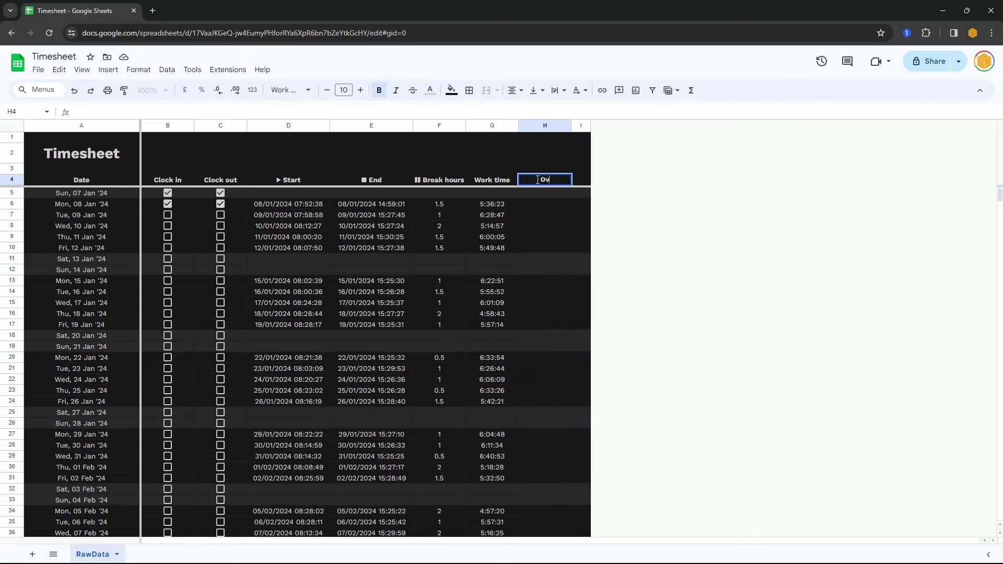
{"action": "key", "text": "BackSpace"}
{"action": "type", "text": "T"}
Insert another column and add the Regular Pay and OT Pay headers
{"action": "left_click", "coordinate": [581, 125]}
{"action": "right_click", "coordinate": [578, 124]}
{"action": "left_click", "coordinate": [622, 236]}
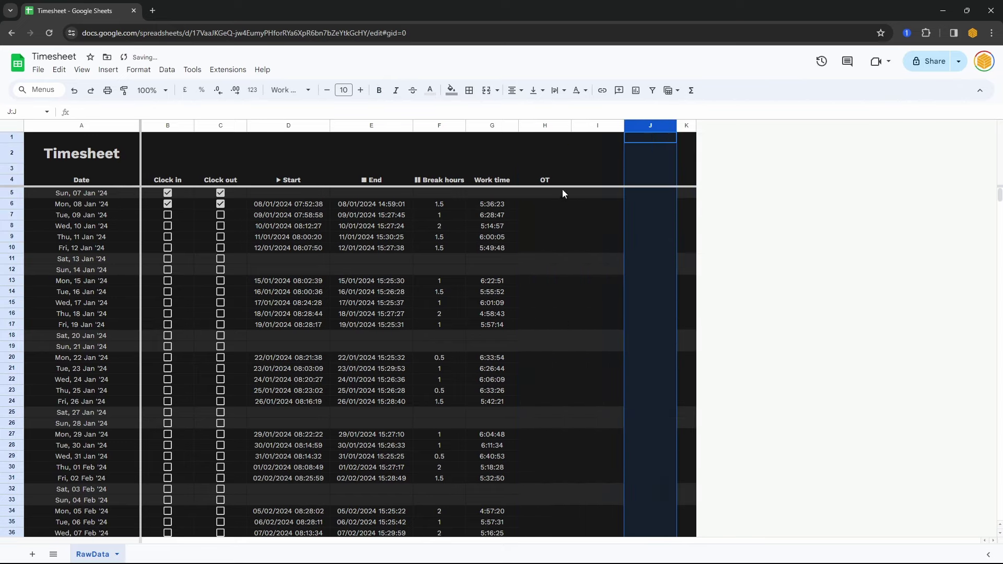
{"action": "left_click", "coordinate": [596, 180]}
{"action": "type", "text": "Regular Pay"}
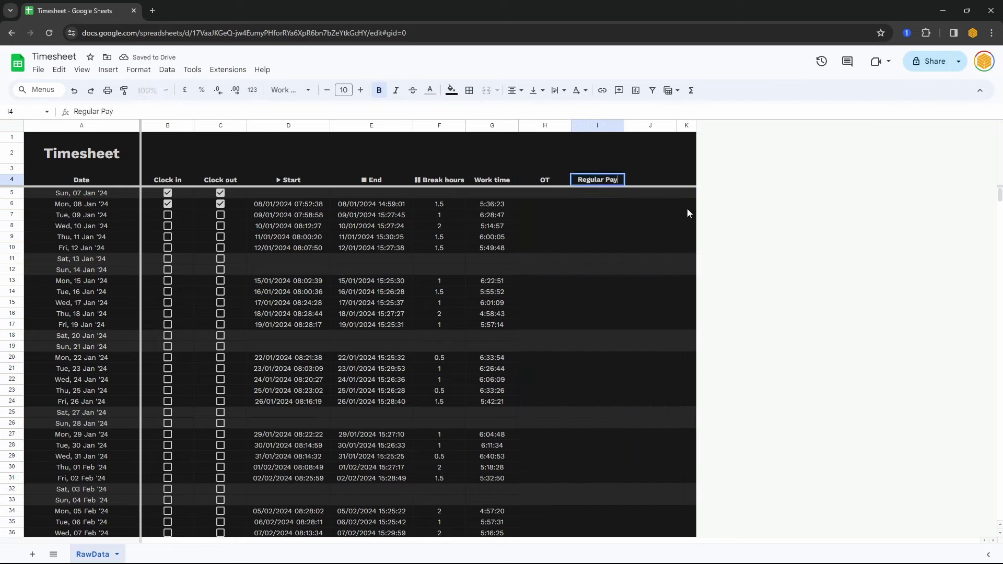
{"action": "key", "text": "Tab"}
{"action": "type", "text": "OT Pay"}
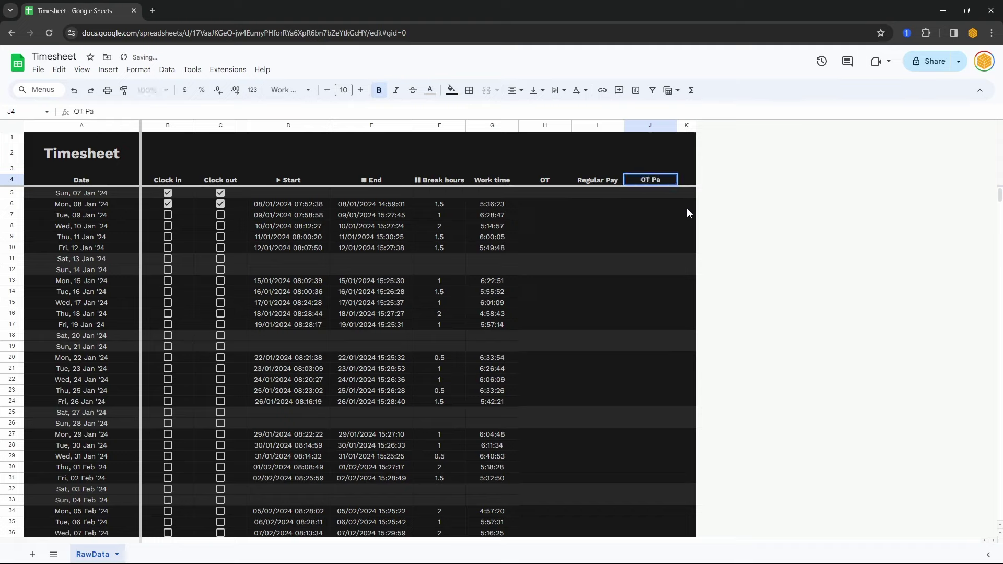
{"action": "key", "text": "Return"}
Add a Total Pay column after OT Pay and enter the 'OT hours:' label above the table
{"action": "right_click", "coordinate": [642, 126]}
{"action": "left_click", "coordinate": [694, 232]}
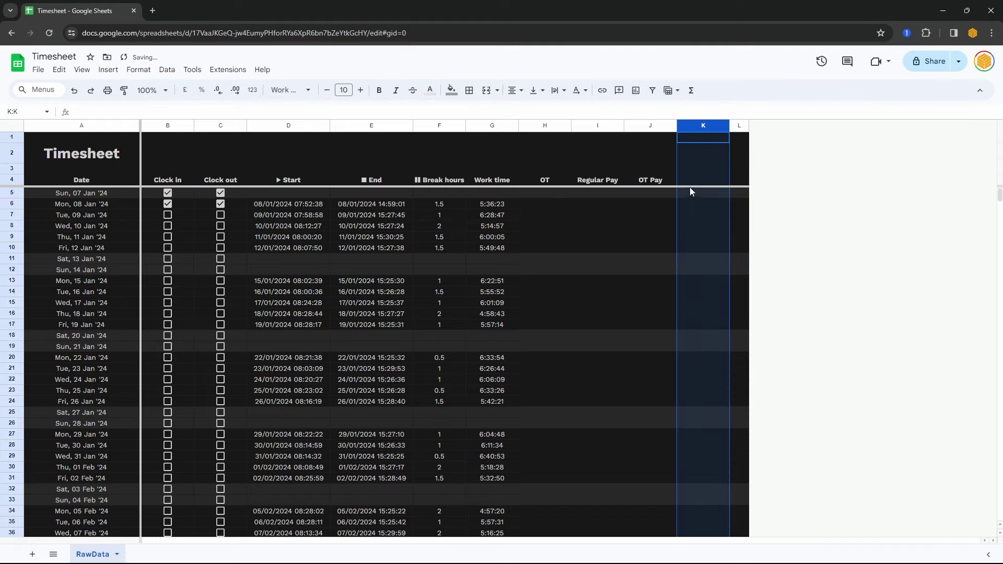
{"action": "left_click", "coordinate": [689, 179]}
{"action": "type", "text": "Total"}
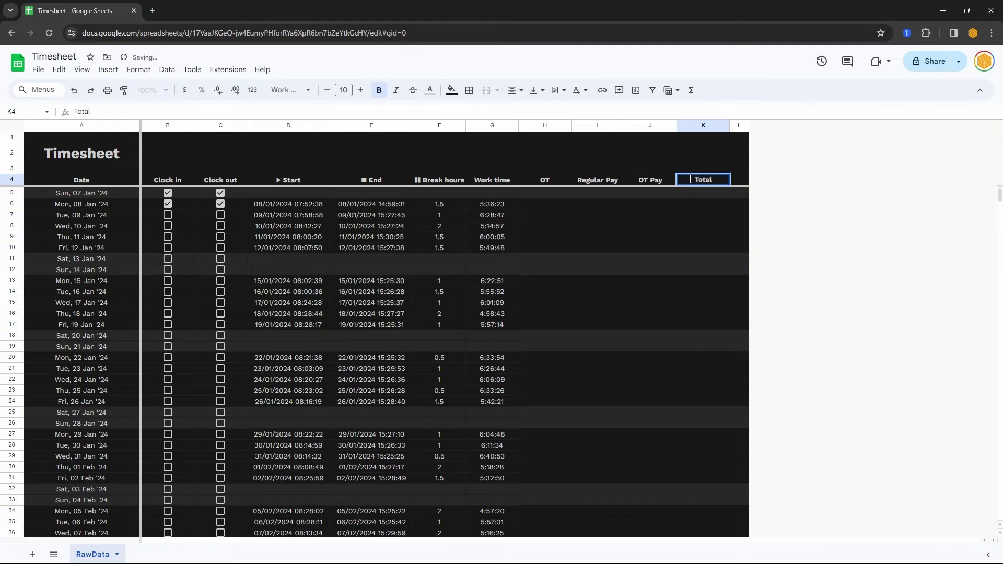
{"action": "type", "text": " Pay"}
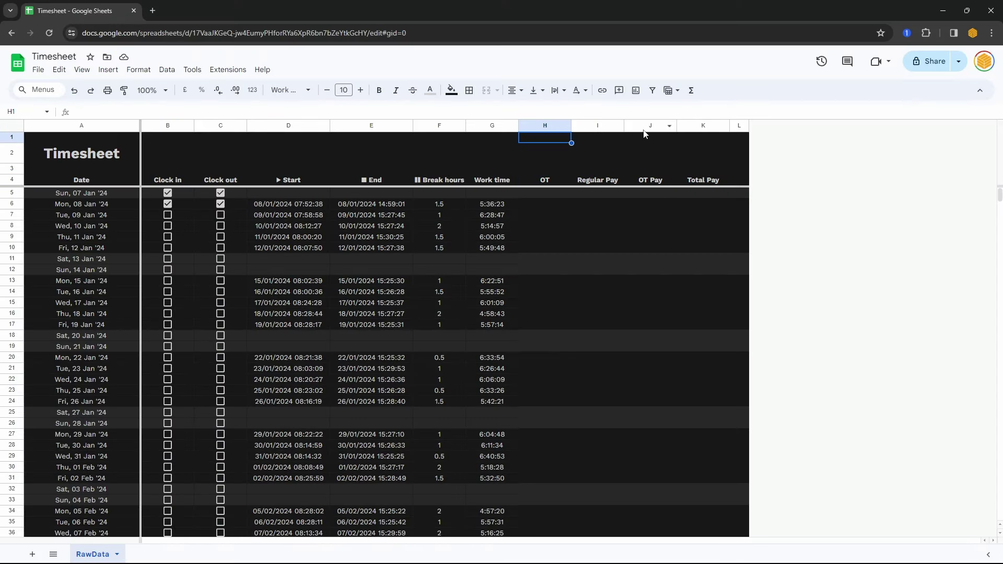
{"action": "type", "text": "OT hours:"}
{"action": "key", "text": "Tab"}
Enter 8 as the OT hours threshold beside its label in I1
{"action": "type", "text": "8"}
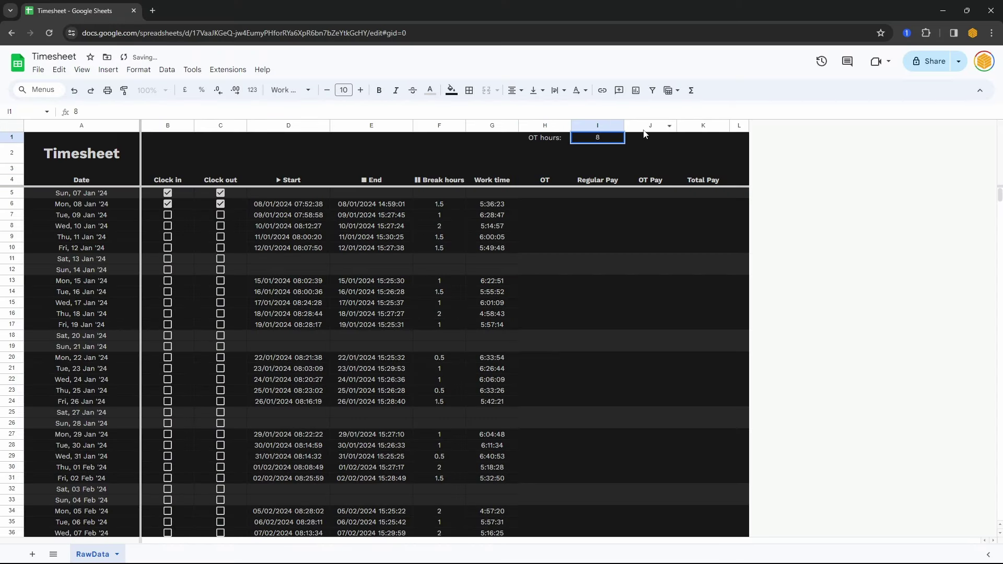
{"action": "key", "text": "Return"}
{"action": "key", "text": "Up"}
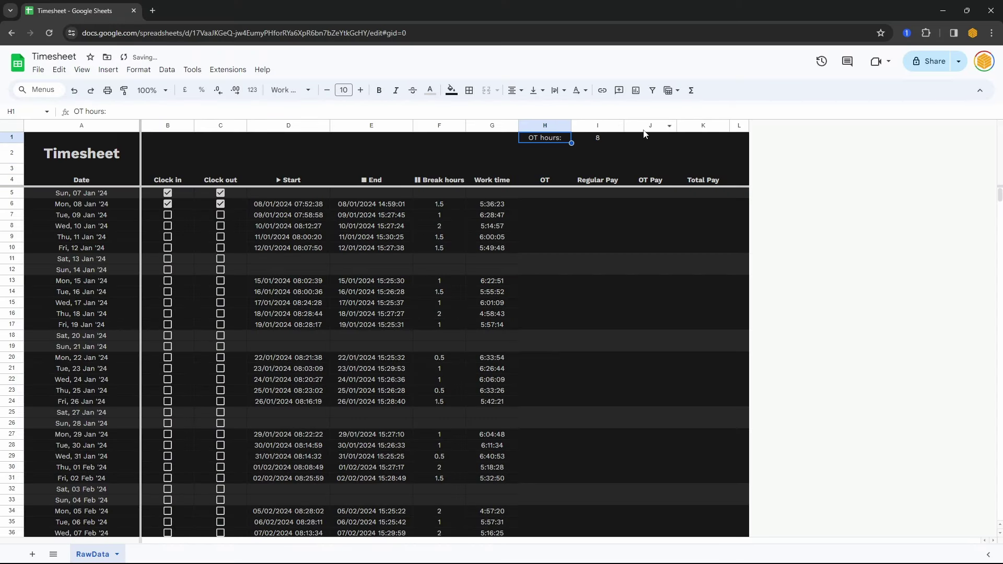
{"action": "left_click", "coordinate": [548, 196]}
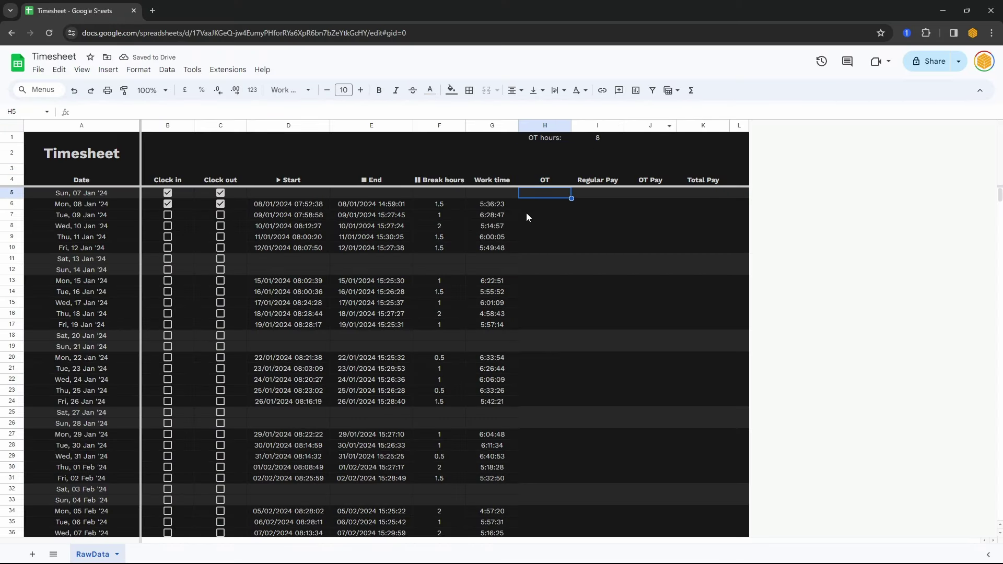
Change Monday's end time in E6 to 17:59:01
{"action": "left_click", "coordinate": [360, 208]}
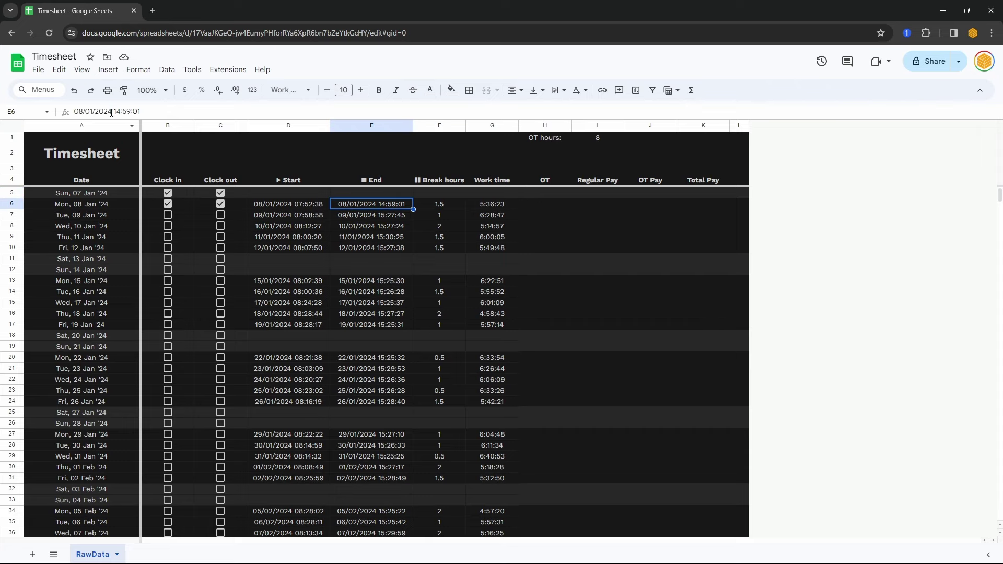
{"action": "left_click_drag", "start_coordinate": [119, 112], "coordinate": [116, 112]}
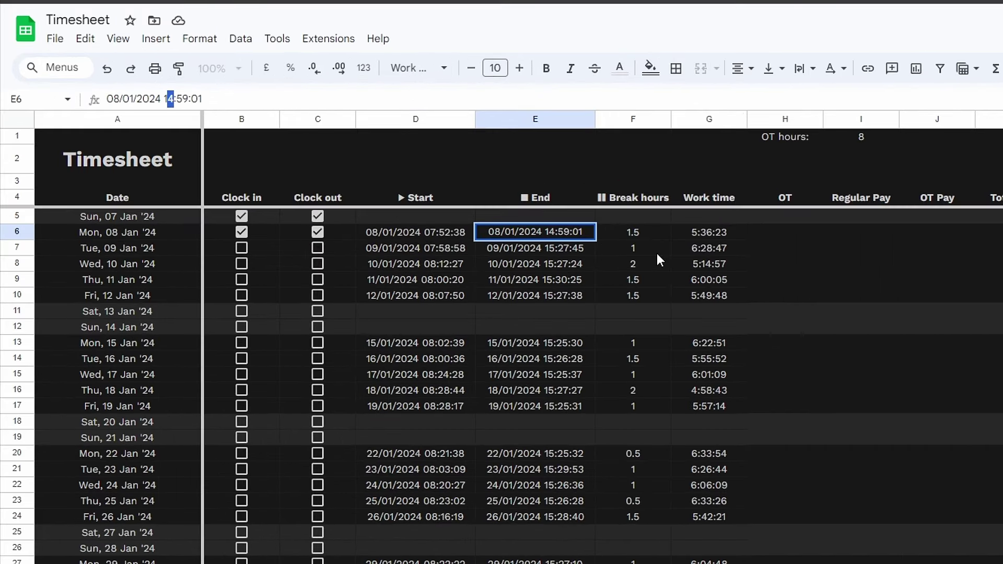
{"action": "type", "text": "7"}
{"action": "key", "text": "Return"}
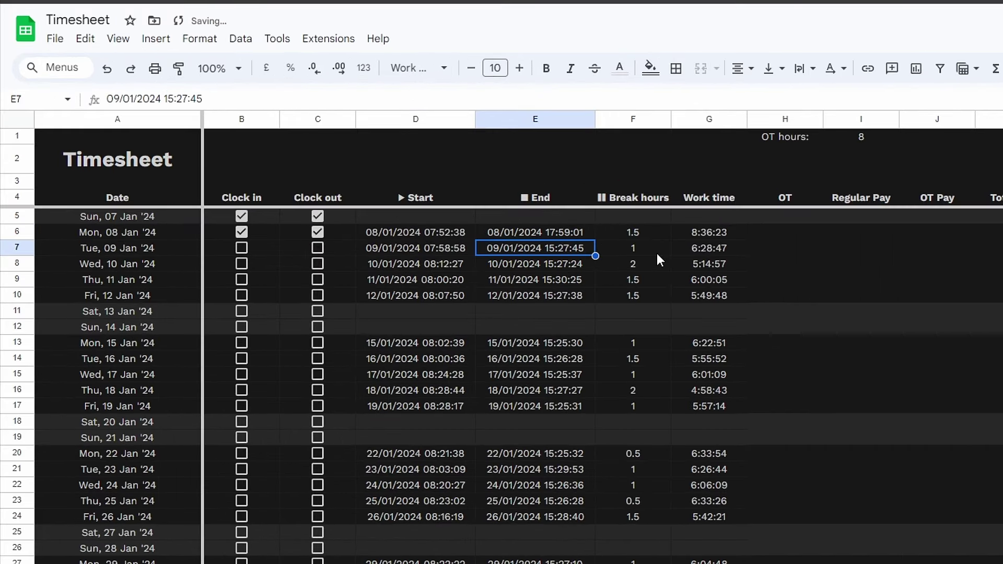
Enter the overtime formula =G6-I1/24 in H6
{"action": "left_click", "coordinate": [782, 231]}
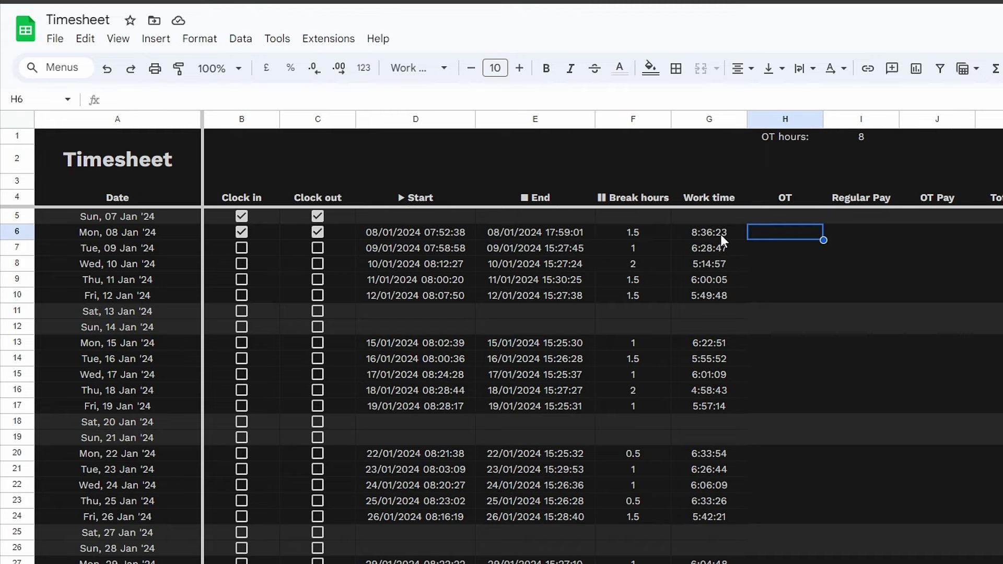
{"action": "type", "text": "=G6"}
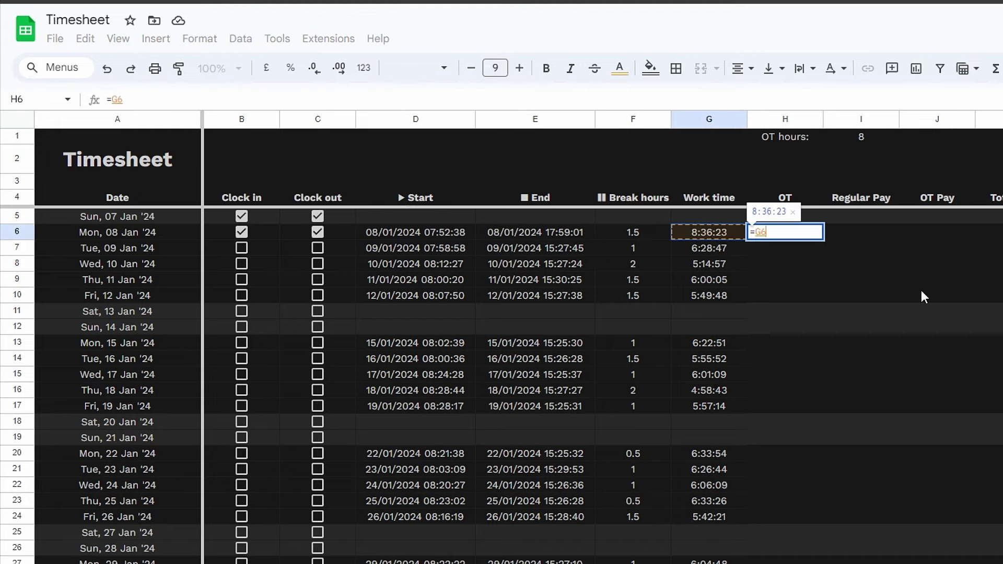
{"action": "type", "text": "-"}
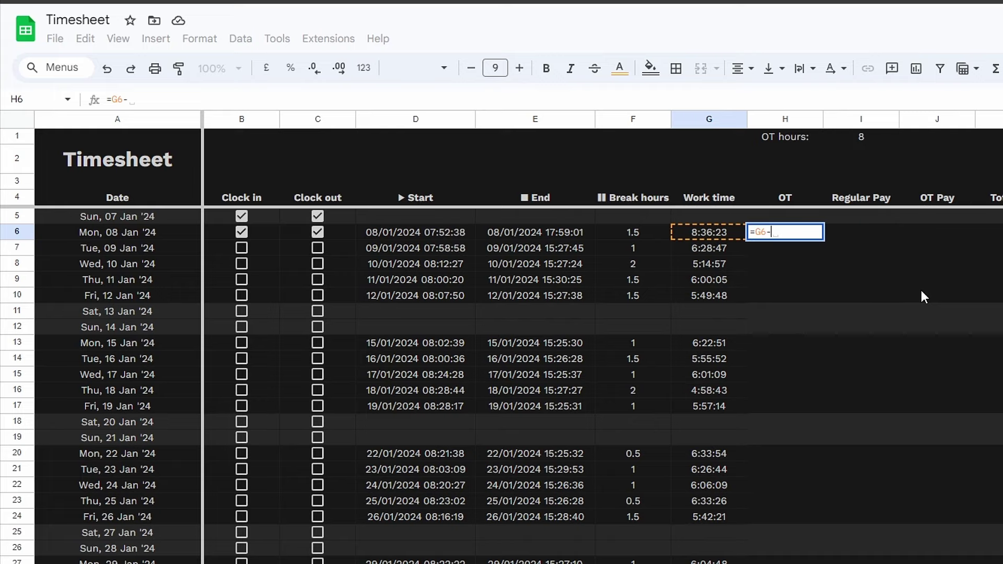
{"action": "left_click", "coordinate": [860, 137]}
{"action": "type", "text": "/24"}
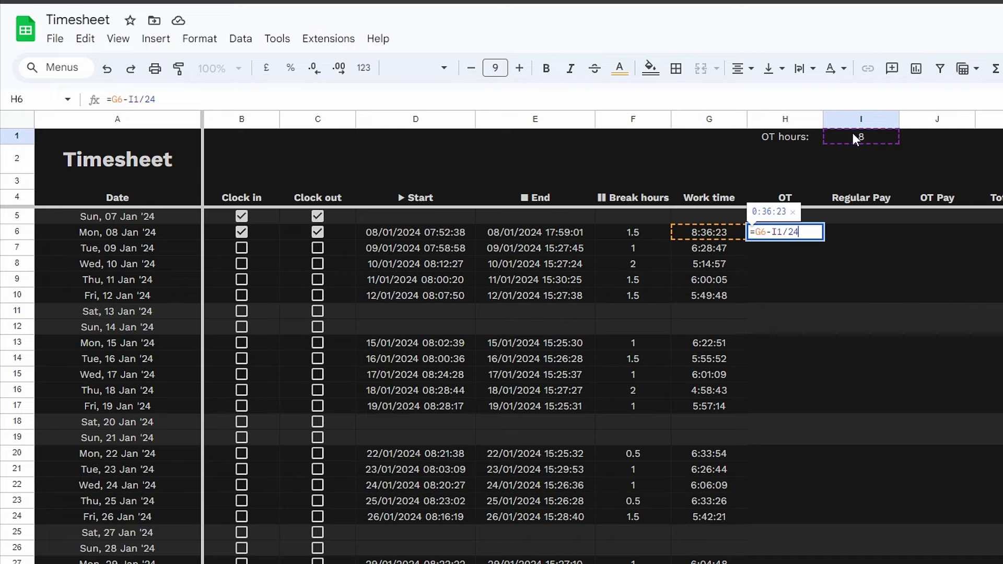
{"action": "key", "text": "Return"}
{"action": "left_click", "coordinate": [785, 230]}
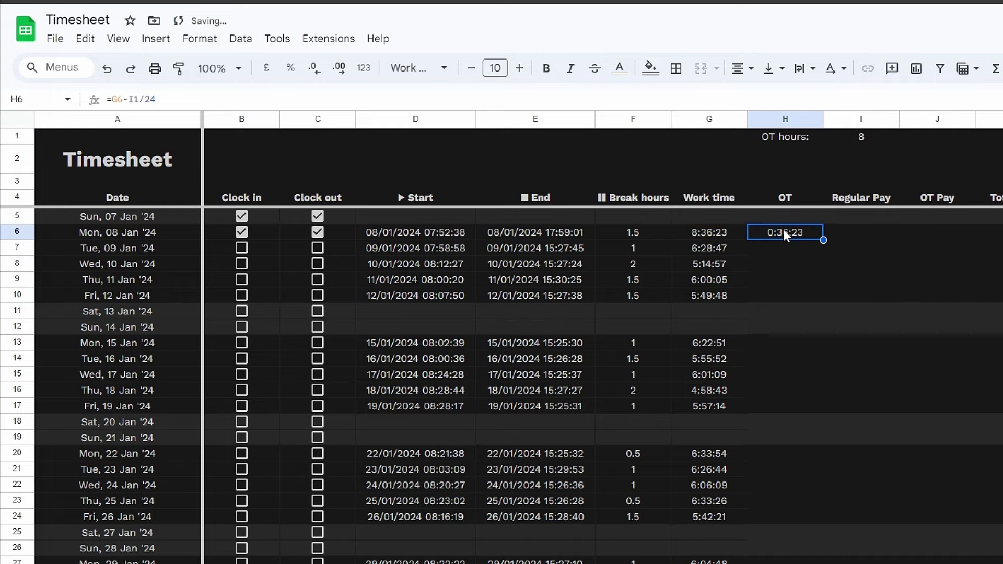
Change Monday's end time to 18:59:01 to test the overtime result
{"action": "double_click", "coordinate": [550, 233]}
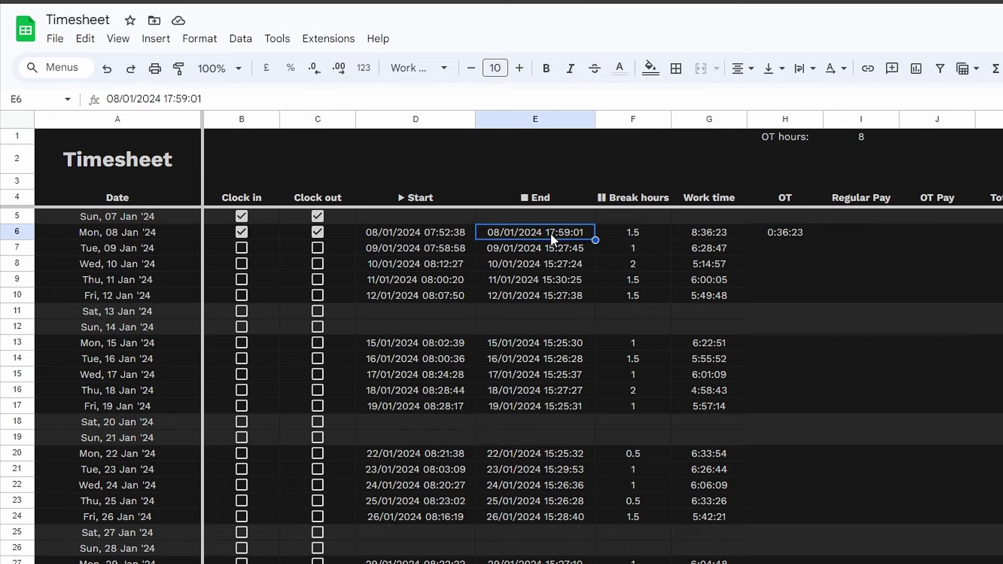
{"action": "key", "text": "BackSpace"}
{"action": "type", "text": "8"}
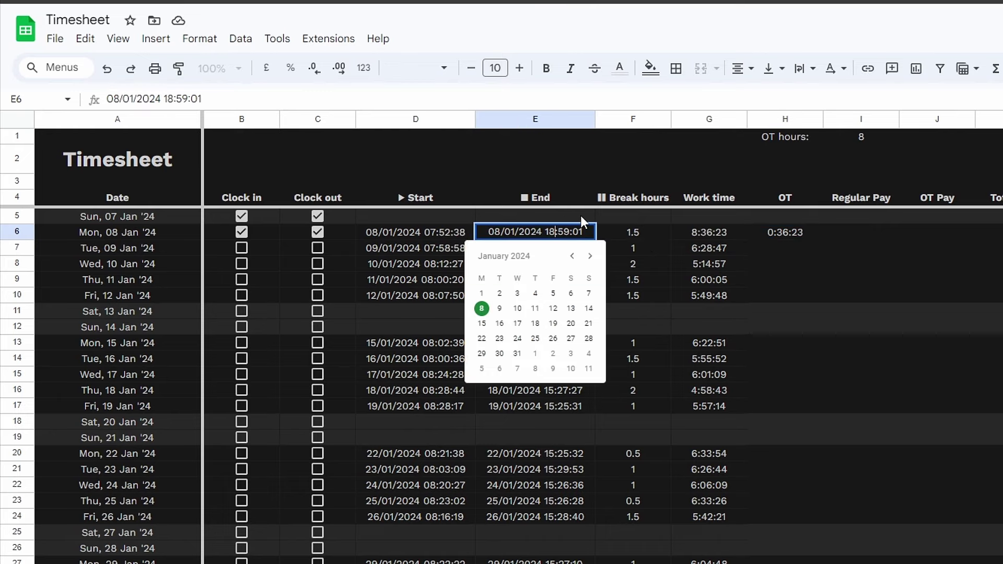
{"action": "key", "text": "Return"}
{"action": "left_click", "coordinate": [770, 234]}
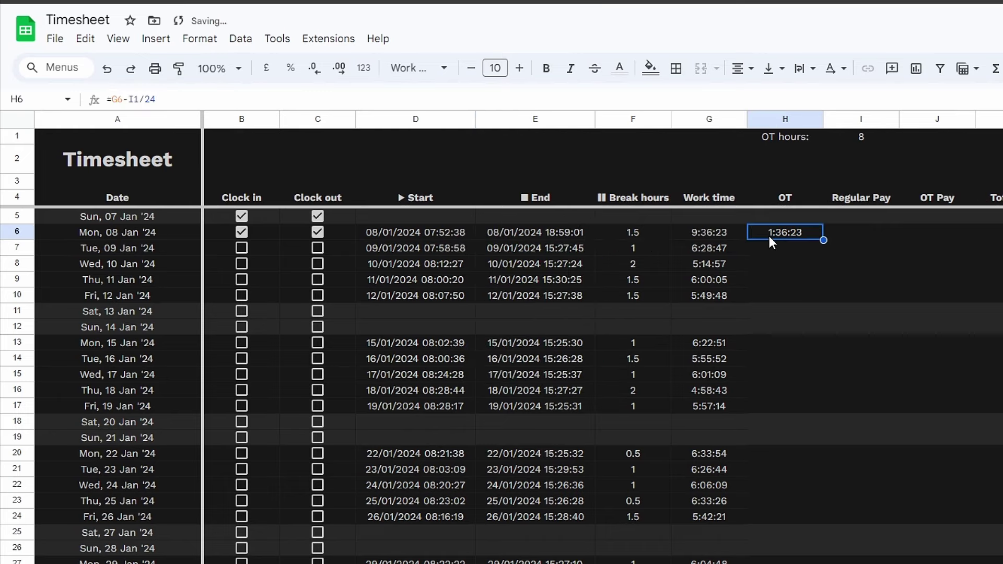
Make the threshold reference absolute ($I$1) in H6 and fill the OT formula down
{"action": "double_click", "coordinate": [769, 236]}
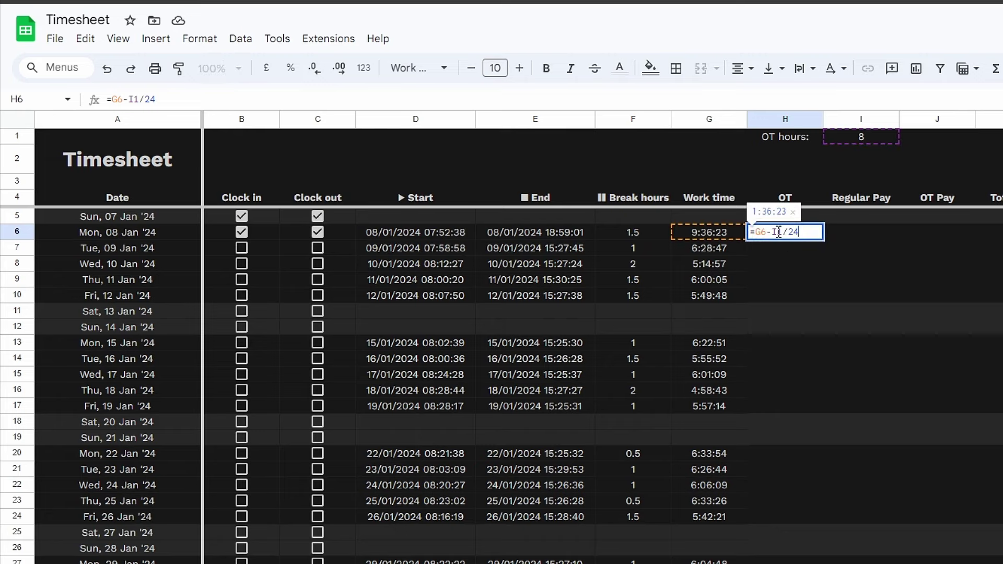
{"action": "left_click", "coordinate": [779, 232]}
{"action": "key", "text": "F4"}
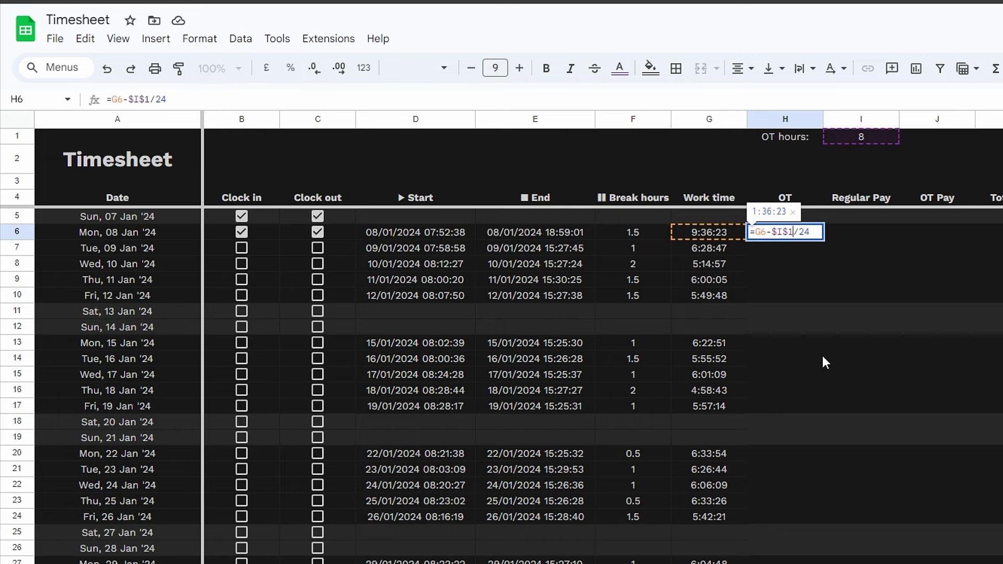
{"action": "key", "text": "Left"}
{"action": "key", "text": "Left"}
{"action": "key", "text": "Return"}
{"action": "key", "text": "Up"}
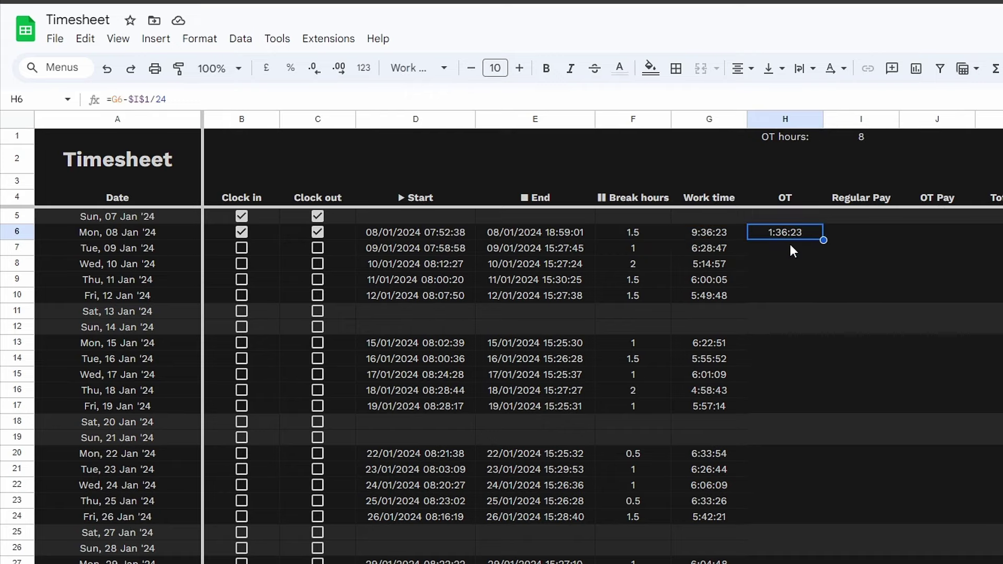
{"action": "double_click", "coordinate": [823, 239]}
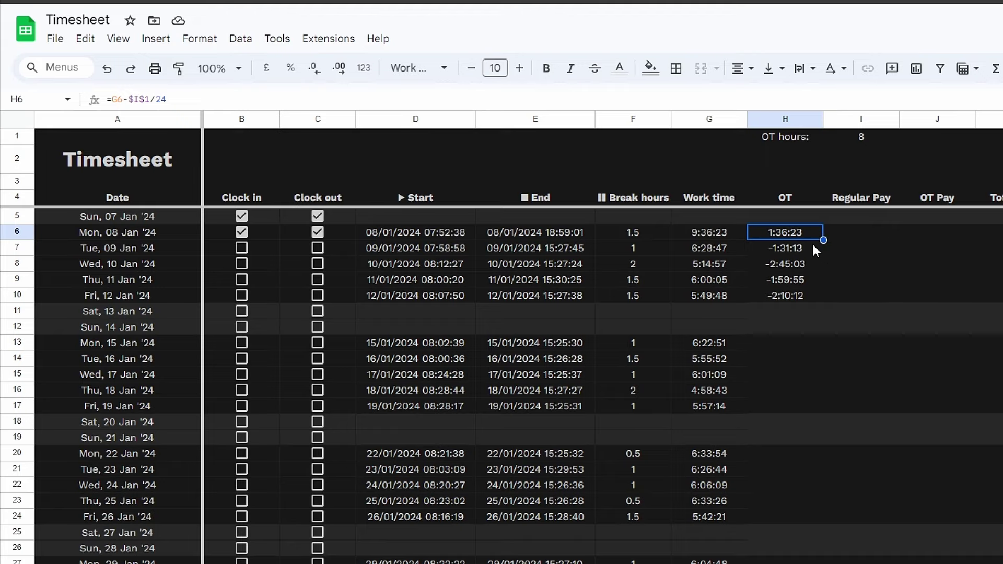
{"action": "double_click", "coordinate": [794, 230]}
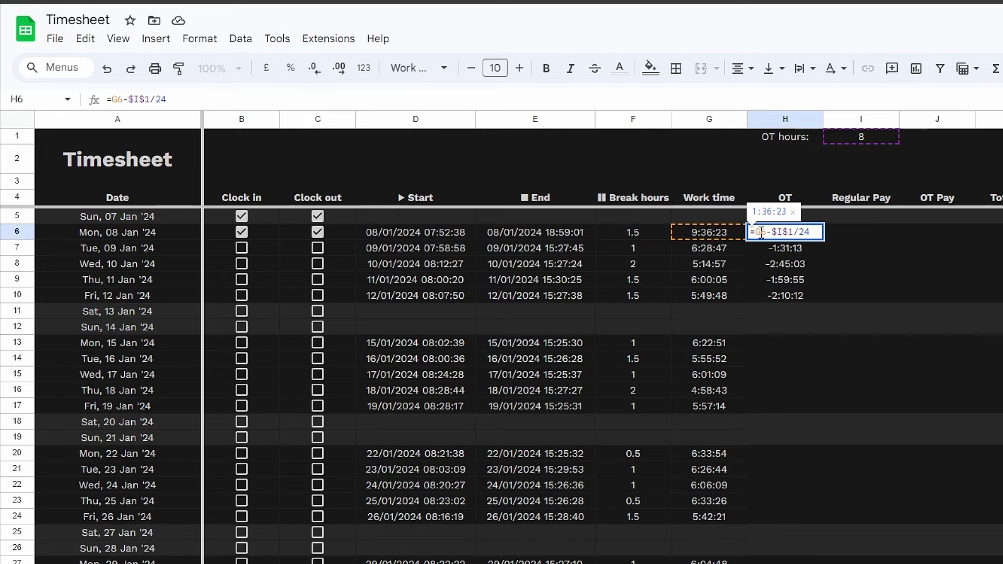
Wrap the H6 formula in IF(HOUR(G5)>$I$1, …) and fill it down to row 10
{"action": "key", "text": "Home"}
{"action": "key", "text": "Right"}
{"action": "type", "text": "if("}
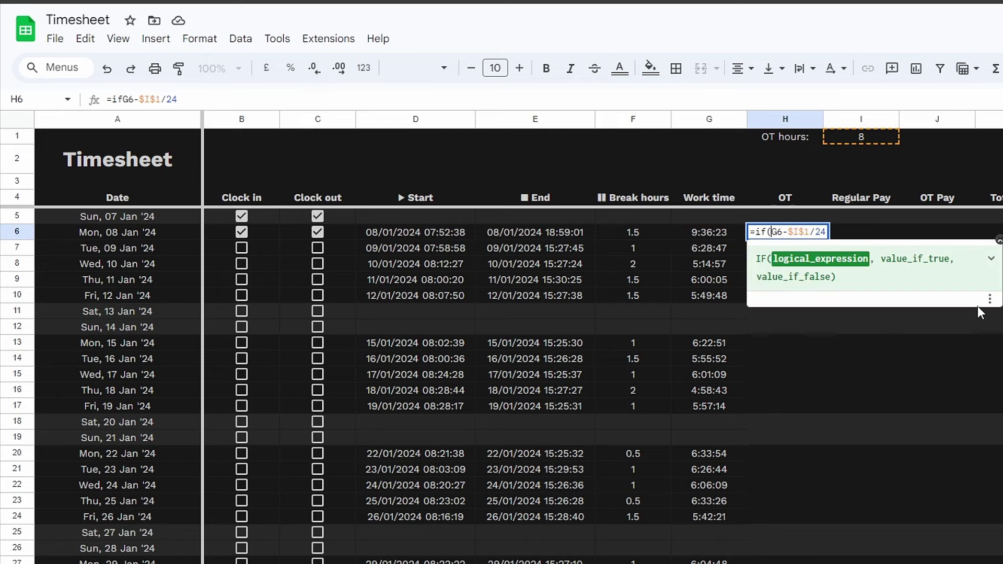
{"action": "type", "text": "hour(G5"}
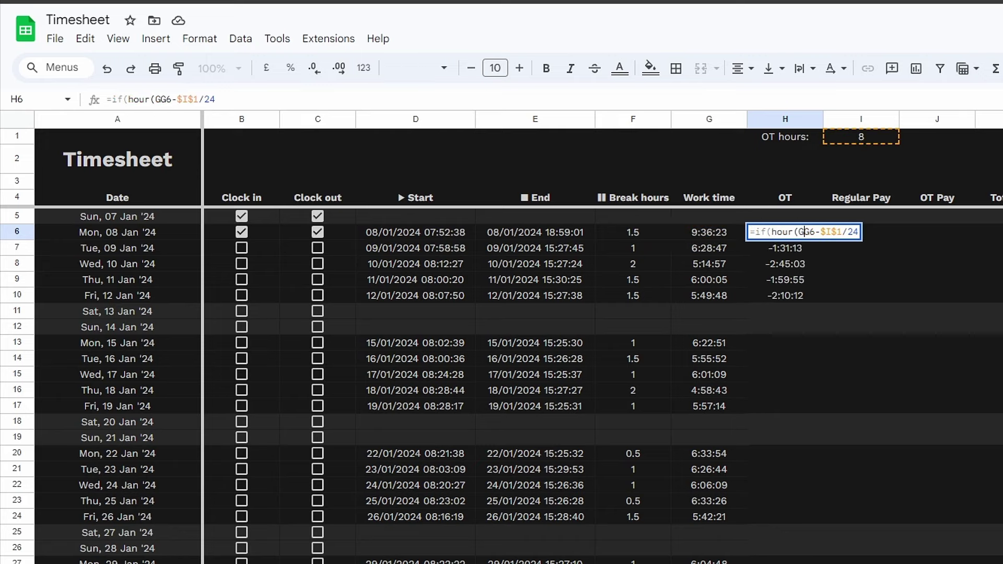
{"action": "type", "text": ")>"}
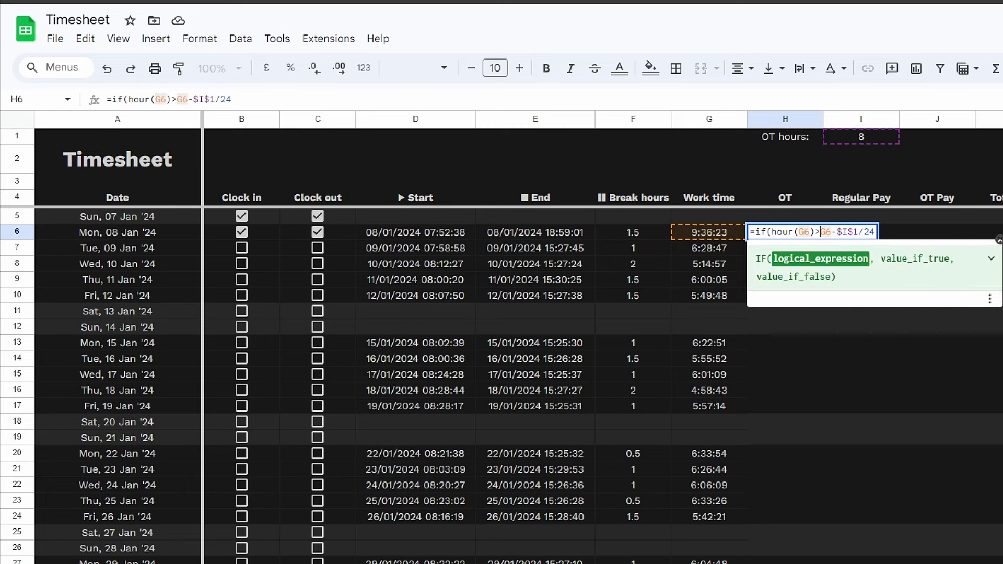
{"action": "type", "text": "I1,"}
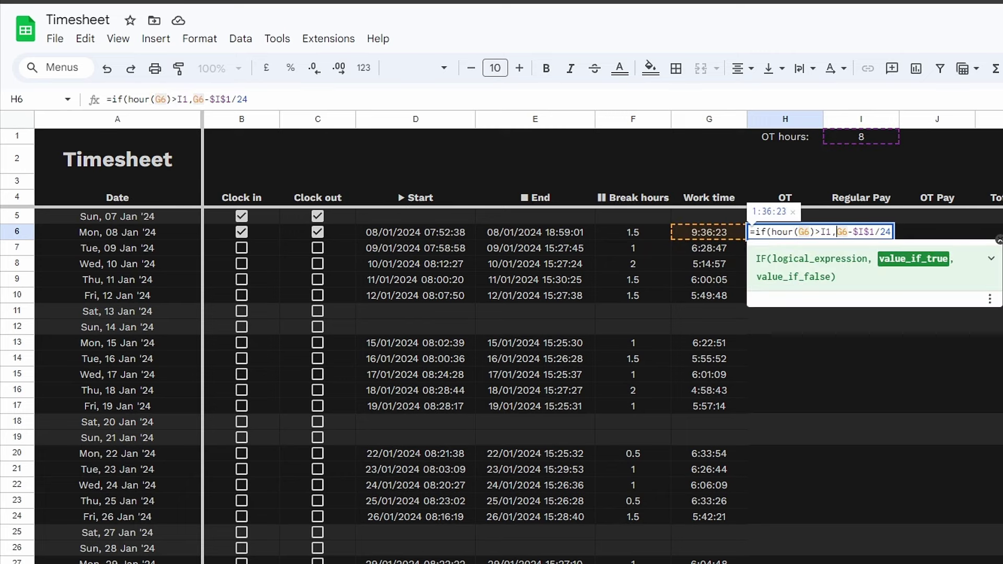
{"action": "left_click", "coordinate": [827, 232]}
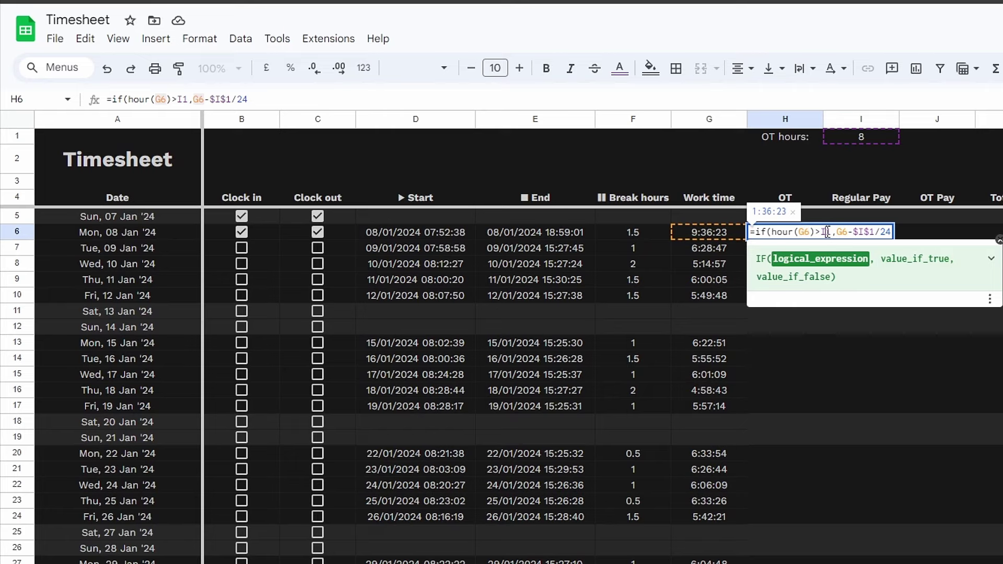
{"action": "key", "text": "F4"}
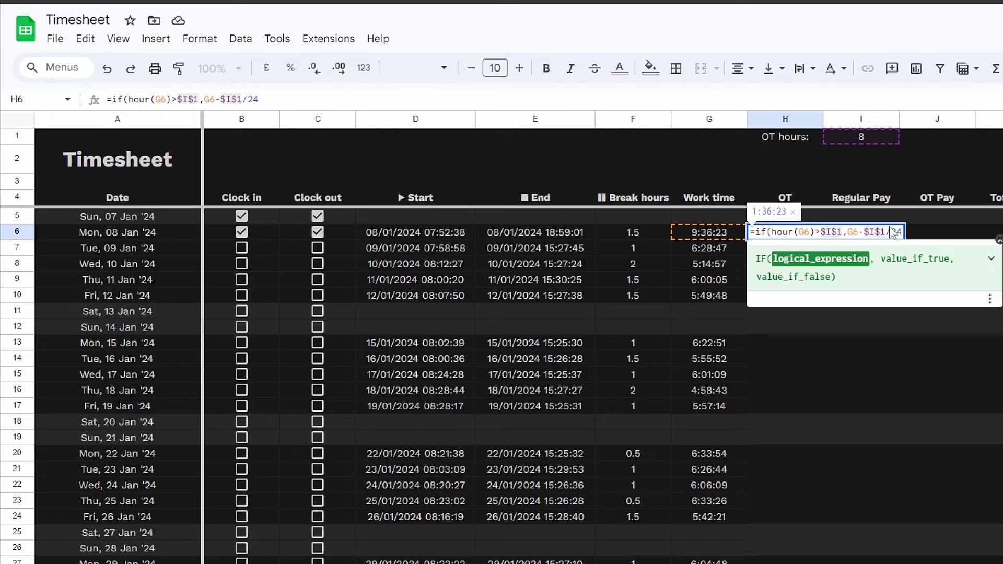
{"action": "key", "text": "Return"}
{"action": "left_click", "coordinate": [789, 232]}
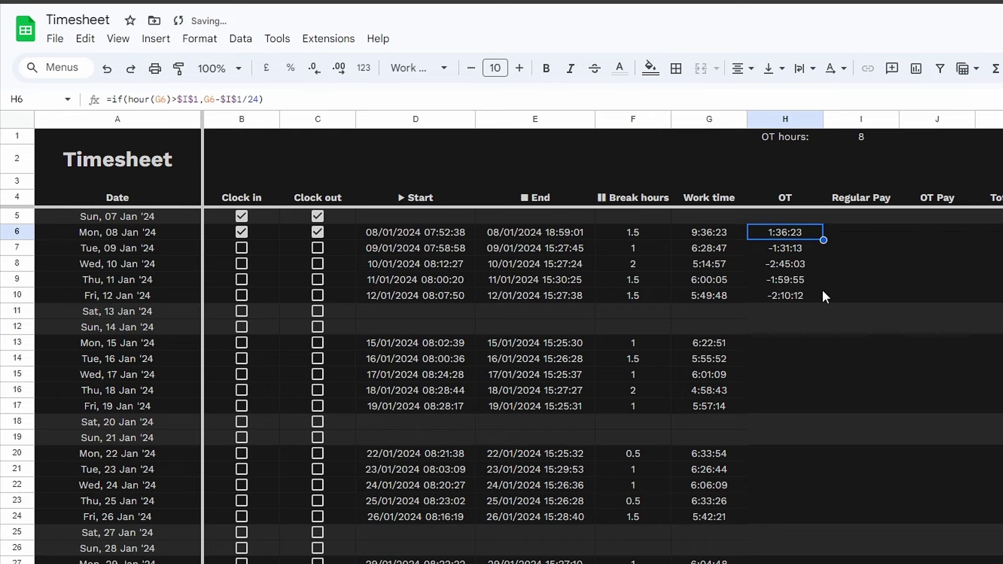
{"action": "left_click_drag", "start_coordinate": [824, 239], "coordinate": [823, 295]}
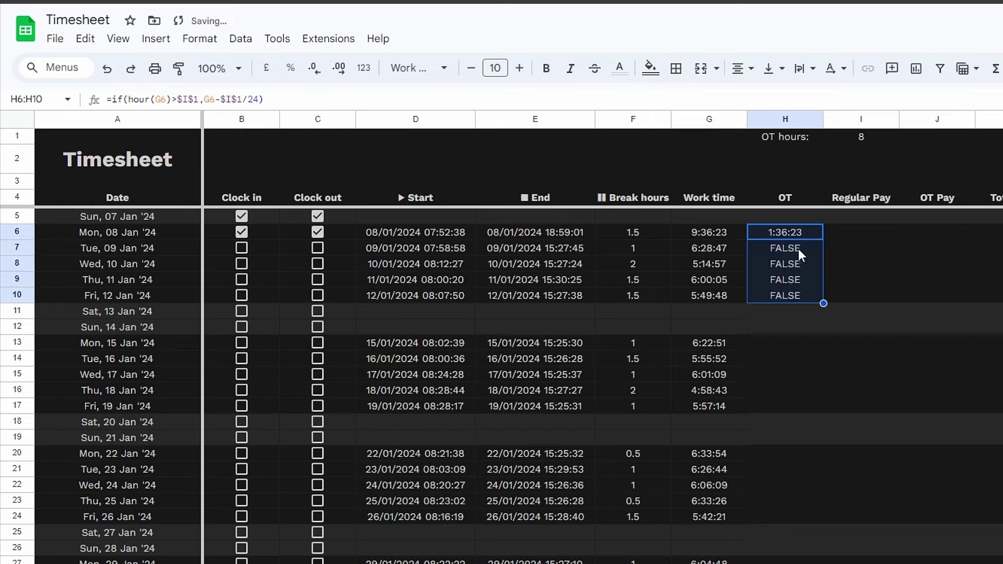
Add an empty value_if_false to the H6 IF formula and refill it to row 10
{"action": "left_click", "coordinate": [791, 230]}
{"action": "double_click", "coordinate": [791, 230]}
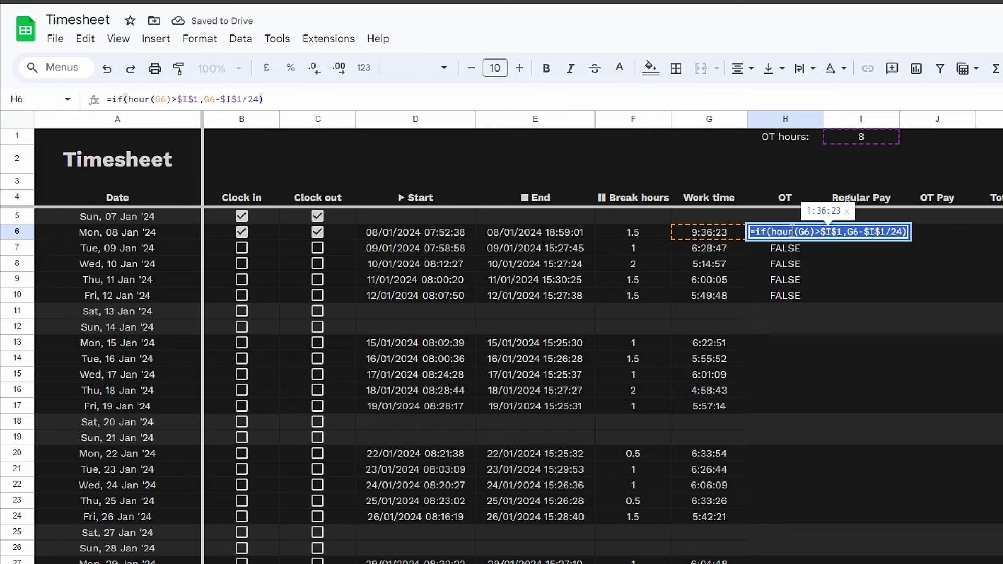
{"action": "left_click", "coordinate": [903, 233]}
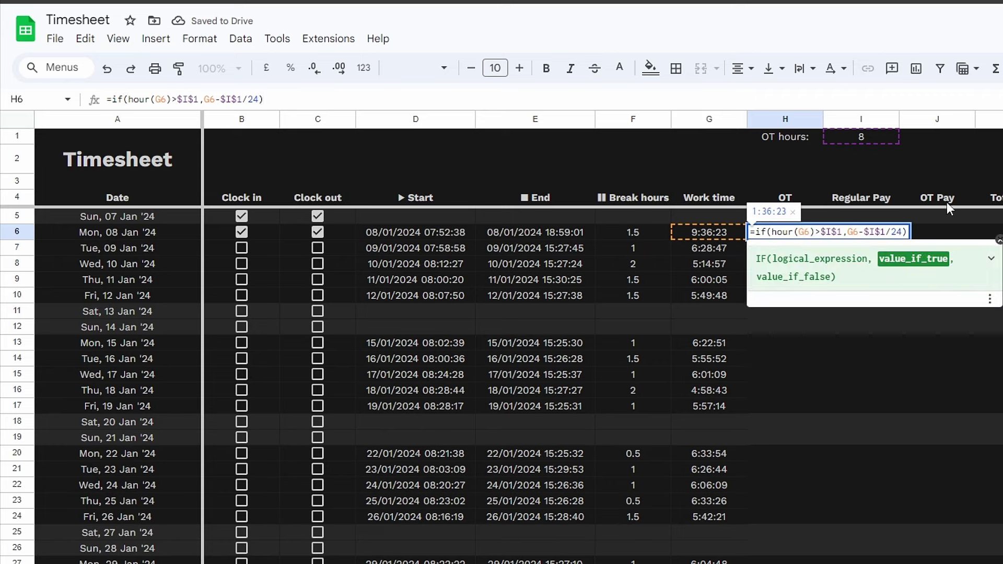
{"action": "type", "text": ","}
{"action": "key", "text": "Return"}
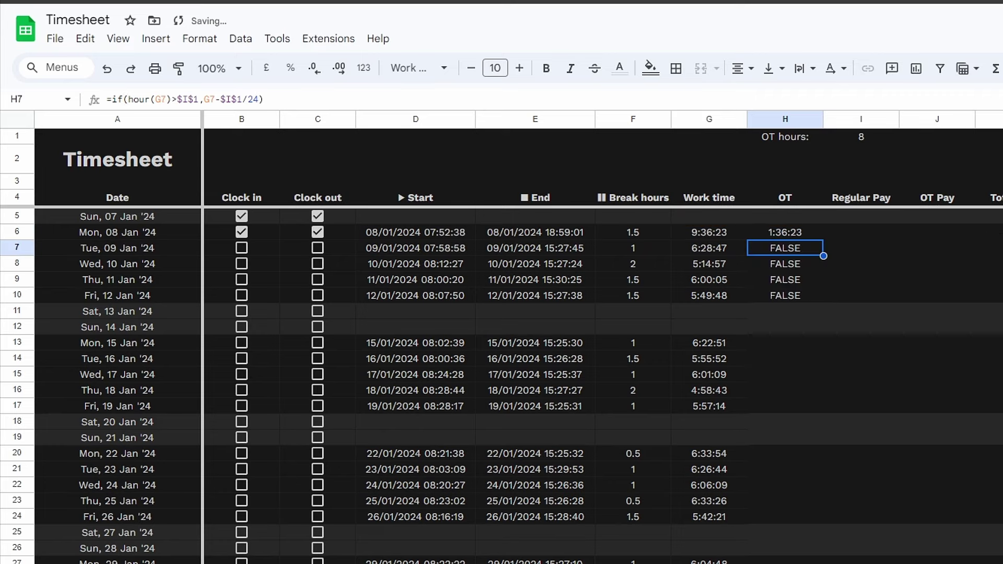
{"action": "left_click", "coordinate": [810, 232]}
{"action": "left_click_drag", "start_coordinate": [823, 241], "coordinate": [824, 295]}
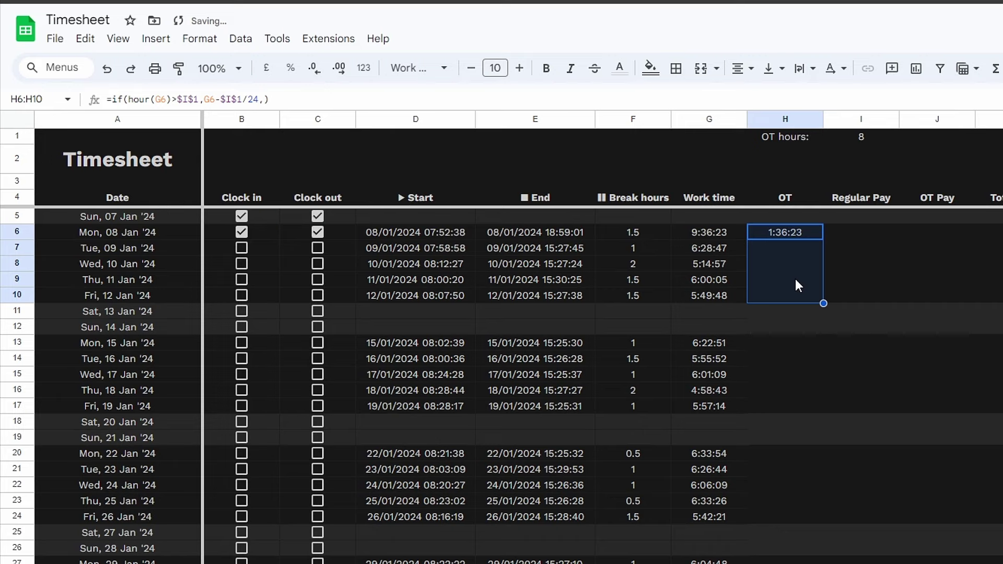
Change the E7 end time to 19:27:45 and check the overtime in H7
{"action": "left_click", "coordinate": [569, 249]}
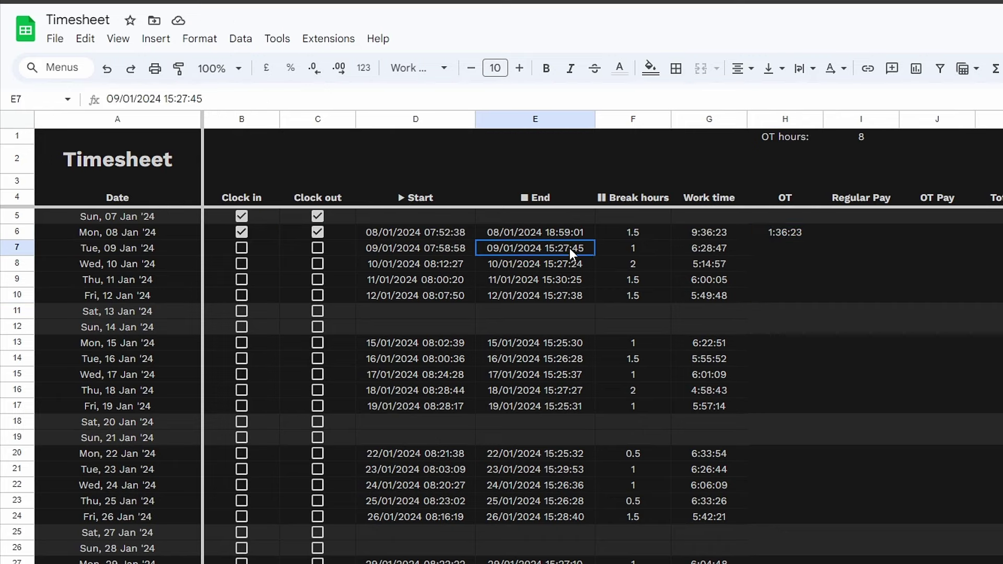
{"action": "double_click", "coordinate": [554, 252]}
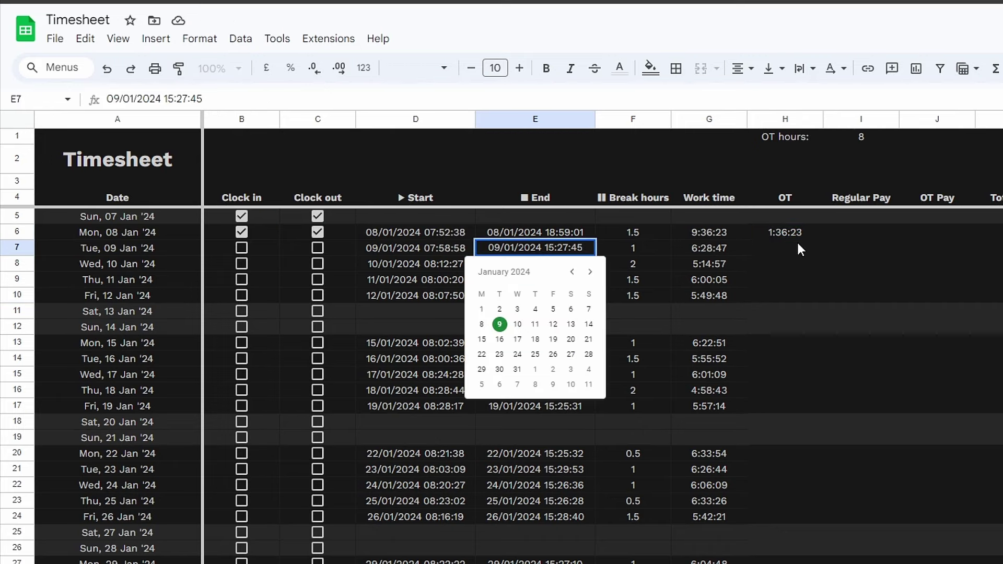
{"action": "key", "text": "BackSpace"}
{"action": "type", "text": "9"}
{"action": "key", "text": "Return"}
{"action": "left_click", "coordinate": [773, 248]}
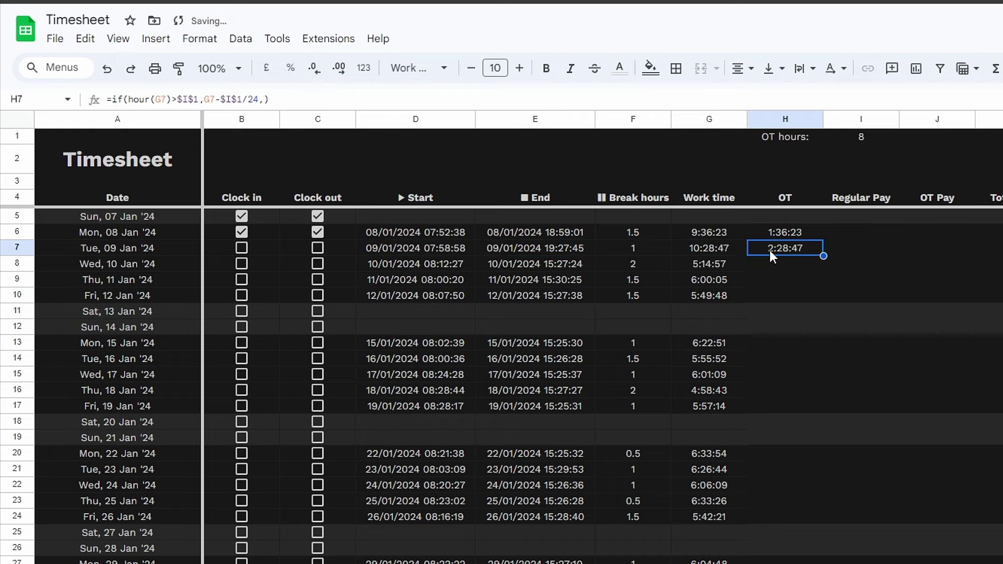
Copy H6's overtime formula and select down to the last row of the OT column
{"action": "key", "text": "Up"}
{"action": "key", "text": "ctrl+c"}
{"action": "key", "text": "shift+Down"}
{"action": "key", "text": "shift+Down"}
{"action": "key", "text": "shift+Down"}
{"action": "key", "text": "shift+Down"}
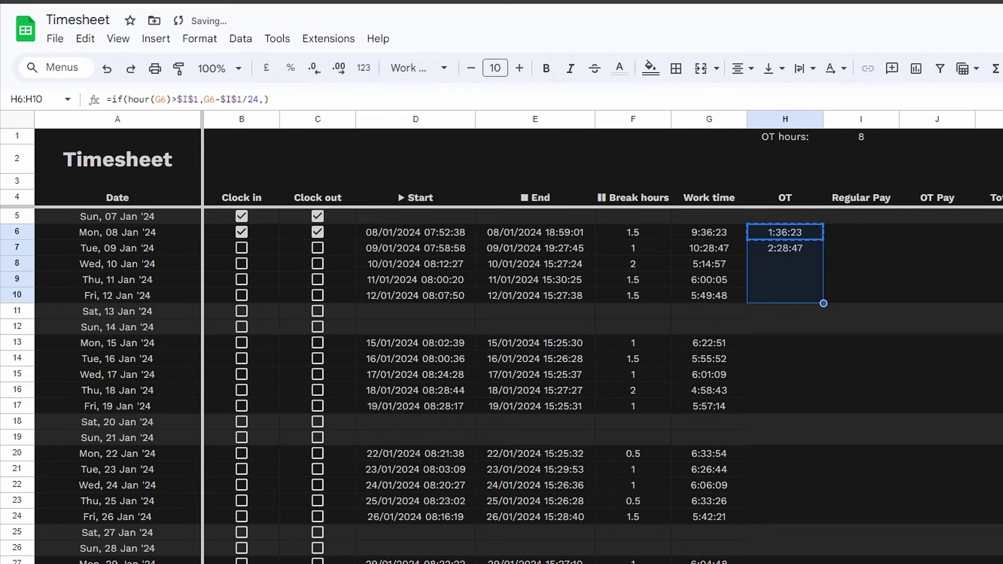
{"action": "key", "text": "ctrl+shift+Down"}
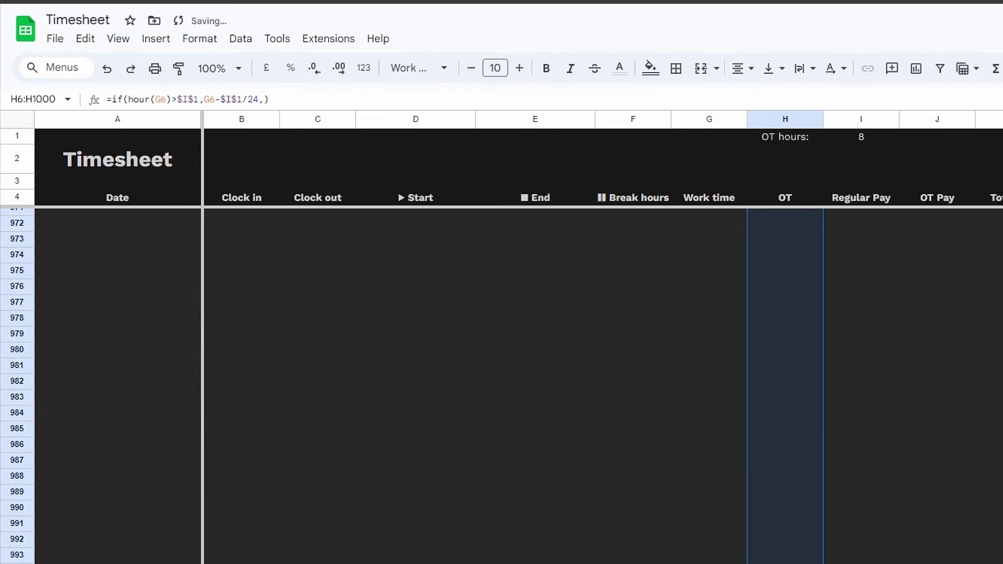
{"action": "key", "text": "ctrl+Home"}
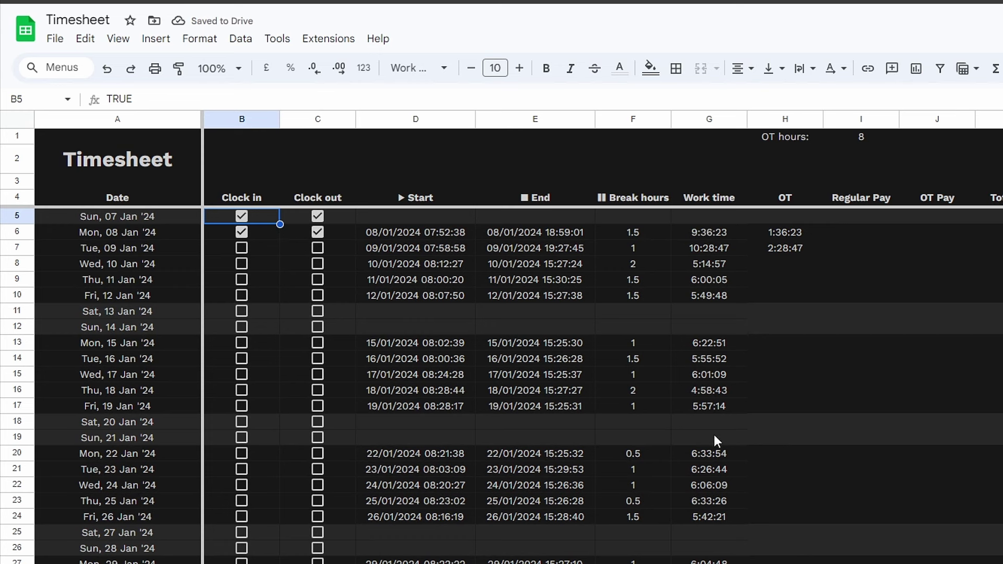
{"action": "scroll", "coordinate": [716, 449], "scroll_direction": "down", "scroll_amount": 10}
{"action": "scroll", "coordinate": [721, 470], "scroll_direction": "up", "scroll_amount": 10}
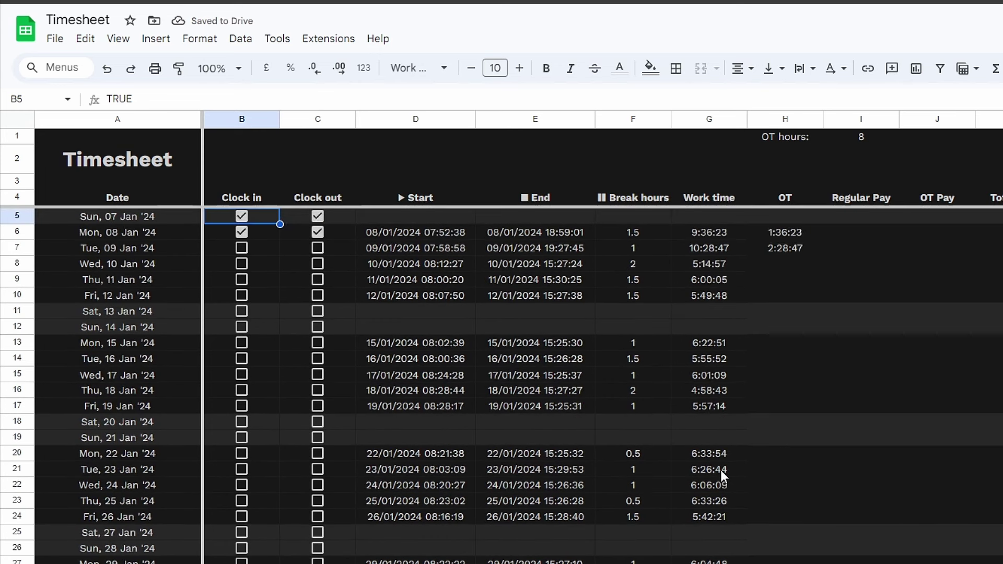
Change the E20 end time's hour to 20 and check the overtime in row 20
{"action": "double_click", "coordinate": [587, 453]}
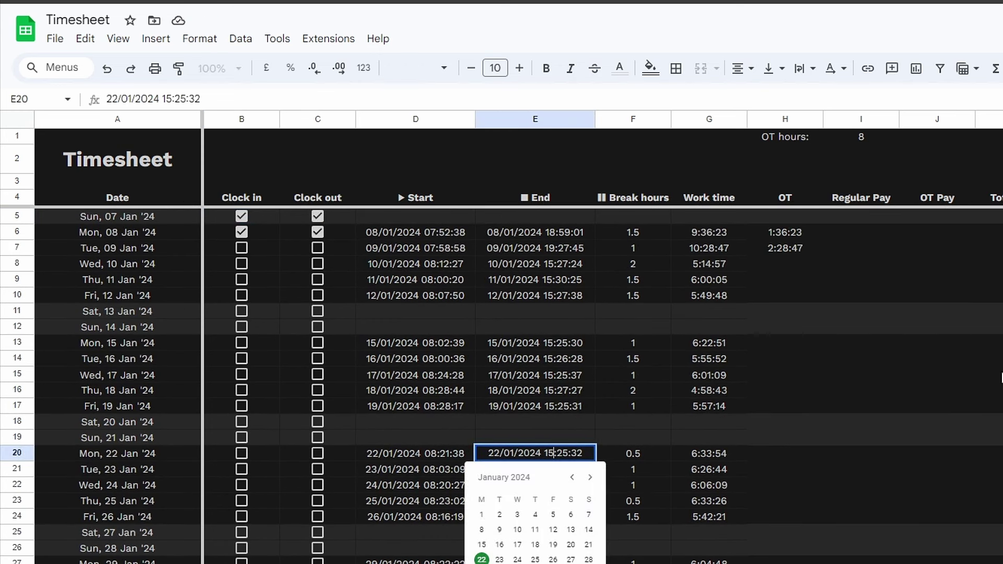
{"action": "key", "text": "BackSpace"}
{"action": "key", "text": "BackSpace"}
{"action": "type", "text": "20"}
{"action": "key", "text": "Return"}
{"action": "key", "text": "Up"}
{"action": "key", "text": "Right"}
{"action": "key", "text": "Right"}
{"action": "key", "text": "Right"}
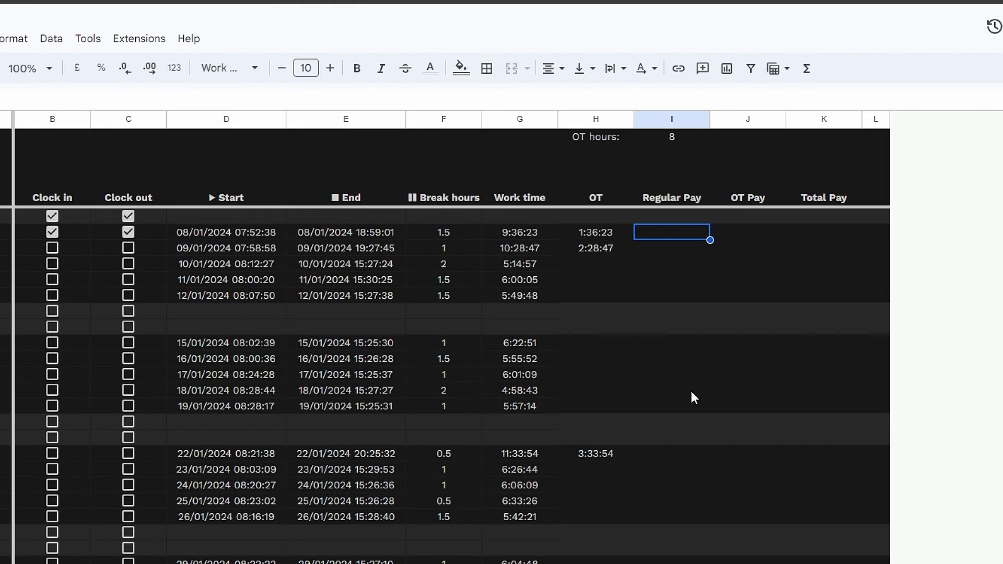
Add the 'Regular pay:' label with a rate of 23 below OT hours
{"action": "left_click", "coordinate": [613, 140]}
{"action": "left_click", "coordinate": [604, 153]}
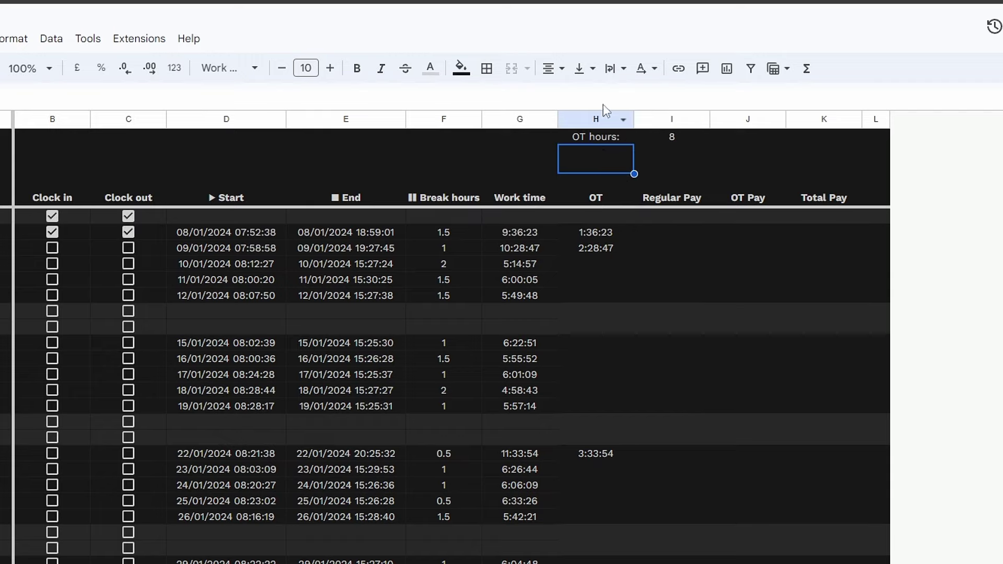
{"action": "type", "text": "Regular pay:"}
{"action": "key", "text": "Tab"}
{"action": "type", "text": "23"}
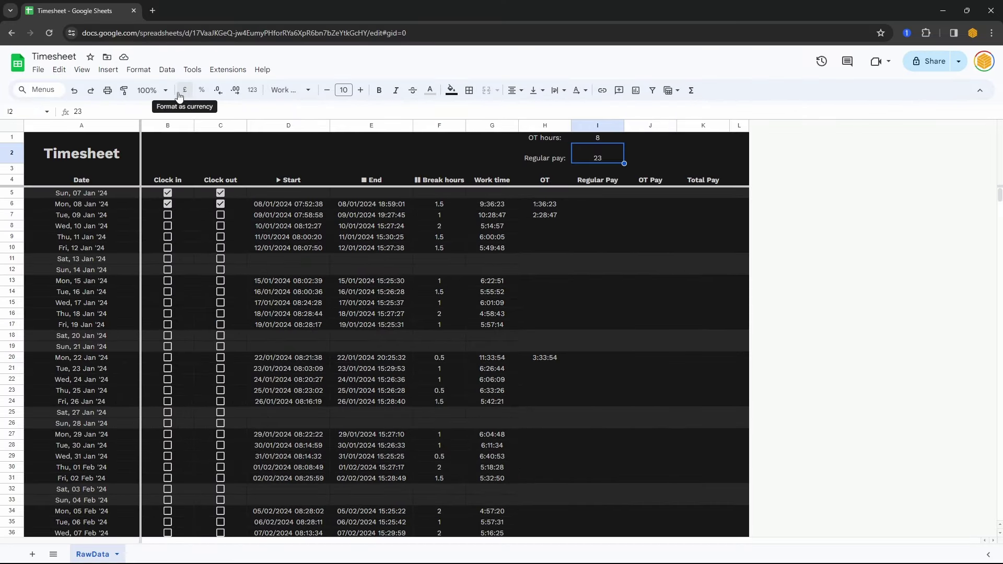
Set the spreadsheet locale to Australia in File settings and reload
{"action": "left_click", "coordinate": [38, 69]}
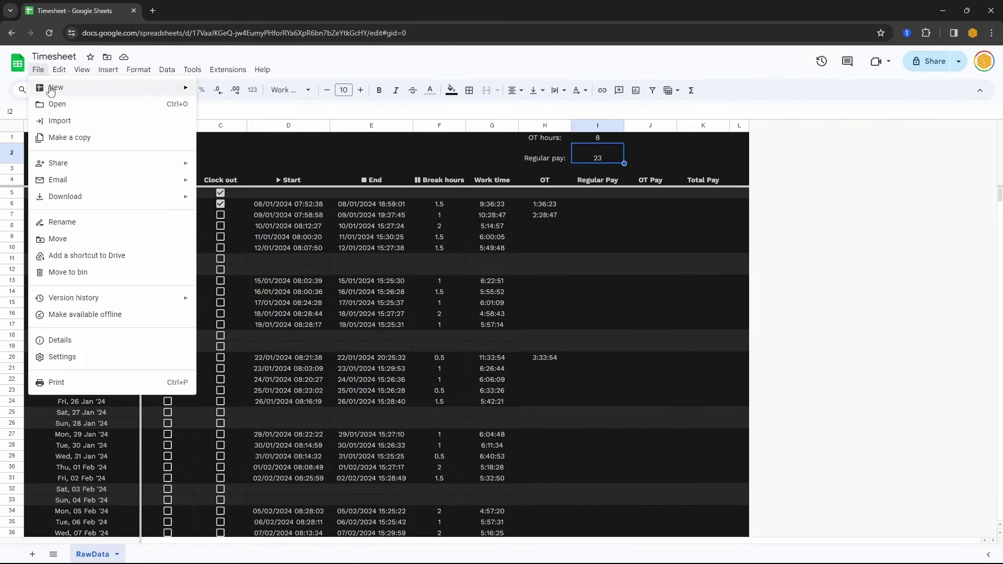
{"action": "left_click", "coordinate": [62, 360]}
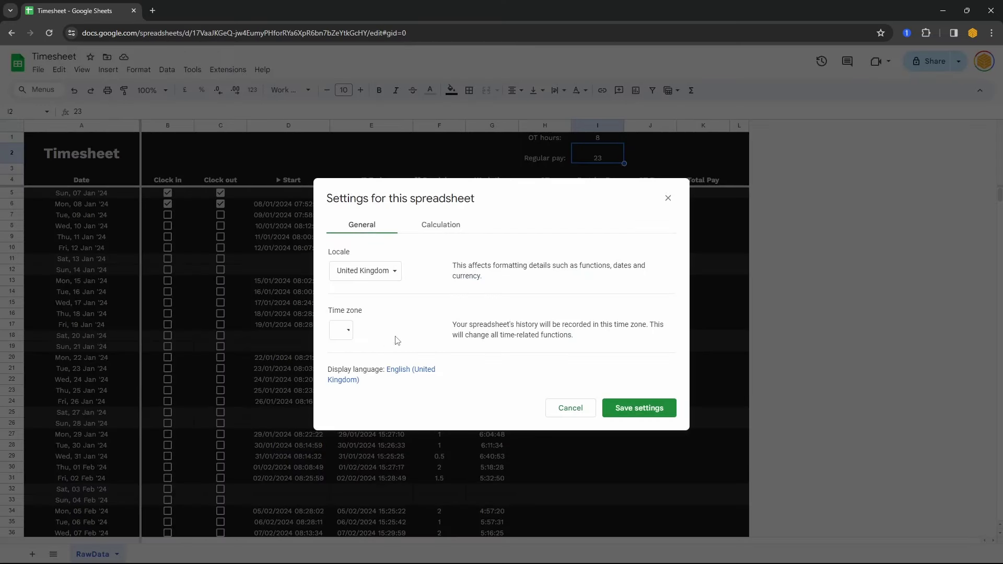
{"action": "left_click", "coordinate": [396, 280]}
{"action": "scroll", "coordinate": [396, 280], "scroll_direction": "up", "scroll_amount": 3}
{"action": "scroll", "coordinate": [395, 281], "scroll_direction": "up", "scroll_amount": 10}
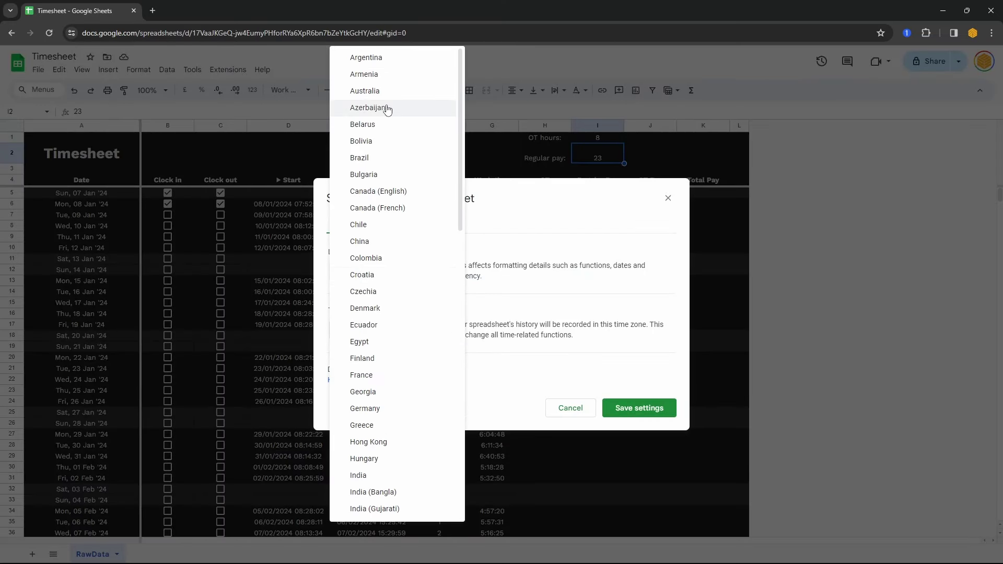
{"action": "scroll", "coordinate": [386, 284], "scroll_direction": "down", "scroll_amount": 15}
{"action": "scroll", "coordinate": [386, 280], "scroll_direction": "up", "scroll_amount": 3}
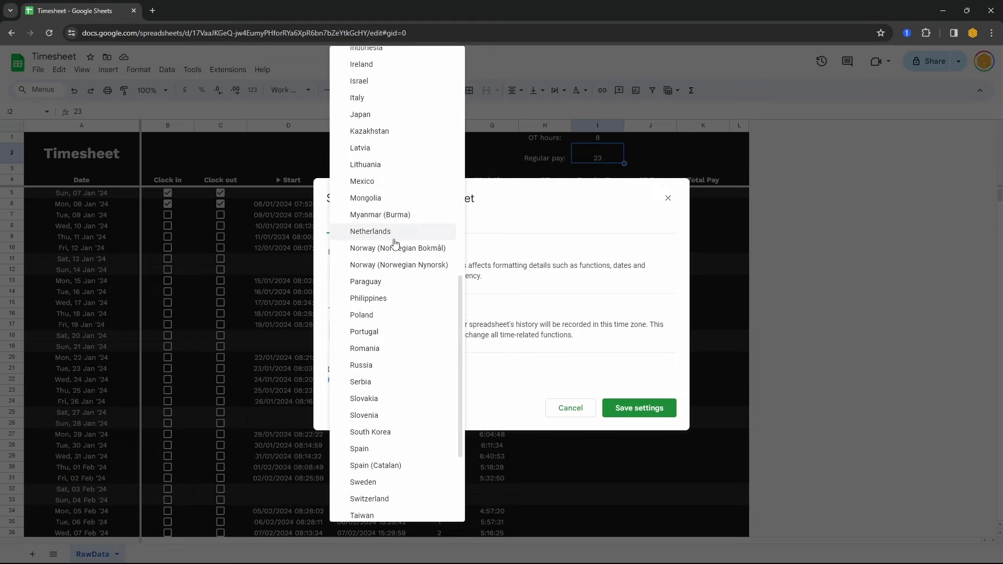
{"action": "scroll", "coordinate": [393, 246], "scroll_direction": "up", "scroll_amount": 10}
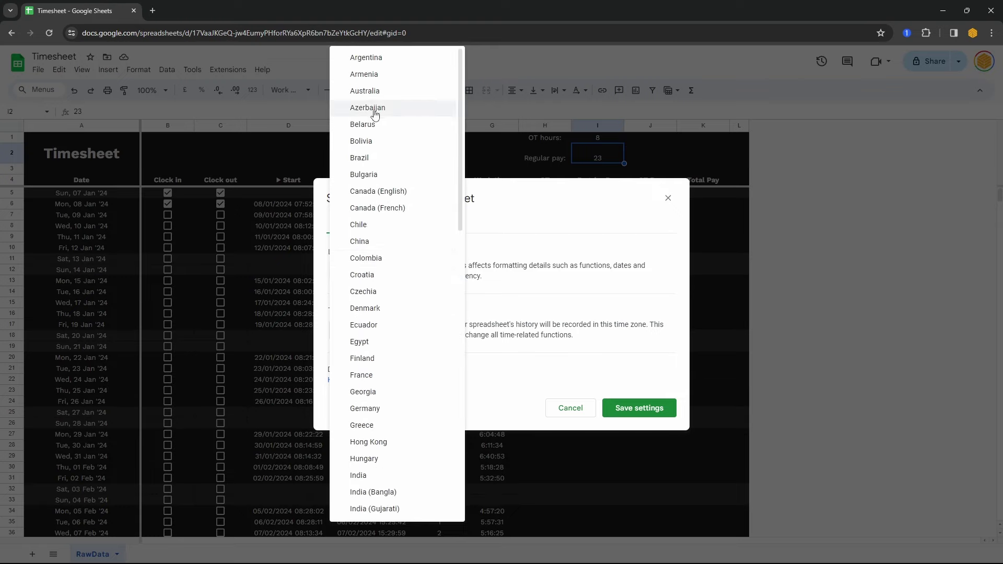
{"action": "left_click", "coordinate": [375, 89]}
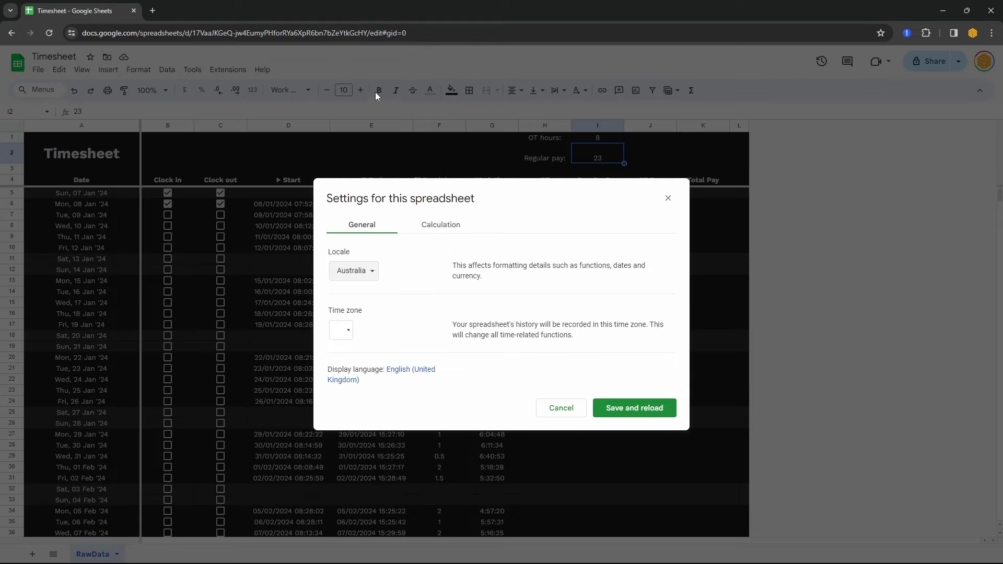
{"action": "left_click", "coordinate": [640, 411]}
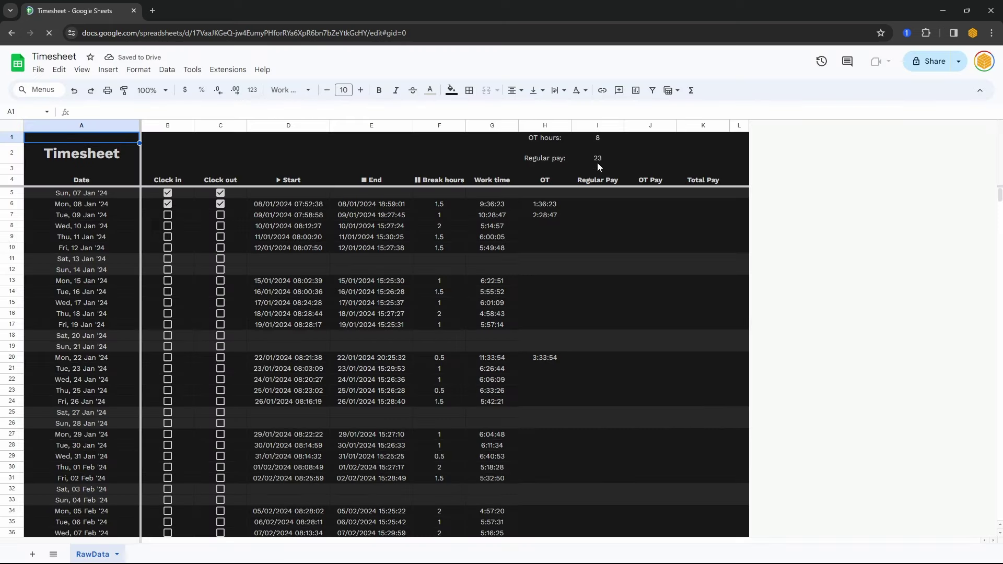
Format the pay rate as dollars and top-align the Regular pay row
{"action": "left_click", "coordinate": [185, 92]}
{"action": "left_click", "coordinate": [533, 90]}
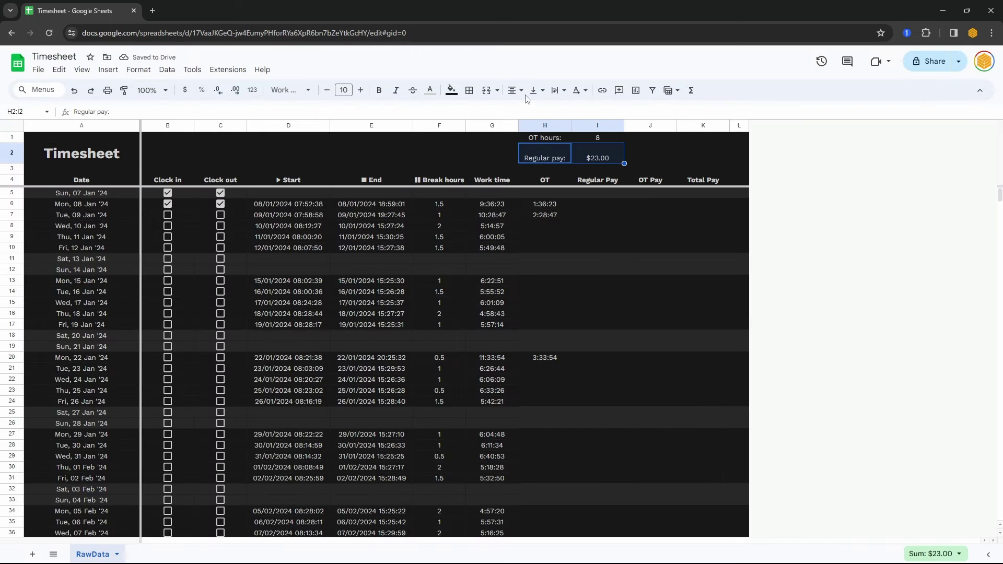
{"action": "left_click", "coordinate": [538, 115]}
Enter =if(hour(G6)>8,8*$I$2,G6*$I$2) in I6 and format it as currency ($184.00)
{"action": "left_click", "coordinate": [601, 205]}
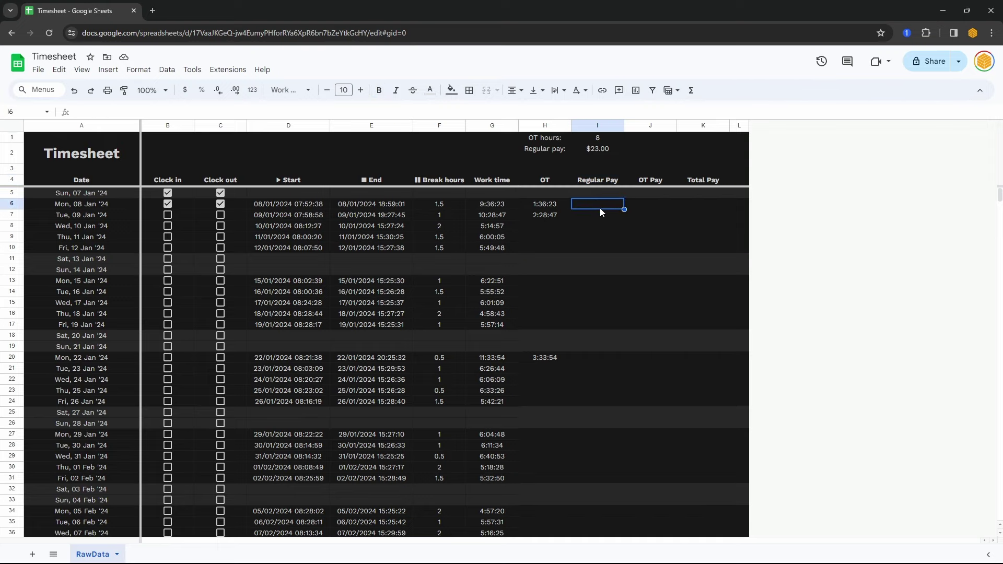
{"action": "type", "text": "=if(hou"}
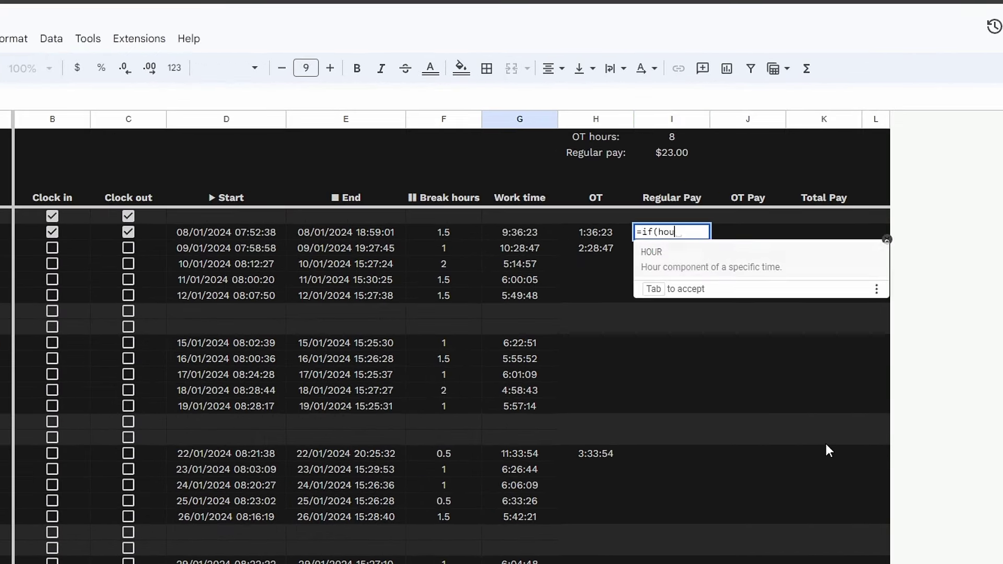
{"action": "type", "text": "r(G6)>"}
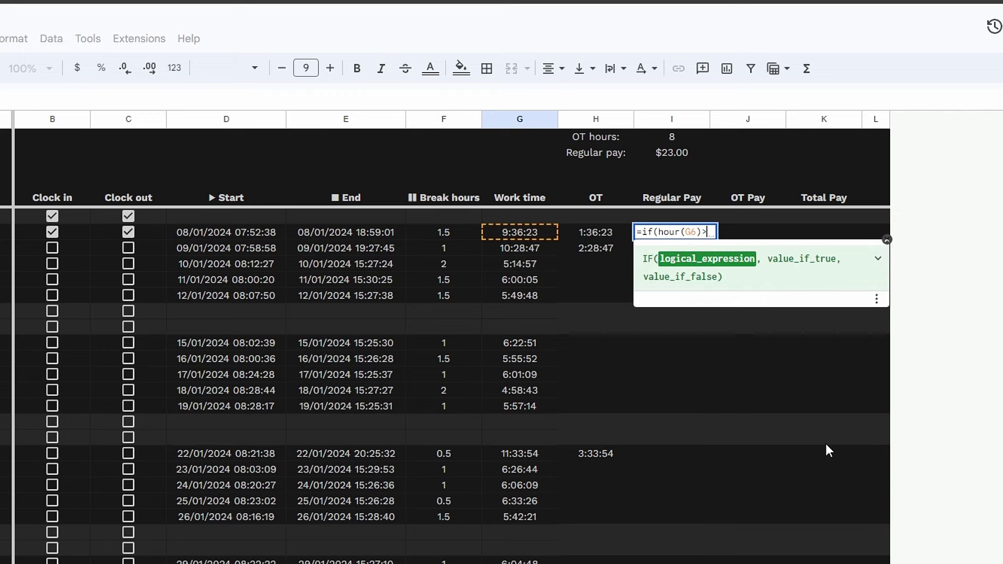
{"action": "type", "text": "8"}
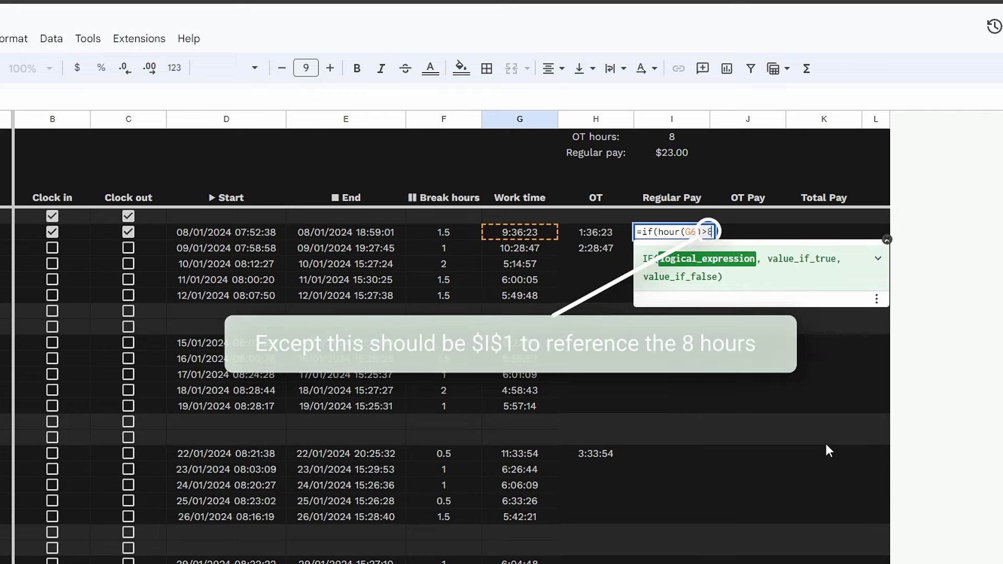
{"action": "type", "text": ","}
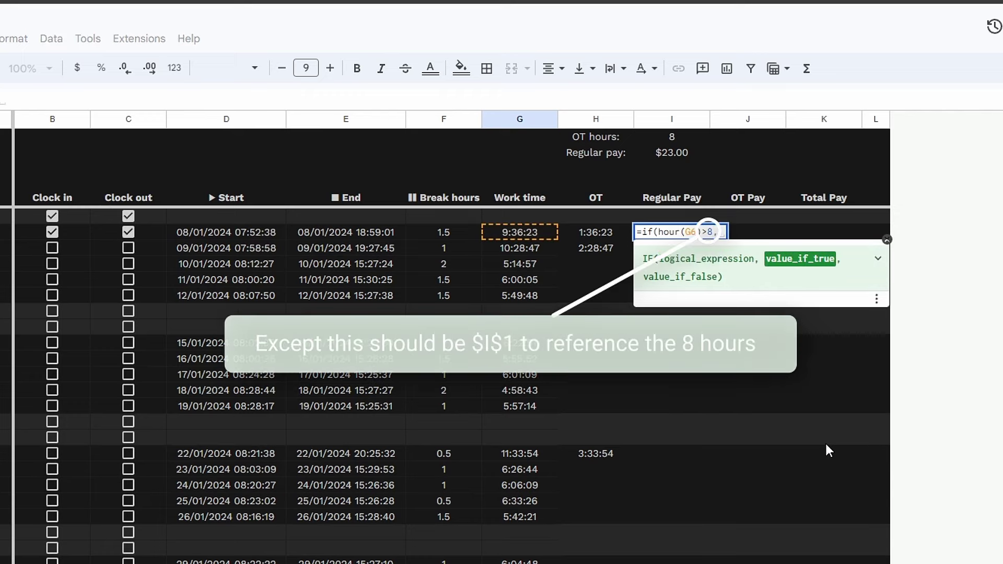
{"action": "type", "text": "8*"}
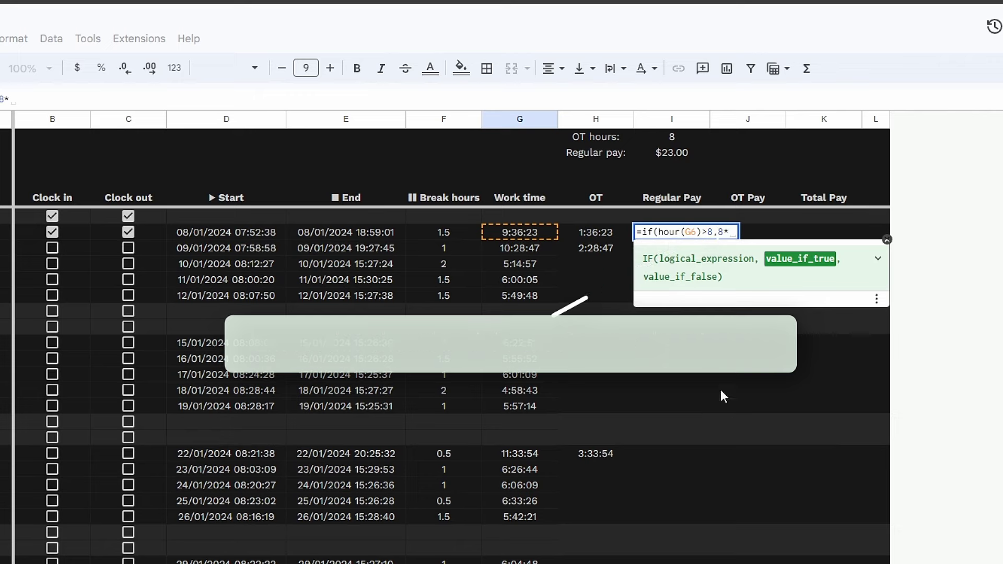
{"action": "left_click", "coordinate": [669, 152]}
{"action": "key", "text": "F4"}
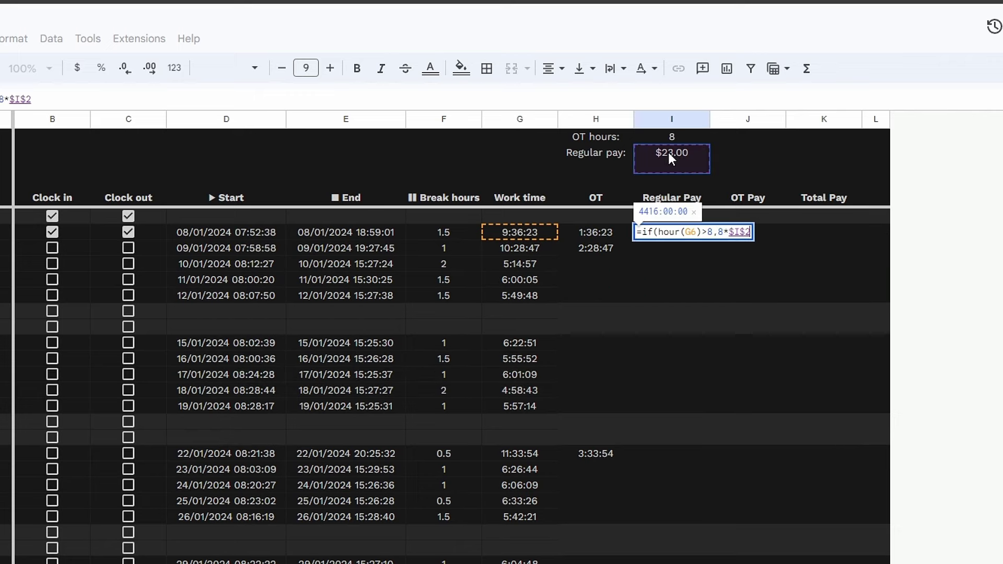
{"action": "type", "text": ","}
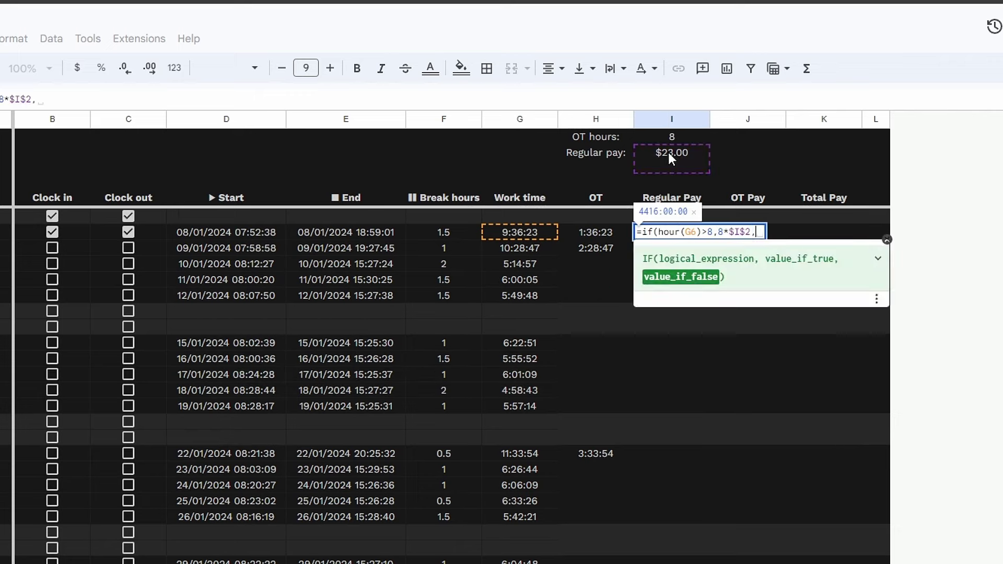
{"action": "left_click", "coordinate": [521, 233]}
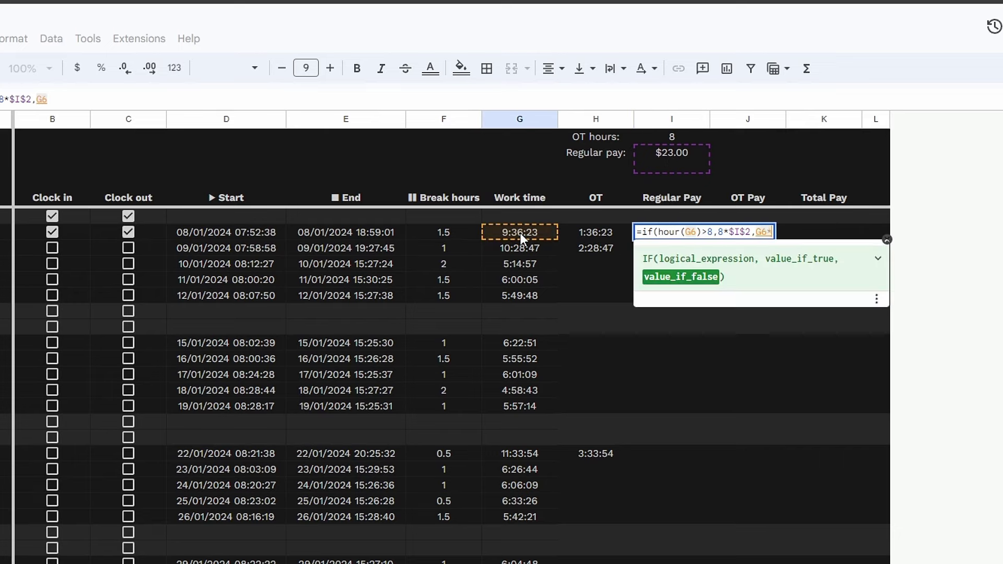
{"action": "type", "text": "*"}
{"action": "left_click", "coordinate": [678, 161]}
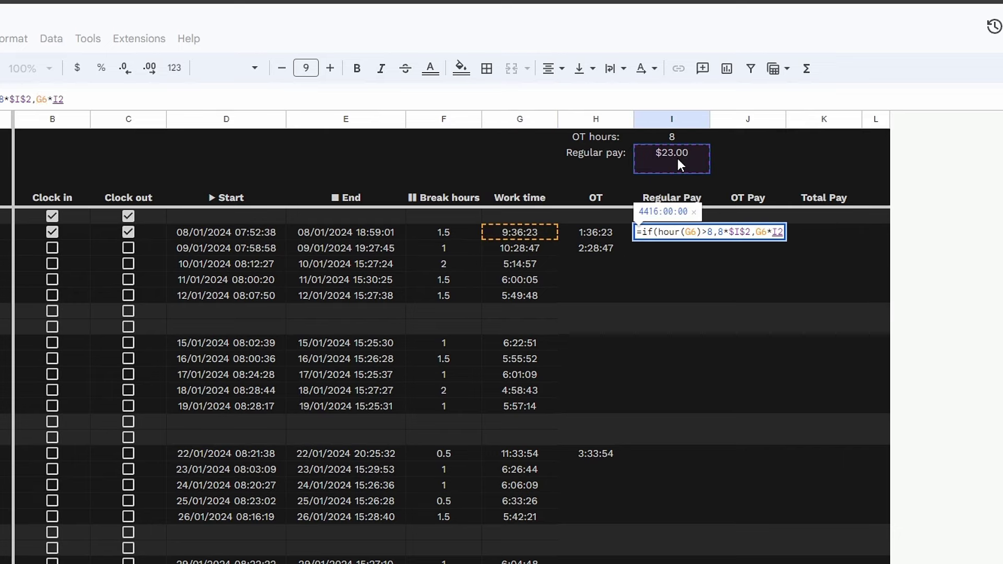
{"action": "key", "text": "F4"}
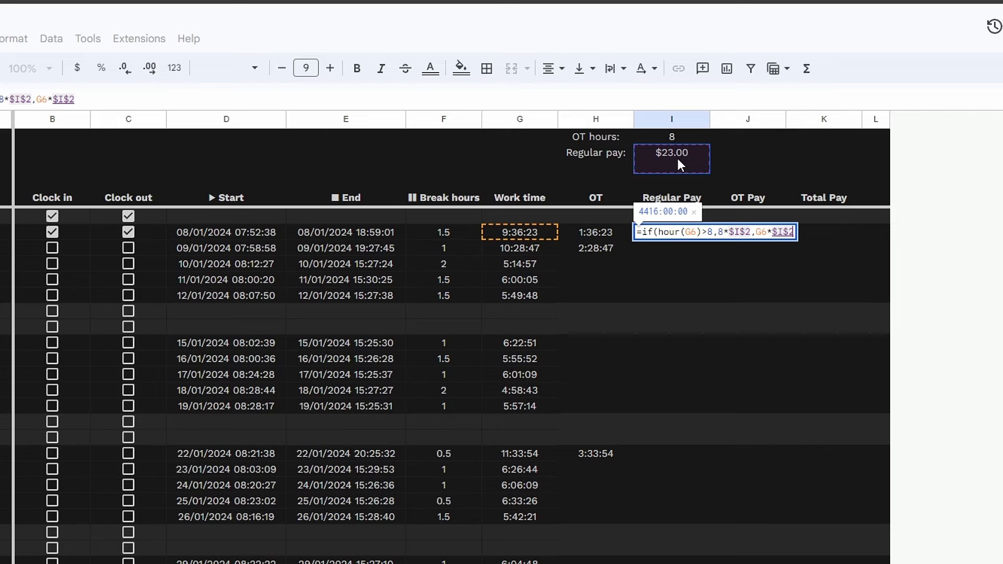
{"action": "key", "text": "Return"}
{"action": "key", "text": "Escape"}
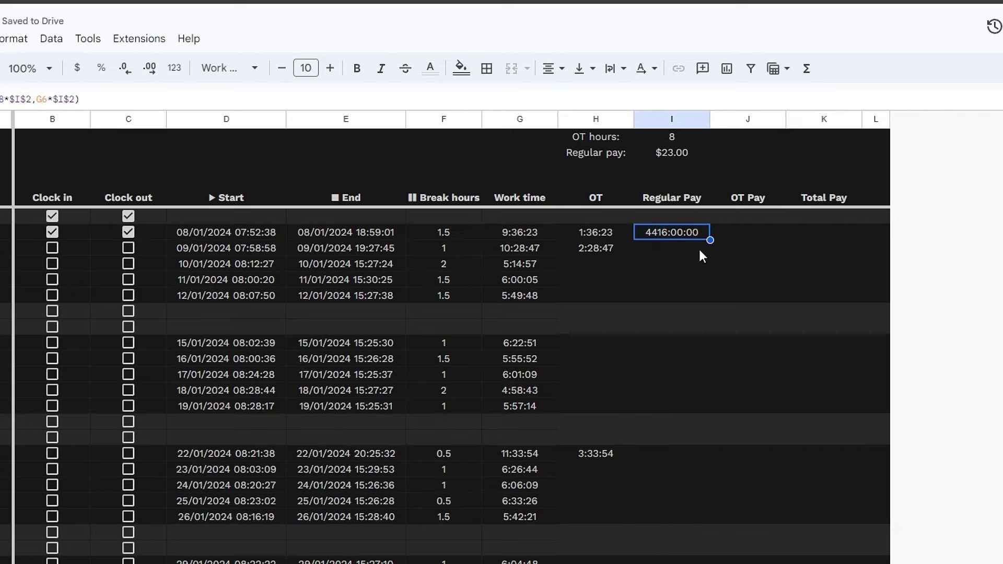
{"action": "left_click", "coordinate": [77, 69]}
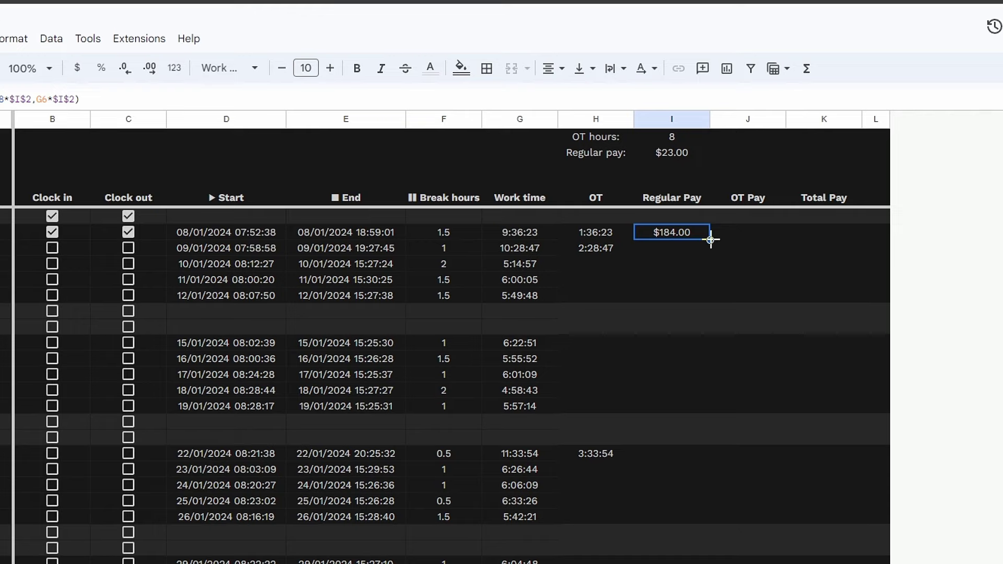
Fill the Regular Pay formula down the column and check the results against the work times
{"action": "left_click_drag", "start_coordinate": [711, 286], "coordinate": [711, 293]}
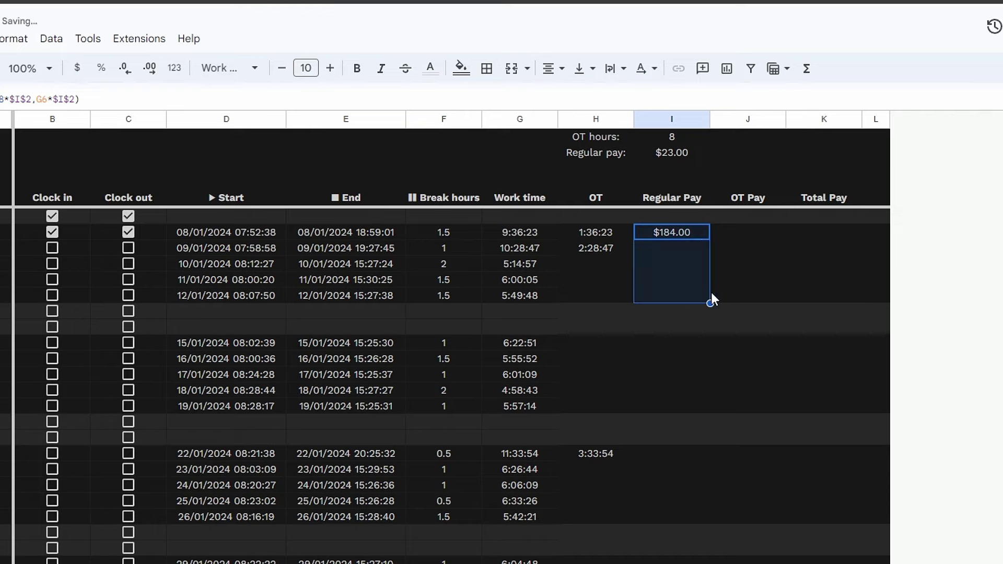
{"action": "left_click", "coordinate": [670, 246]}
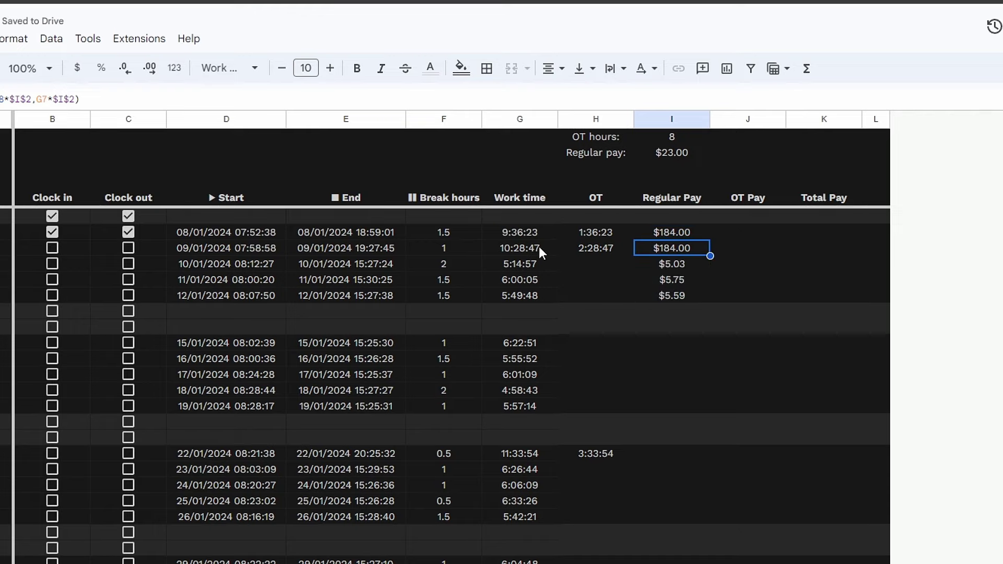
{"action": "left_click", "coordinate": [539, 246]}
{"action": "left_click", "coordinate": [675, 246]}
{"action": "left_click_drag", "start_coordinate": [760, 232], "coordinate": [762, 249]}
{"action": "left_click", "coordinate": [669, 265]}
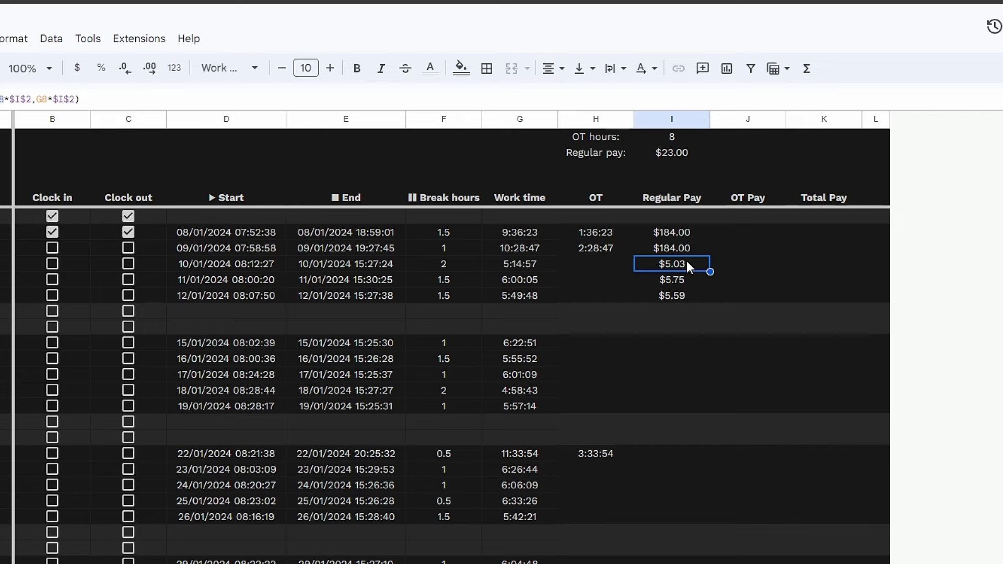
Correct I8's formula to G8*24*$I$2 and paste it into I9:I10
{"action": "double_click", "coordinate": [688, 262]}
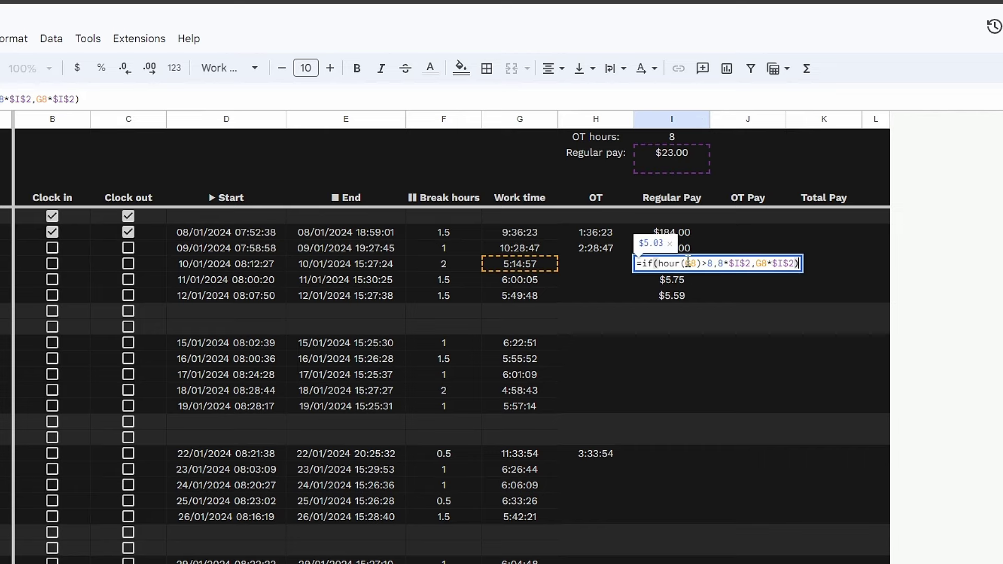
{"action": "double_click", "coordinate": [761, 263]}
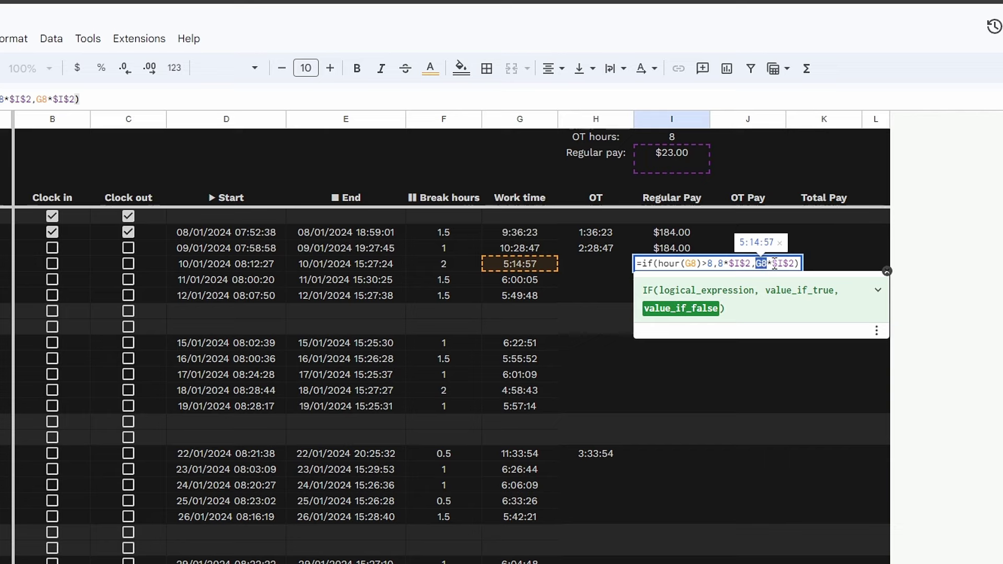
{"action": "key", "text": "End"}
{"action": "type", "text": "*24"}
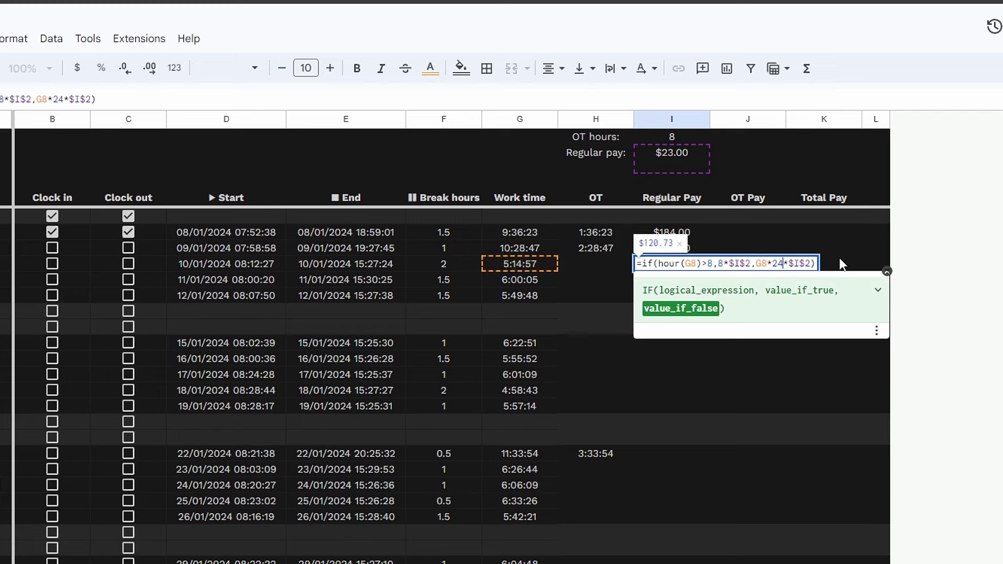
{"action": "key", "text": "Return"}
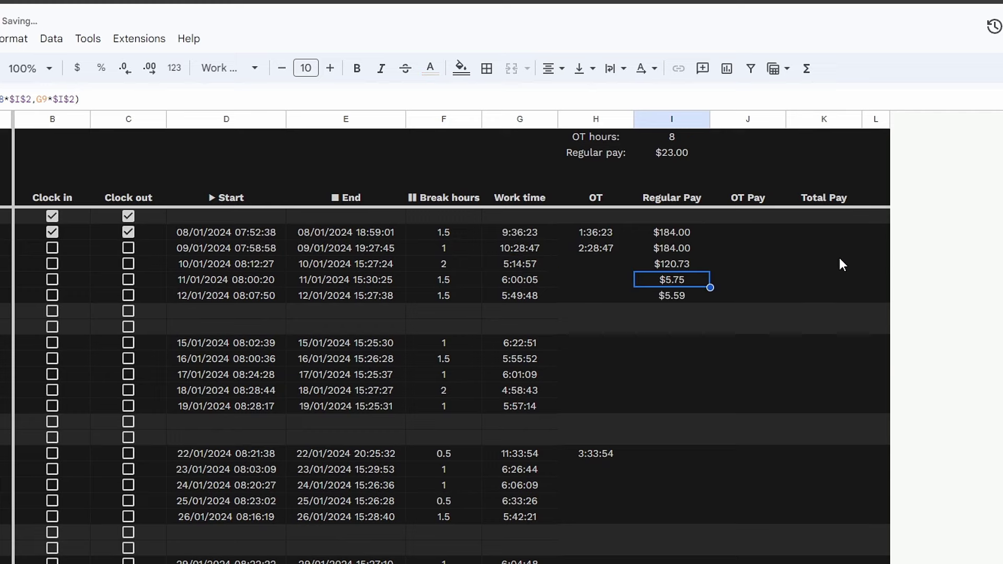
{"action": "key", "text": "Up"}
{"action": "key", "text": "ctrl+c"}
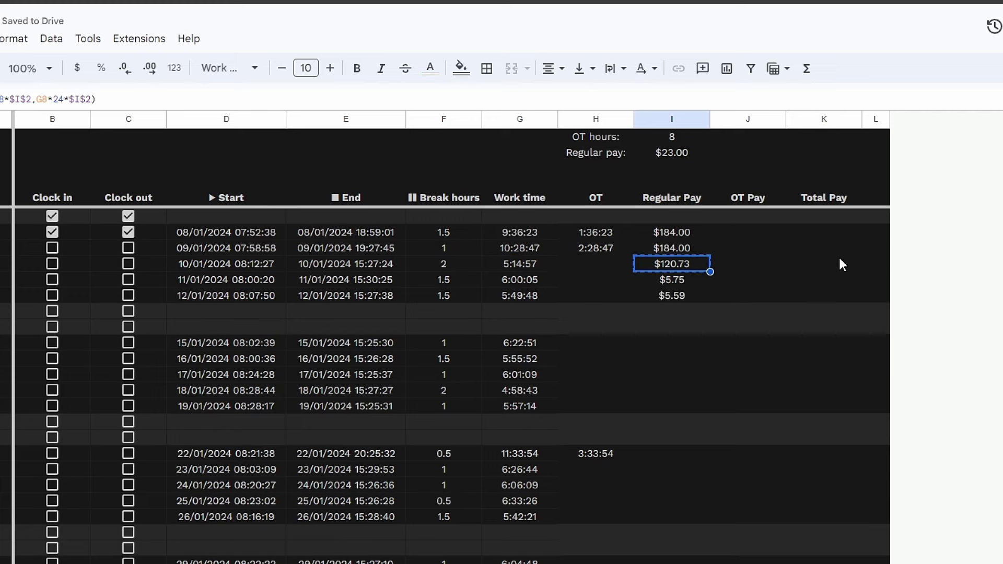
{"action": "key", "text": "shift+Down"}
{"action": "key", "text": "shift+Down"}
{"action": "key", "text": "ctrl+v"}
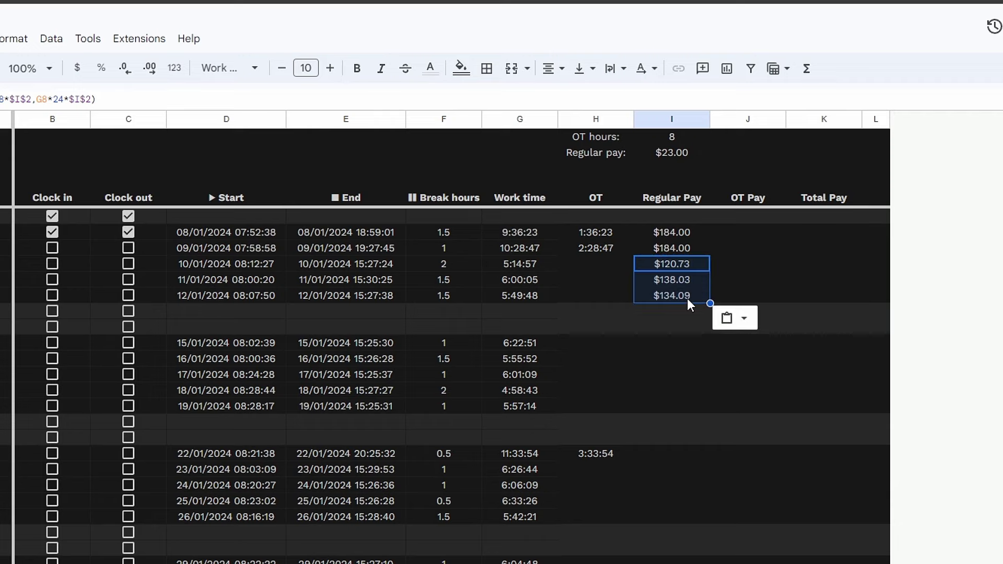
Enter an OT pay multiplier of 1.5 in K2 and bold the OT pay, OT hours and Regular pay labels
{"action": "key", "text": "Right"}
{"action": "key", "text": "Up"}
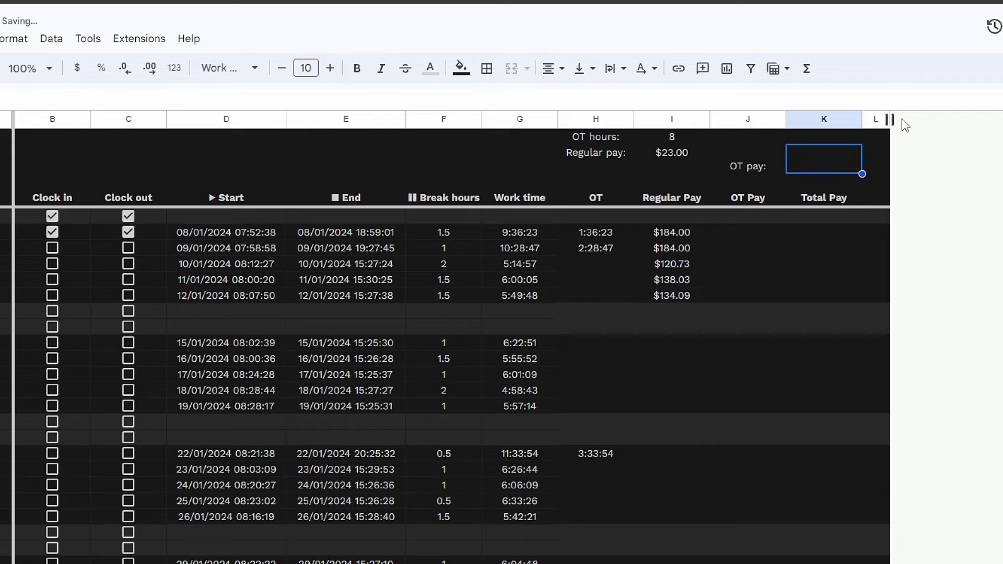
{"action": "type", "text": "1.5"}
{"action": "key", "text": "Left"}
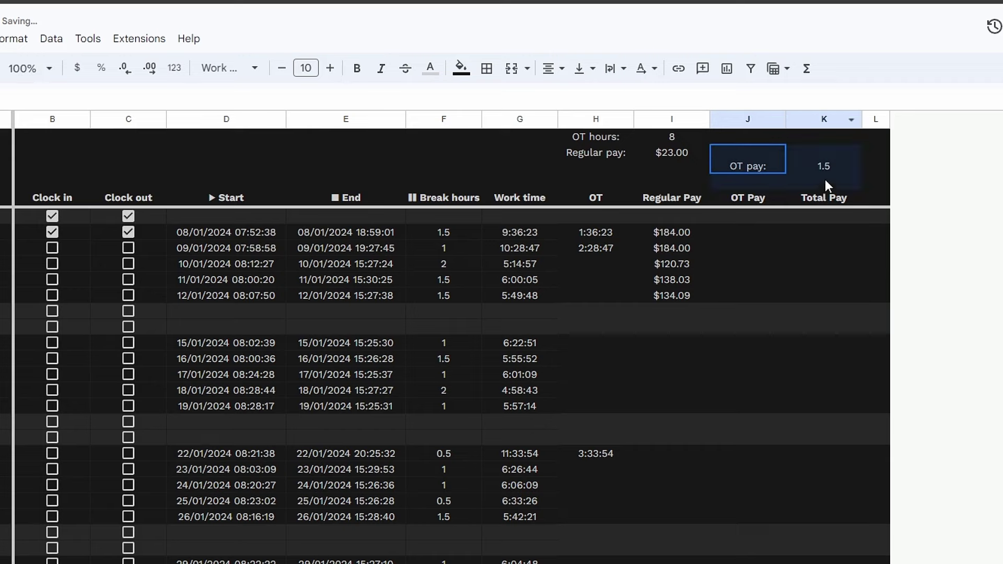
{"action": "left_click", "coordinate": [816, 149], "text": "shift"}
{"action": "left_click", "coordinate": [585, 68]}
{"action": "left_click", "coordinate": [579, 88]}
{"action": "key", "text": "shift+Left"}
{"action": "key", "text": "ctrl+b"}
{"action": "left_click_drag", "start_coordinate": [624, 139], "coordinate": [624, 152]}
{"action": "key", "text": "ctrl+b"}
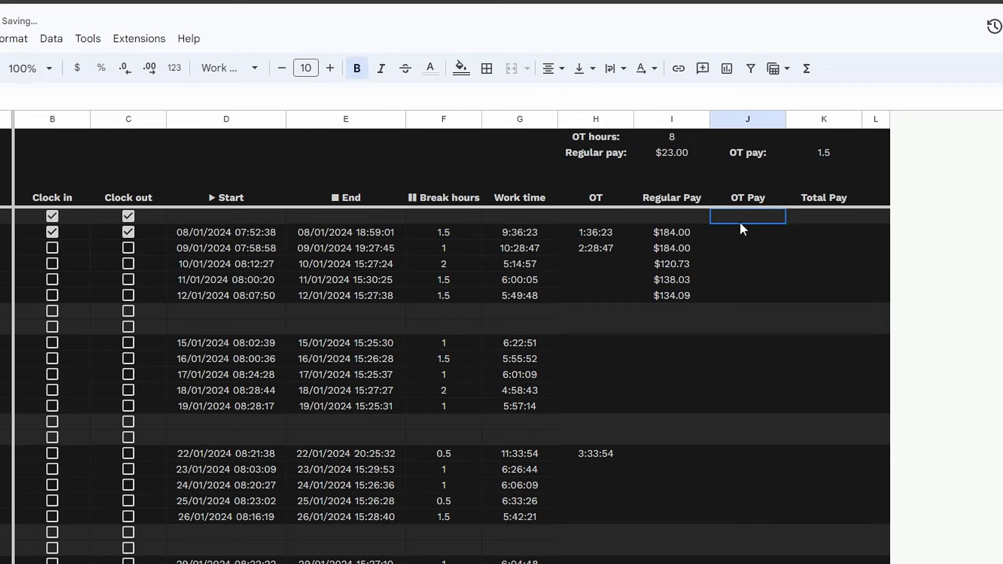
{"action": "left_click", "coordinate": [750, 228]}
Enter the OT Pay formula =H6*24*$I$2*$K$2 in J6
{"action": "type", "text": "="}
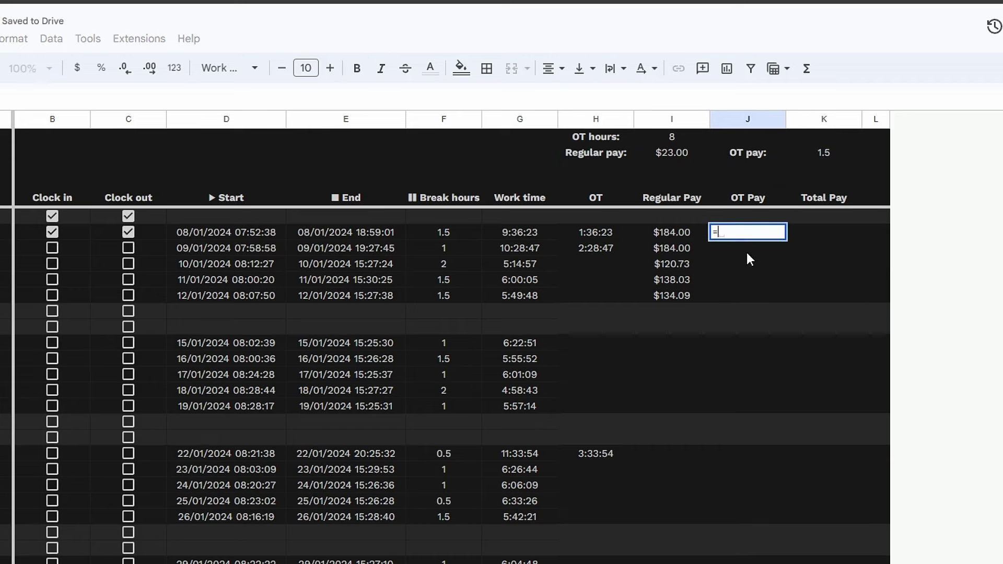
{"action": "left_click", "coordinate": [611, 233]}
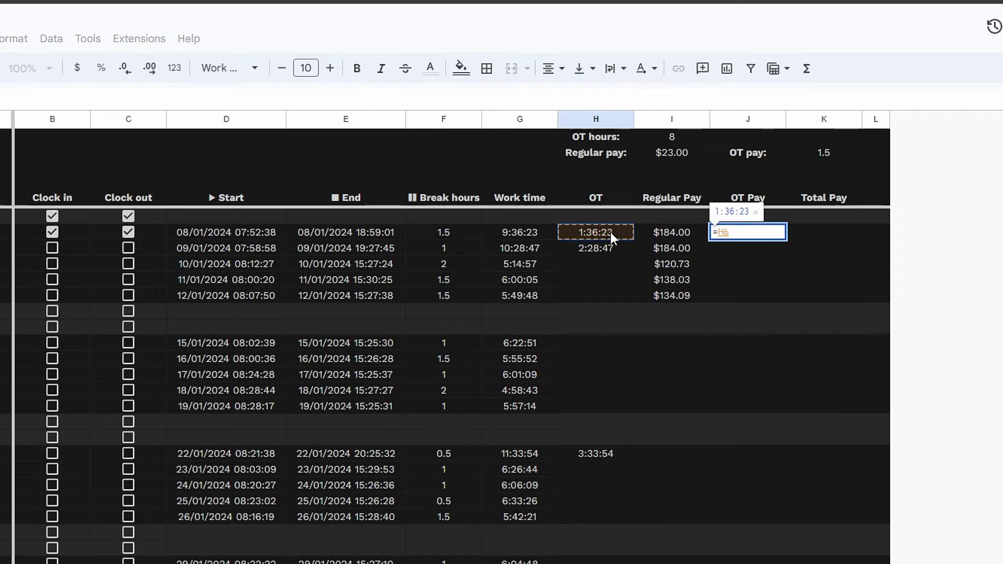
{"action": "type", "text": "*24"}
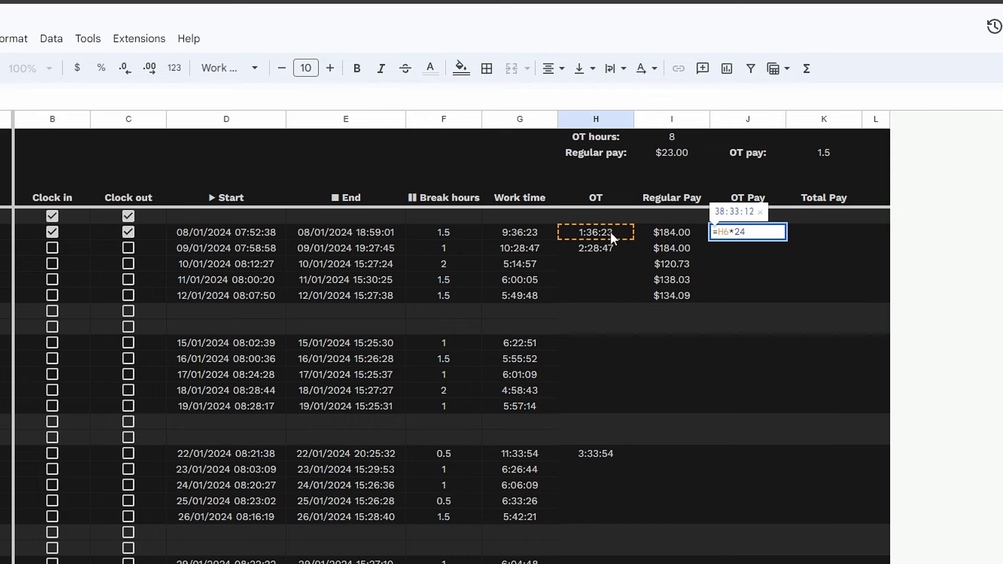
{"action": "type", "text": "*"}
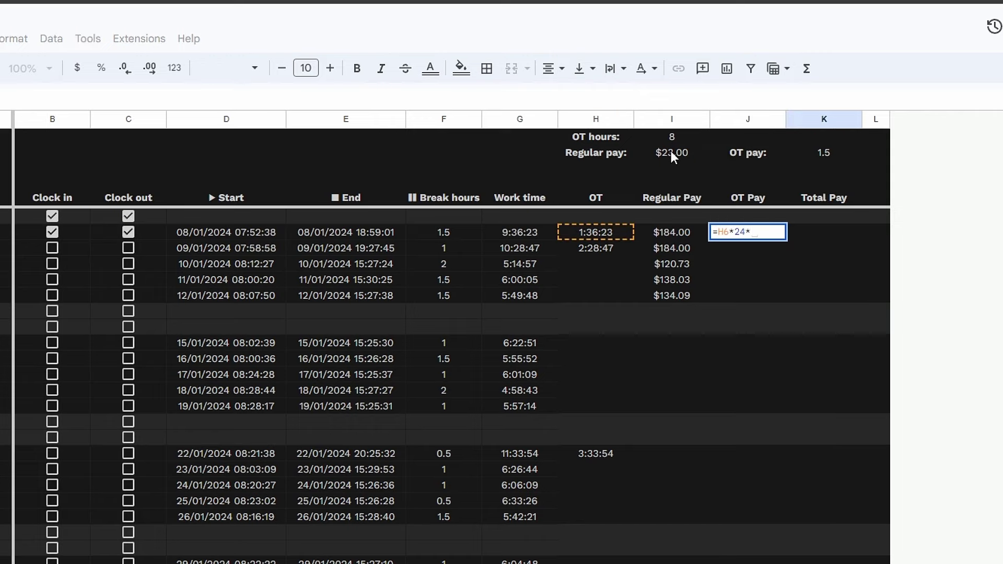
{"action": "left_click", "coordinate": [671, 151]}
{"action": "type", "text": "*"}
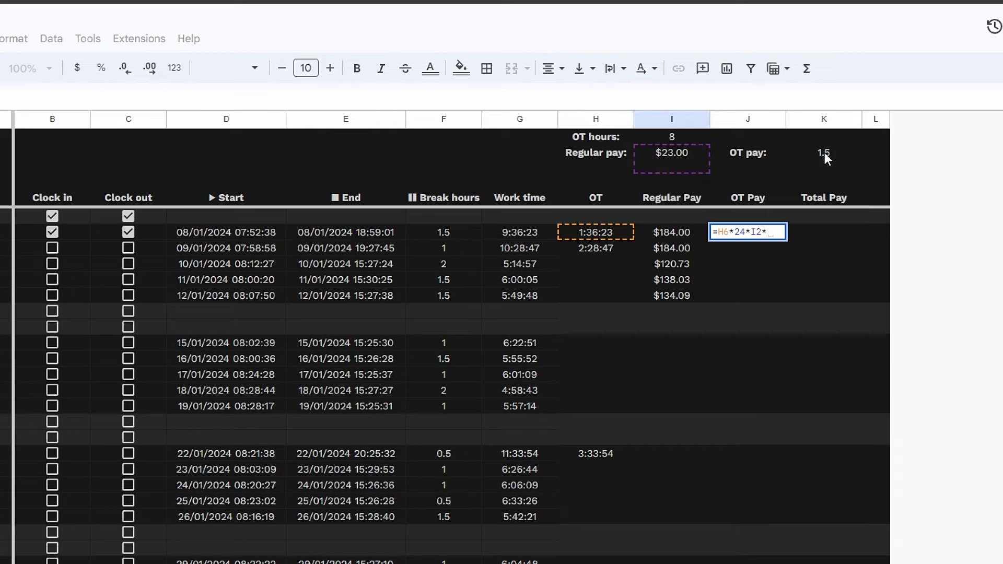
{"action": "left_click", "coordinate": [824, 156]}
{"action": "key", "text": "F4"}
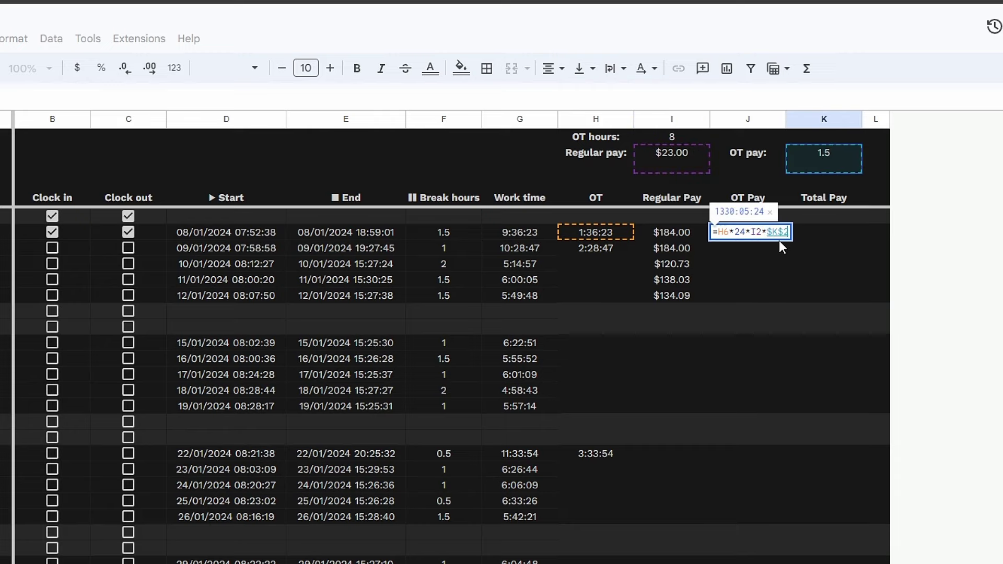
{"action": "key", "text": "Left"}
{"action": "key", "text": "Left"}
{"action": "key", "text": "Left"}
{"action": "key", "text": "Left"}
{"action": "key", "text": "Left"}
{"action": "key", "text": "F4"}
{"action": "key", "text": "Return"}
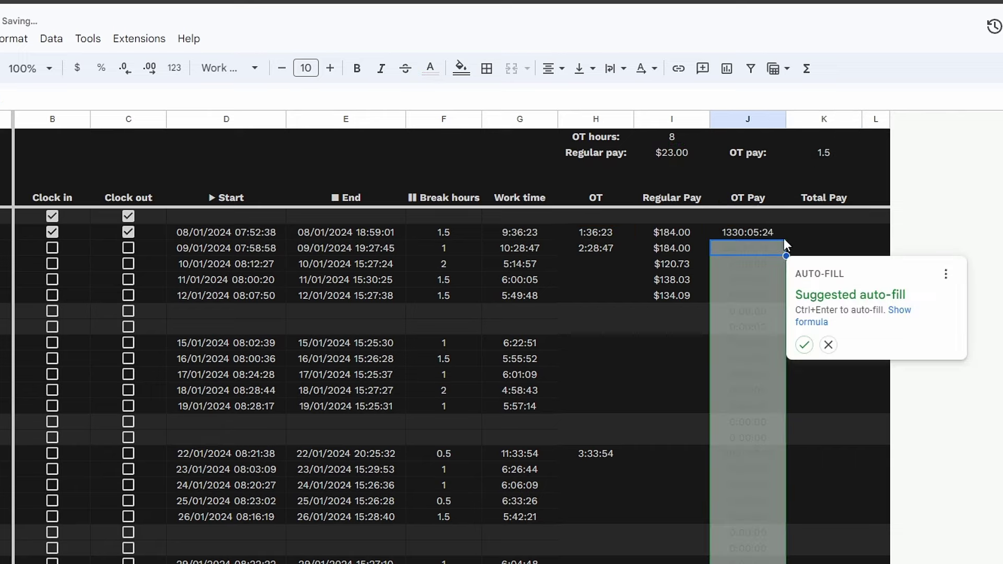
Give OT Pay the Regular Pay currency format and fill it down through Fri 12 Jan
{"action": "left_click", "coordinate": [747, 235]}
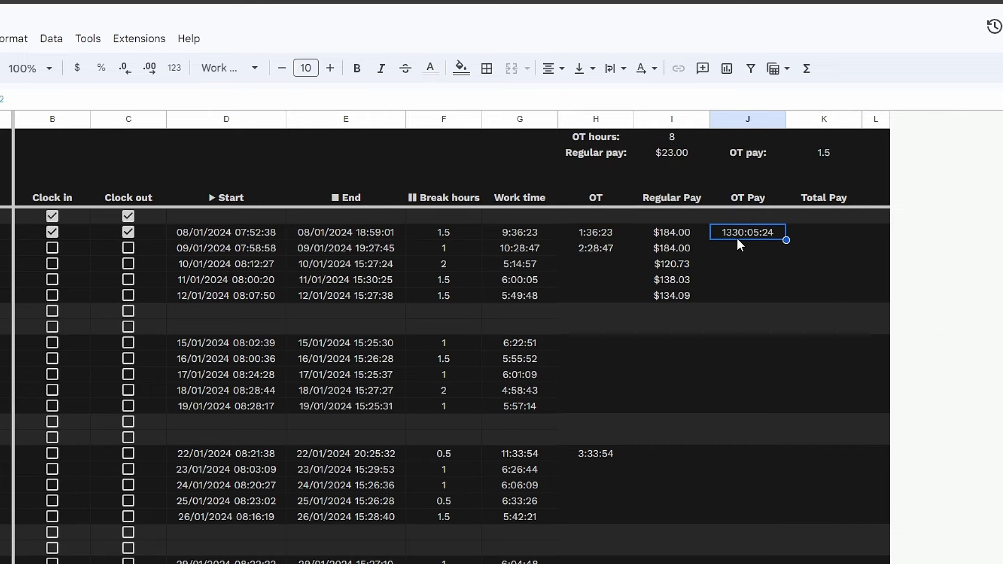
{"action": "left_click", "coordinate": [669, 236]}
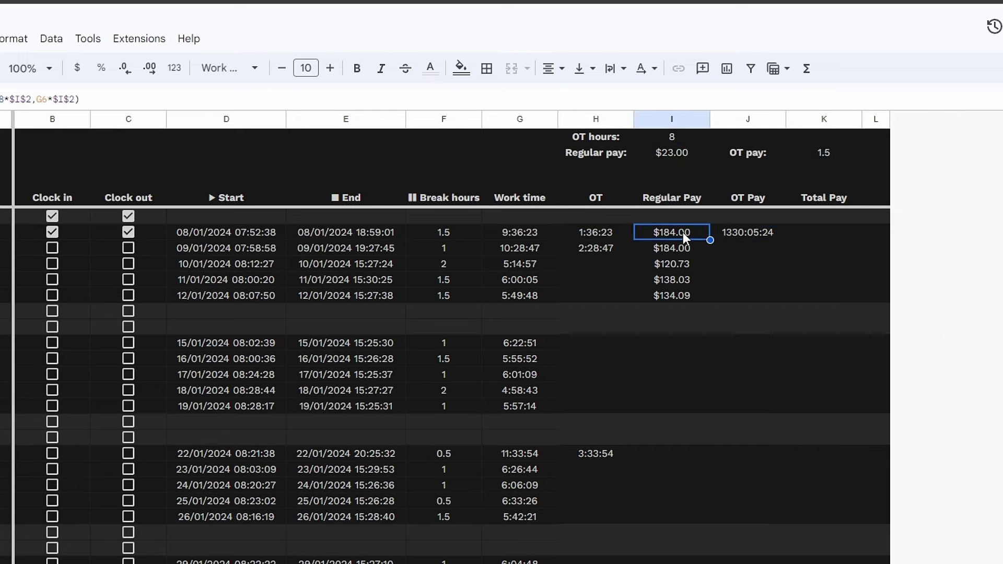
{"action": "key", "text": "ctrl+c"}
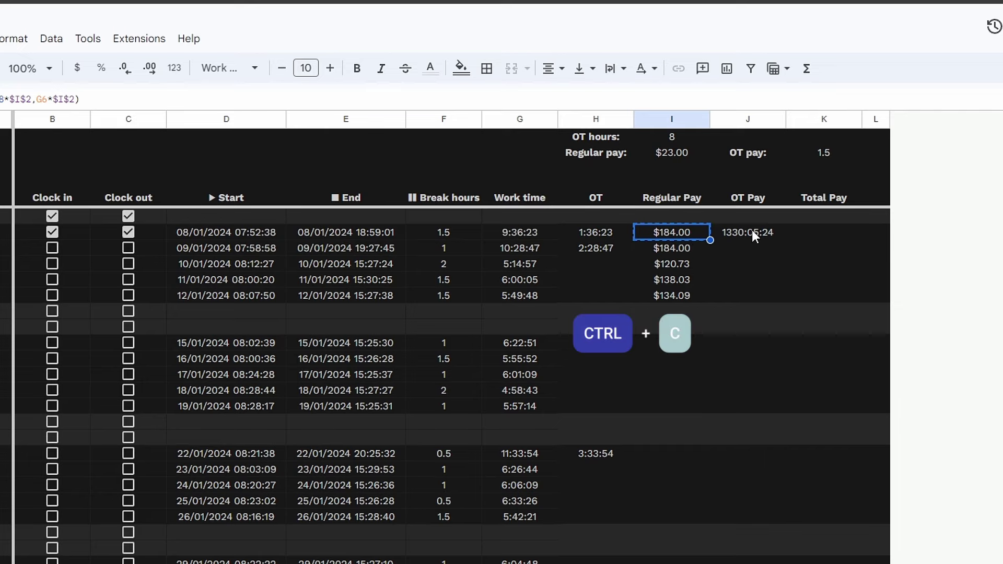
{"action": "left_click", "coordinate": [753, 233]}
{"action": "key", "text": "ctrl+alt+v"}
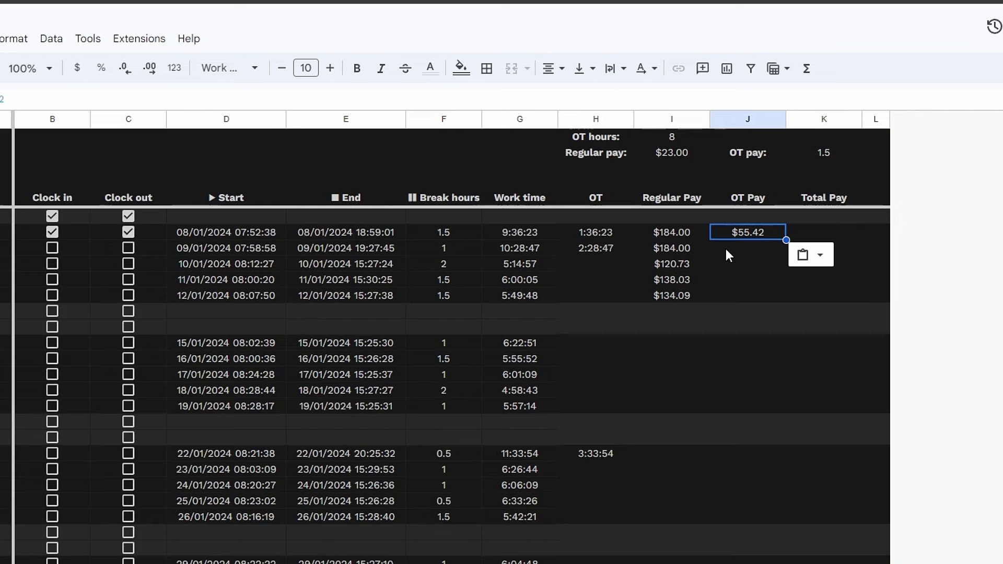
{"action": "left_click_drag", "start_coordinate": [786, 240], "coordinate": [777, 296]}
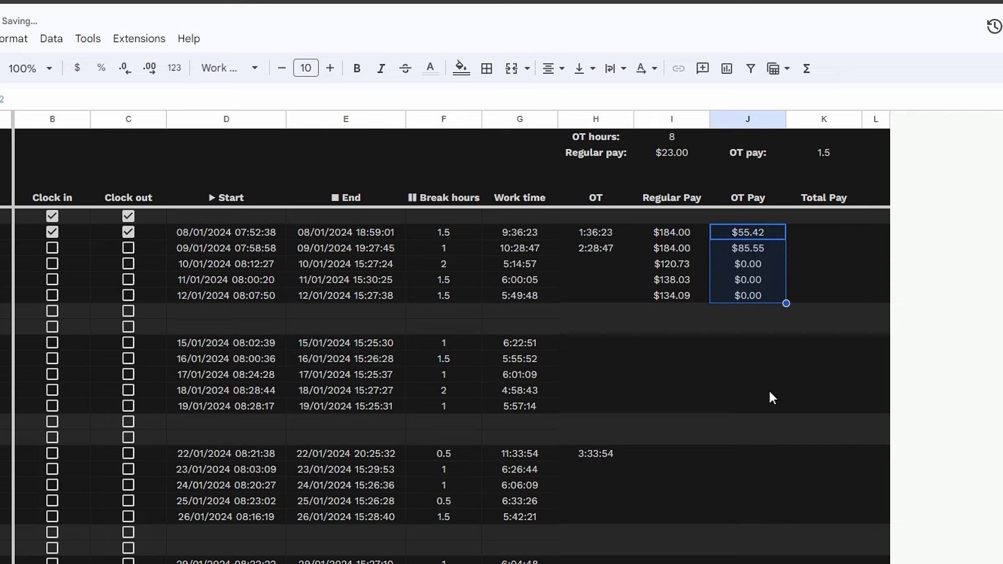
Enter Total Pay as =I6+J6 in dollar format and fill it through the first week
{"action": "left_click", "coordinate": [822, 237]}
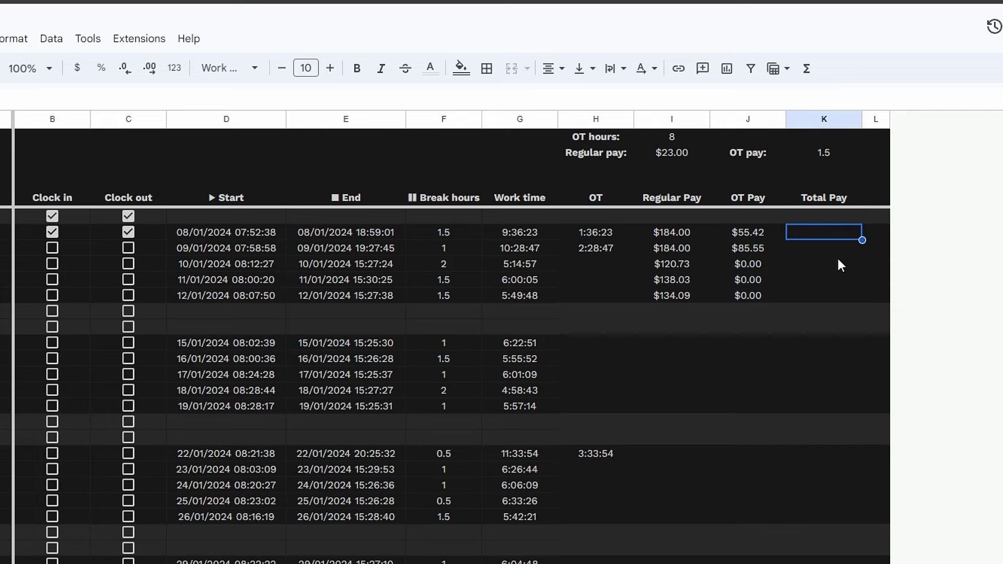
{"action": "type", "text": "="}
{"action": "left_click", "coordinate": [685, 230]}
{"action": "type", "text": "+"}
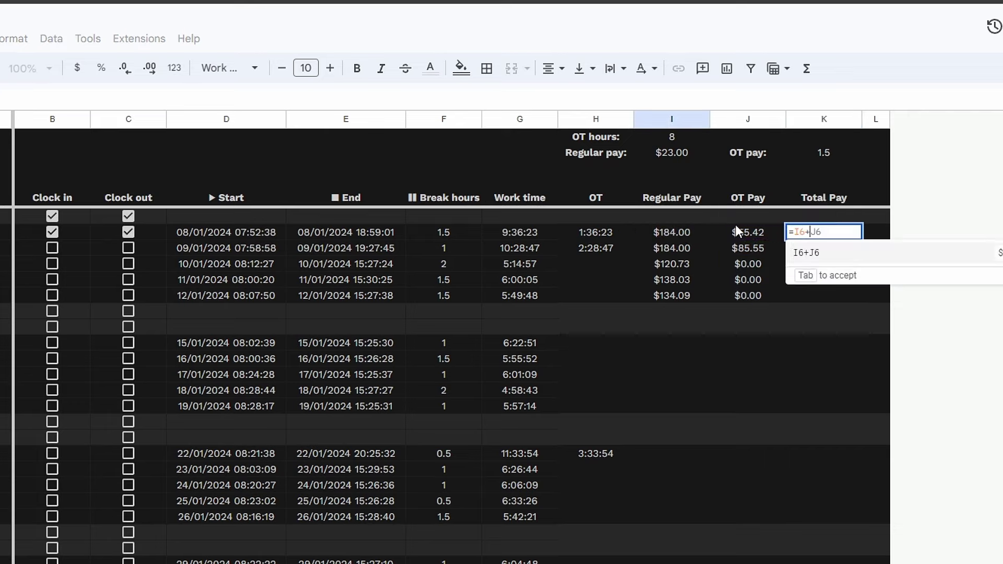
{"action": "left_click", "coordinate": [751, 231]}
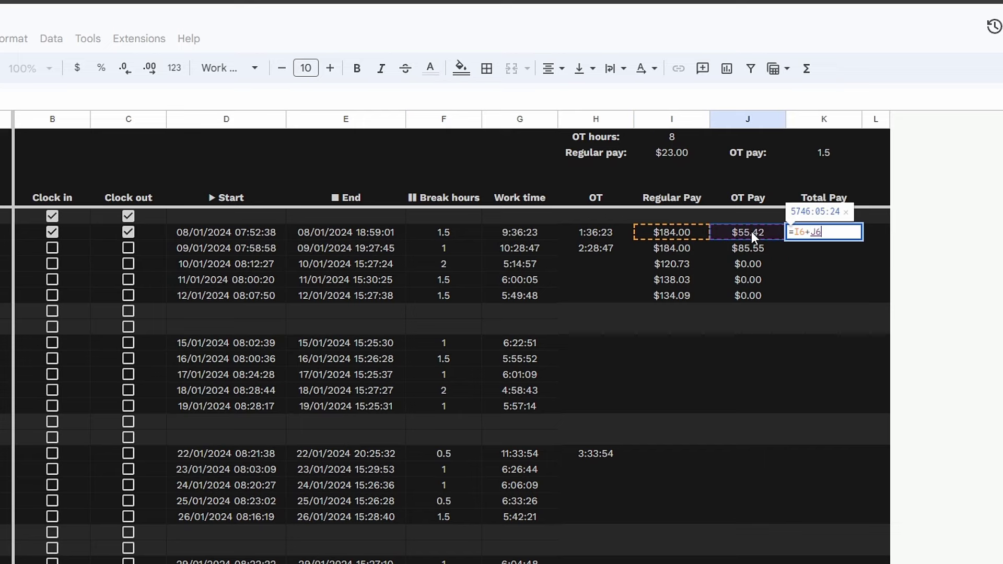
{"action": "key", "text": "Return"}
{"action": "left_click", "coordinate": [752, 231]}
{"action": "left_click", "coordinate": [828, 231]}
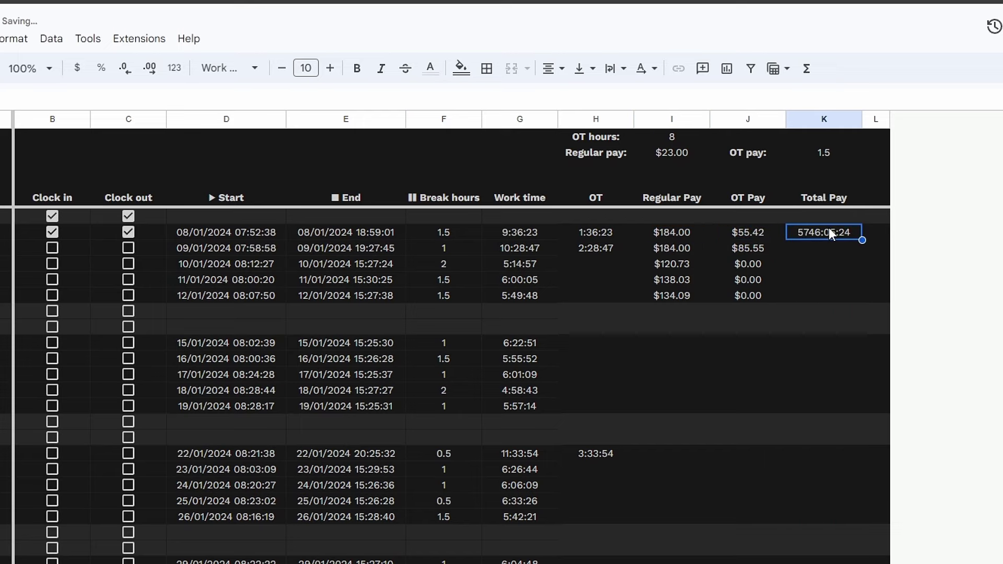
{"action": "key", "text": "ctrl+alt+v"}
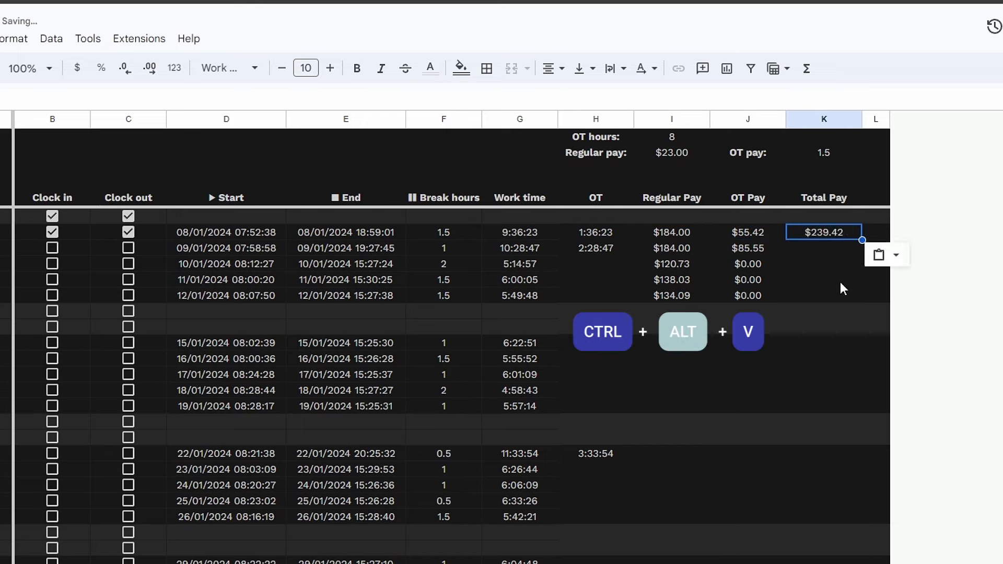
{"action": "double_click", "coordinate": [862, 240]}
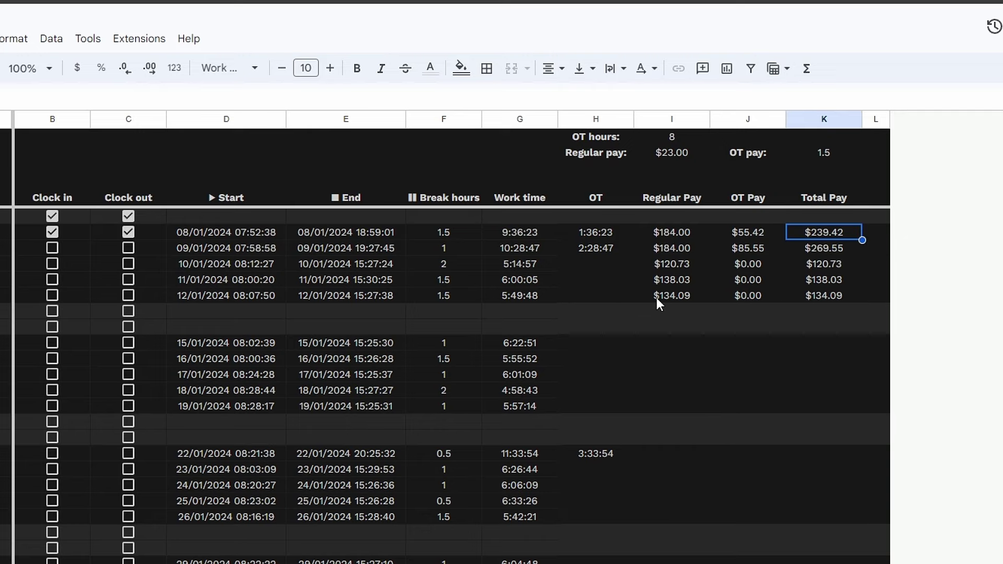
Copy the Regular, OT and Total Pay formulas into every remaining row through 15 Mar
{"action": "left_click_drag", "start_coordinate": [657, 297], "coordinate": [863, 389]}
{"action": "scroll", "coordinate": [873, 356], "scroll_direction": "down", "scroll_amount": 10}
{"action": "scroll", "coordinate": [732, 470], "scroll_direction": "down", "scroll_amount": 4}
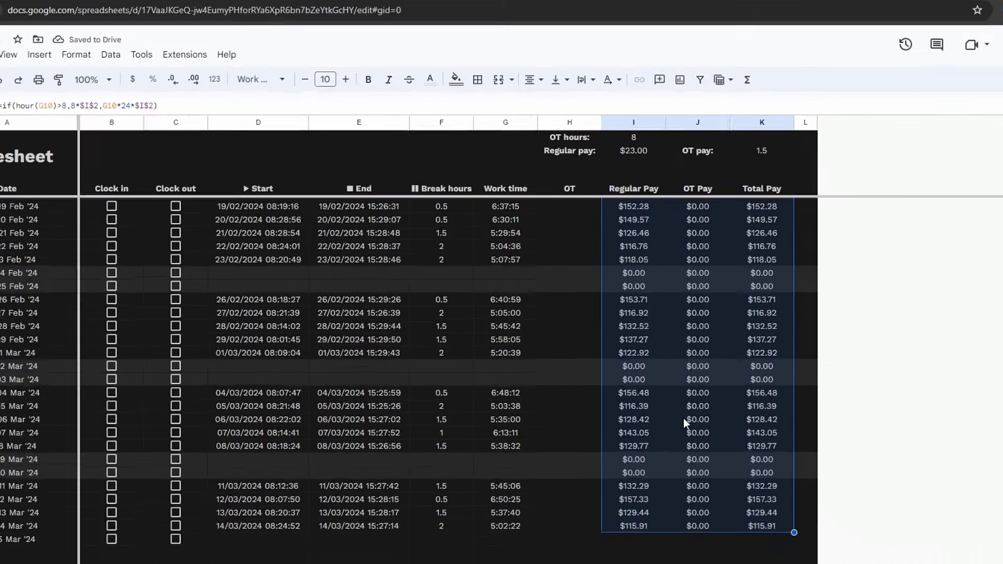
{"action": "left_click_drag", "start_coordinate": [634, 526], "coordinate": [767, 524]}
{"action": "scroll", "coordinate": [606, 467], "scroll_direction": "down", "scroll_amount": 5}
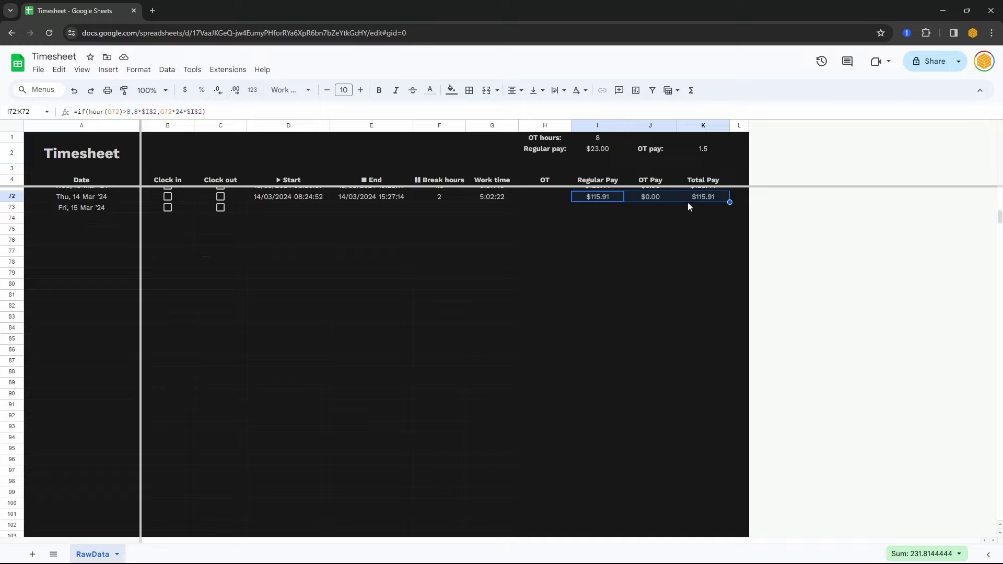
{"action": "key", "text": "ctrl+shift+Down"}
{"action": "key", "text": "ctrl+v"}
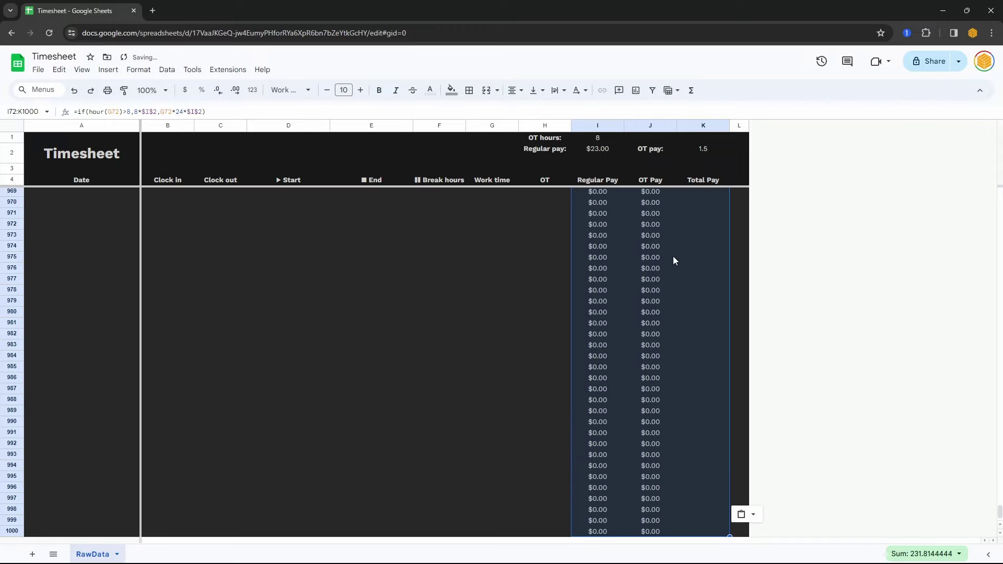
{"action": "scroll", "coordinate": [992, 281], "scroll_direction": "up", "scroll_amount": 10}
{"action": "scroll", "coordinate": [992, 281], "scroll_direction": "up", "scroll_amount": 20}
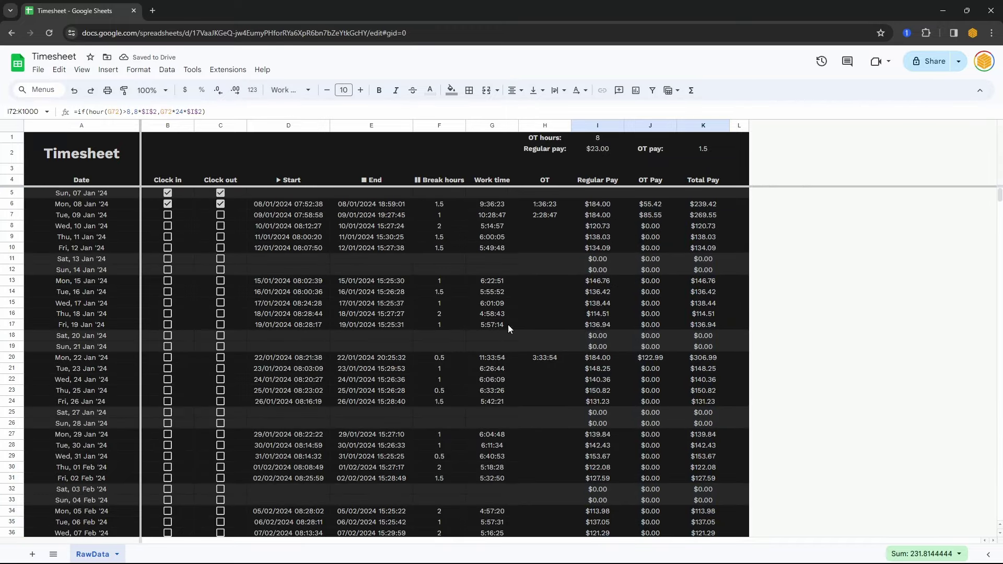
{"action": "left_click", "coordinate": [234, 296]}
Delete the unused rows 370–1000 below the final date in row 369
{"action": "scroll", "coordinate": [234, 297], "scroll_direction": "down", "scroll_amount": 10}
{"action": "key", "text": "Left"}
{"action": "key", "text": "Left"}
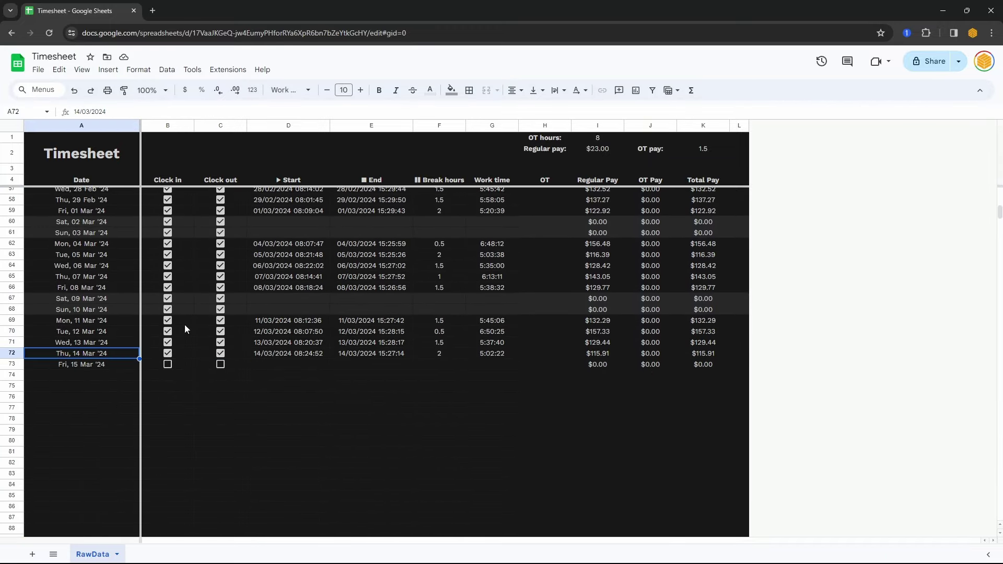
{"action": "key", "text": "ctrl+Down"}
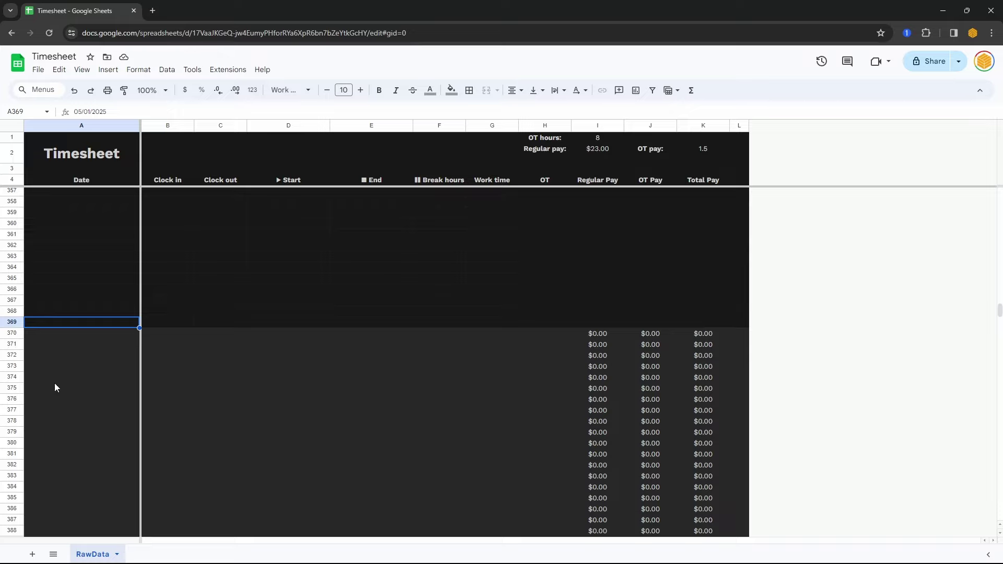
{"action": "left_click", "coordinate": [11, 333]}
{"action": "key", "text": "ctrl+shift+Down"}
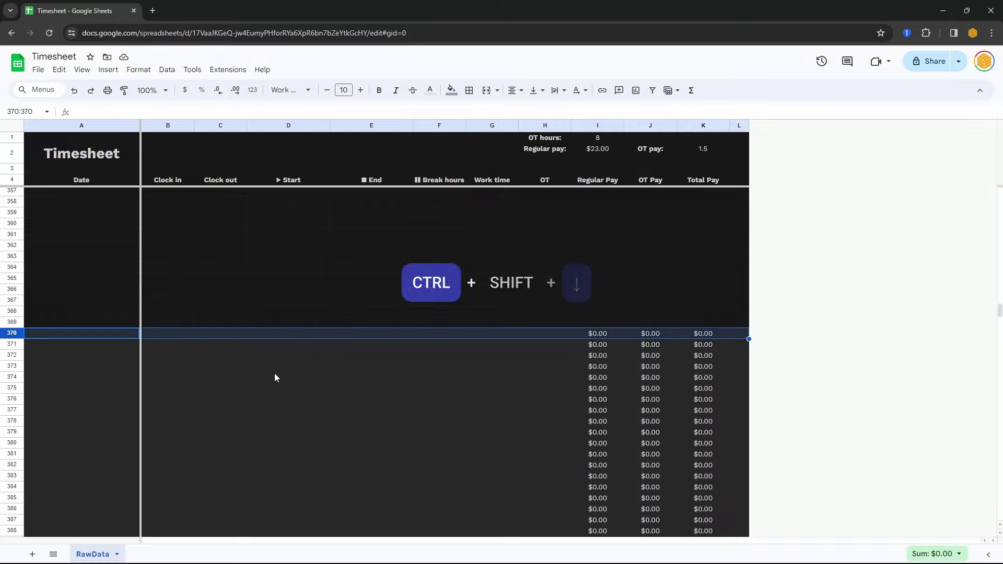
{"action": "key", "text": "ctrl+minus"}
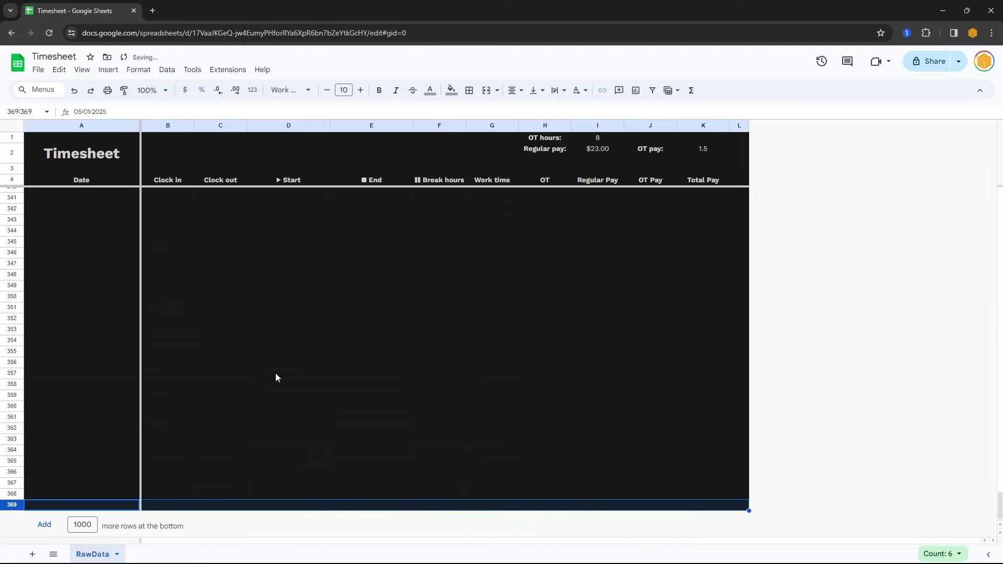
{"action": "scroll", "coordinate": [327, 417], "scroll_direction": "up", "scroll_amount": 20}
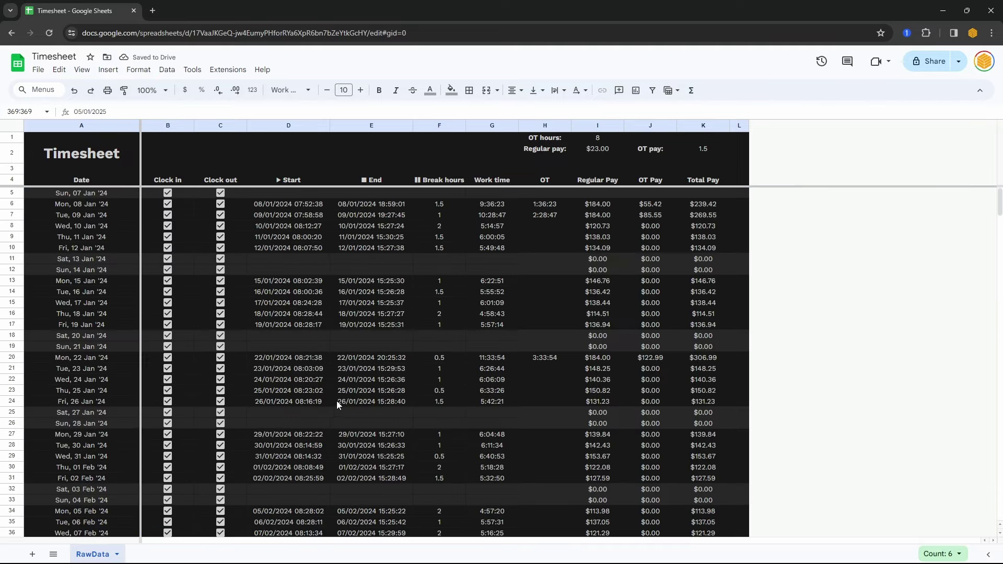
Select the timesheet data rows A5:K369 without the header and apply inner borders
{"action": "left_click", "coordinate": [523, 204]}
{"action": "key", "text": "ctrl+a"}
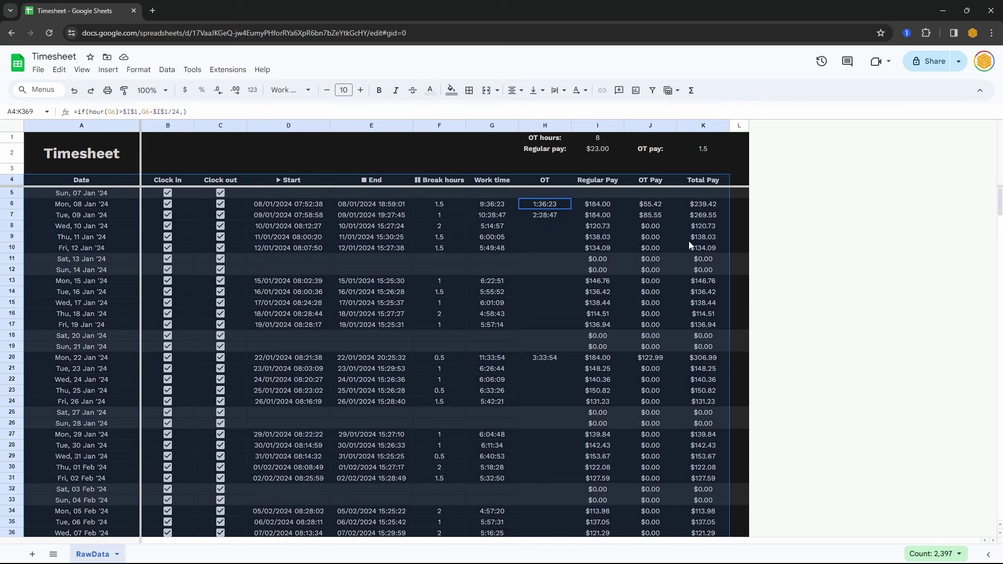
{"action": "key", "text": "shift+Down"}
{"action": "left_click", "coordinate": [469, 90]}
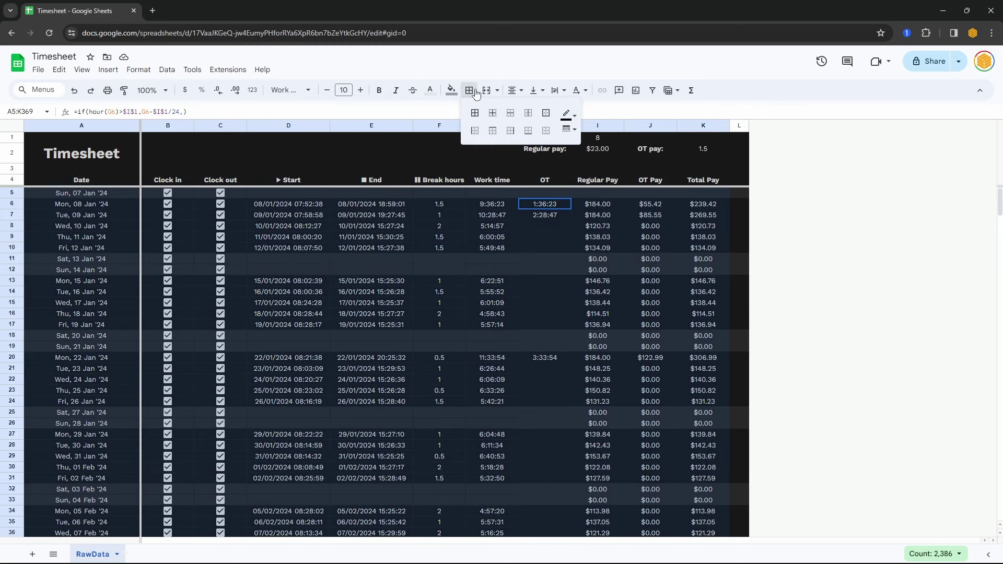
{"action": "left_click", "coordinate": [493, 113]}
{"action": "key", "text": "Escape"}
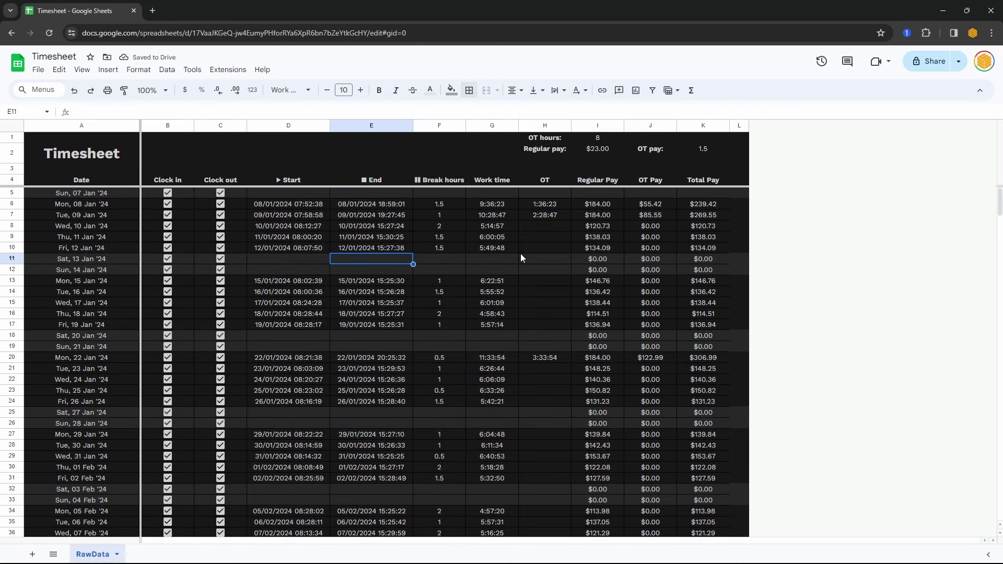
Review the border colour and line style options, then reapply inner borders to the data
{"action": "left_click", "coordinate": [469, 90]}
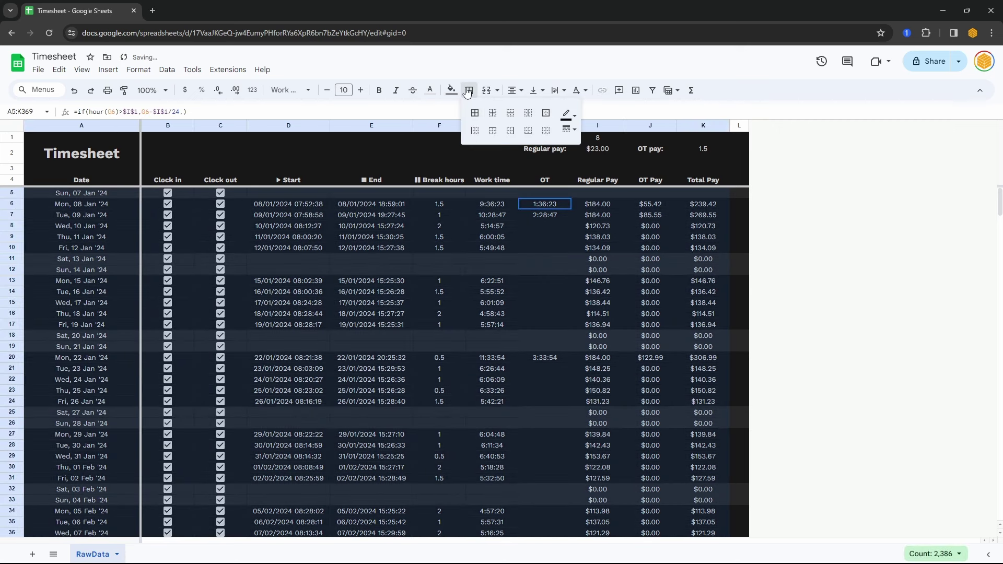
{"action": "left_click", "coordinate": [569, 115]}
{"action": "left_click", "coordinate": [581, 242]}
{"action": "left_click", "coordinate": [568, 129]}
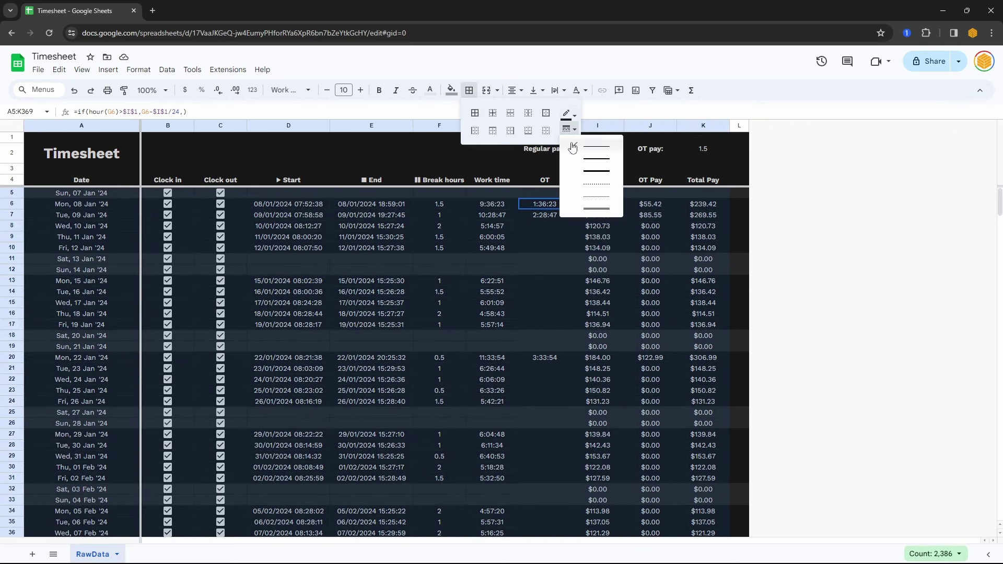
{"action": "left_click", "coordinate": [585, 142]}
{"action": "left_click", "coordinate": [497, 120]}
{"action": "left_click", "coordinate": [433, 261]}
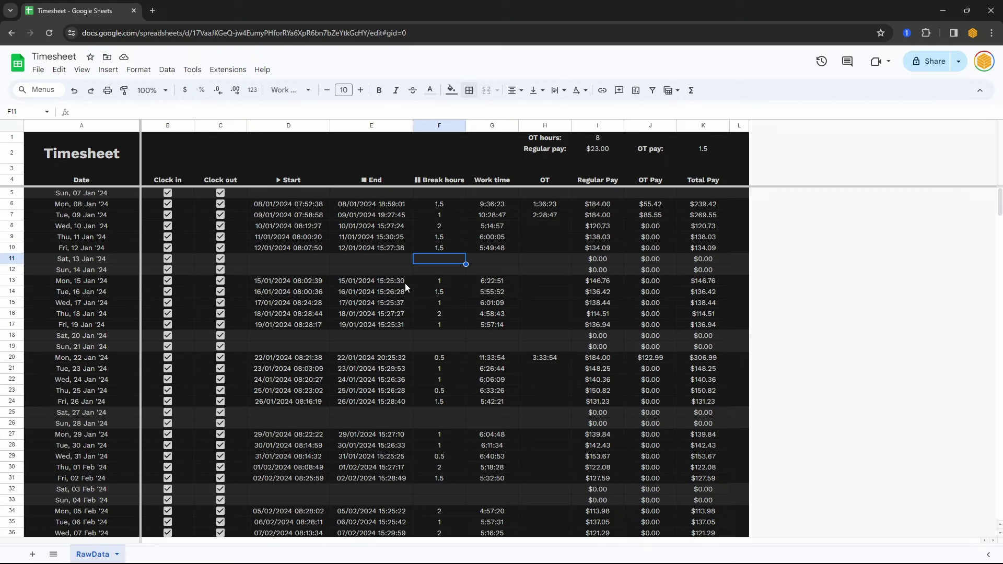
{"action": "scroll", "coordinate": [406, 283], "scroll_direction": "down", "scroll_amount": 10}
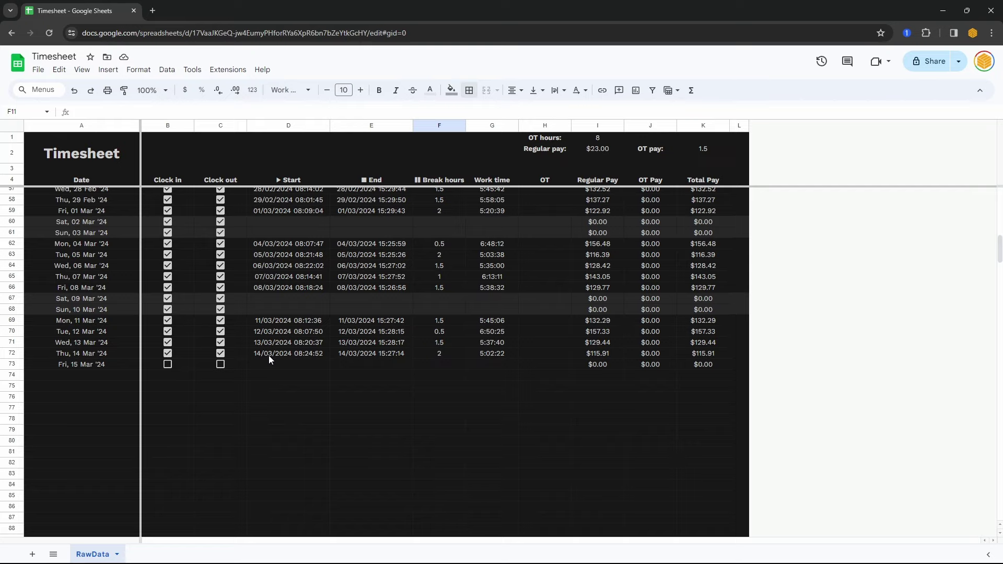
Enter =HYPERLINK(sheet URL&range=B73, "Go to current date") in A3
{"action": "left_click", "coordinate": [78, 168]}
{"action": "scroll", "coordinate": [103, 229], "scroll_direction": "up", "scroll_amount": 15}
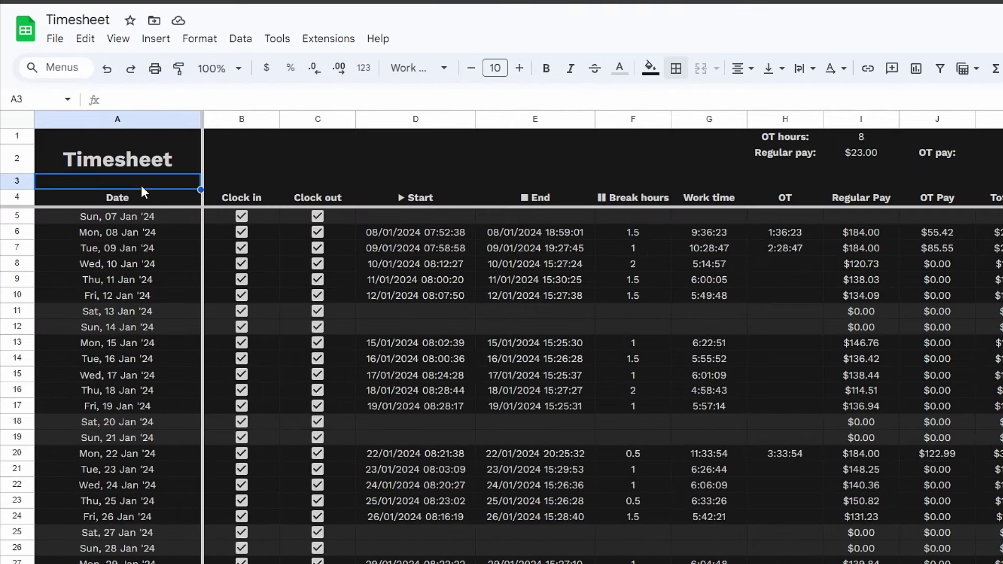
{"action": "scroll", "coordinate": [139, 186], "scroll_direction": "down", "scroll_amount": 15}
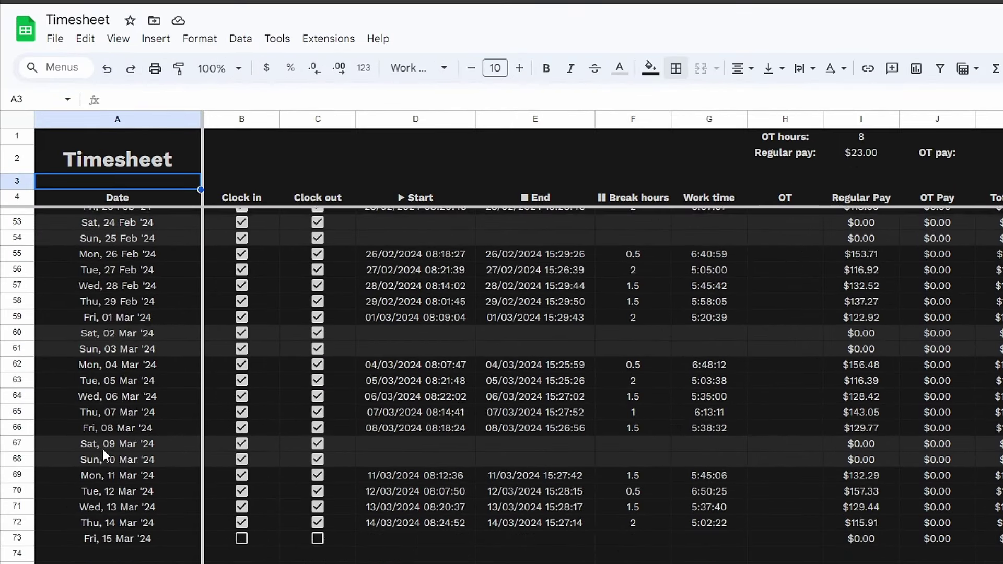
{"action": "scroll", "coordinate": [131, 517], "scroll_direction": "up", "scroll_amount": 15}
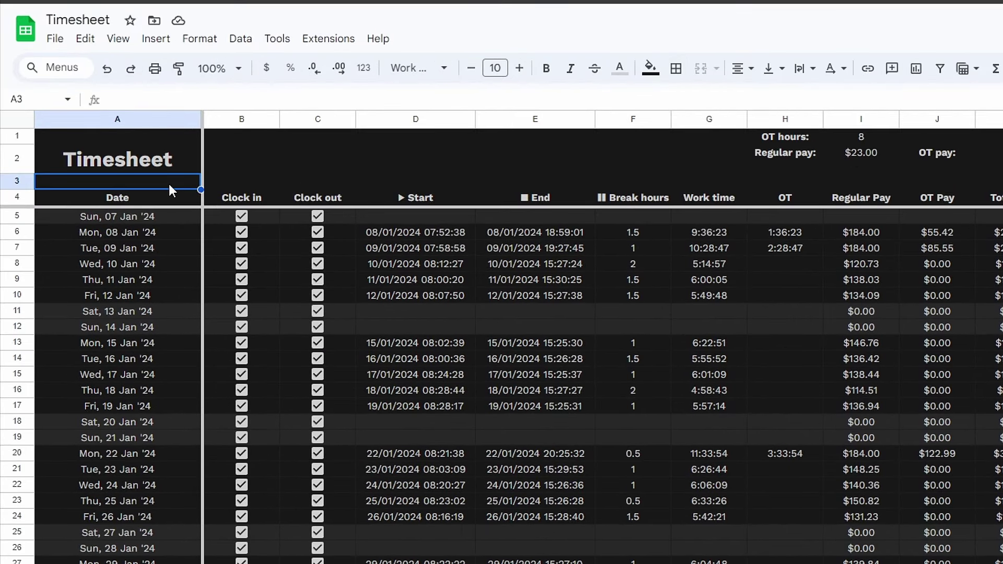
{"action": "type", "text": "=hyperlink("}
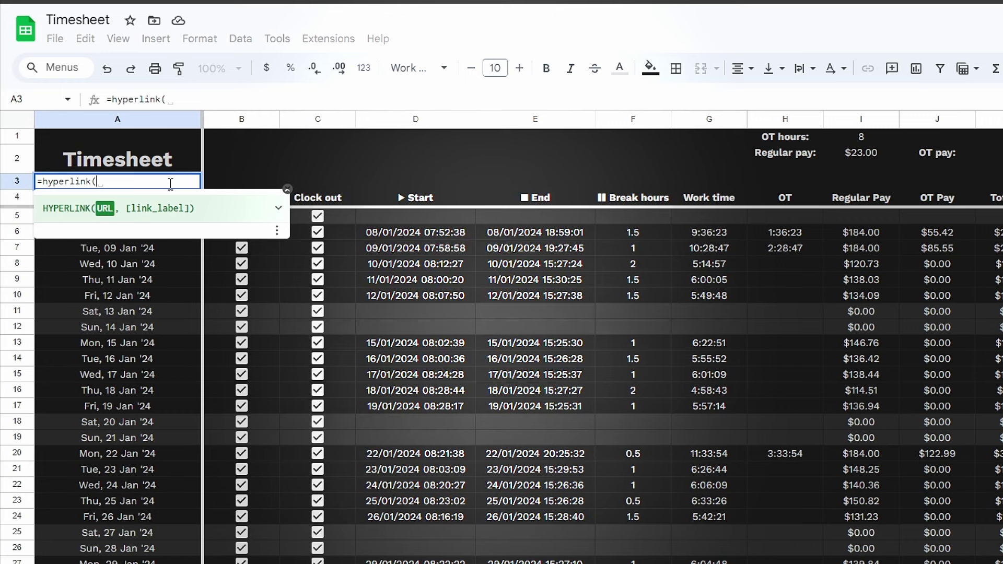
{"action": "type", "text": "\""}
{"action": "type", "text": "&"}
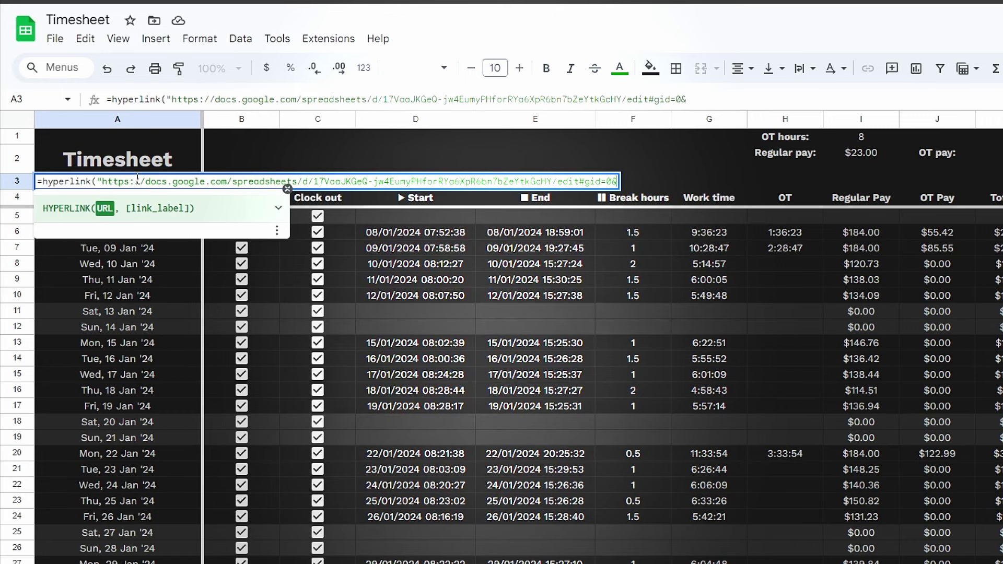
{"action": "type", "text": "range=B"}
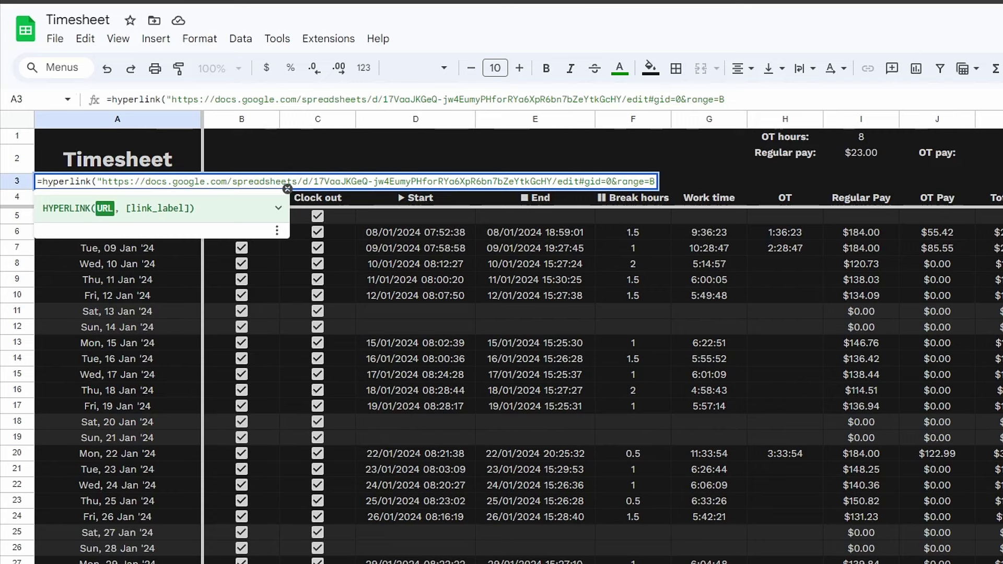
{"action": "scroll", "coordinate": [230, 546], "scroll_direction": "down", "scroll_amount": 10}
{"action": "scroll", "coordinate": [229, 546], "scroll_direction": "down", "scroll_amount": 10}
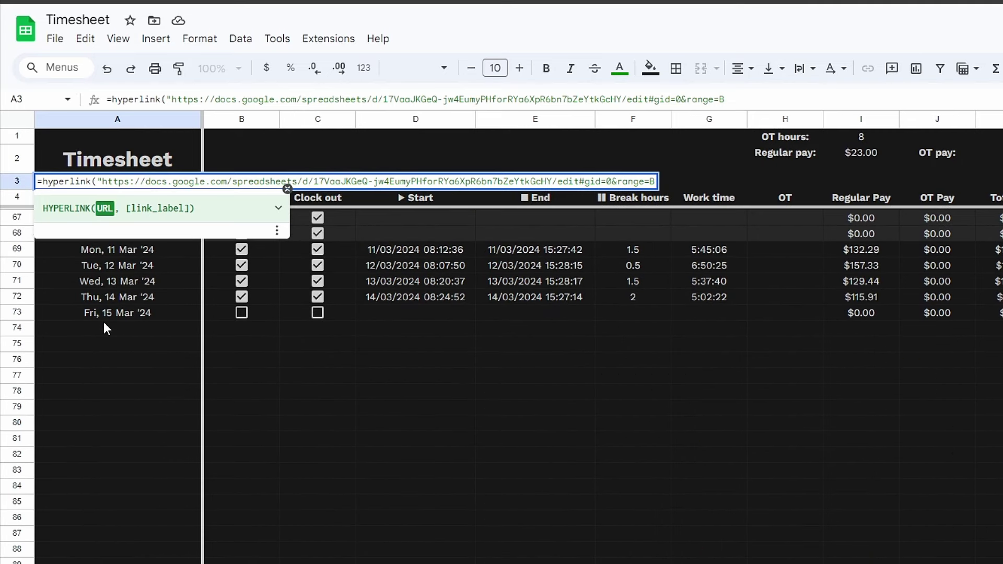
{"action": "type", "text": "73\",\""}
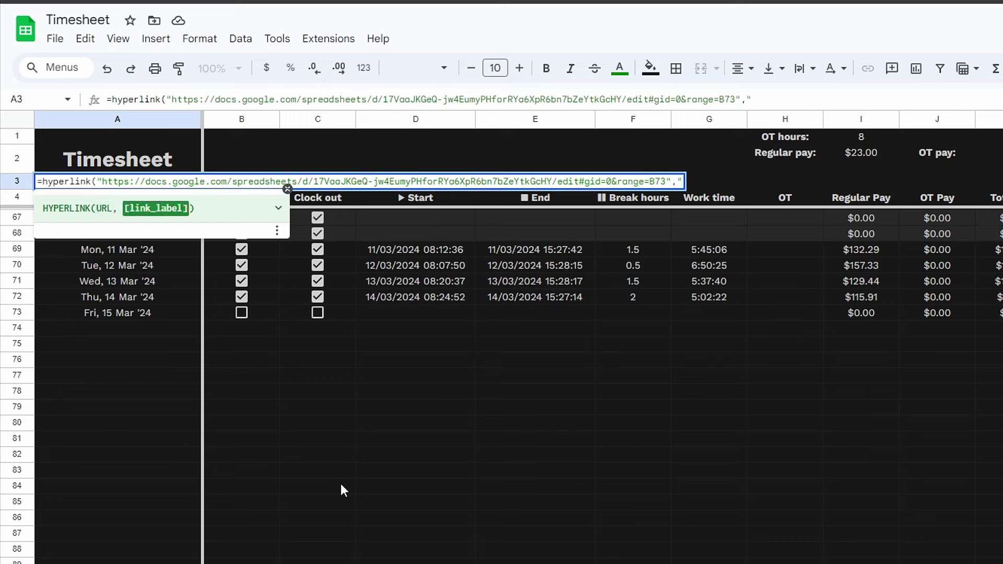
{"action": "type", "text": "Go to cu"}
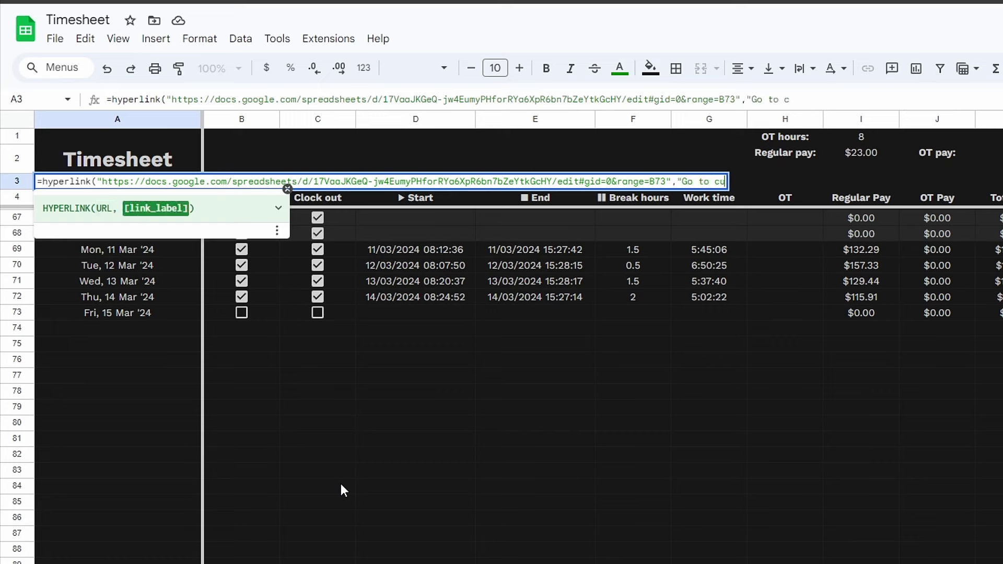
{"action": "type", "text": "rrent date\""}
{"action": "key", "text": "Return"}
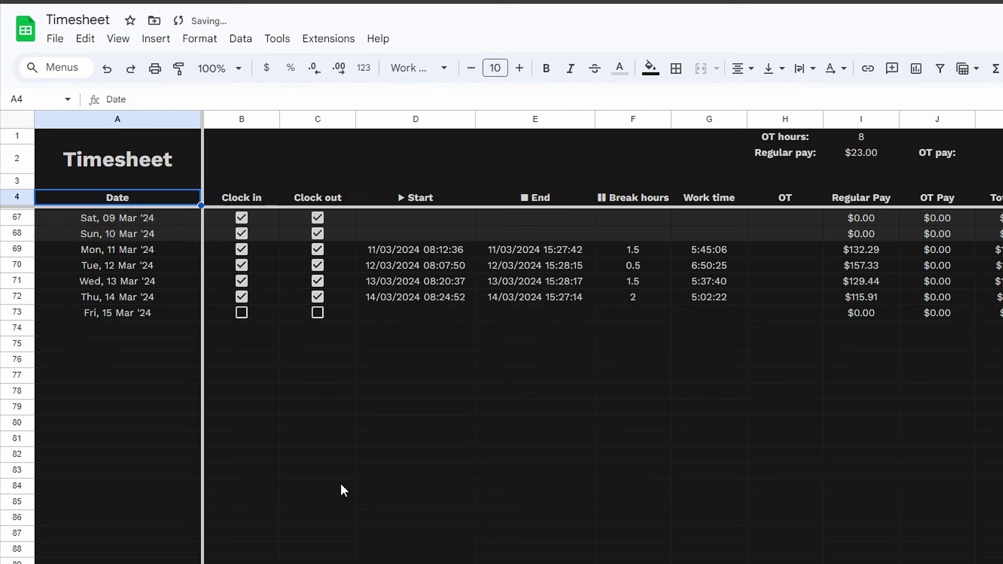
Test the link, confirming it jumps to the Fri, 15 Mar '24 row 73
{"action": "key", "text": "Up"}
{"action": "scroll", "coordinate": [187, 365], "scroll_direction": "up", "scroll_amount": 20}
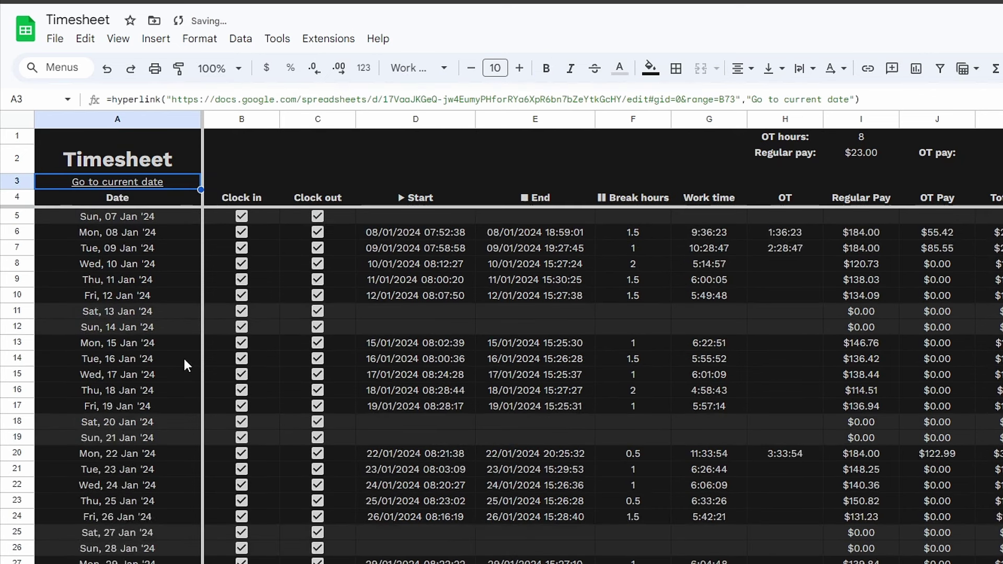
{"action": "mouse_move", "coordinate": [142, 179]}
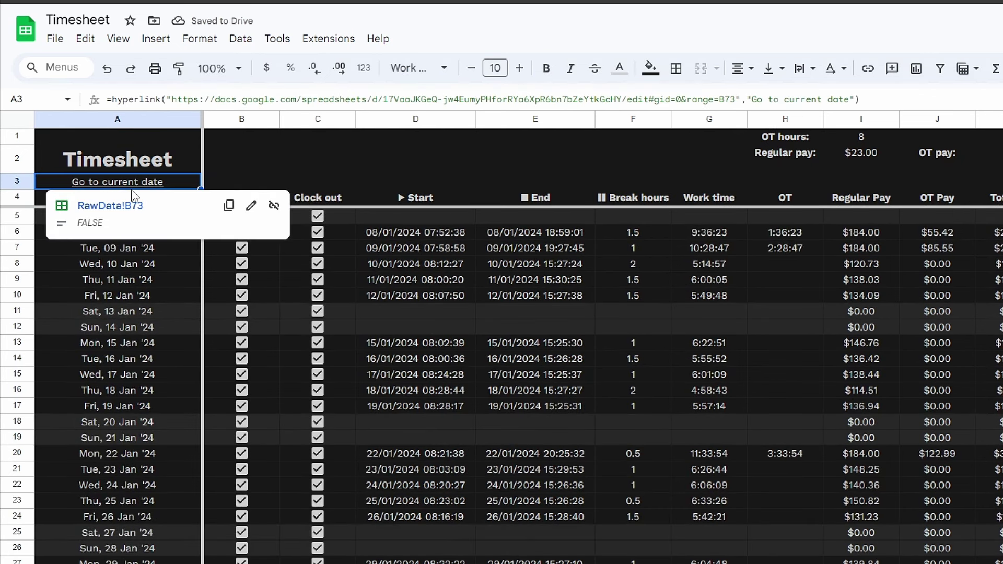
{"action": "left_click", "coordinate": [121, 205]}
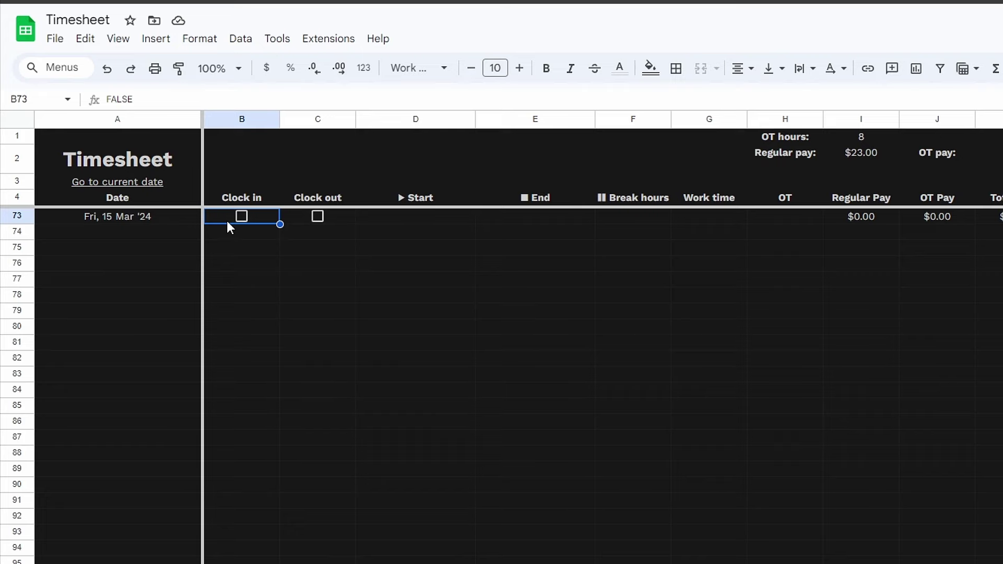
{"action": "scroll", "coordinate": [236, 222], "scroll_direction": "up", "scroll_amount": 2}
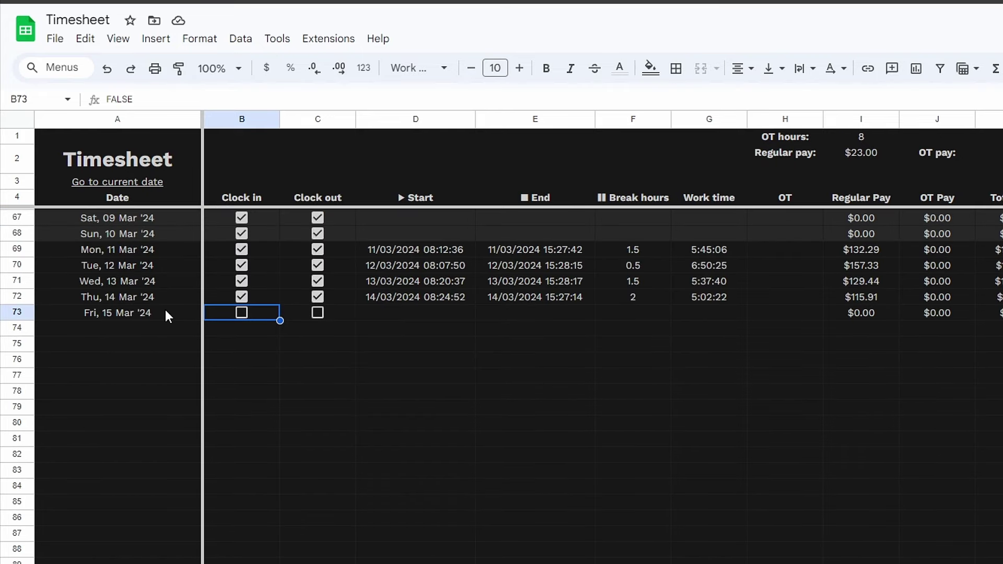
{"action": "left_click", "coordinate": [17, 313]}
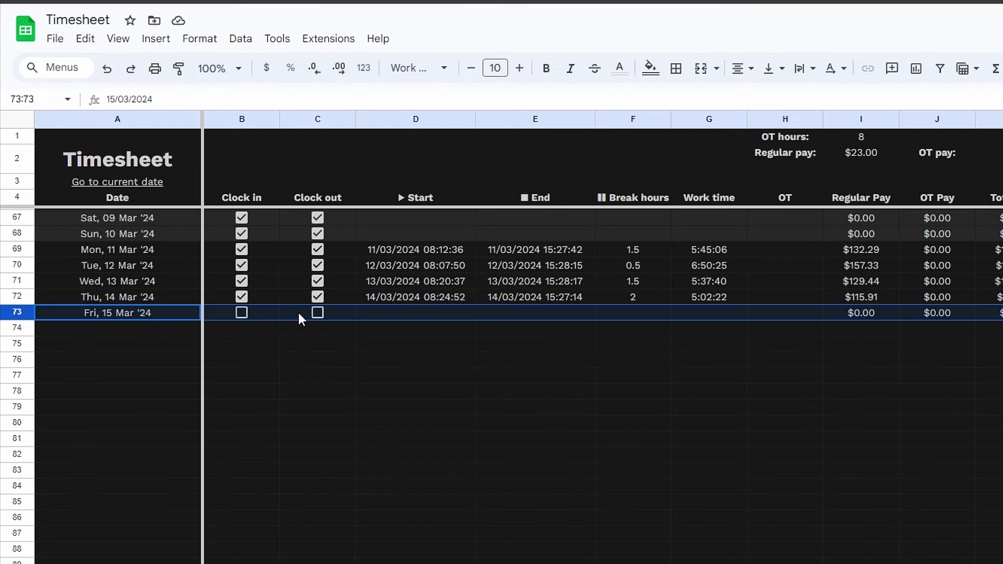
{"action": "left_click", "coordinate": [174, 181]}
Replace the fixed row 73 in A3's link with "&MATCH(TODAY(),A5:A,0)+4"
{"action": "left_click_drag", "start_coordinate": [725, 99], "coordinate": [736, 99]}
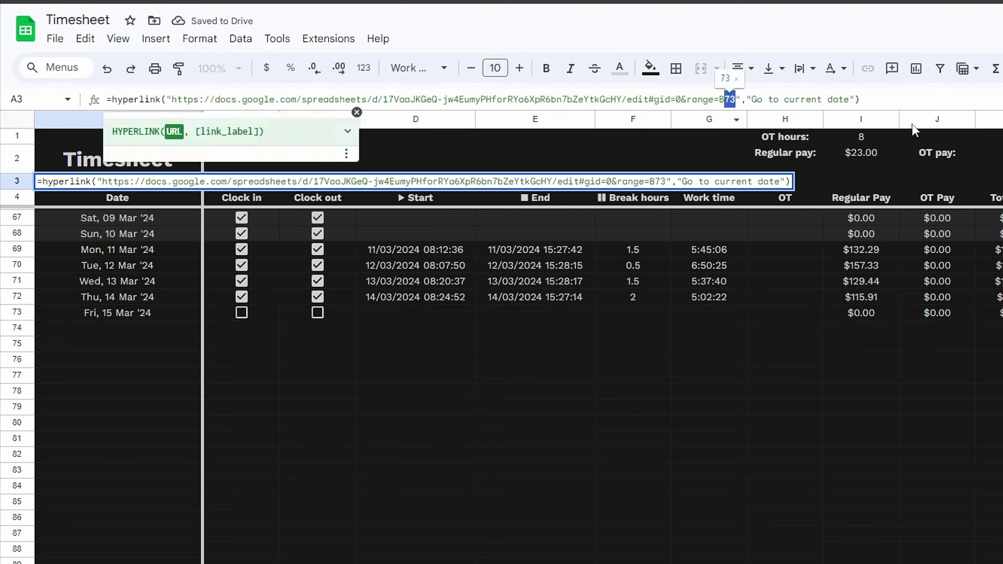
{"action": "key", "text": "BackSpace"}
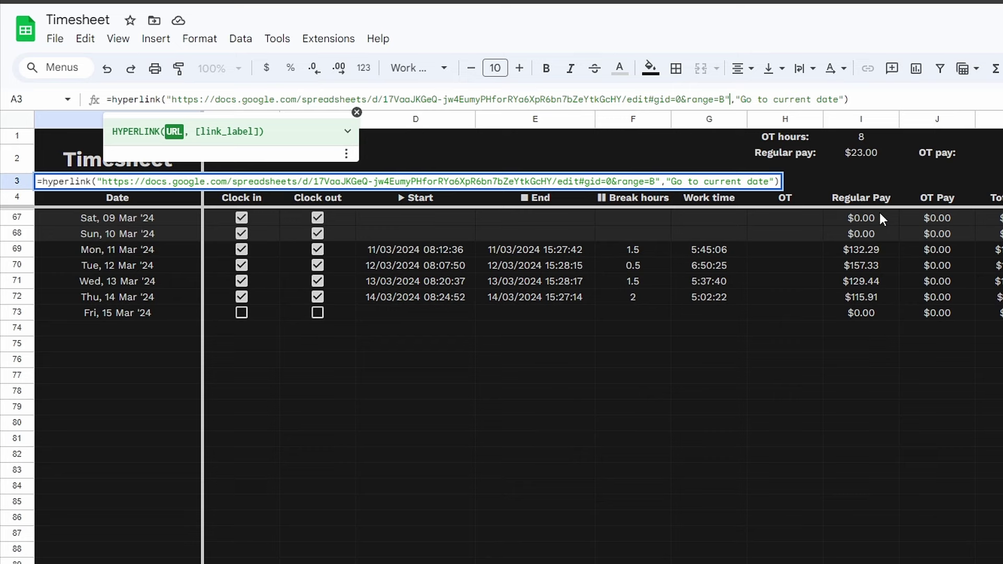
{"action": "type", "text": "&match"}
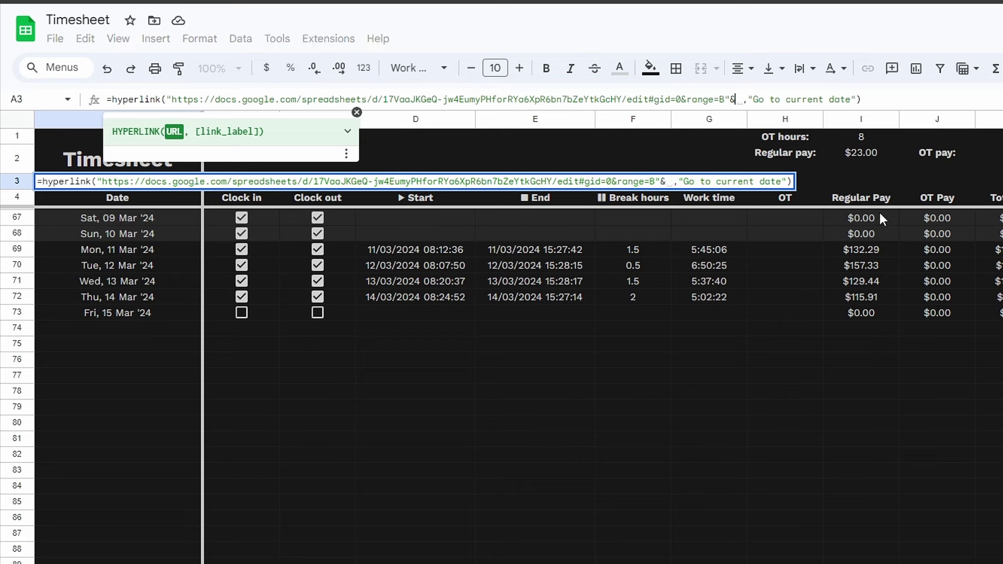
{"action": "type", "text": "("}
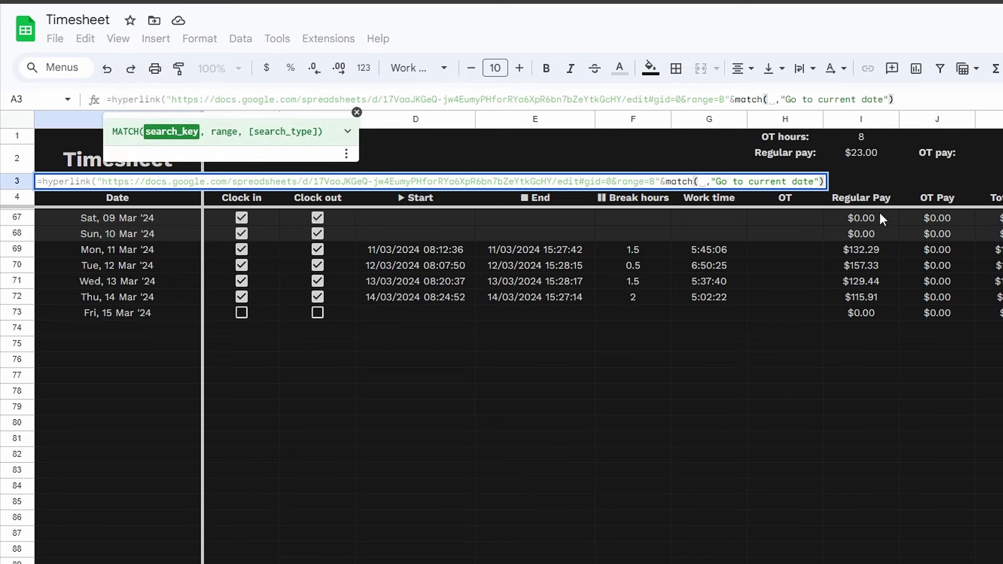
{"action": "type", "text": "today()"}
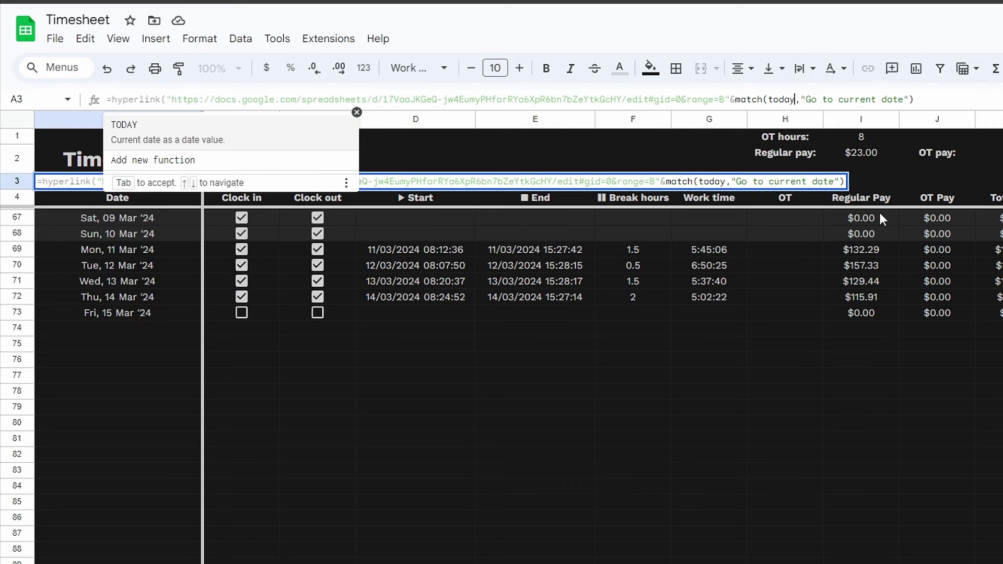
{"action": "type", "text": ","}
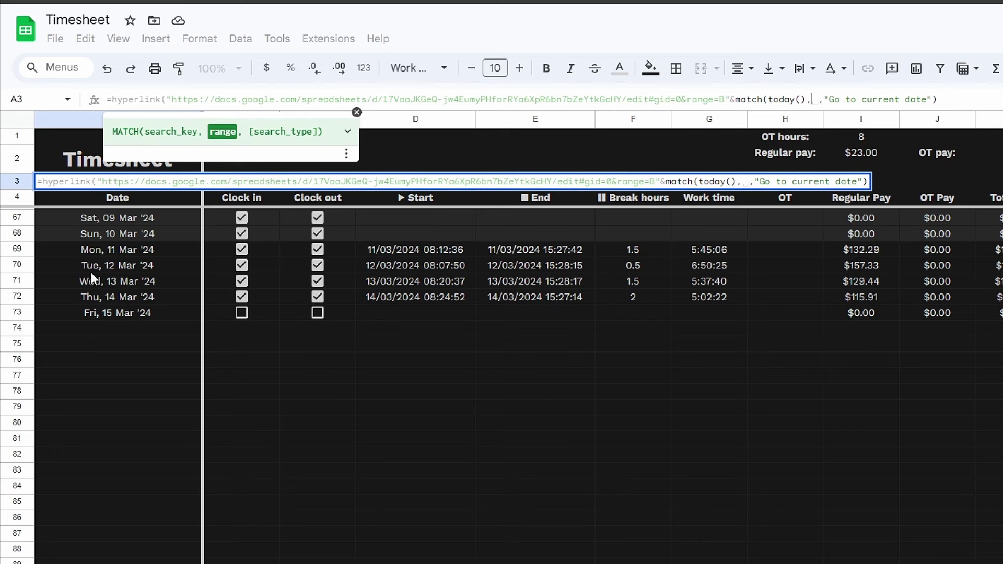
{"action": "type", "text": "A5:A"}
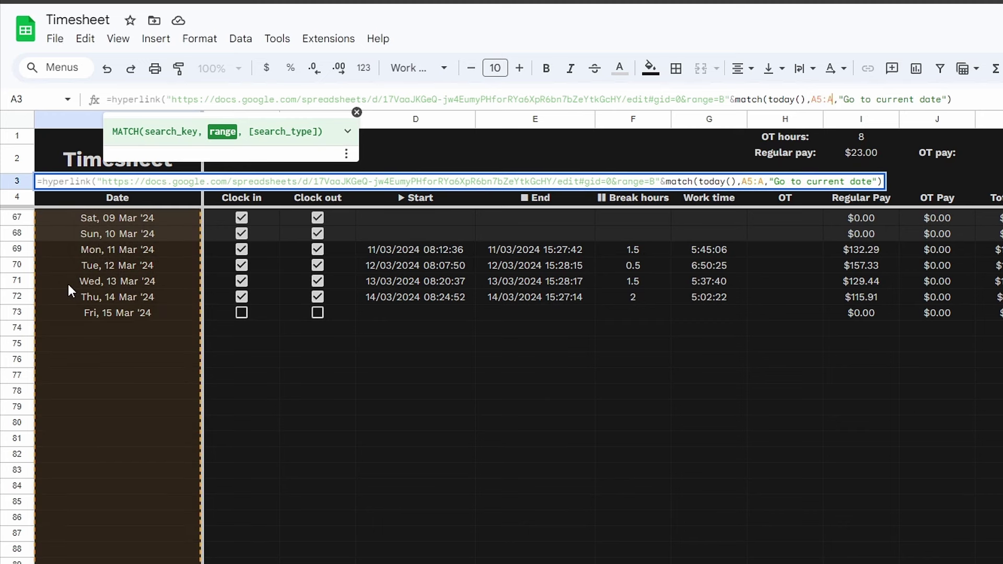
{"action": "type", "text": ",0)"}
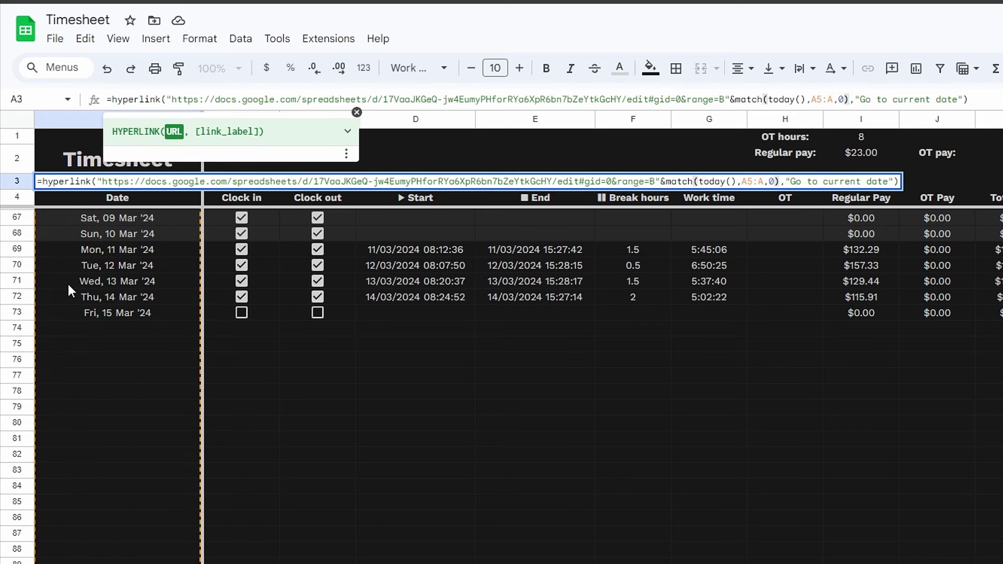
{"action": "type", "text": "+4"}
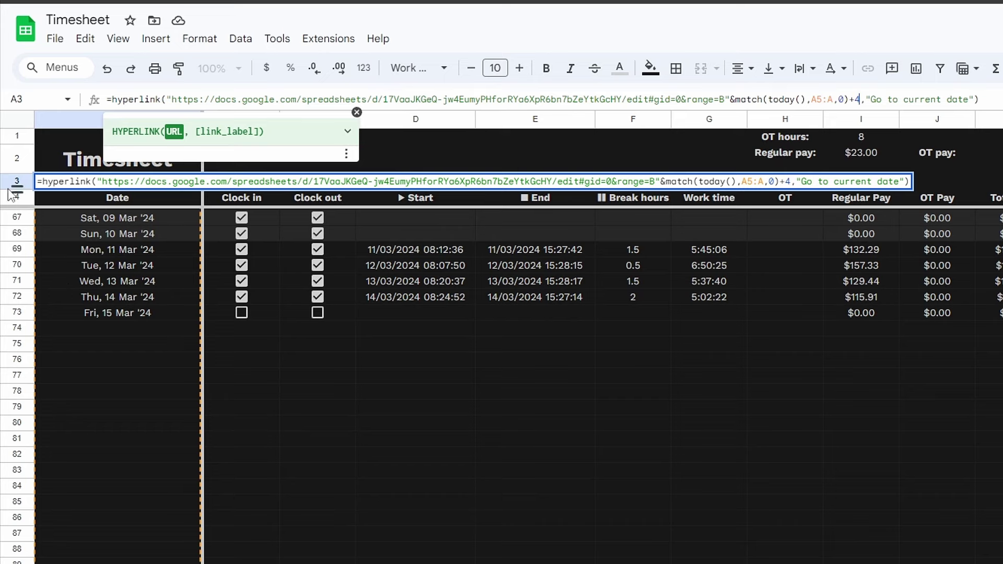
{"action": "key", "text": "Return"}
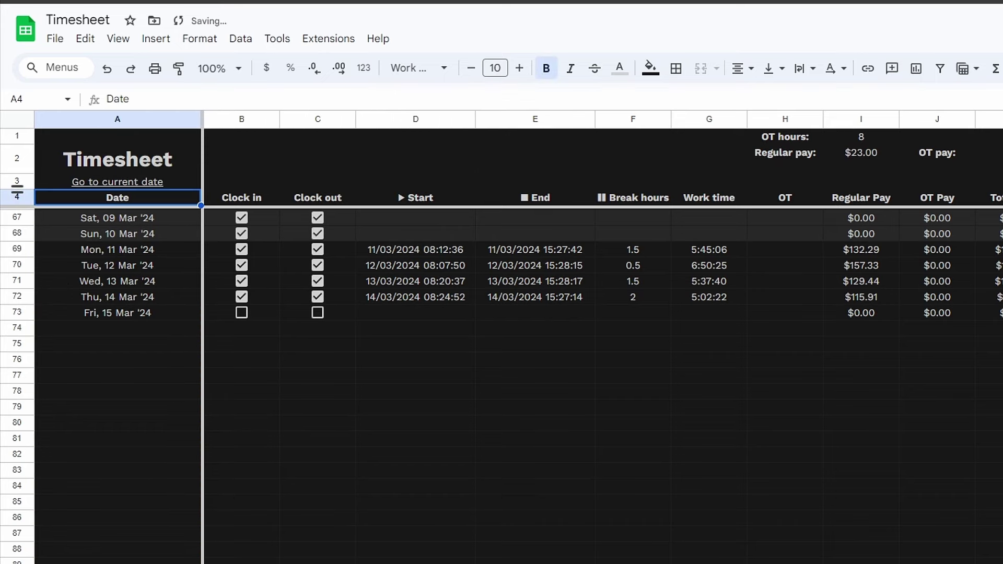
Test the updated link twice, confirming it lands on today's row B73
{"action": "scroll", "coordinate": [136, 292], "scroll_direction": "up", "scroll_amount": 20}
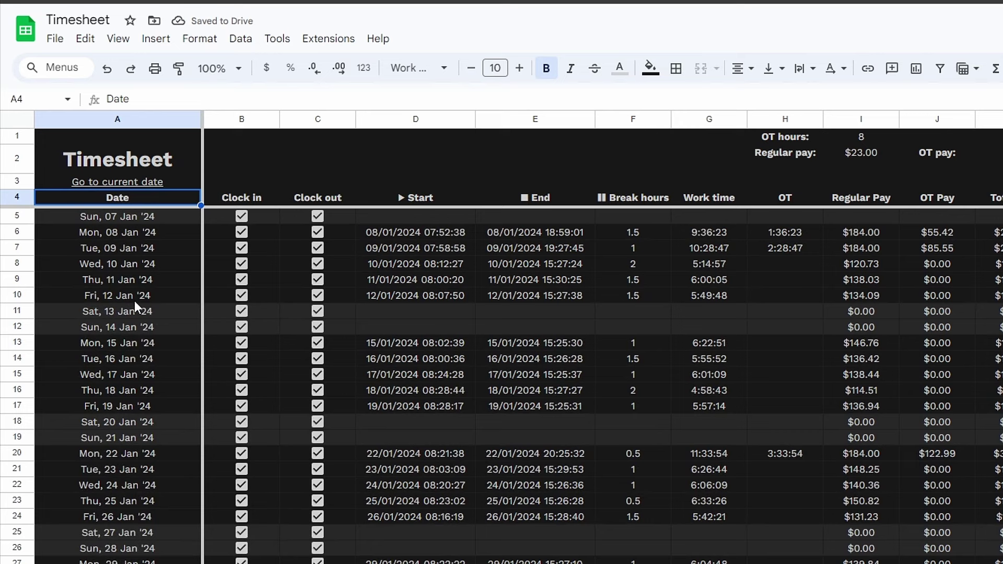
{"action": "left_click", "coordinate": [85, 182]}
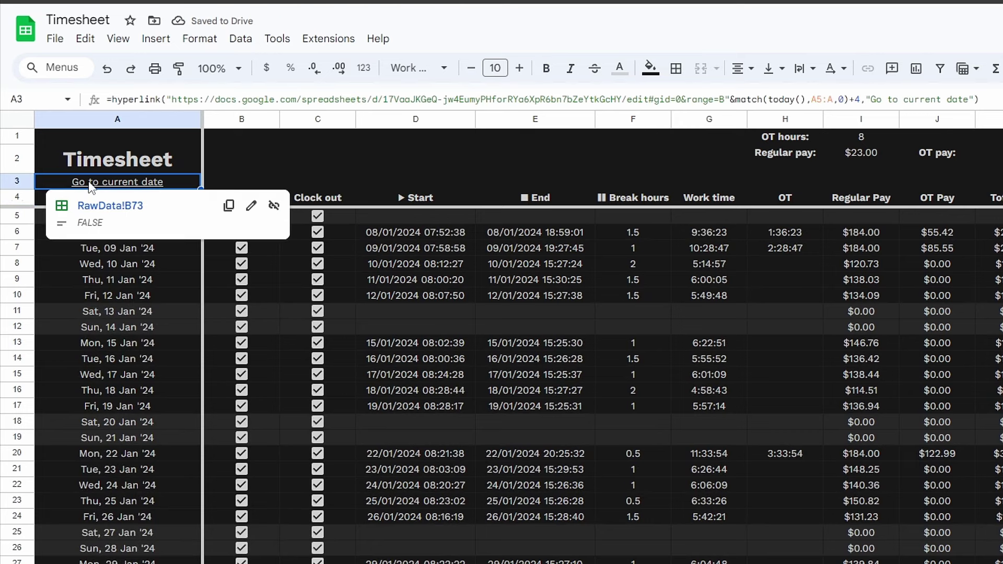
{"action": "left_click", "coordinate": [119, 204]}
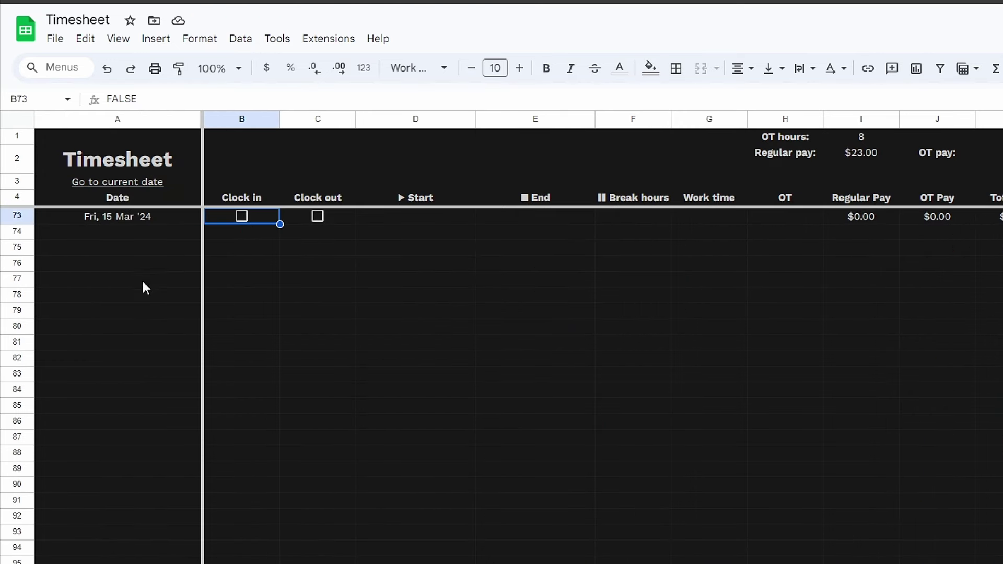
{"action": "scroll", "coordinate": [157, 345], "scroll_direction": "up", "scroll_amount": 20}
{"action": "left_click", "coordinate": [165, 402]}
{"action": "left_click", "coordinate": [152, 183]}
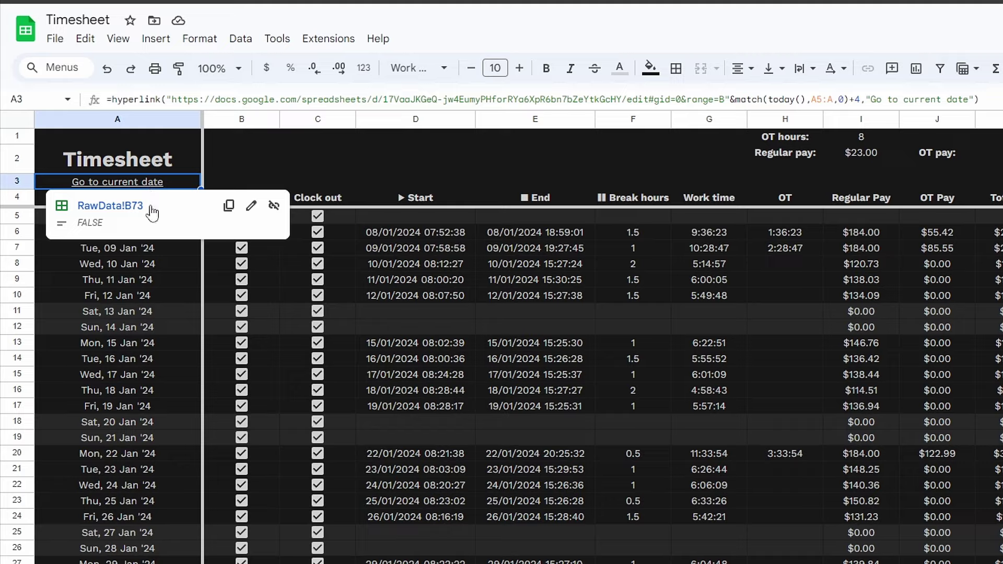
{"action": "left_click", "coordinate": [135, 206]}
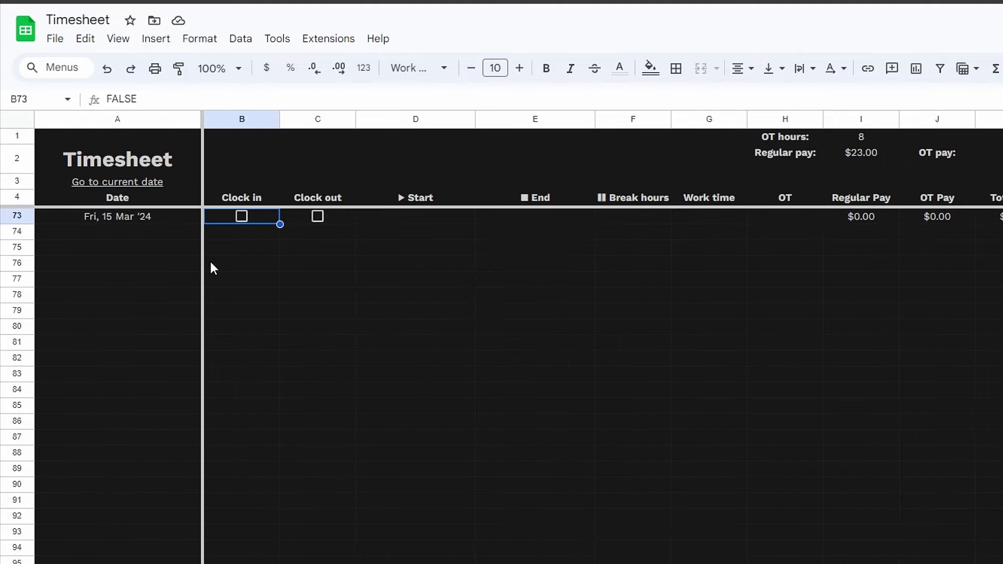
Clock in and out for Fri, 15 Mar '24 and enter a 1-hour break
{"action": "left_click", "coordinate": [241, 216]}
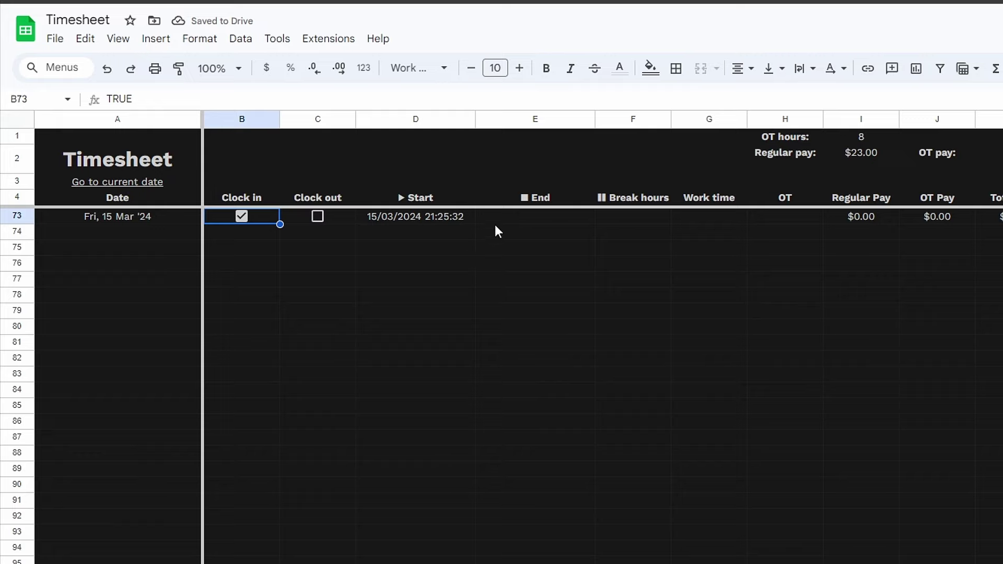
{"action": "left_click", "coordinate": [318, 216]}
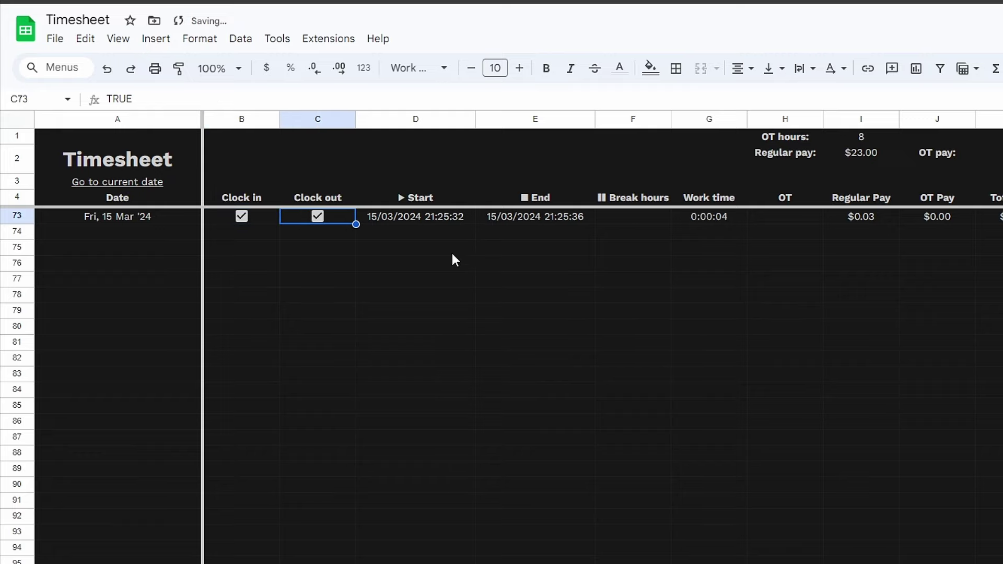
{"action": "left_click", "coordinate": [623, 217]}
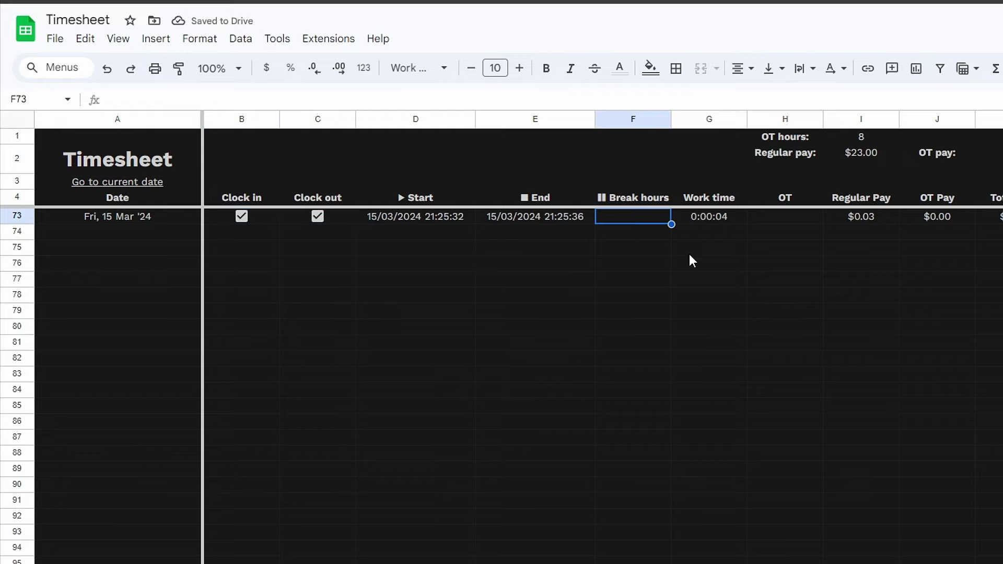
{"action": "type", "text": "1"}
{"action": "key", "text": "Tab"}
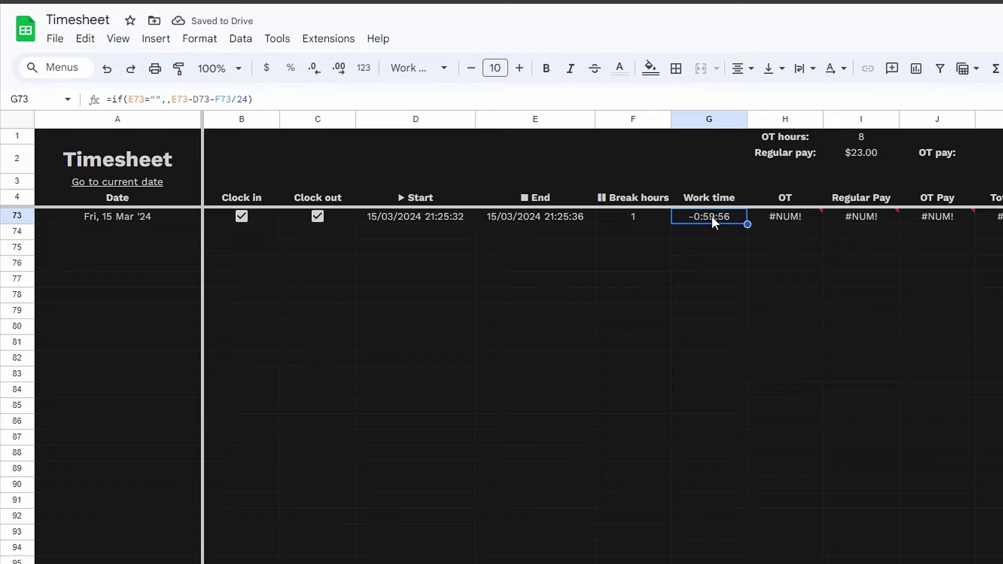
Turn the 15 Mar start time into a plain value of 15:25:32 and check the recalculated work time and pay
{"action": "left_click", "coordinate": [429, 217]}
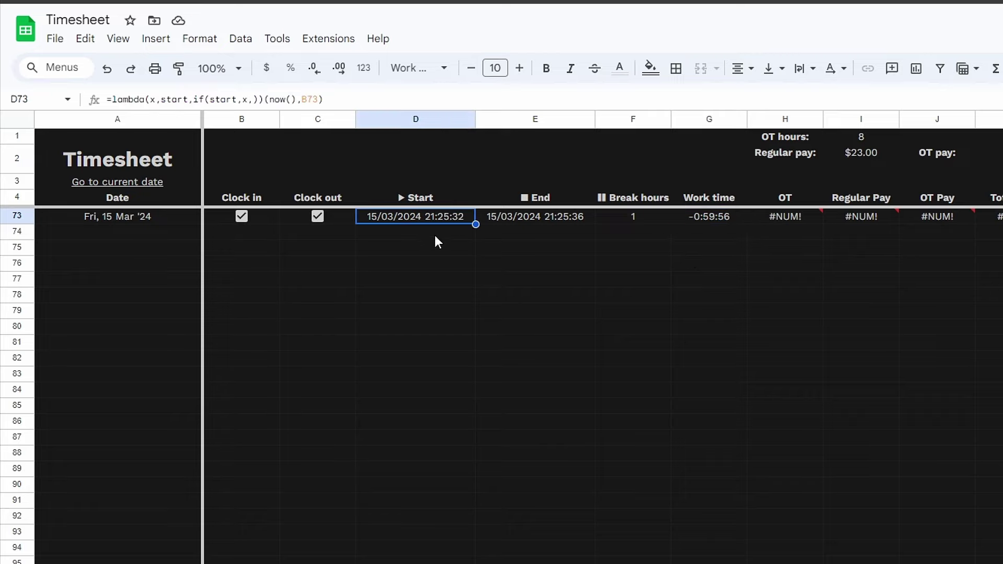
{"action": "key", "text": "ctrl+c"}
{"action": "key", "text": "ctrl+shift+v"}
{"action": "double_click", "coordinate": [431, 218]}
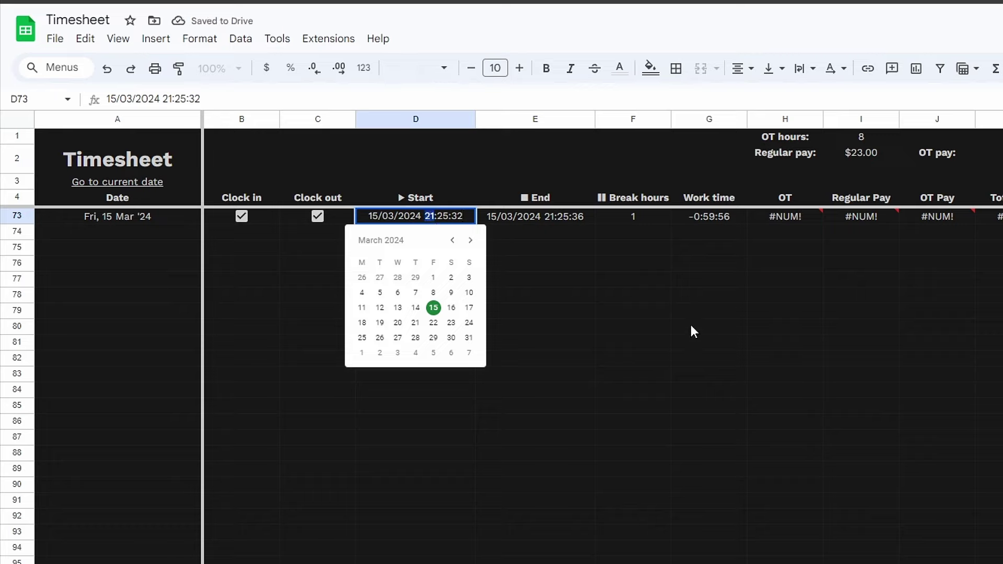
{"action": "key", "text": "Return"}
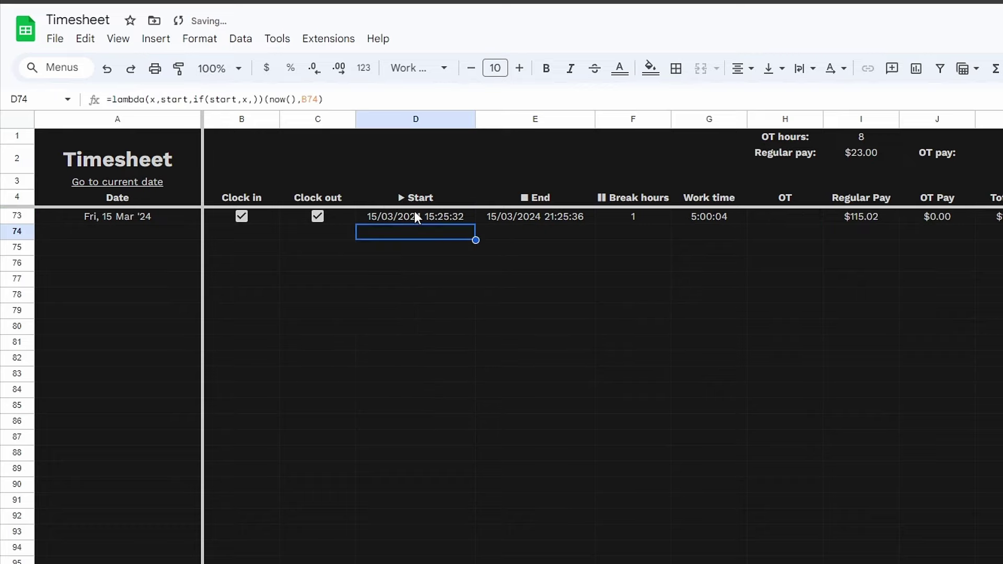
{"action": "left_click", "coordinate": [415, 212]}
{"action": "left_click", "coordinate": [723, 220]}
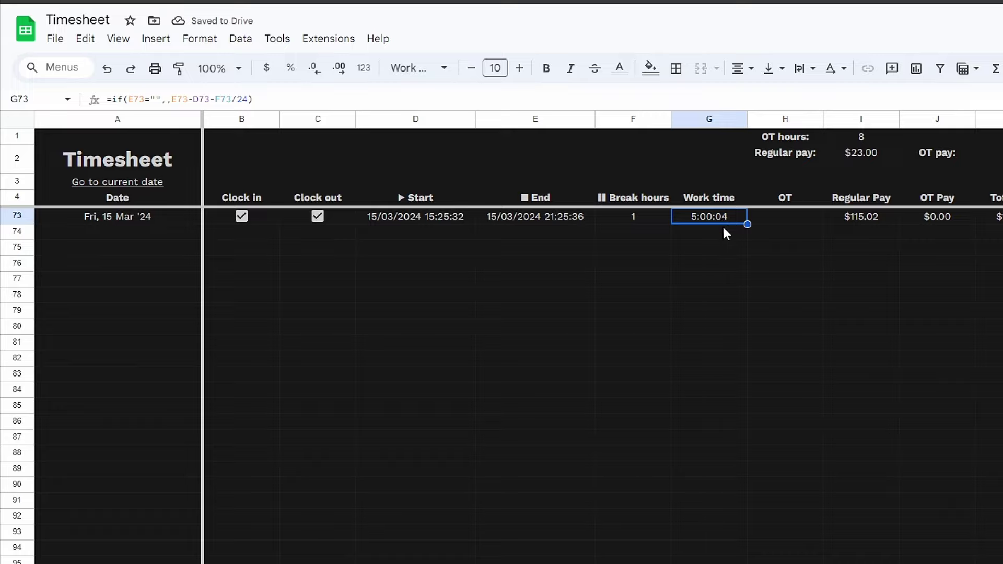
{"action": "left_click", "coordinate": [773, 220]}
{"action": "left_click_drag", "start_coordinate": [869, 216], "coordinate": [990, 215]}
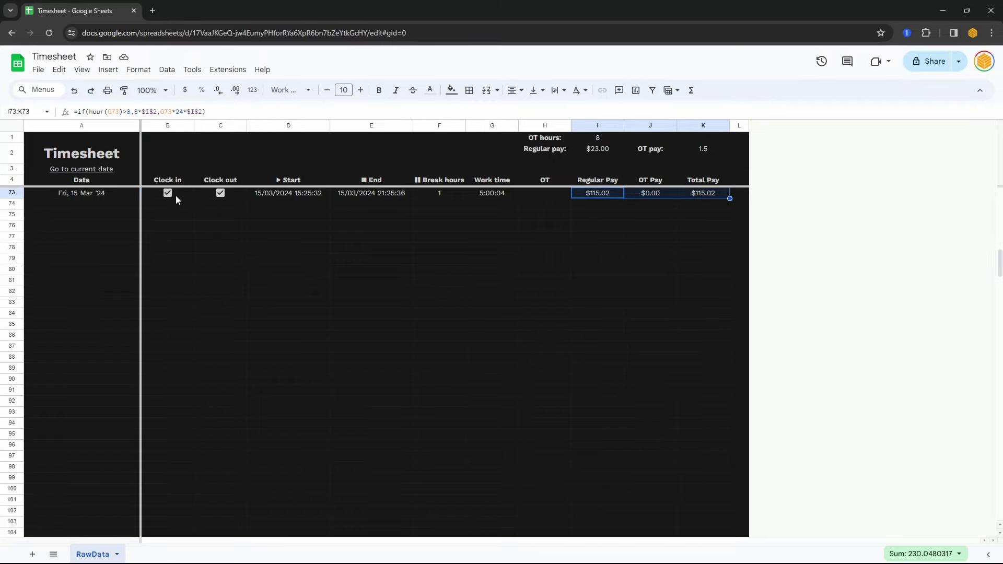
{"action": "left_click_drag", "start_coordinate": [176, 195], "coordinate": [232, 196]}
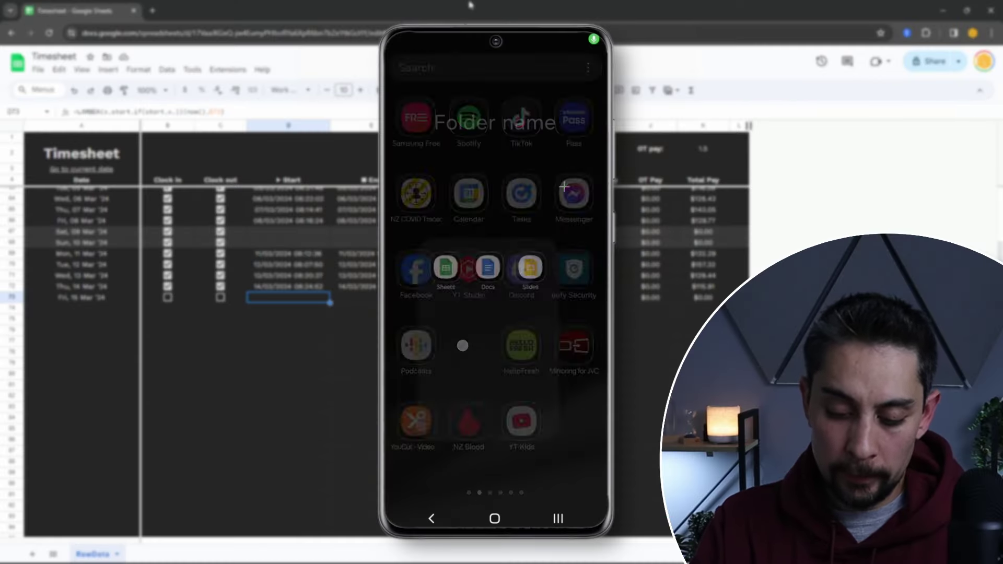
{"action": "left_click", "coordinate": [441, 240]}
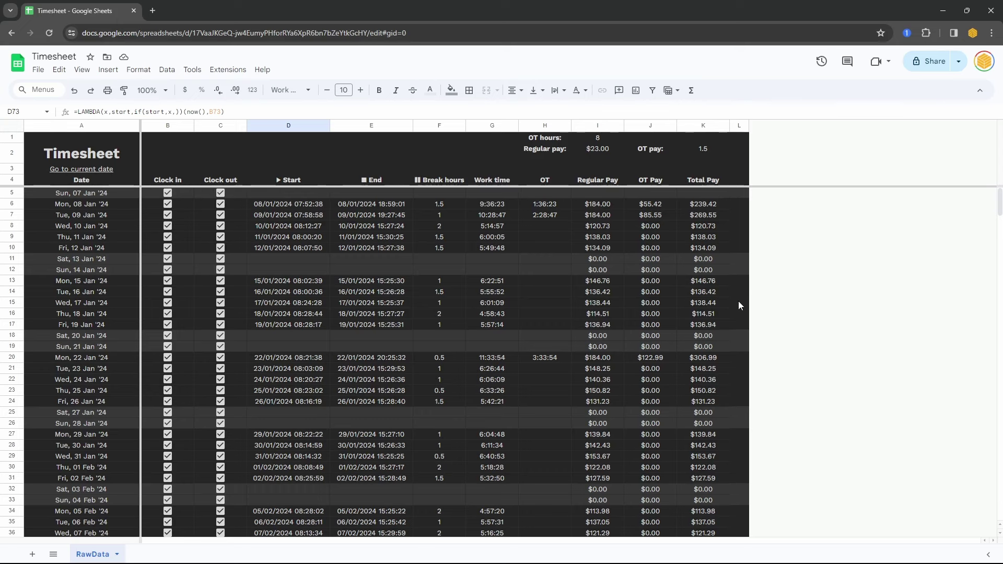
Enter =sum(K6:K12) in L12 for the first week's Total Pay and widen column L
{"action": "left_click", "coordinate": [738, 258]}
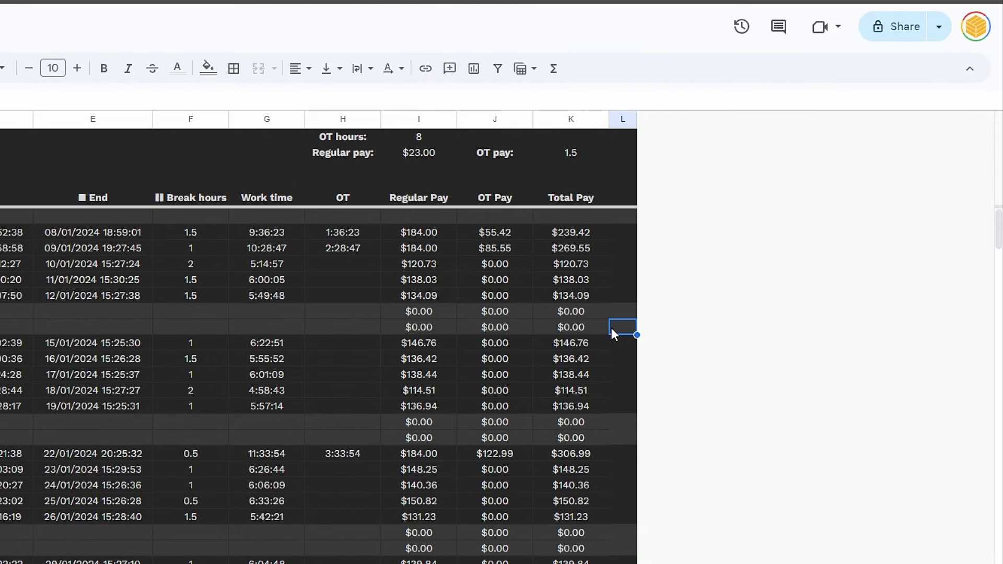
{"action": "type", "text": "=sum"}
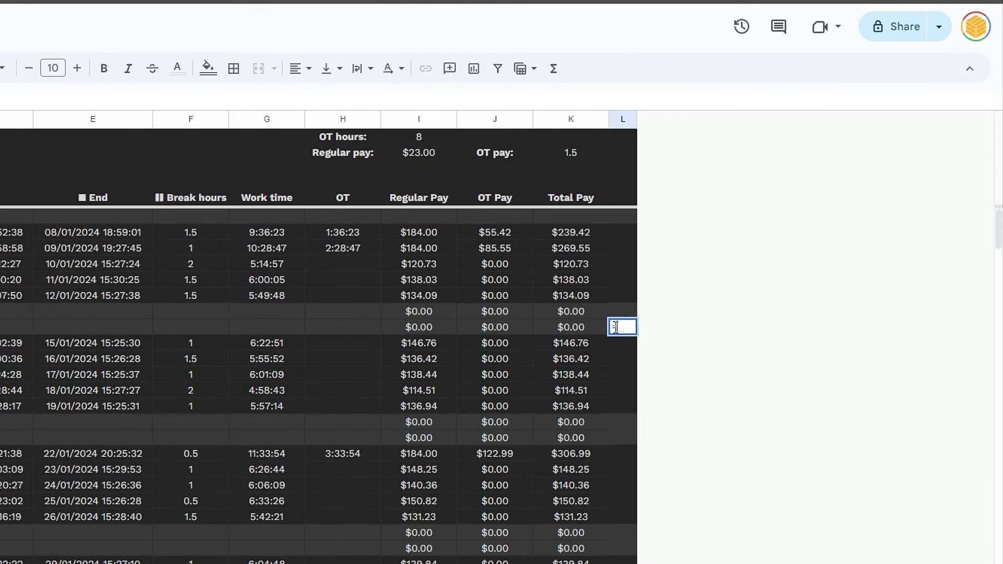
{"action": "type", "text": "("}
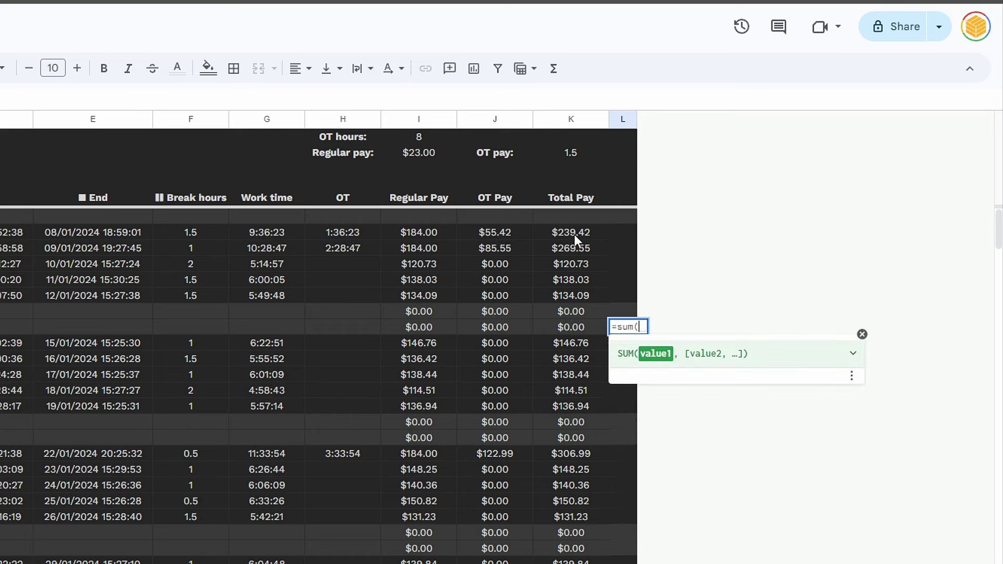
{"action": "left_click_drag", "start_coordinate": [574, 234], "coordinate": [575, 326]}
{"action": "key", "text": "Return"}
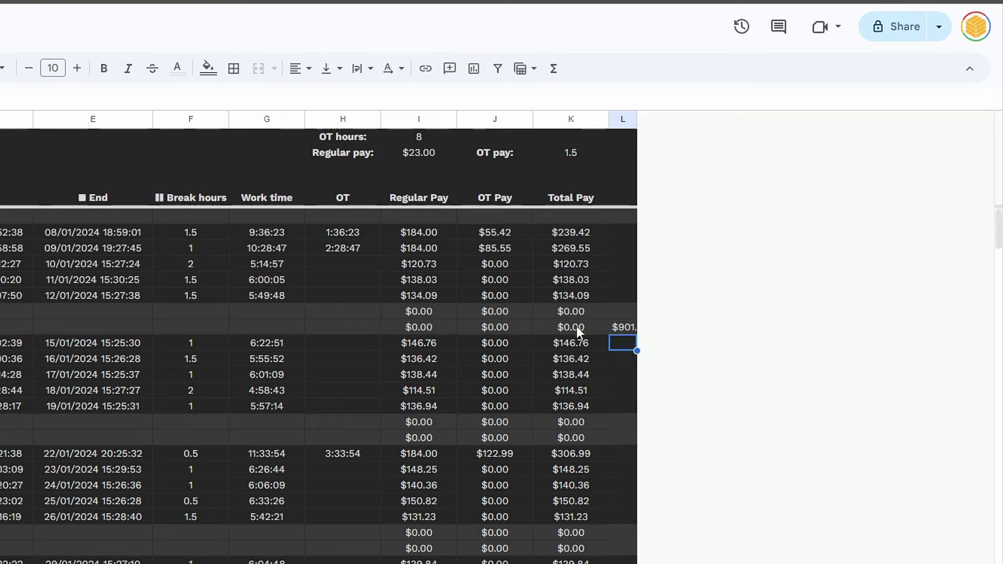
{"action": "left_click_drag", "start_coordinate": [637, 120], "coordinate": [668, 120]}
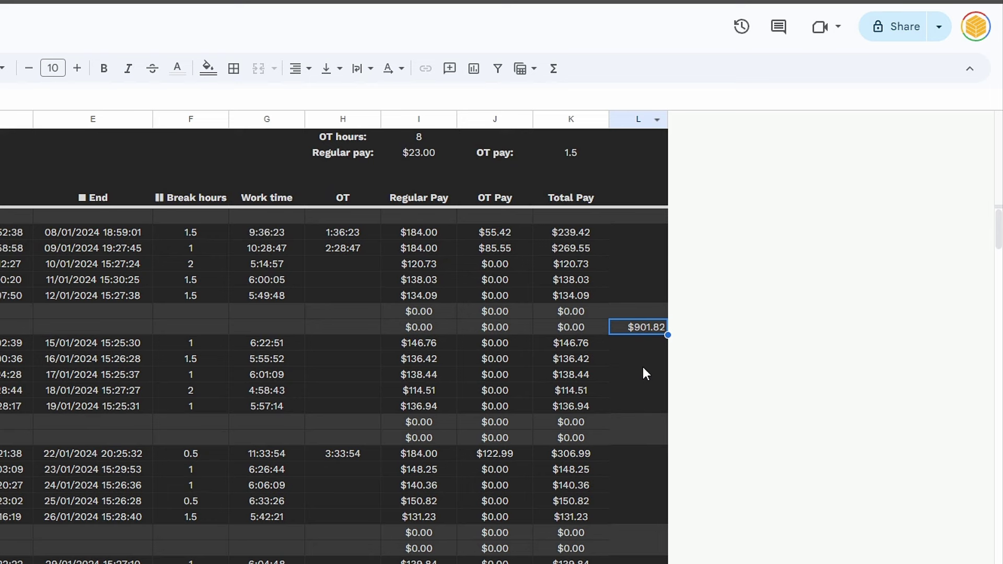
Paste the weekly sum formula into column L on every remaining Sunday row
{"action": "left_click", "coordinate": [644, 437]}
{"action": "key", "text": "ctrl+v"}
{"action": "scroll", "coordinate": [644, 438], "scroll_direction": "down", "scroll_amount": 5}
{"action": "left_click", "coordinate": [651, 466]}
{"action": "key", "text": "ctrl+v"}
{"action": "scroll", "coordinate": [651, 466], "scroll_direction": "down", "scroll_amount": 3}
{"action": "left_click", "coordinate": [644, 429]}
{"action": "key", "text": "ctrl+v"}
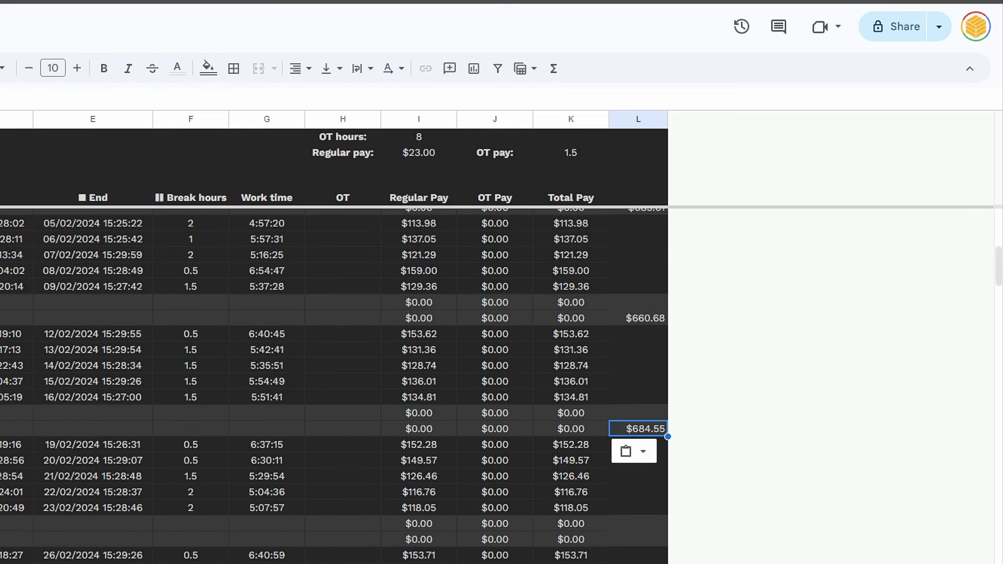
{"action": "key", "text": "Down"}
{"action": "key", "text": "Down"}
{"action": "key", "text": "Down"}
{"action": "key", "text": "Down"}
{"action": "key", "text": "Down"}
{"action": "key", "text": "Down"}
{"action": "key", "text": "Down"}
{"action": "key", "text": "ctrl+v"}
{"action": "key", "text": "Down"}
{"action": "key", "text": "Down"}
{"action": "key", "text": "Down"}
{"action": "key", "text": "Down"}
{"action": "key", "text": "Down"}
{"action": "key", "text": "Down"}
{"action": "key", "text": "Down"}
{"action": "key", "text": "ctrl+v"}
{"action": "key", "text": "Down"}
{"action": "key", "text": "Down"}
{"action": "key", "text": "Down"}
{"action": "key", "text": "Down"}
{"action": "key", "text": "Down"}
{"action": "key", "text": "Down"}
{"action": "key", "text": "Down"}
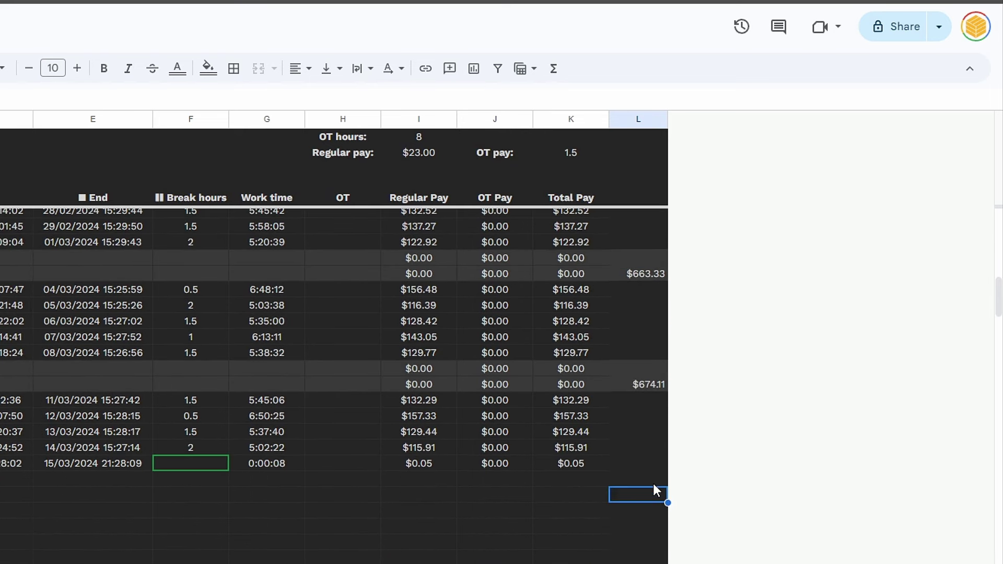
{"action": "scroll", "coordinate": [637, 529], "scroll_direction": "up", "scroll_amount": 20}
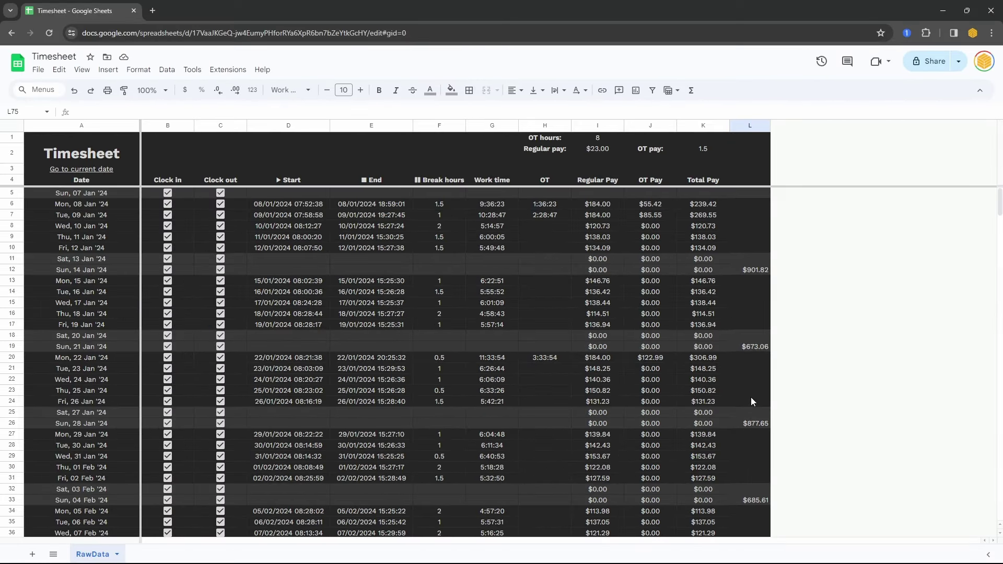
Duplicate the RawData sheet and switch to the new copy
{"action": "right_click", "coordinate": [91, 555]}
{"action": "left_click", "coordinate": [89, 390]}
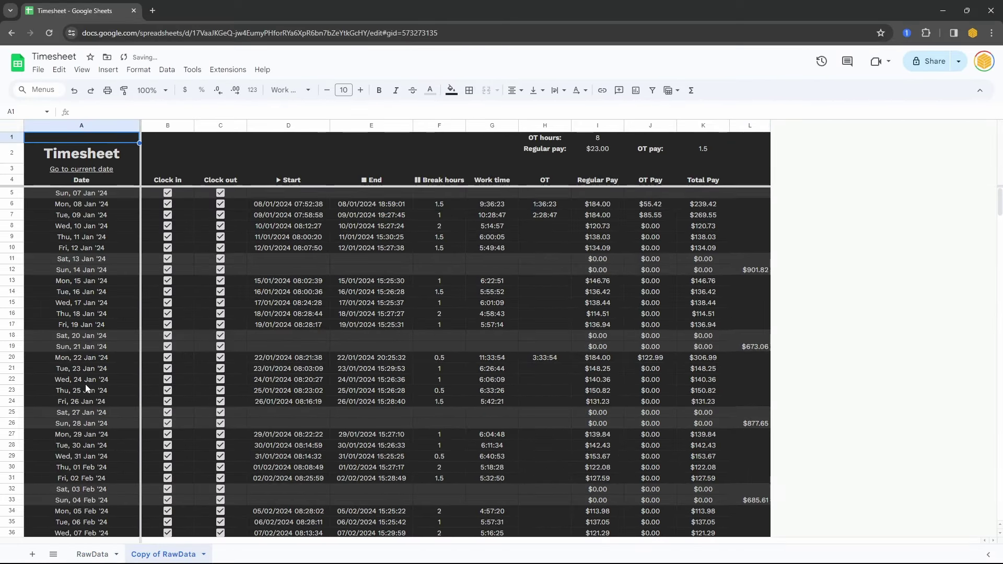
{"action": "left_click", "coordinate": [86, 182]}
Clear the copied timesheet data and headers from row 4 down, plus the date link in A3
{"action": "key", "text": "ctrl+shift+Right"}
{"action": "key", "text": "ctrl+shift+Down"}
{"action": "key", "text": "Delete"}
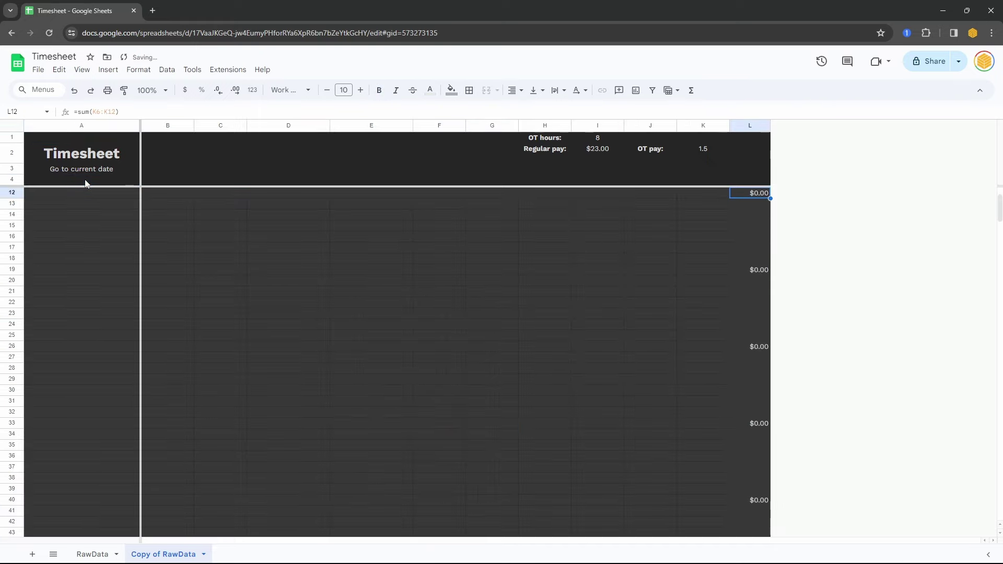
{"action": "key", "text": "shift+Down"}
{"action": "key", "text": "ctrl+shift+Down"}
{"action": "key", "text": "ctrl+Home"}
{"action": "left_click", "coordinate": [74, 180]}
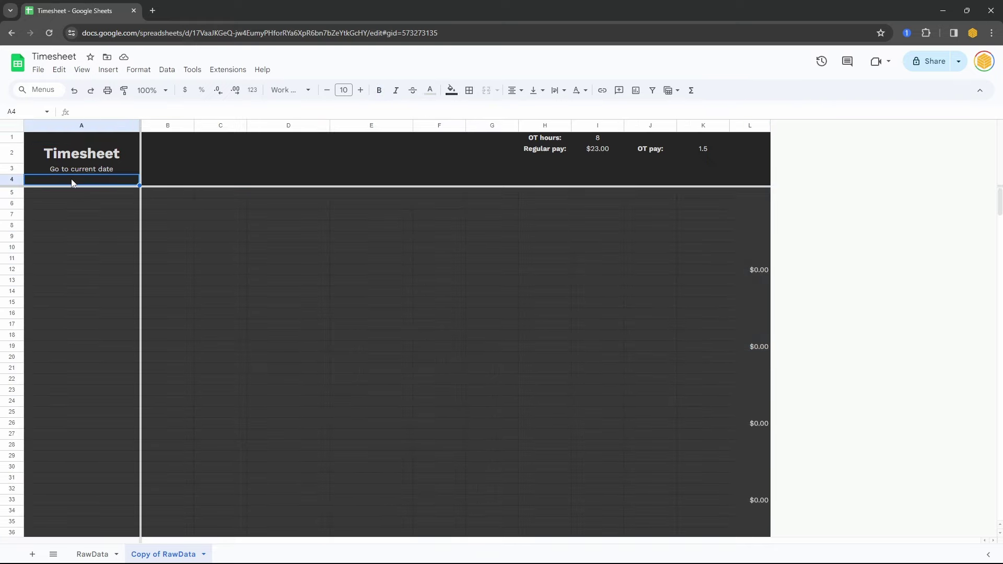
{"action": "key", "text": "Up"}
{"action": "key", "text": "Delete"}
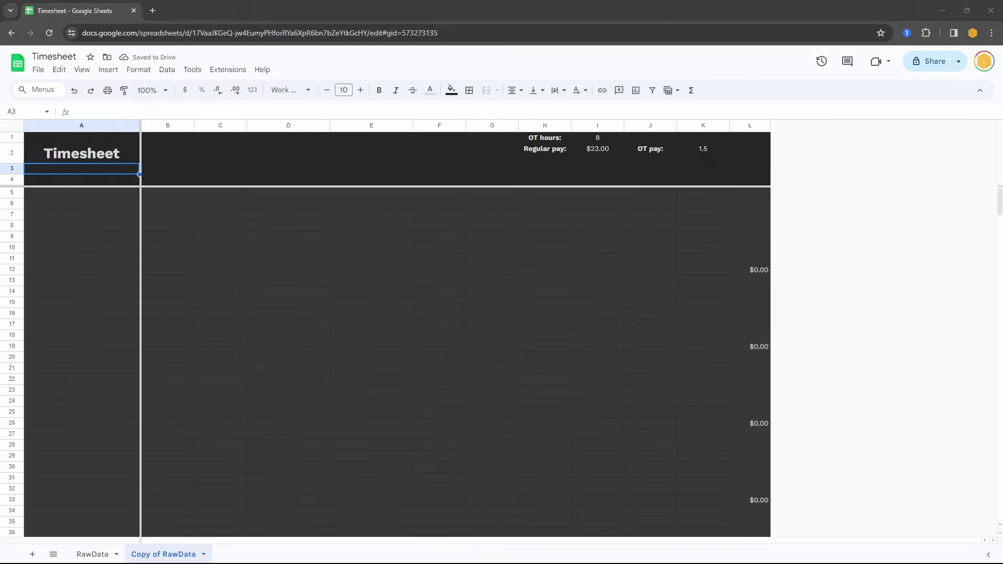
Rename the copied sheet to 'Breakdown'
{"action": "double_click", "coordinate": [163, 555]}
{"action": "type", "text": "Breakdown"}
{"action": "key", "text": "Return"}
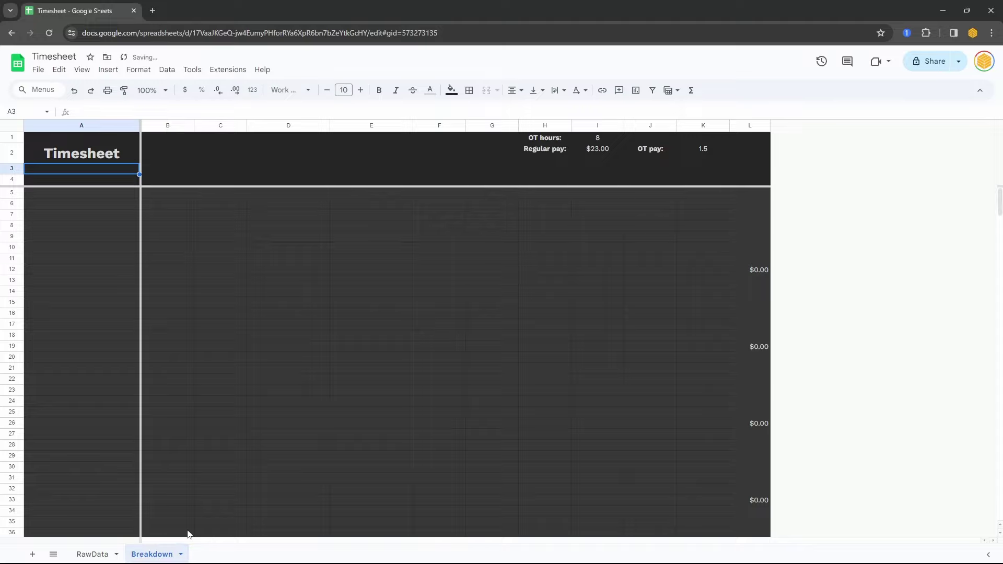
Clear the OT and pay-rate settings in H1:K2
{"action": "left_click_drag", "start_coordinate": [541, 138], "coordinate": [709, 150]}
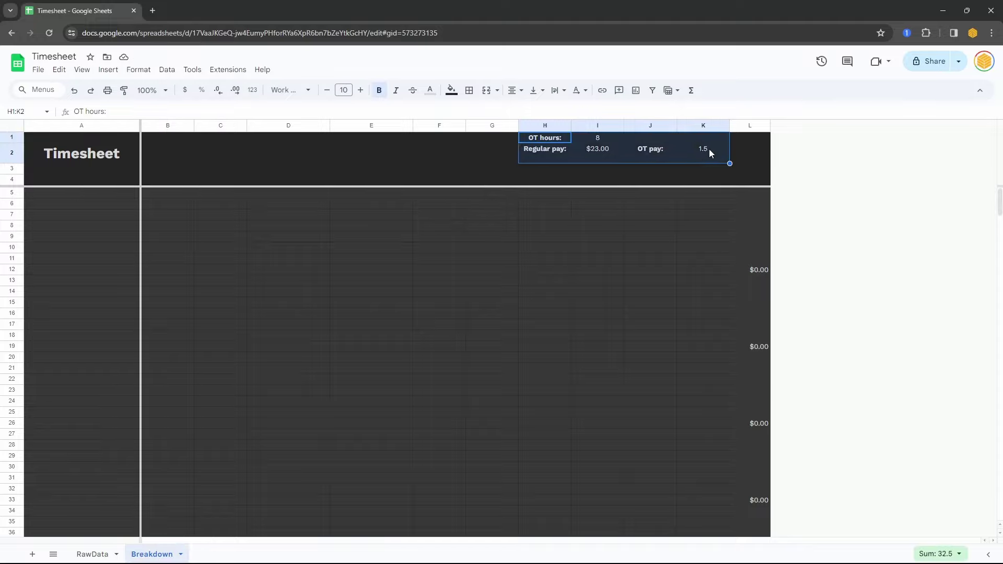
{"action": "key", "text": "Delete"}
{"action": "left_click", "coordinate": [115, 180]}
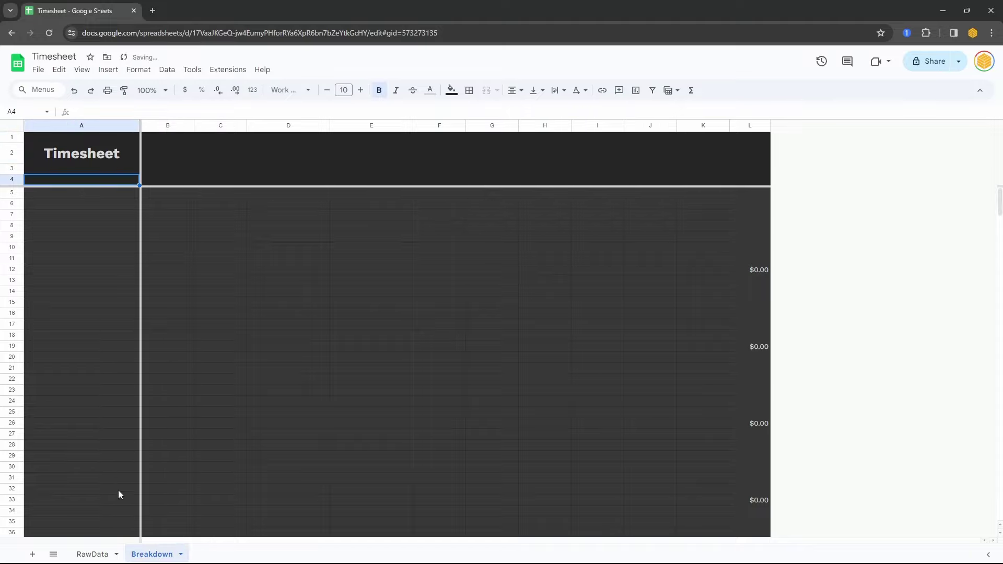
{"action": "left_click", "coordinate": [92, 554]}
Select the RawData timesheet range A4:L369, excluding the title rows
{"action": "left_click", "coordinate": [114, 196]}
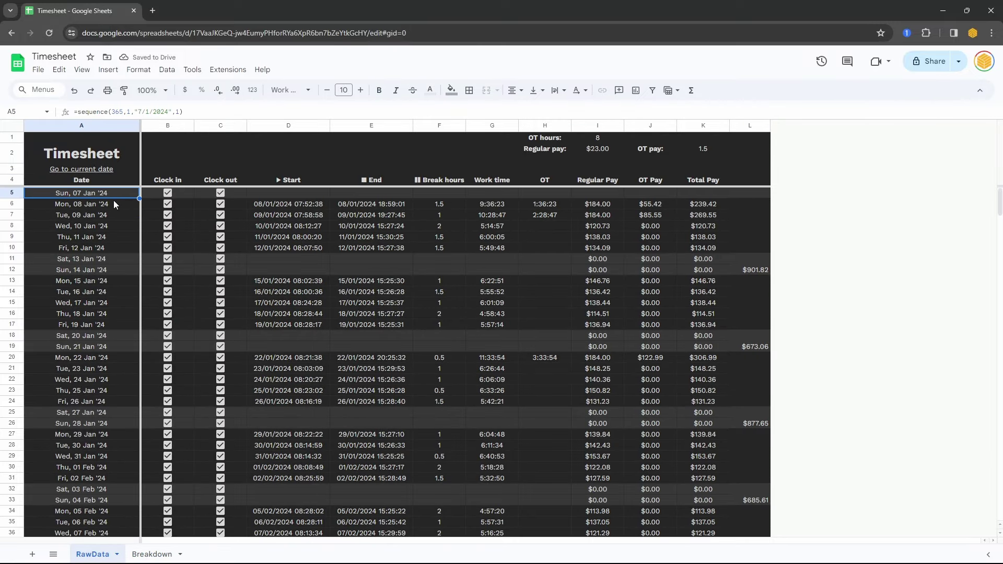
{"action": "key", "text": "ctrl+a"}
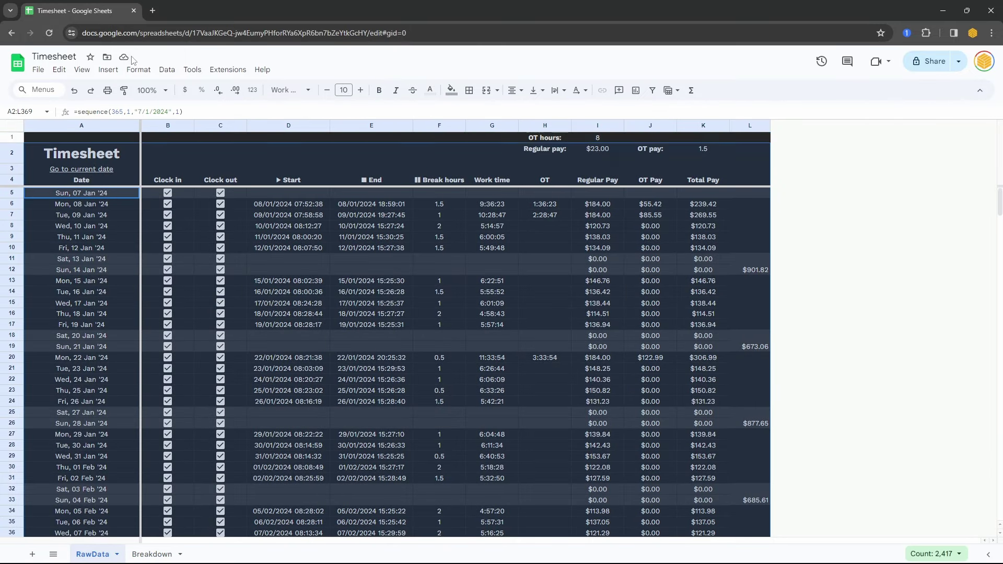
{"action": "key", "text": "shift+Down"}
{"action": "key", "text": "shift+Down"}
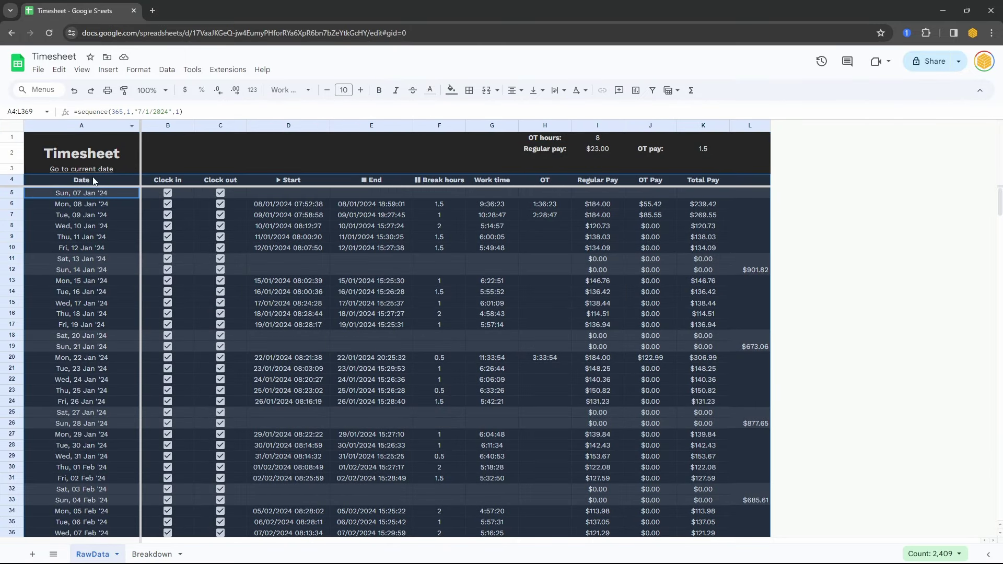
{"action": "scroll", "coordinate": [360, 270], "scroll_direction": "down", "scroll_amount": 20}
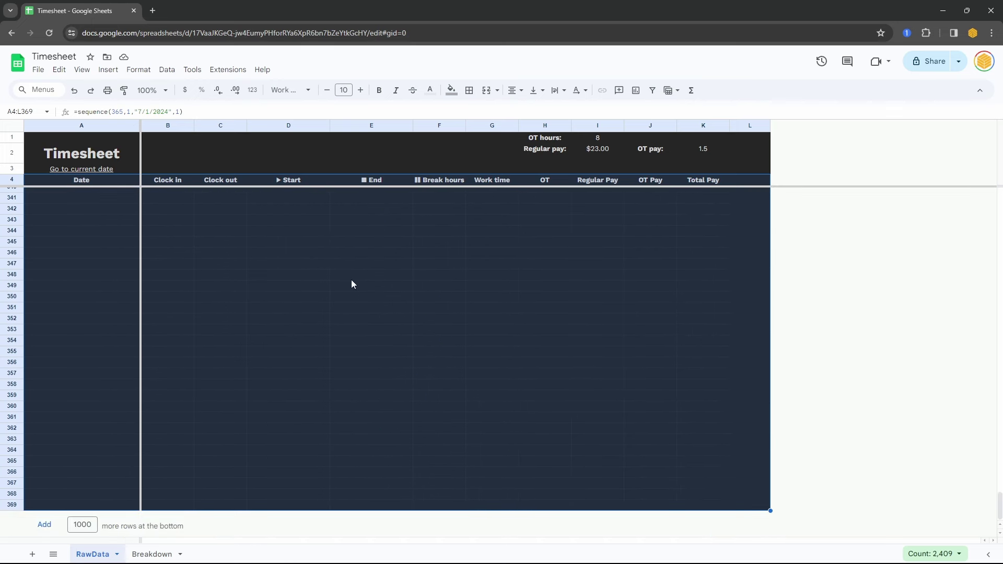
{"action": "scroll", "coordinate": [354, 274], "scroll_direction": "up", "scroll_amount": 20}
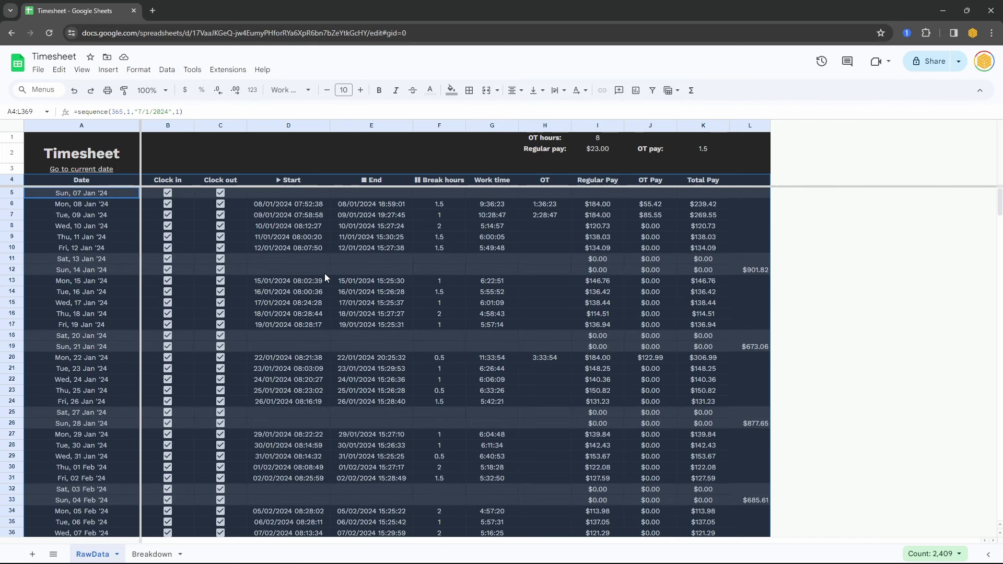
Insert a pivot table from that range at cell A4 of the Breakdown sheet
{"action": "left_click", "coordinate": [109, 70]}
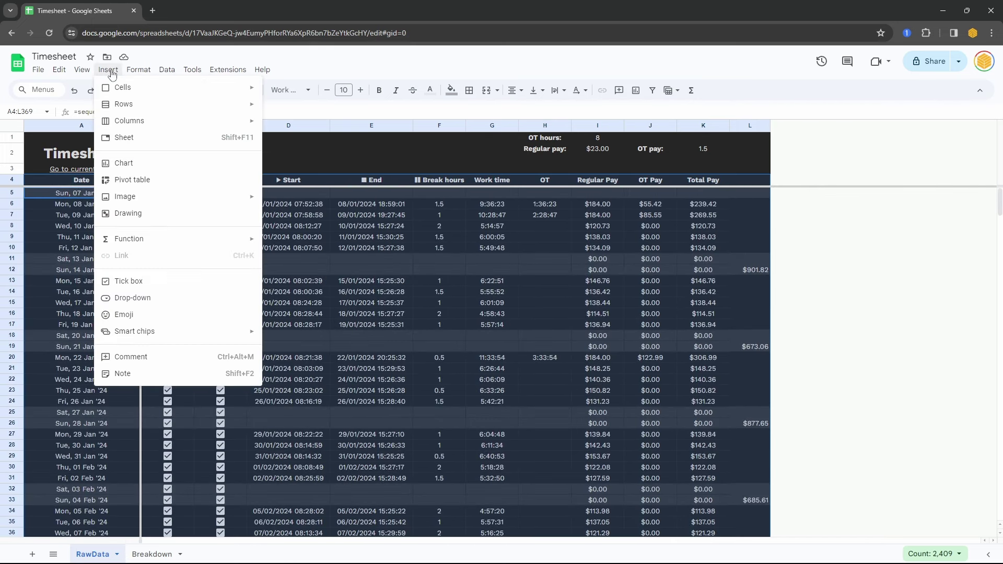
{"action": "left_click", "coordinate": [119, 182]}
{"action": "left_click", "coordinate": [436, 324]}
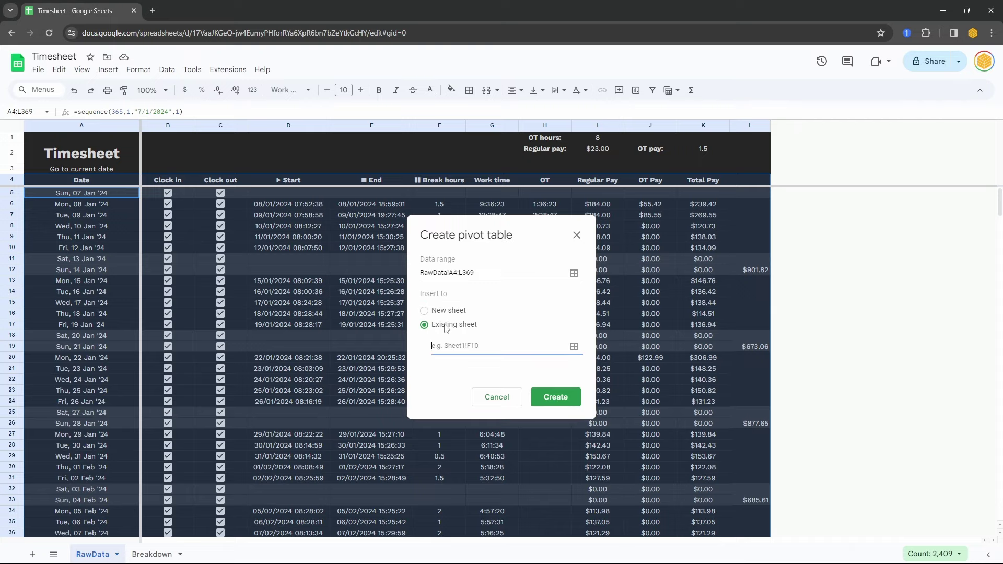
{"action": "left_click", "coordinate": [574, 348]}
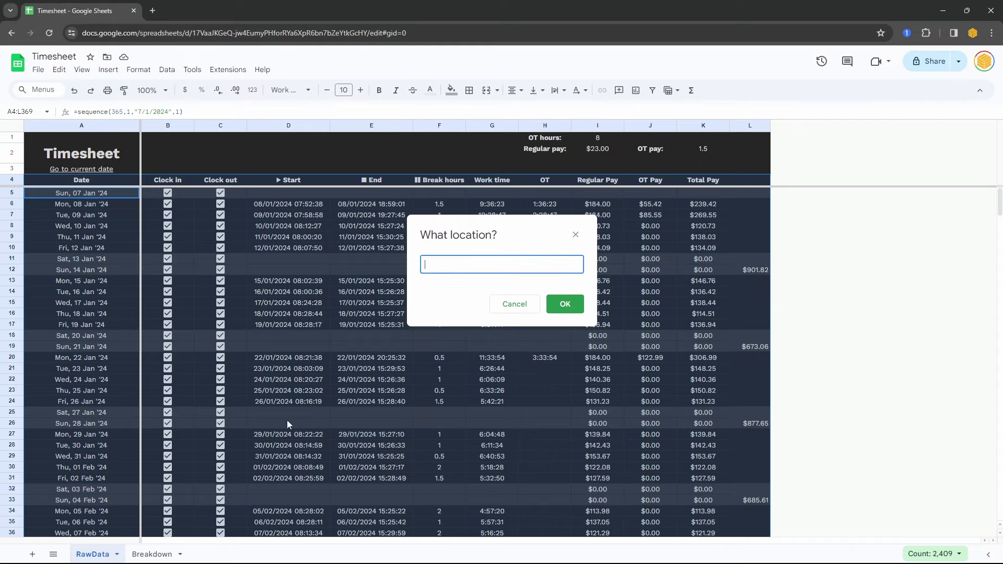
{"action": "left_click", "coordinate": [151, 553]}
{"action": "left_click", "coordinate": [73, 180]}
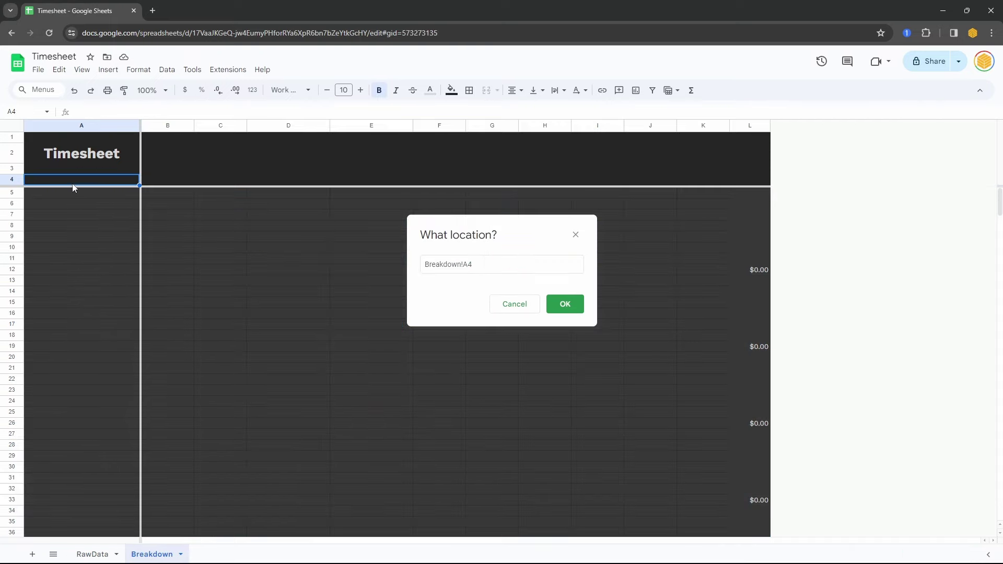
{"action": "left_click", "coordinate": [564, 306]}
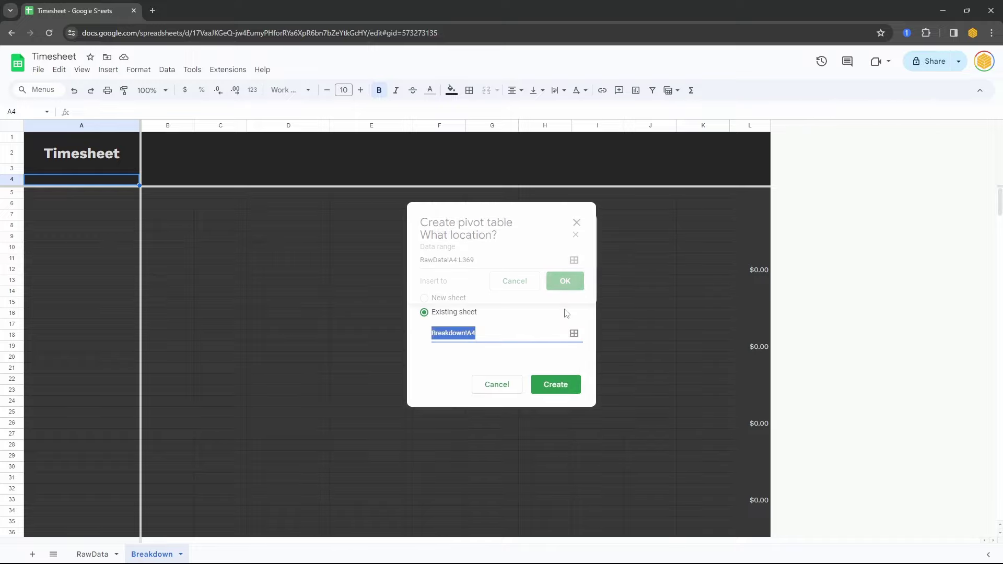
{"action": "left_click", "coordinate": [556, 385]}
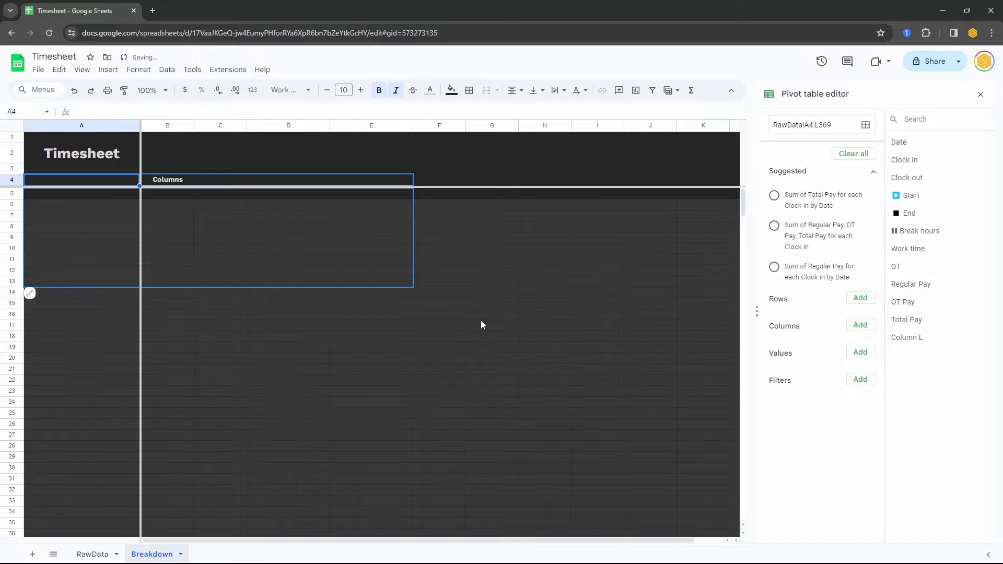
Clear the leftover $0.00 values in column L of Breakdown
{"action": "left_click", "coordinate": [980, 94]}
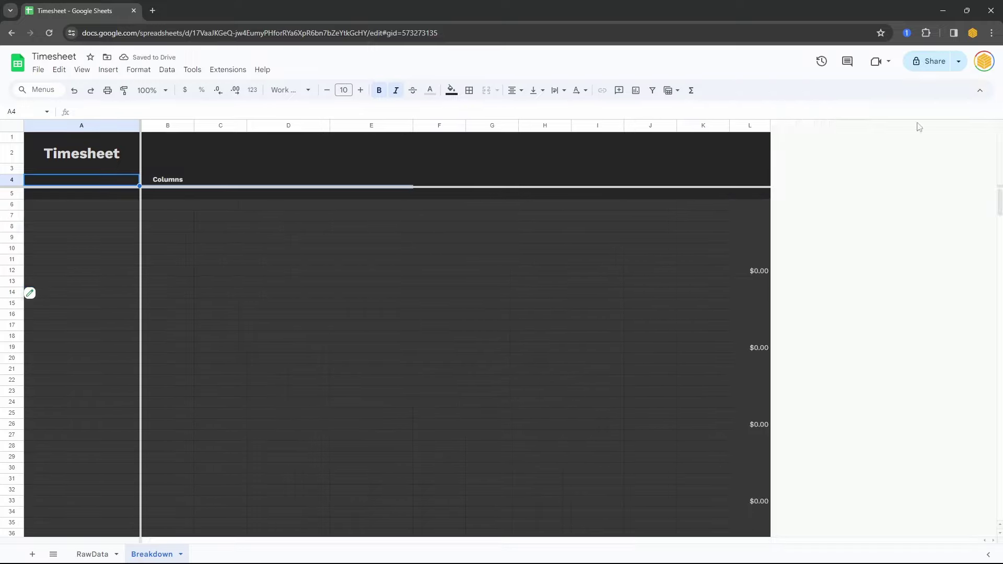
{"action": "left_click", "coordinate": [765, 272]}
{"action": "left_click", "coordinate": [753, 125]}
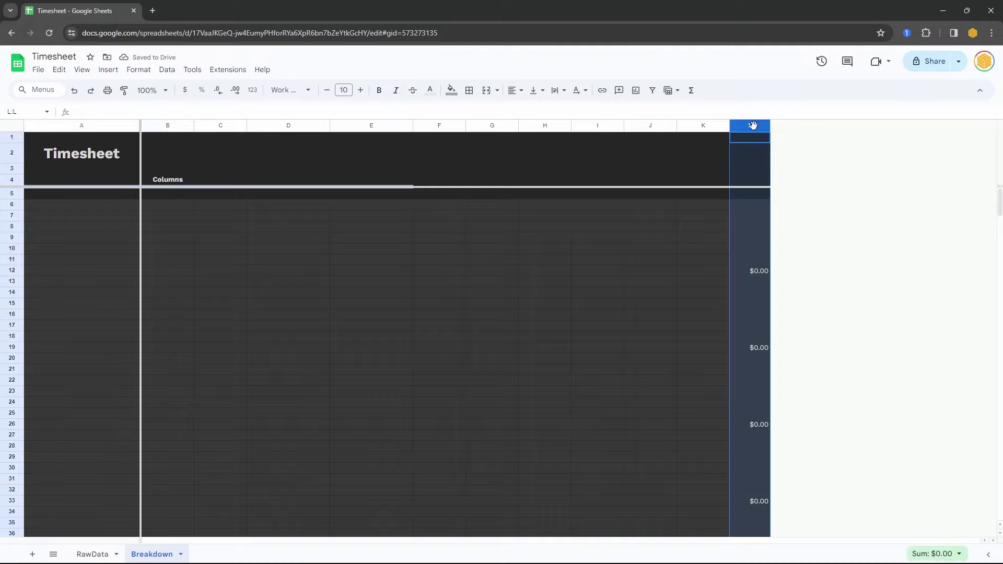
{"action": "key", "text": "Delete"}
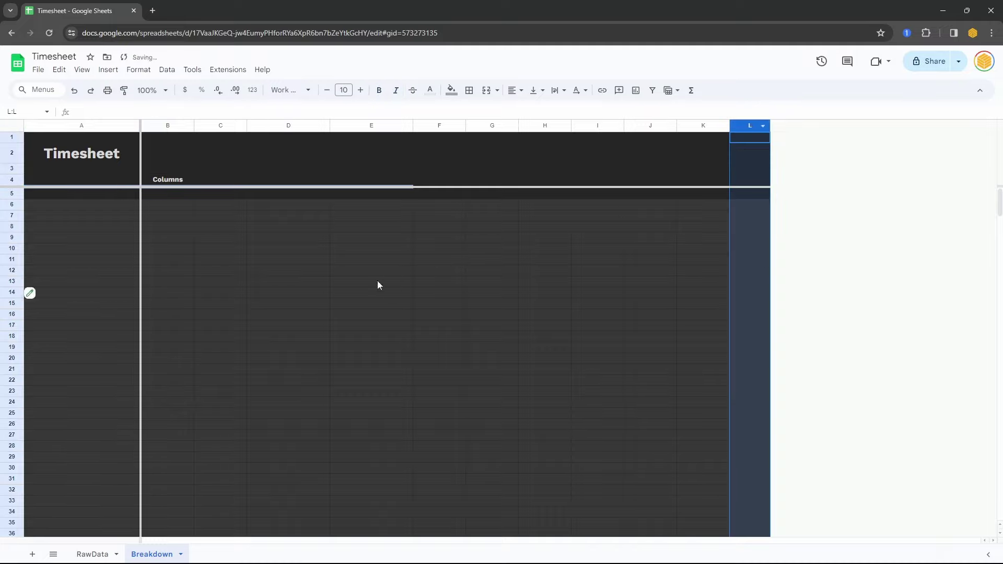
Put Date in the pivot's Rows
{"action": "left_click", "coordinate": [49, 298]}
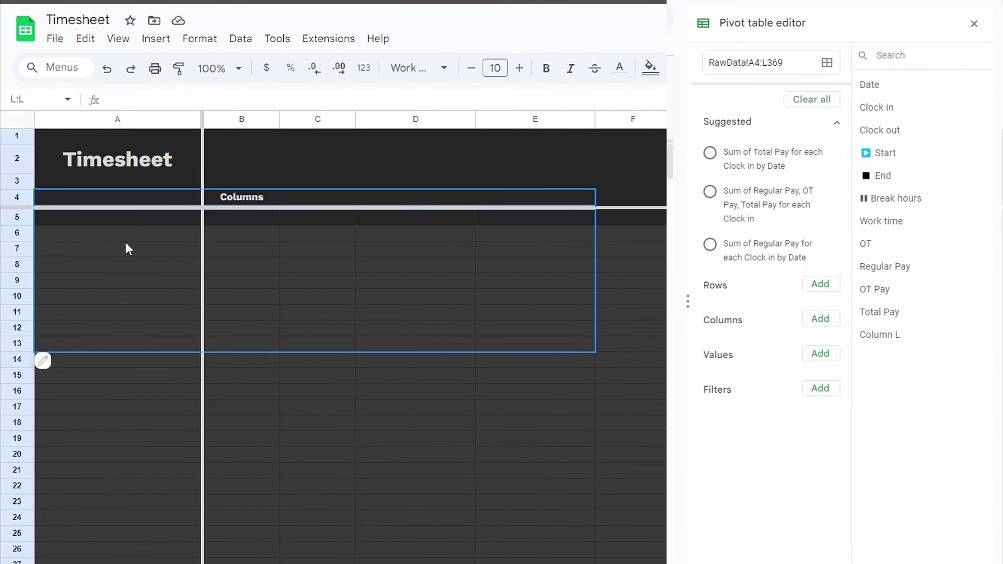
{"action": "left_click", "coordinate": [138, 195]}
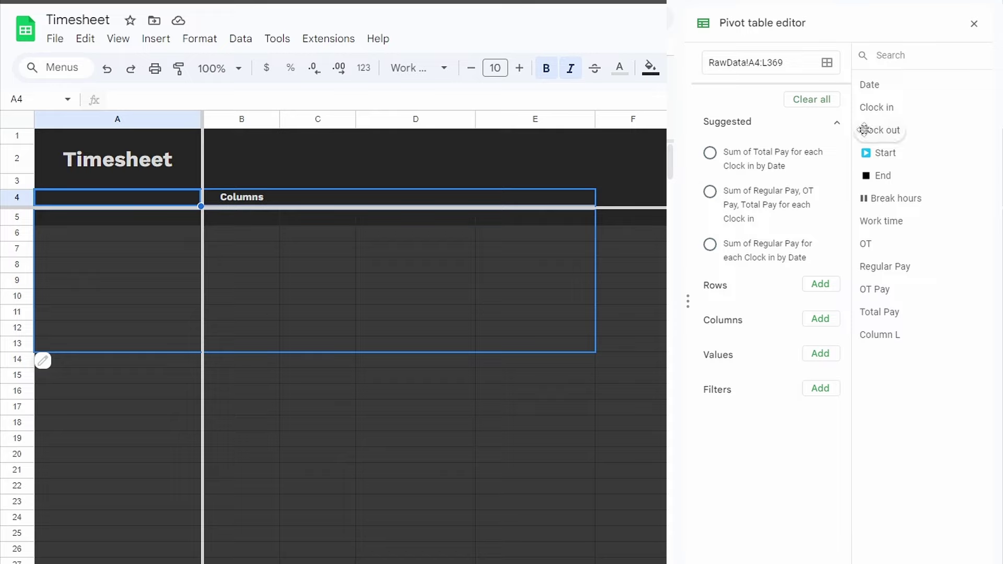
{"action": "left_click", "coordinate": [839, 124]}
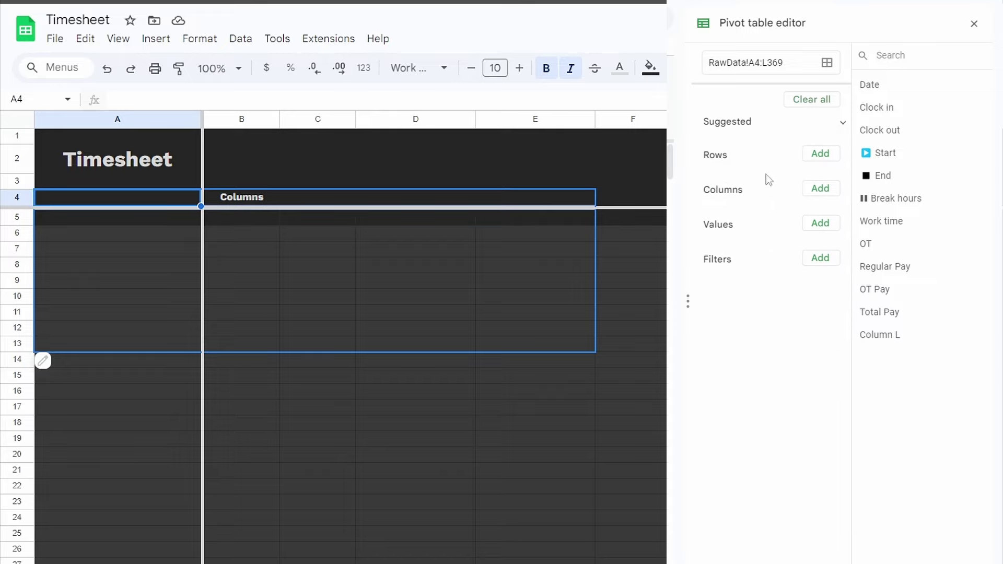
{"action": "left_click_drag", "start_coordinate": [870, 85], "coordinate": [730, 173]}
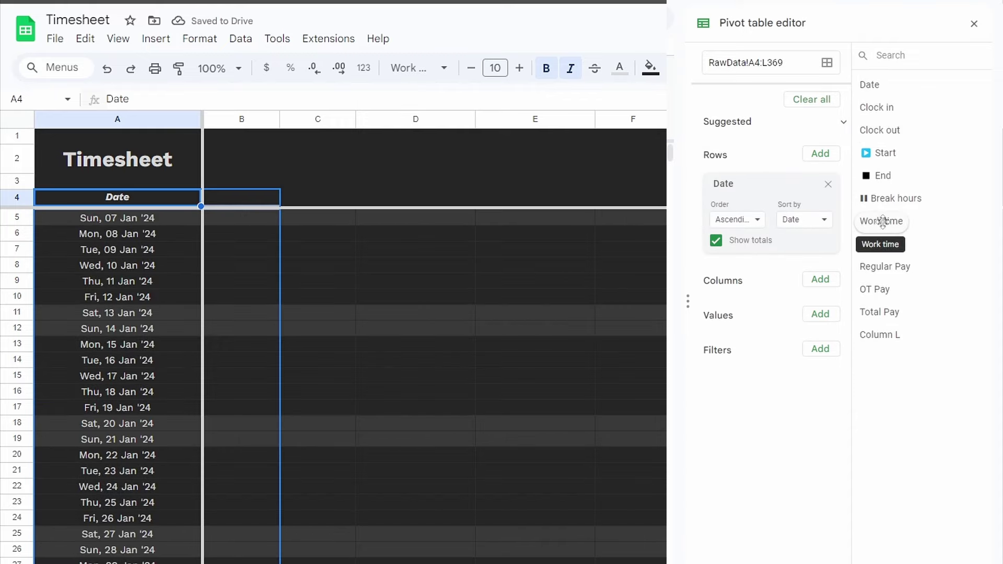
Add Work time, Regular Pay and OT Pay to the pivot values, each summarised by SUM
{"action": "left_click_drag", "start_coordinate": [881, 221], "coordinate": [752, 327]}
{"action": "left_click", "coordinate": [737, 380]}
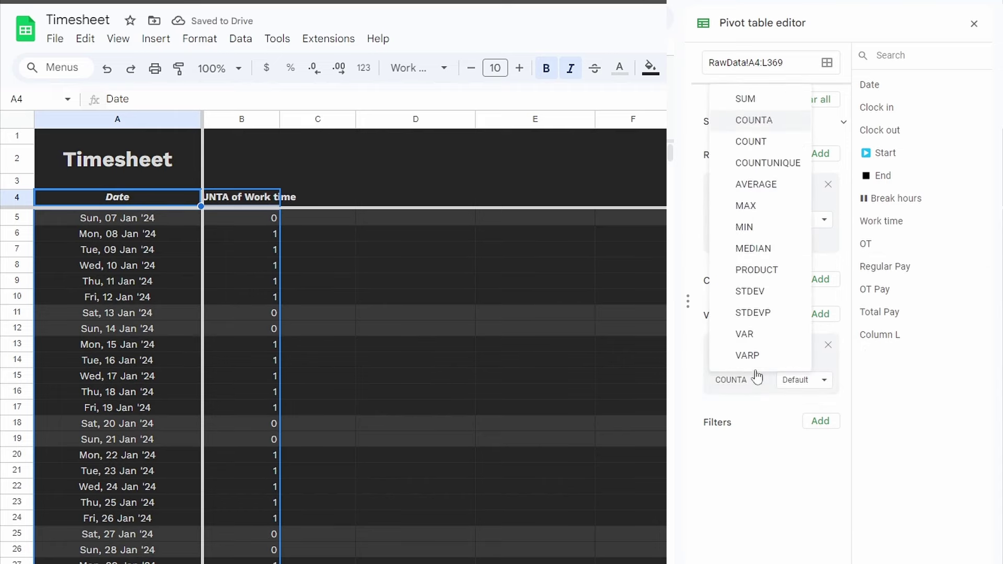
{"action": "left_click", "coordinate": [763, 99]}
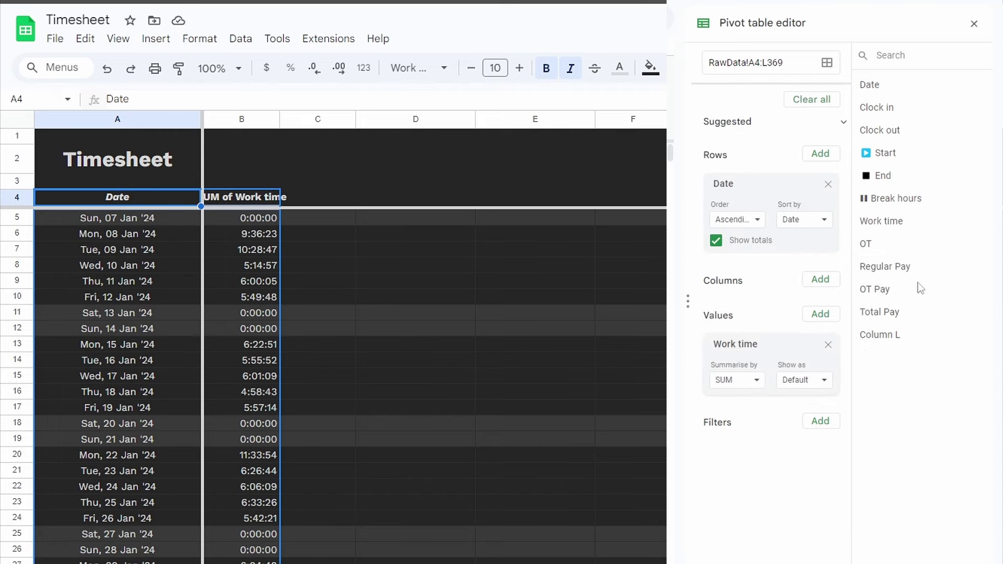
{"action": "left_click_drag", "start_coordinate": [883, 266], "coordinate": [766, 407]}
{"action": "mouse_move", "coordinate": [874, 290]}
{"action": "left_mouse_down"}
{"action": "mouse_move", "coordinate": [839, 462]}
{"action": "mouse_move", "coordinate": [736, 478]}
{"action": "left_mouse_up"}
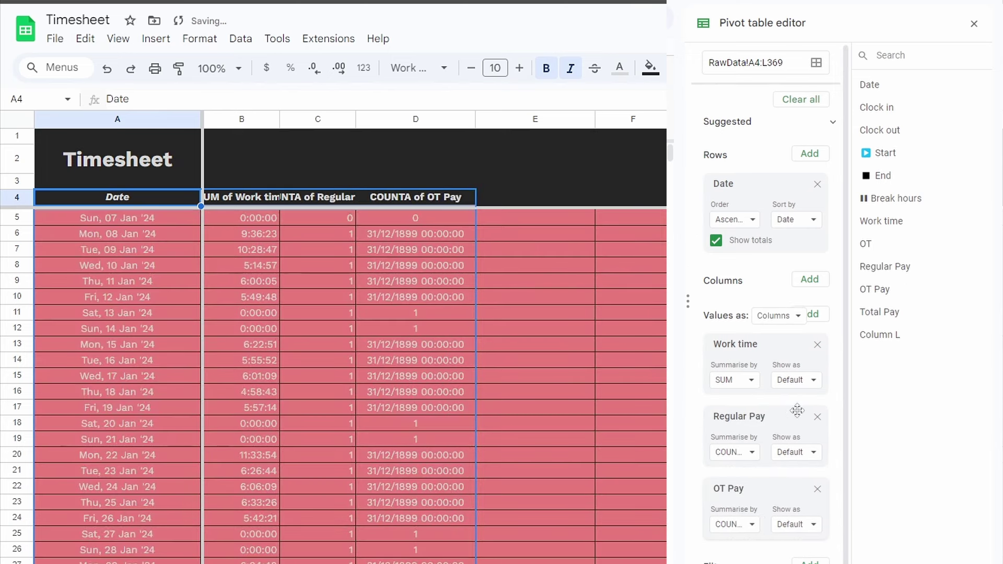
{"action": "left_click", "coordinate": [743, 452]}
{"action": "left_click", "coordinate": [744, 175]}
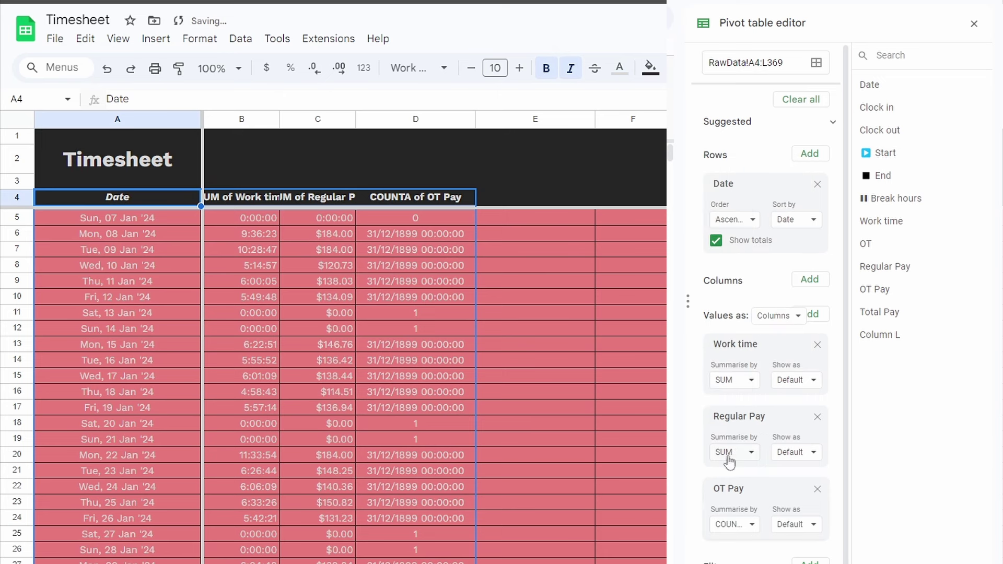
{"action": "left_click", "coordinate": [742, 525]}
{"action": "left_click", "coordinate": [752, 243]}
Delete the pivot's conditional formatting rules to remove the red highlighting
{"action": "left_click", "coordinate": [342, 253]}
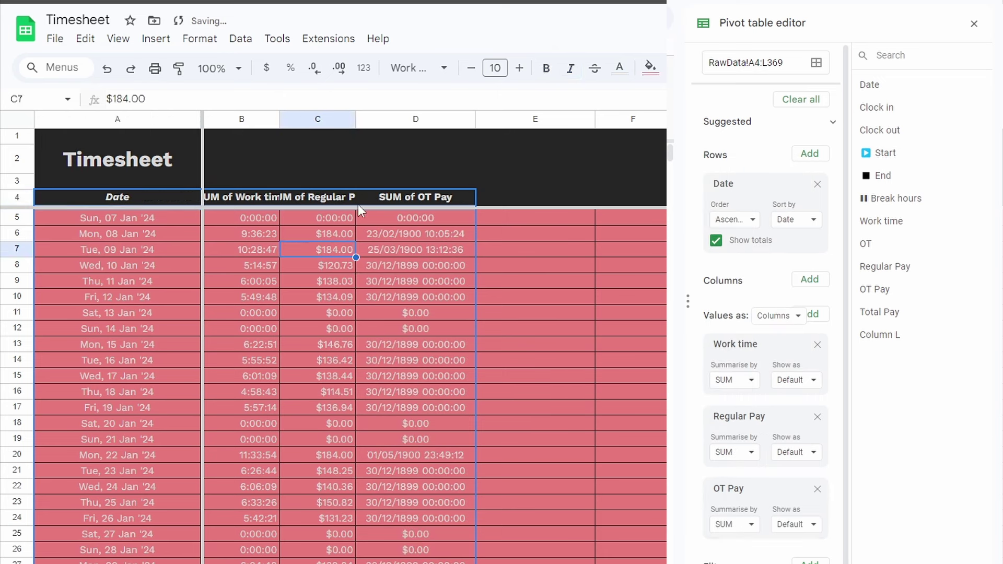
{"action": "left_click", "coordinate": [200, 41]}
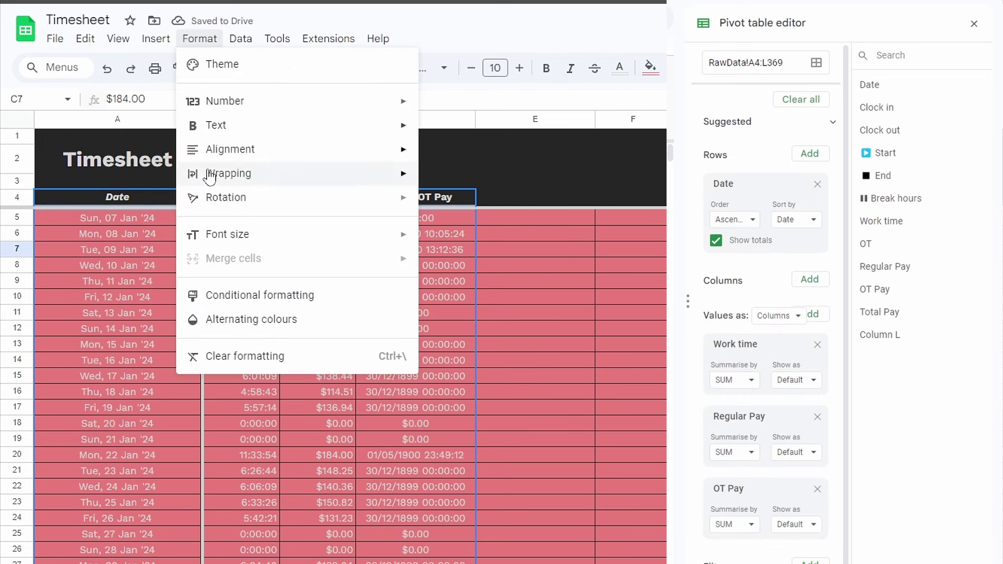
{"action": "left_click", "coordinate": [227, 296]}
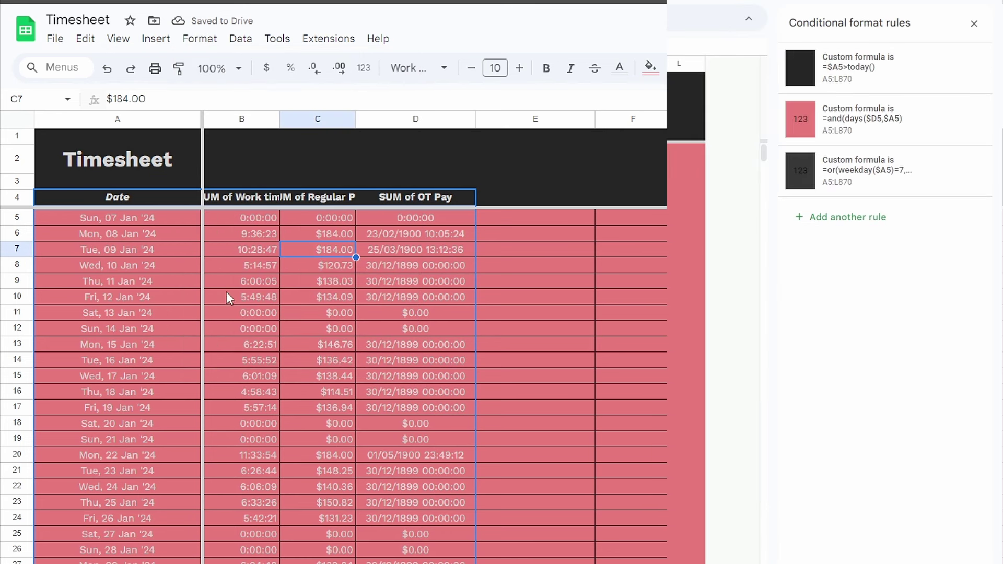
{"action": "left_click", "coordinate": [955, 68]}
{"action": "left_click", "coordinate": [955, 67]}
{"action": "left_click", "coordinate": [955, 68]}
{"action": "left_click", "coordinate": [975, 26]}
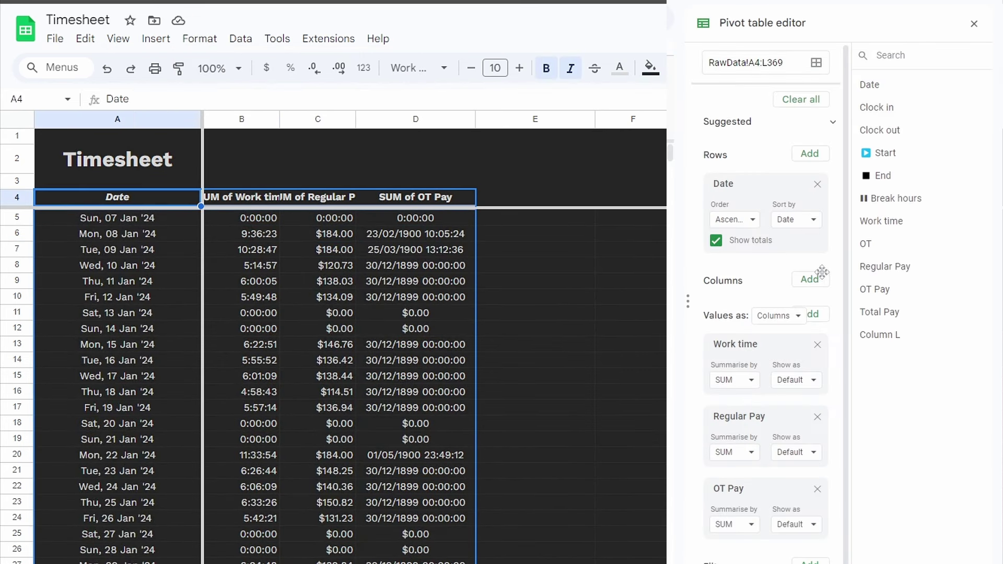
Add Total Pay to the pivot values and format C5:E370 as currency
{"action": "left_click_drag", "start_coordinate": [888, 309], "coordinate": [918, 397]}
{"action": "left_click_drag", "start_coordinate": [742, 554], "coordinate": [739, 544]}
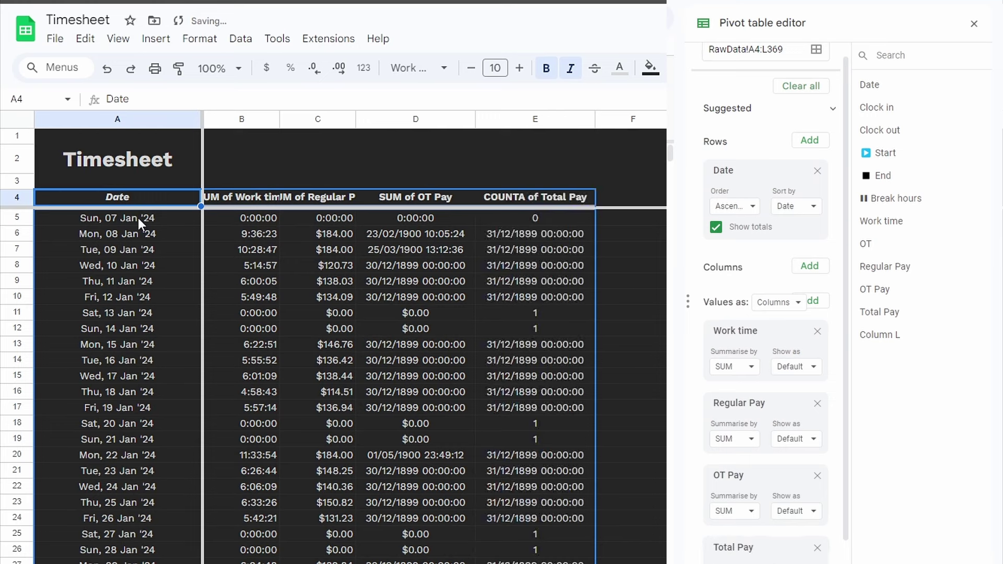
{"action": "left_click", "coordinate": [331, 233]}
{"action": "left_click", "coordinate": [340, 219]}
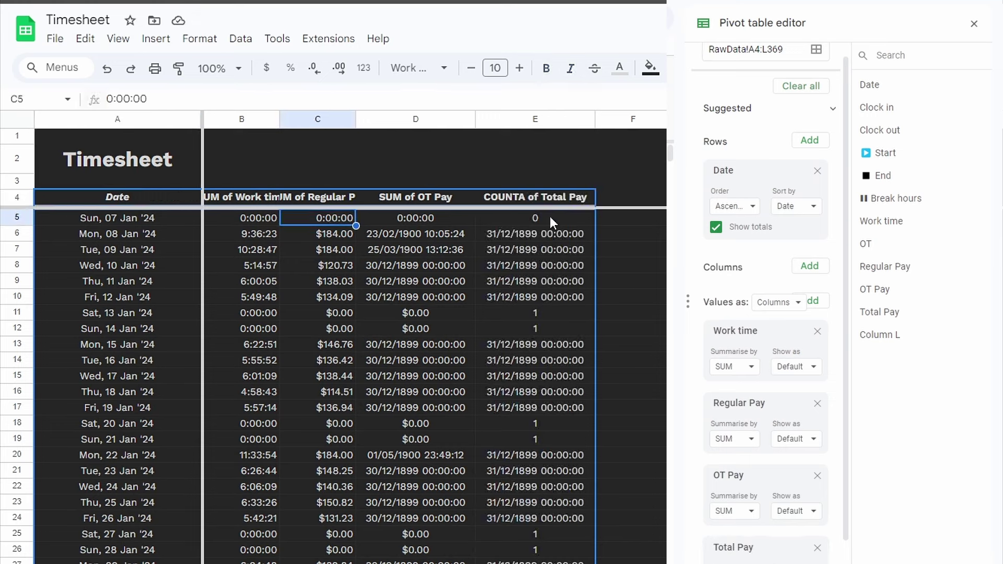
{"action": "key", "text": "shift+Right"}
{"action": "key", "text": "shift+Right"}
{"action": "key", "text": "ctrl+shift+Down"}
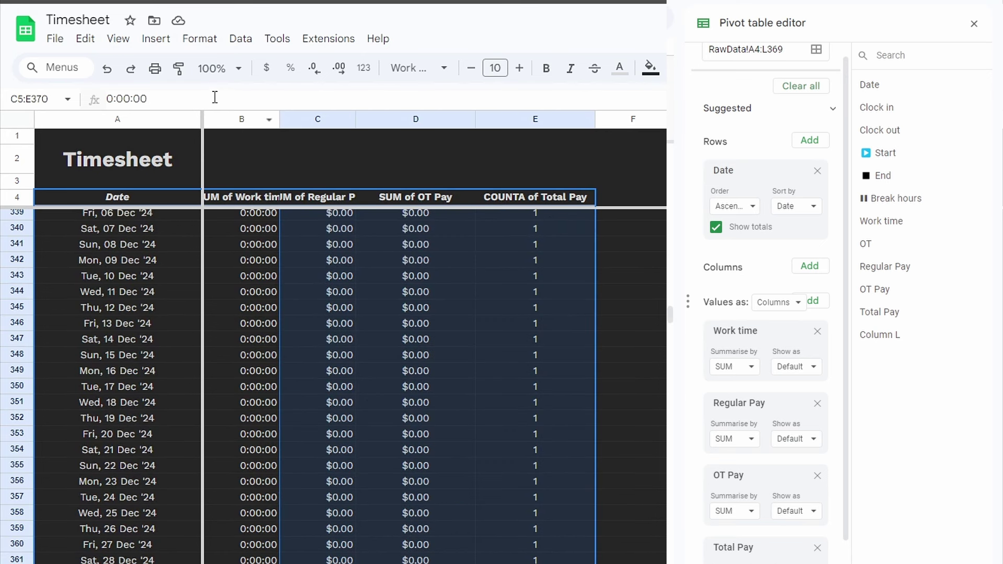
{"action": "left_click", "coordinate": [266, 69]}
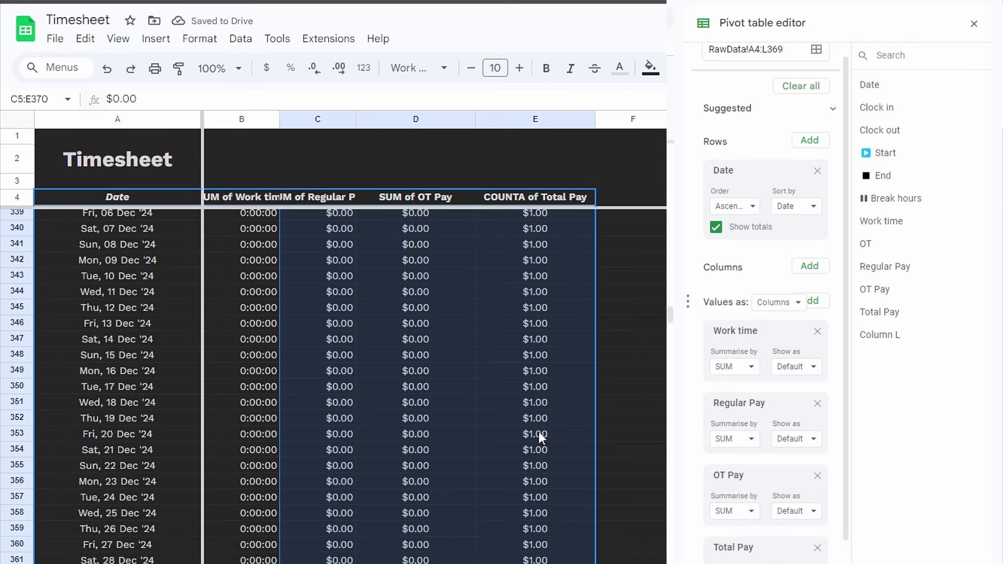
Summarise Total Pay by SUM instead of COUNTA
{"action": "left_click", "coordinate": [734, 511]}
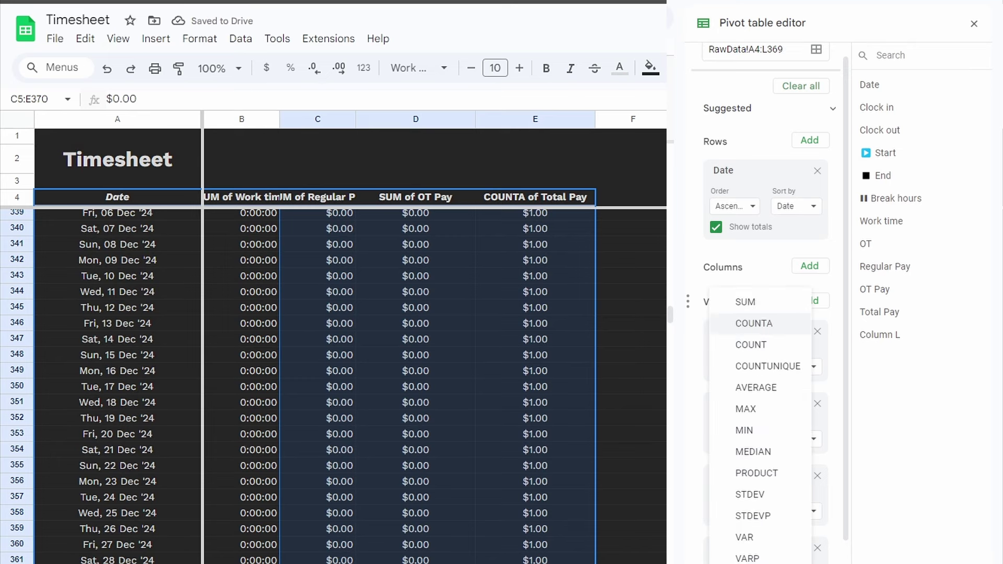
{"action": "left_click", "coordinate": [751, 308]}
{"action": "scroll", "coordinate": [568, 507], "scroll_direction": "up", "scroll_amount": 20}
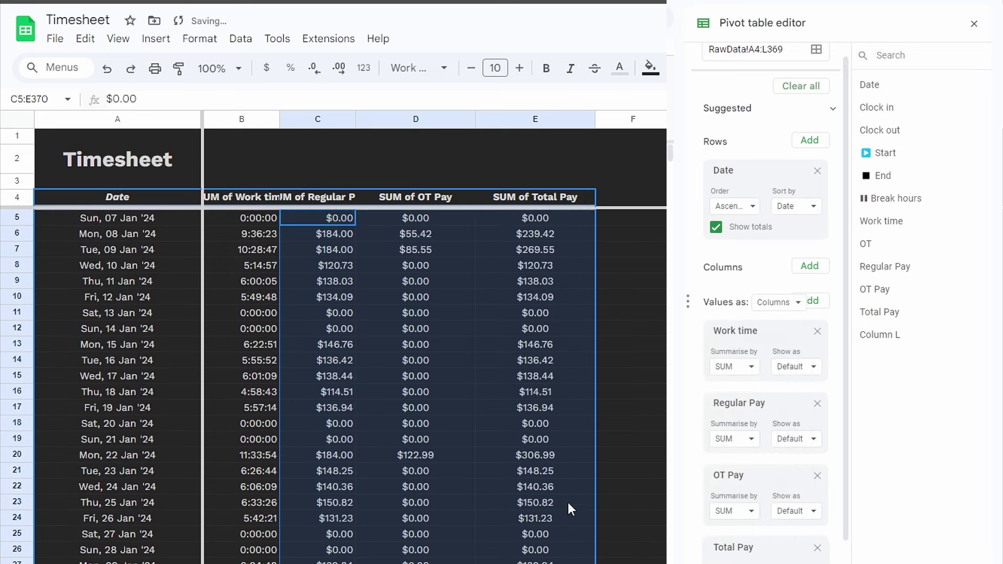
Centre-align columns B through E and widen them so all headers fit
{"action": "left_click", "coordinate": [324, 234]}
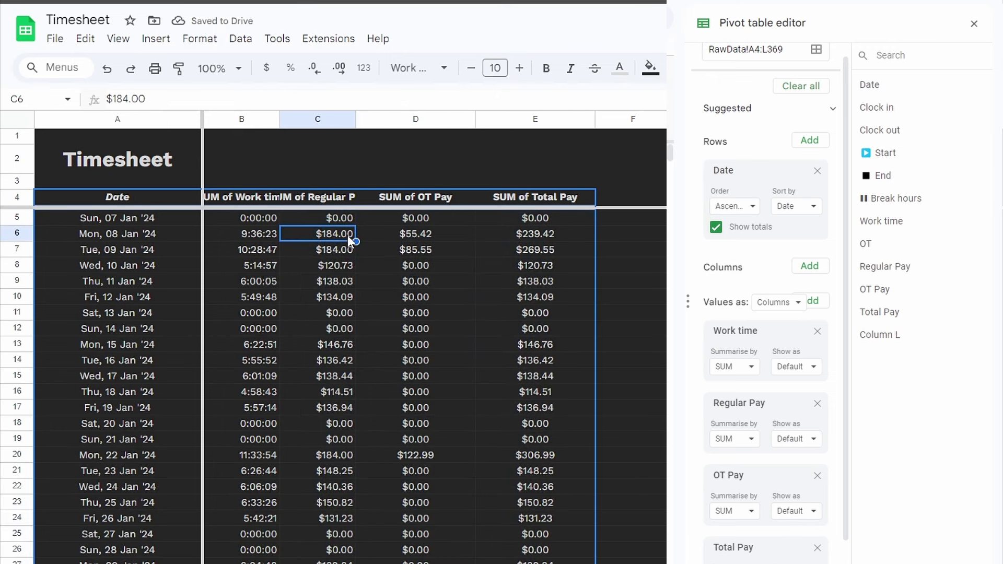
{"action": "left_click", "coordinate": [397, 234], "text": "shift"}
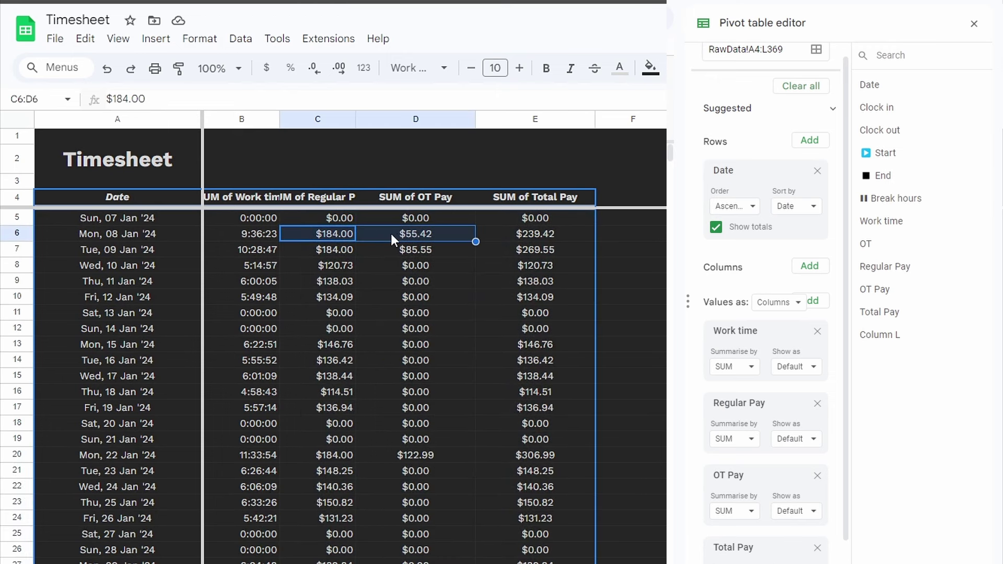
{"action": "left_click", "coordinate": [566, 232]}
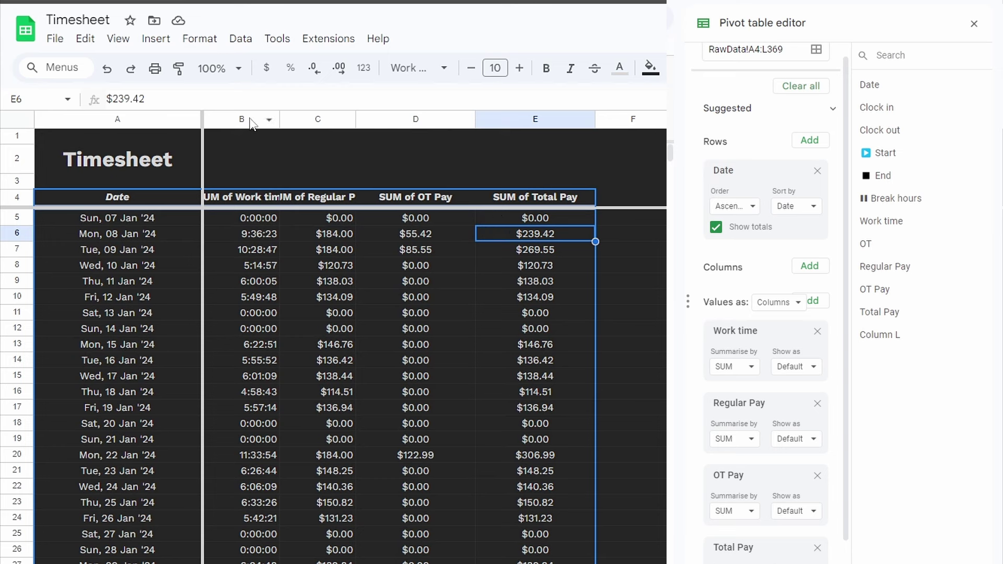
{"action": "left_click_drag", "start_coordinate": [251, 124], "coordinate": [508, 116]}
{"action": "key", "text": "ctrl+shift+e"}
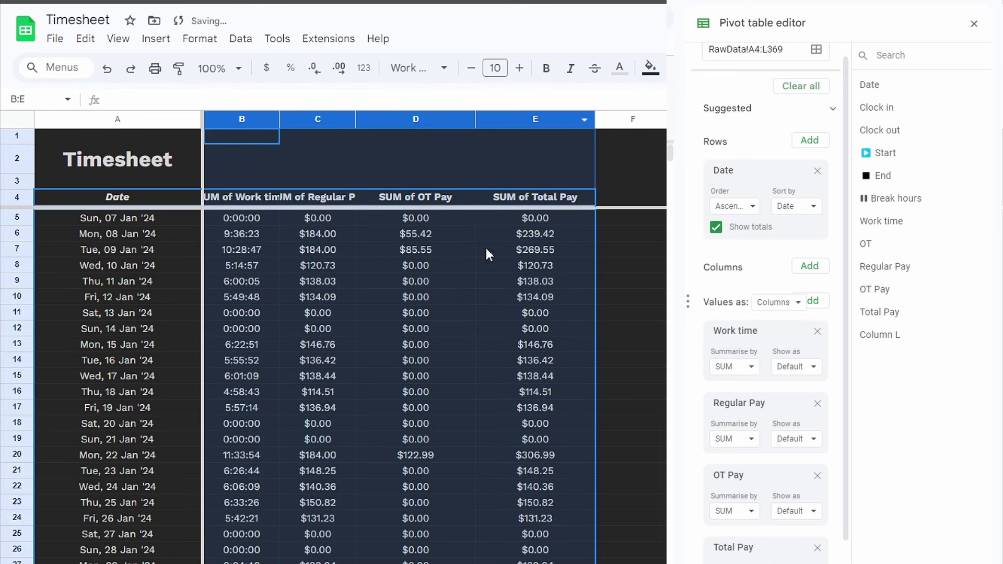
{"action": "left_click_drag", "start_coordinate": [280, 119], "coordinate": [307, 119]}
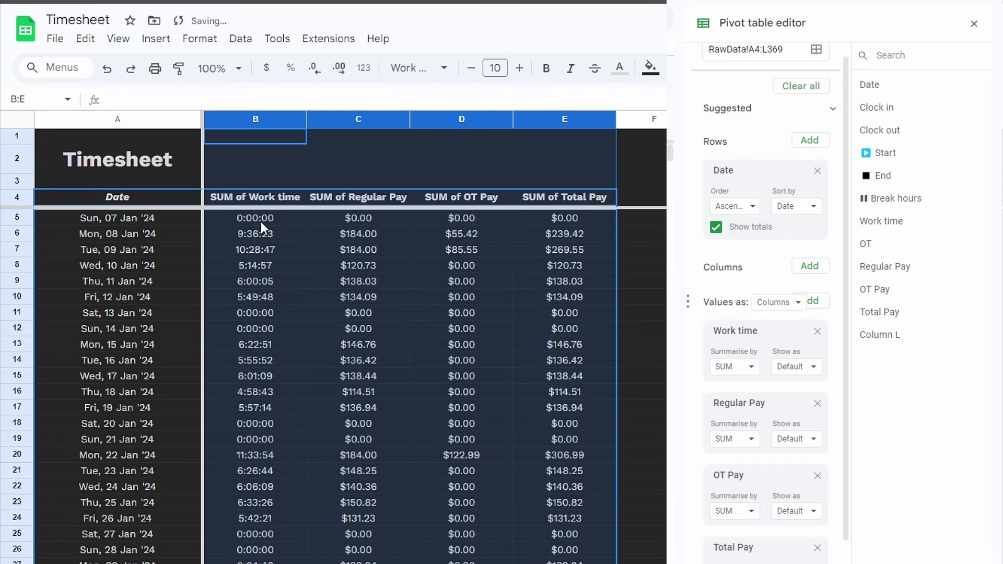
Retitle headers B4:E4 as Work Time, Regular pay, OT Pay and Total Pay
{"action": "left_click", "coordinate": [264, 198]}
{"action": "type", "text": "Work Time"}
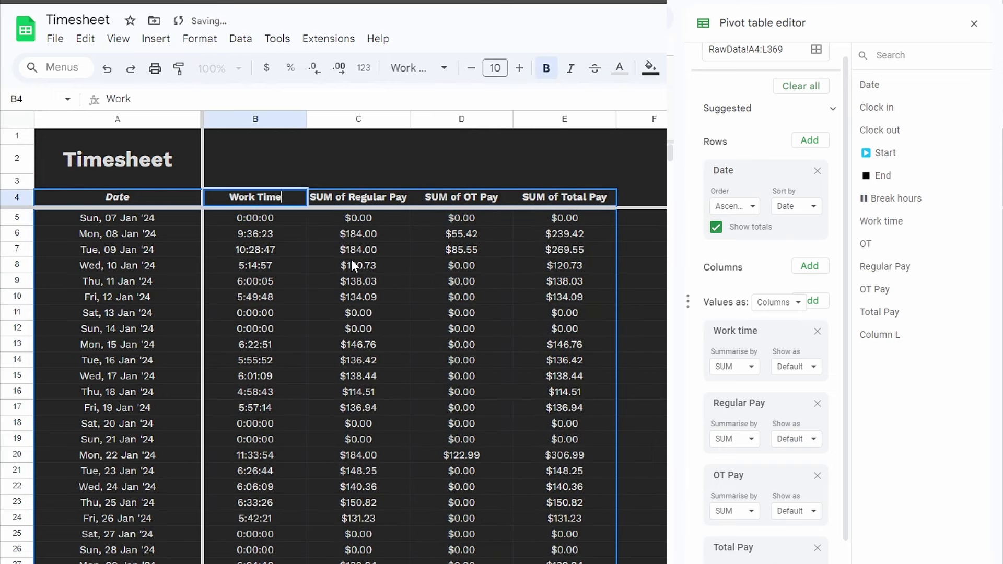
{"action": "key", "text": "Tab"}
{"action": "type", "text": "Regular pay"}
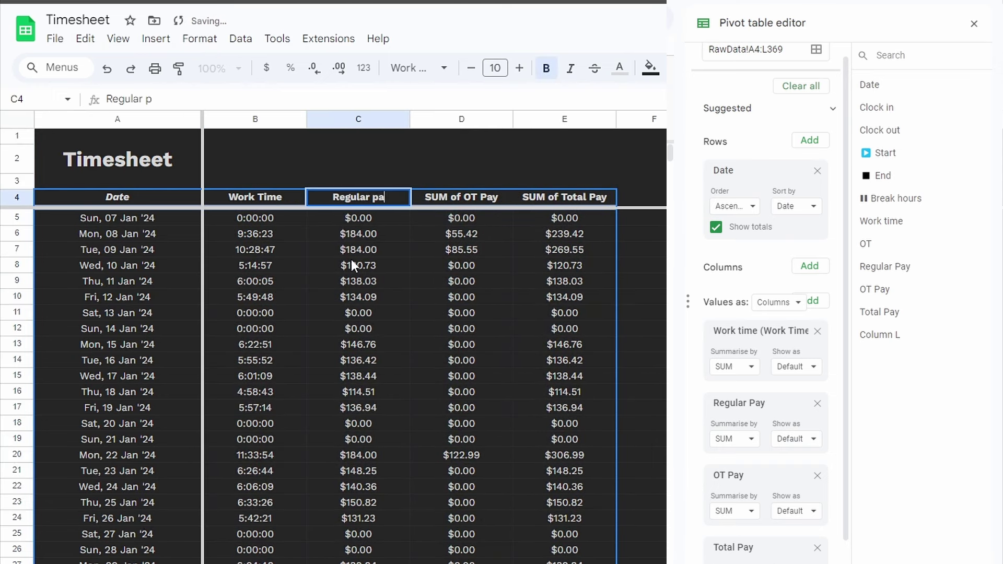
{"action": "key", "text": "Tab"}
{"action": "type", "text": "OT Pay"}
{"action": "key", "text": "Tab"}
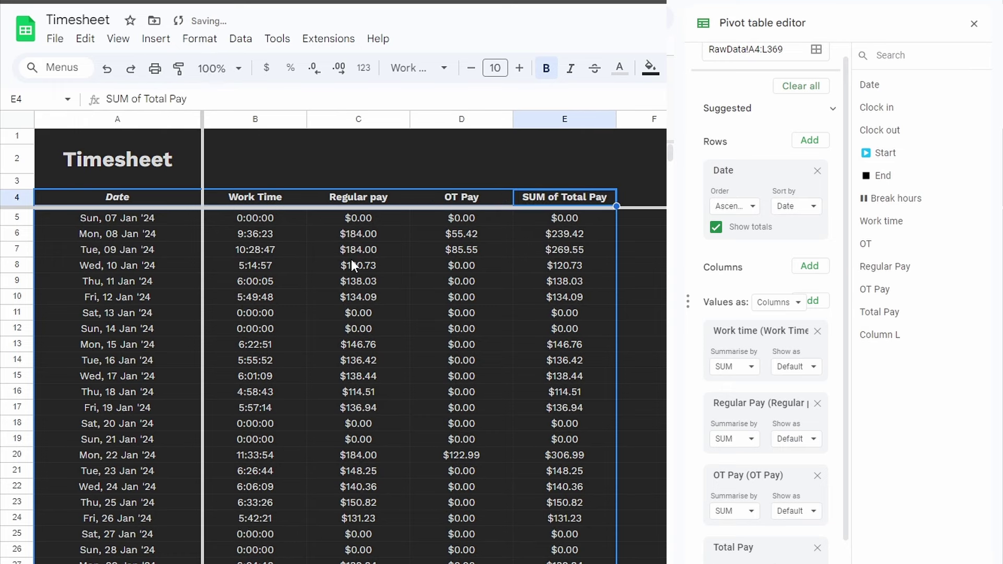
{"action": "type", "text": "Total Pay"}
{"action": "key", "text": "Return"}
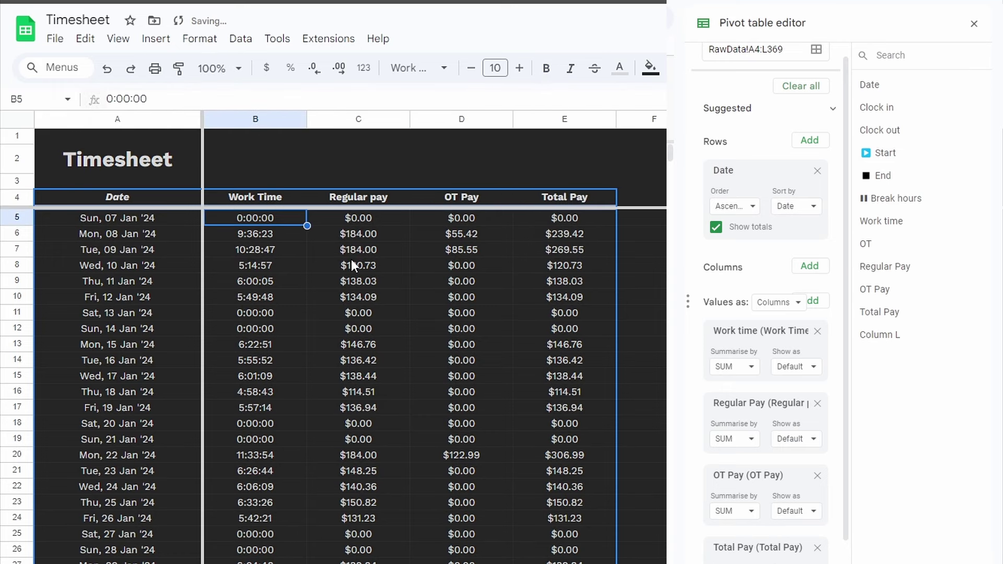
{"action": "left_click", "coordinate": [240, 38]}
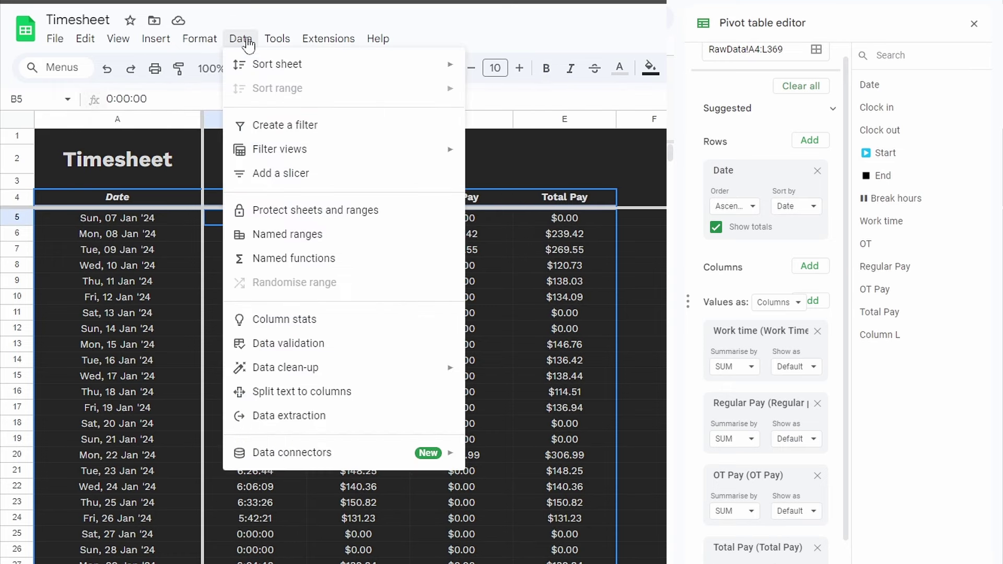
Place a slicer above the pivot on range RawData!A4:K369, filtering the Work time column
{"action": "left_click", "coordinate": [273, 175]}
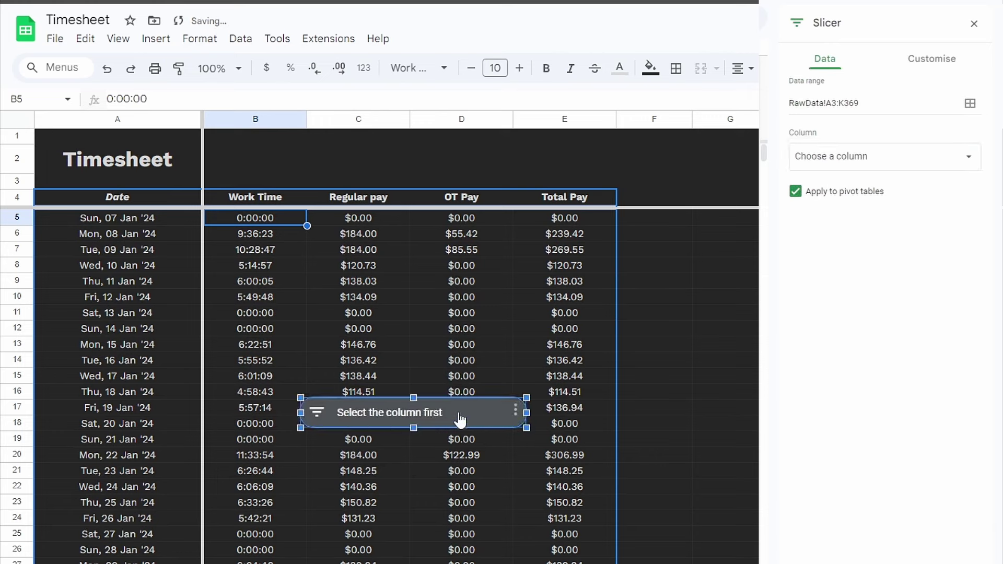
{"action": "left_click_drag", "start_coordinate": [459, 419], "coordinate": [398, 160]}
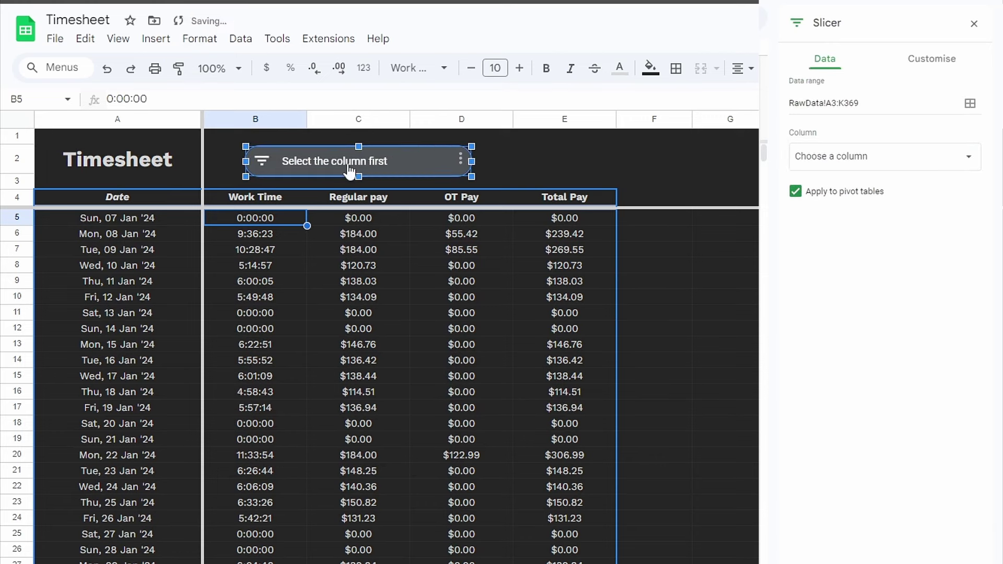
{"action": "left_click", "coordinate": [837, 101]}
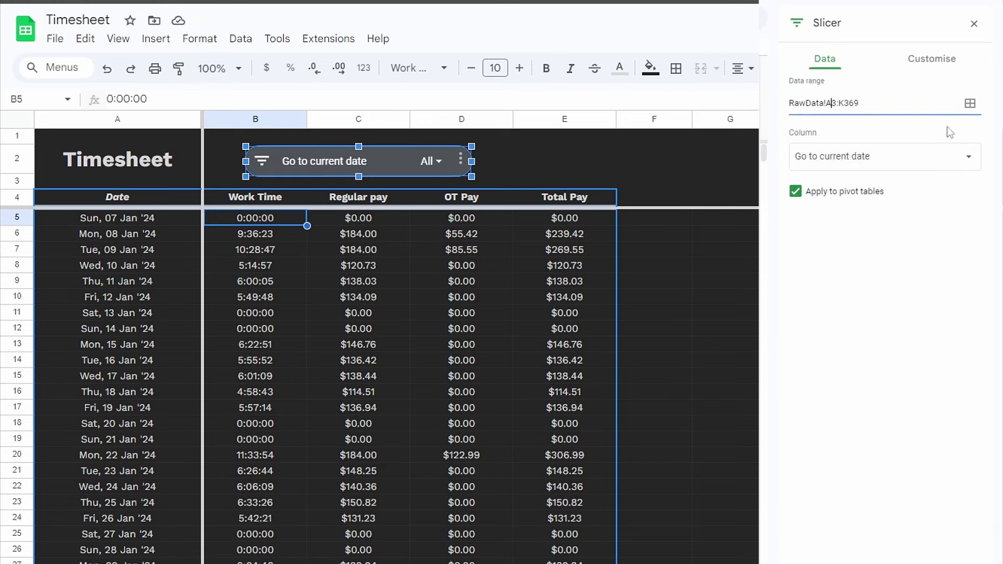
{"action": "key", "text": "Delete"}
{"action": "type", "text": "4"}
{"action": "left_click", "coordinate": [896, 303]}
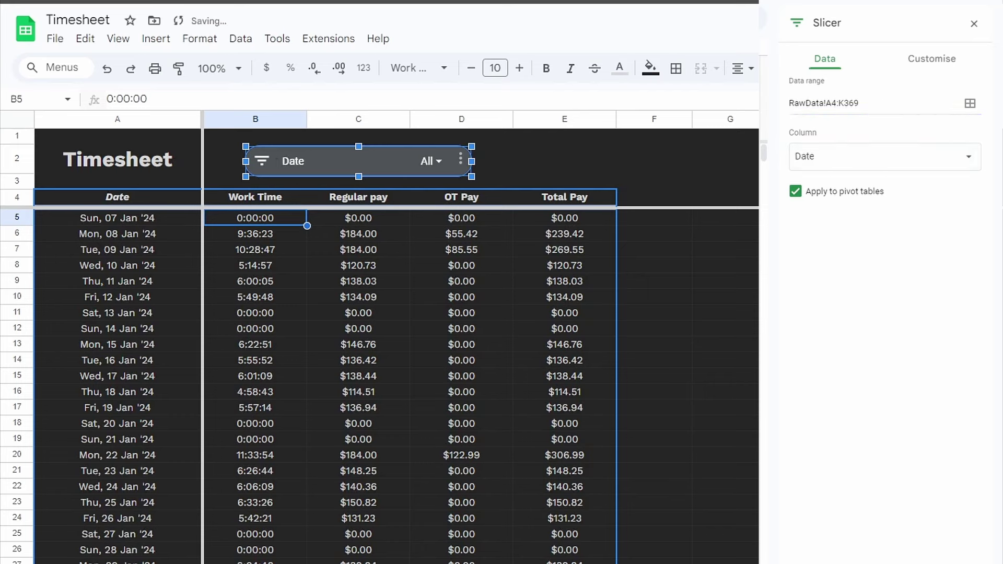
{"action": "left_click", "coordinate": [834, 160]}
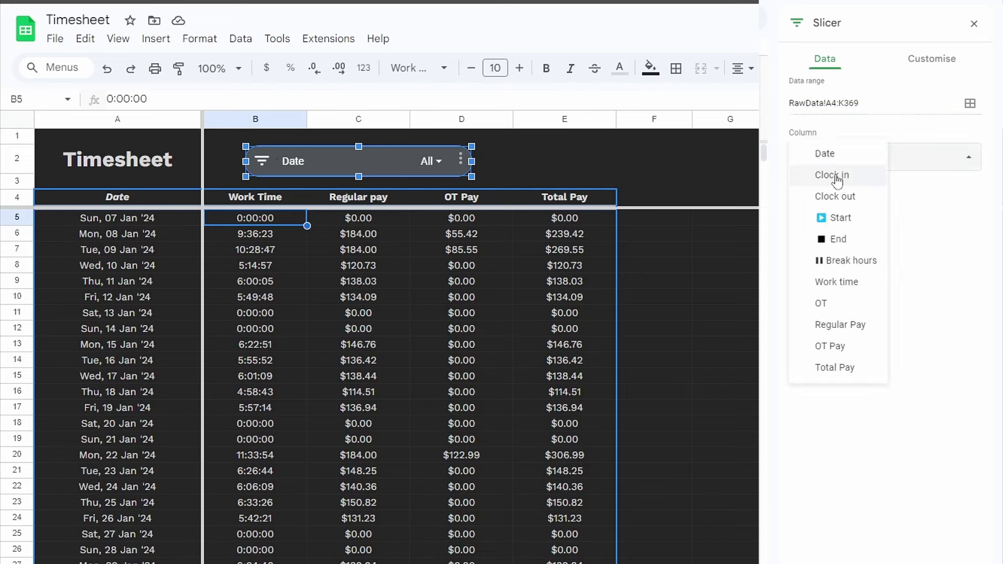
{"action": "left_click", "coordinate": [854, 284]}
{"action": "left_click", "coordinate": [974, 23]}
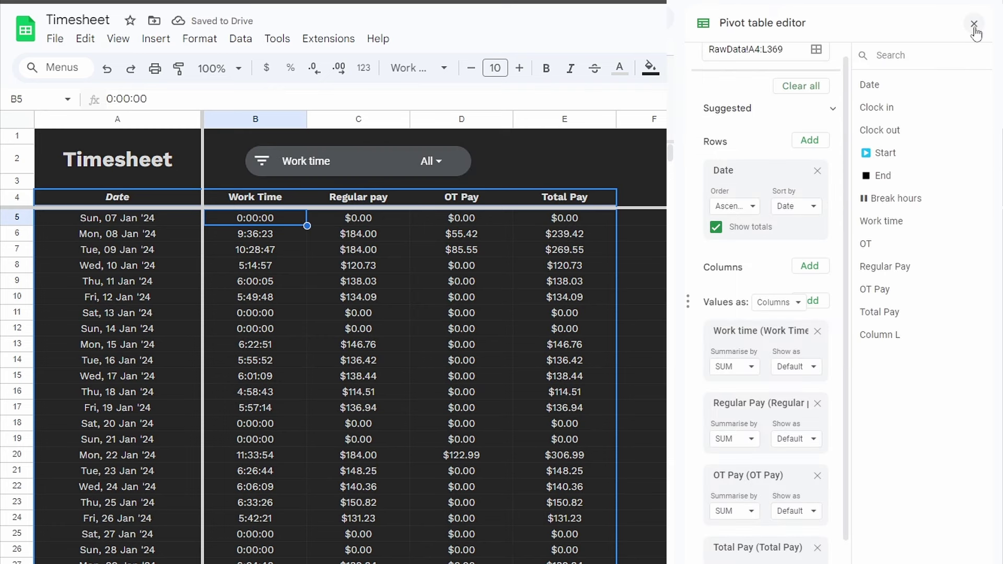
Uncheck (Blanks) in the slicer so 50 of 51 Work time values remain
{"action": "left_click", "coordinate": [438, 162]}
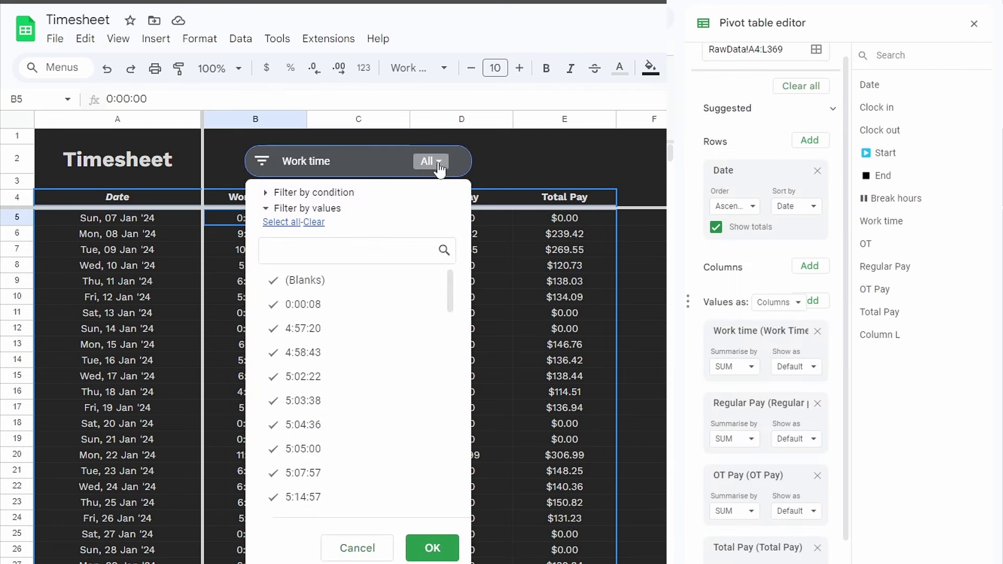
{"action": "left_click", "coordinate": [301, 283]}
{"action": "left_click", "coordinate": [428, 549]}
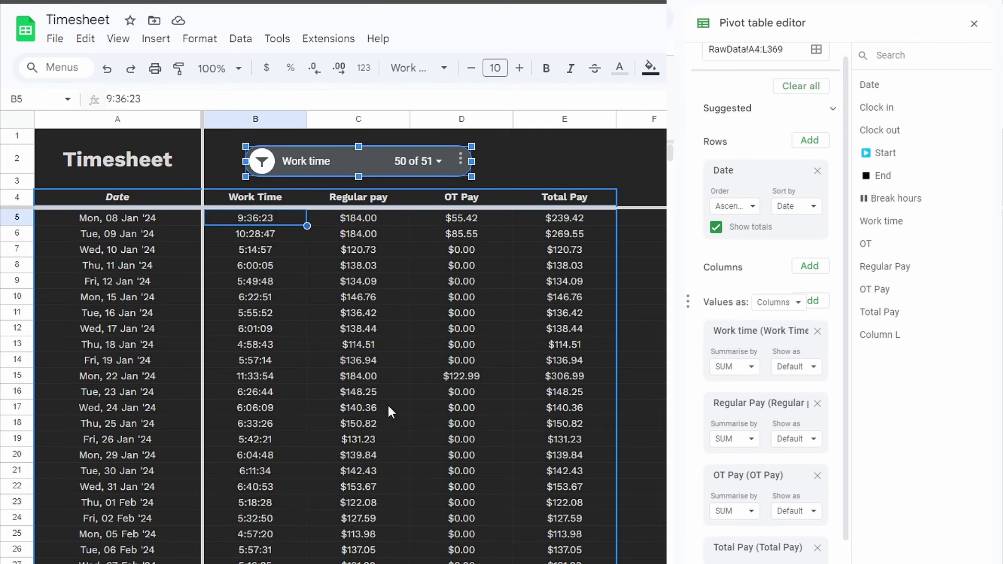
{"action": "scroll", "coordinate": [385, 403], "scroll_direction": "down", "scroll_amount": 10}
{"action": "scroll", "coordinate": [270, 300], "scroll_direction": "up", "scroll_amount": 10}
{"action": "scroll", "coordinate": [267, 306], "scroll_direction": "down", "scroll_amount": 13}
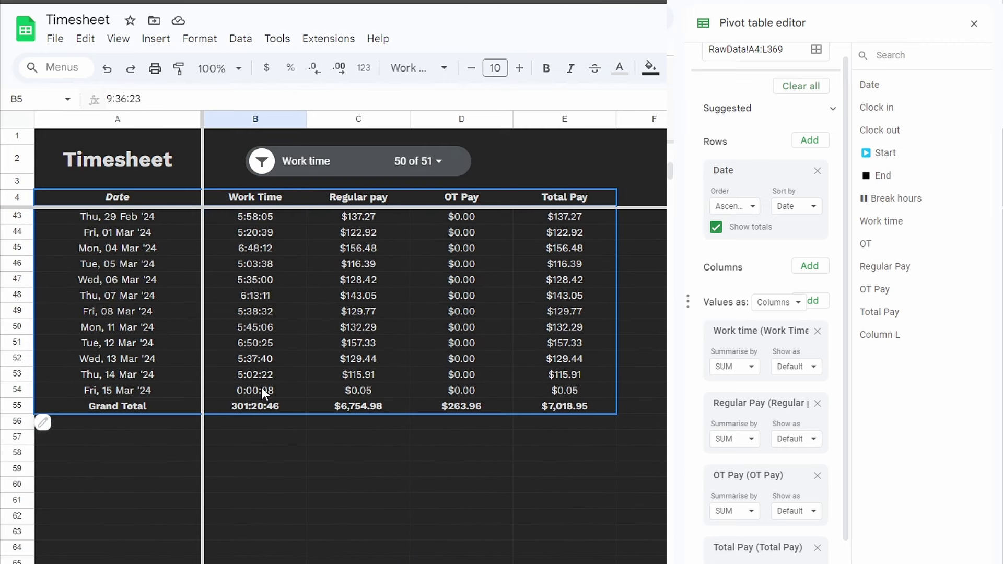
{"action": "scroll", "coordinate": [256, 267], "scroll_direction": "up", "scroll_amount": 13}
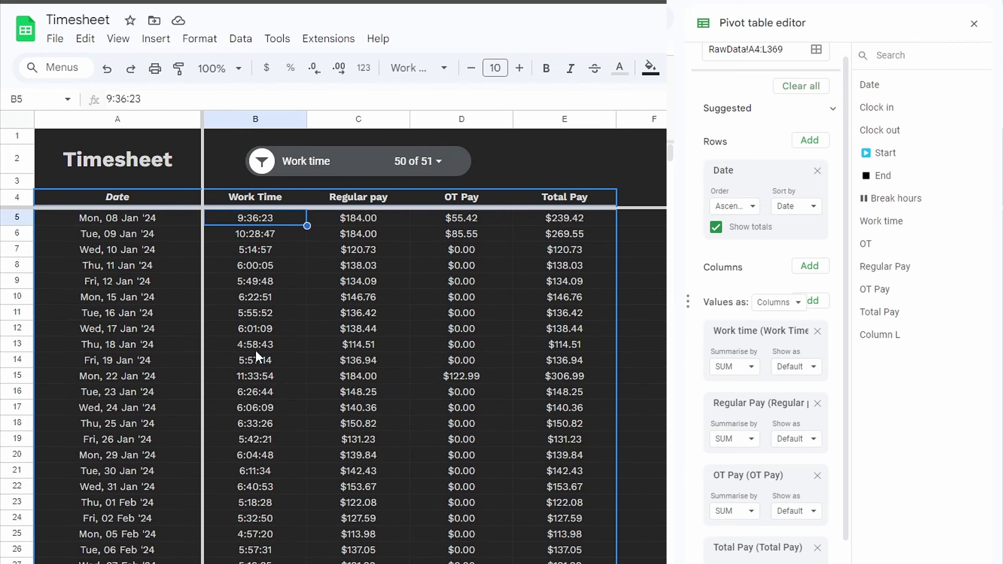
{"action": "scroll", "coordinate": [262, 351], "scroll_direction": "down", "scroll_amount": 13}
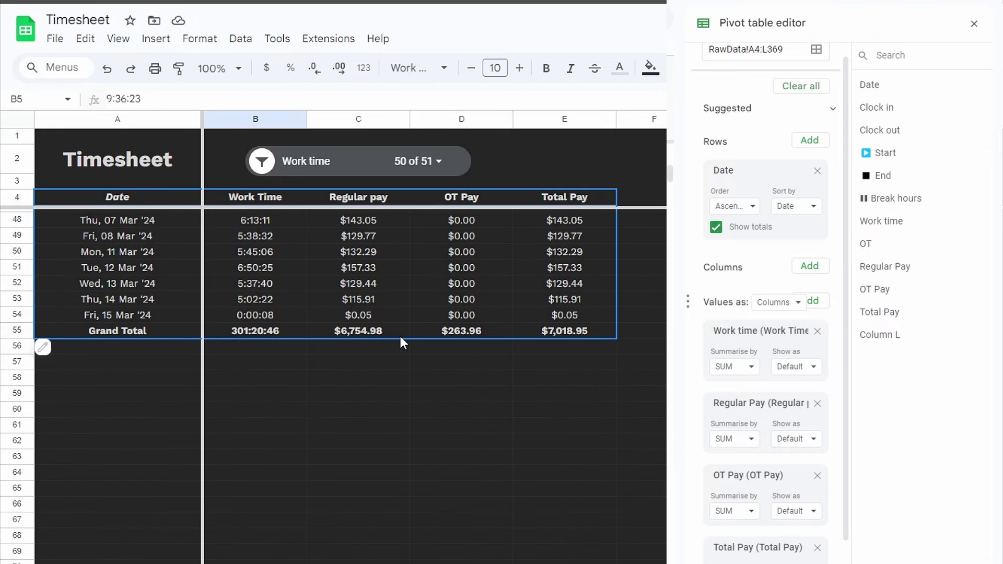
{"action": "scroll", "coordinate": [251, 507], "scroll_direction": "up", "scroll_amount": 13}
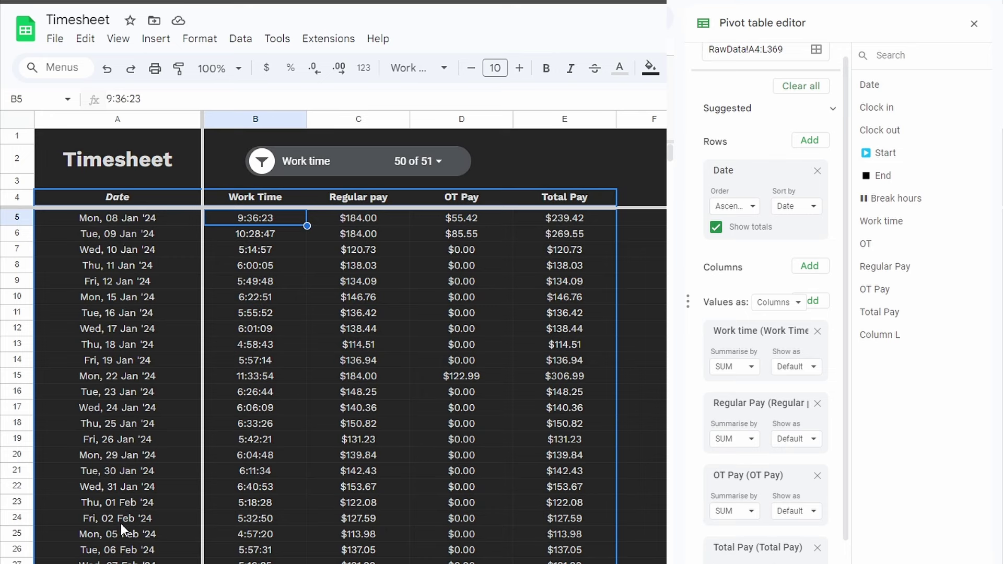
{"action": "scroll", "coordinate": [766, 313], "scroll_direction": "up", "scroll_amount": 1}
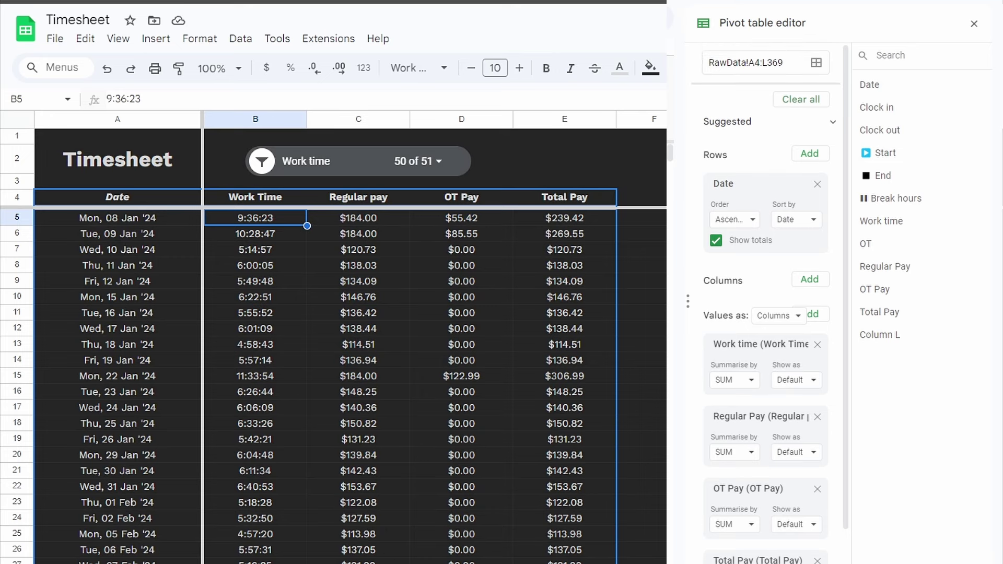
Group the pivot dates by Year-Month and add Date again as a nested row under each month
{"action": "right_click", "coordinate": [122, 221]}
{"action": "mouse_move", "coordinate": [201, 449]}
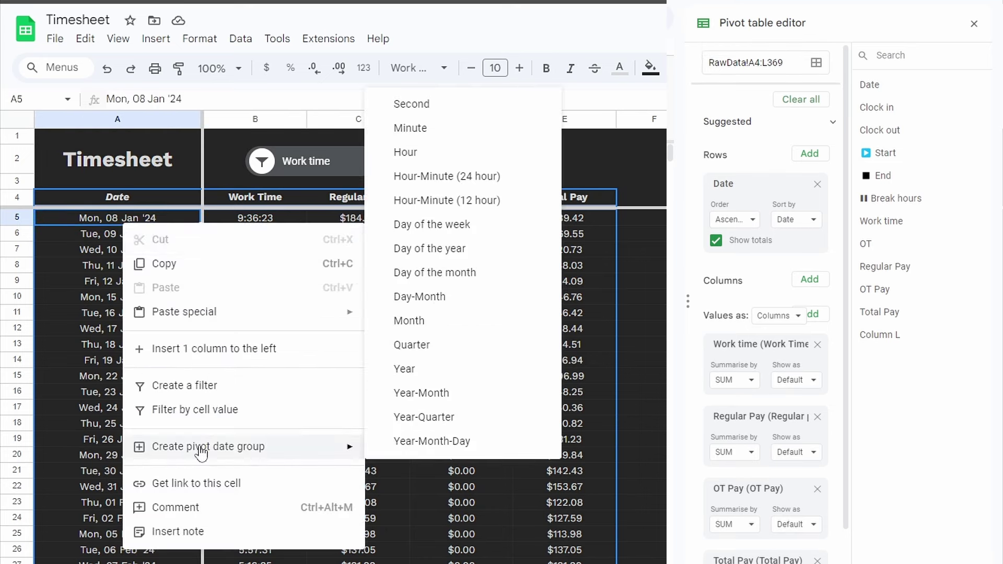
{"action": "left_click", "coordinate": [426, 393]}
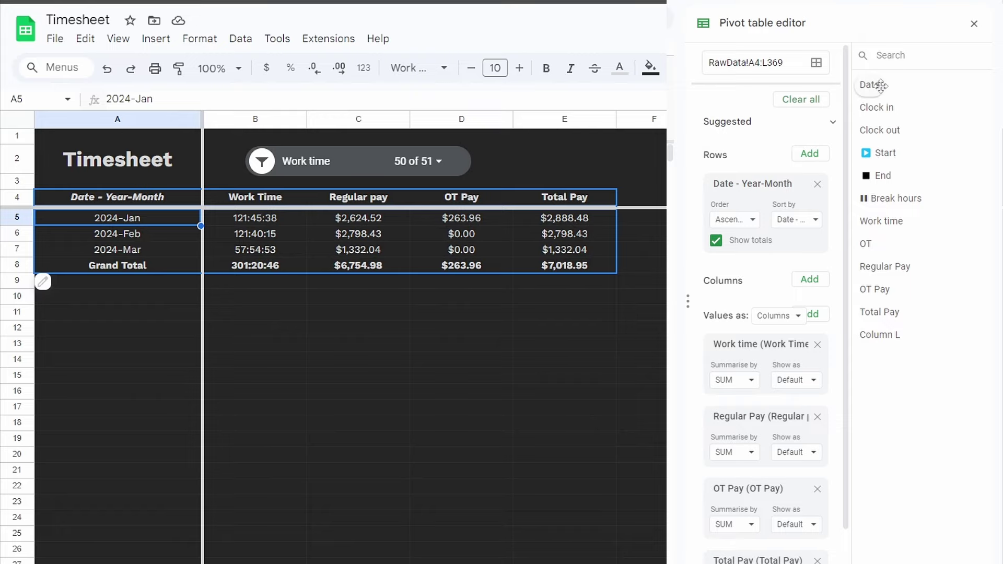
{"action": "left_click_drag", "start_coordinate": [876, 84], "coordinate": [738, 270]}
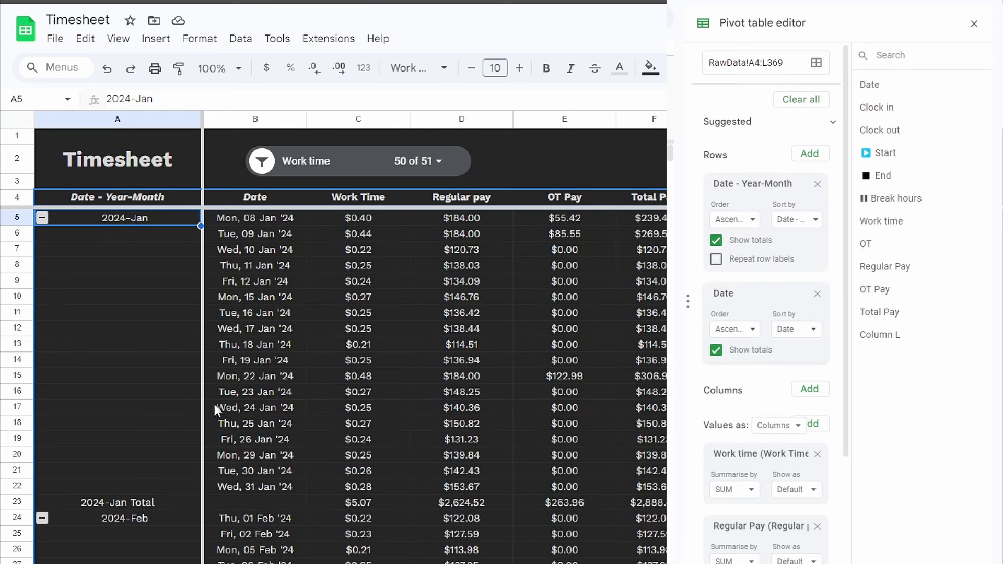
{"action": "left_click", "coordinate": [19, 503]}
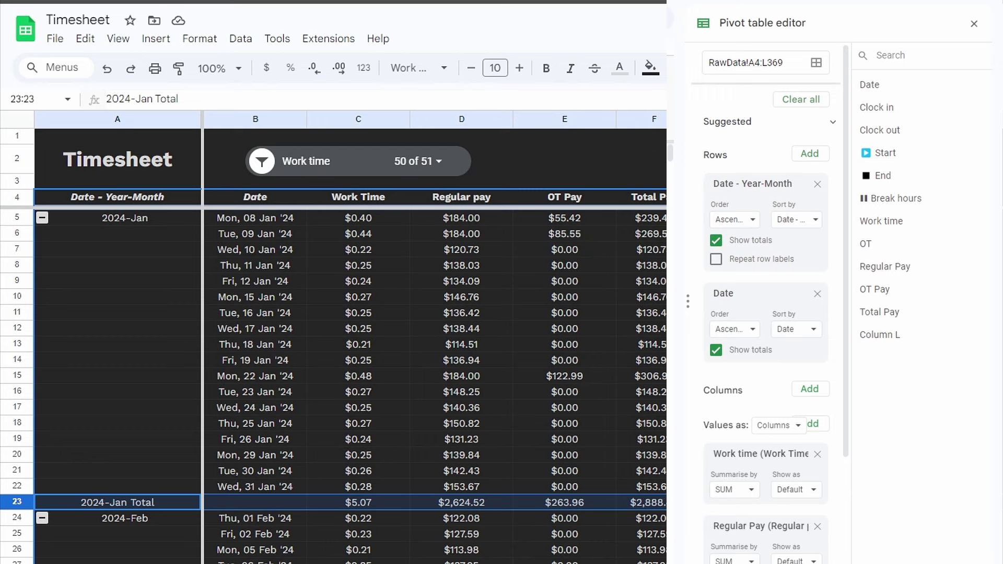
{"action": "left_click_drag", "start_coordinate": [252, 218], "coordinate": [248, 481]}
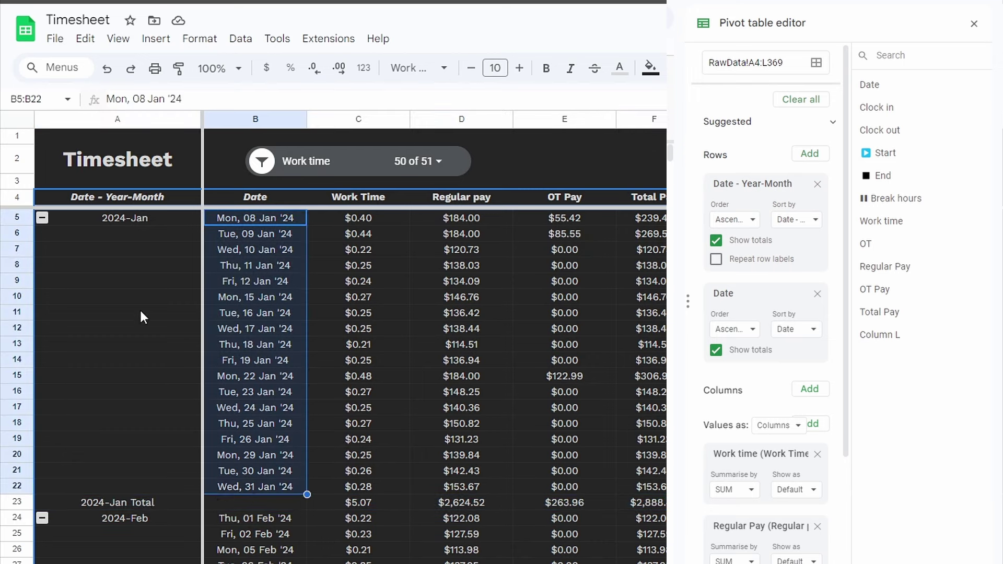
Collapse the 2024-Jan, 2024-Feb and 2024-Mar groups to their totals
{"action": "left_click", "coordinate": [42, 218]}
{"action": "left_click", "coordinate": [42, 234]}
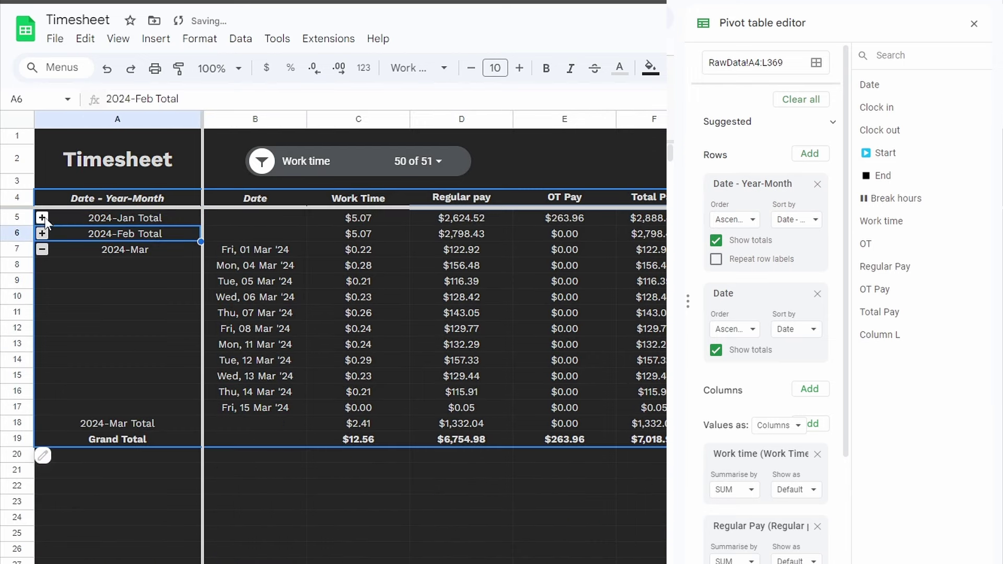
{"action": "left_click", "coordinate": [42, 249]}
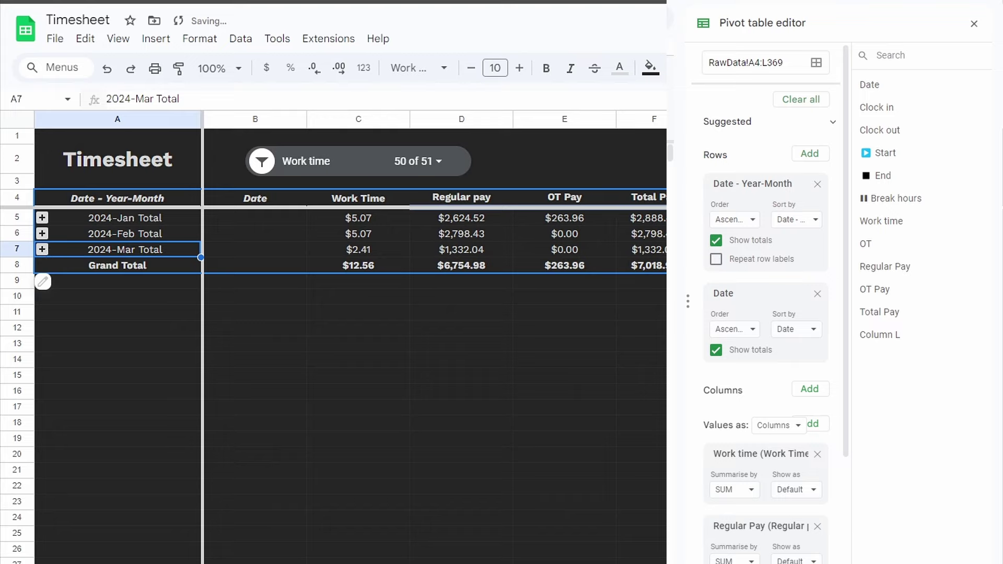
Format the Work Time column C as durations and close the pivot table editor
{"action": "left_click_drag", "start_coordinate": [256, 198], "coordinate": [262, 256]}
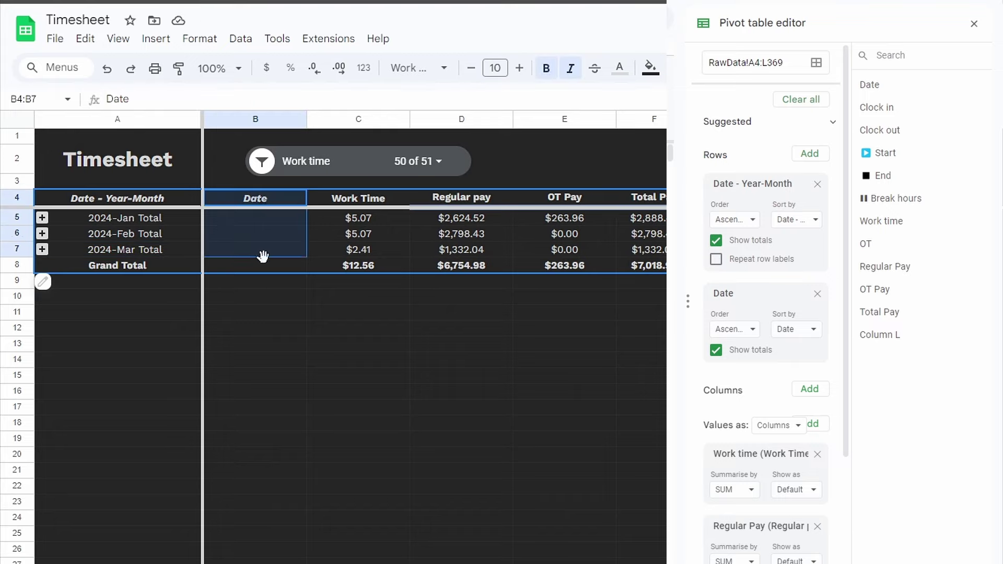
{"action": "left_click_drag", "start_coordinate": [358, 198], "coordinate": [362, 267]}
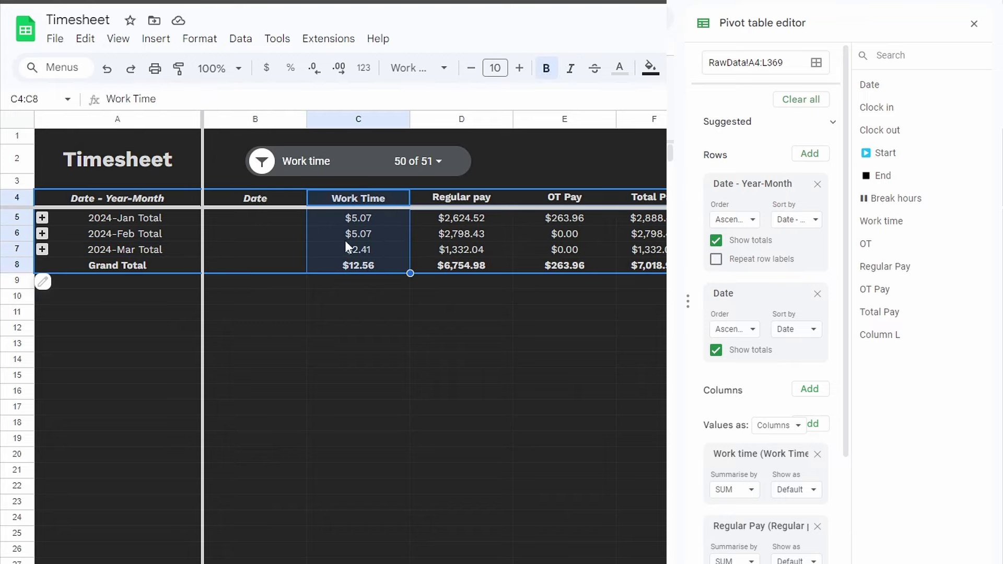
{"action": "left_click", "coordinate": [342, 119]}
{"action": "left_click", "coordinate": [199, 41]}
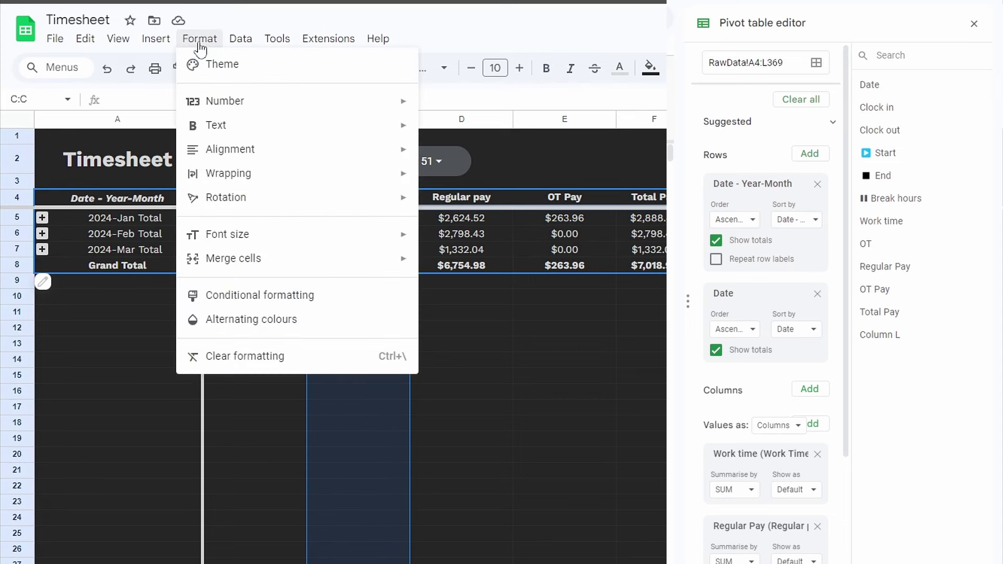
{"action": "mouse_move", "coordinate": [197, 103]}
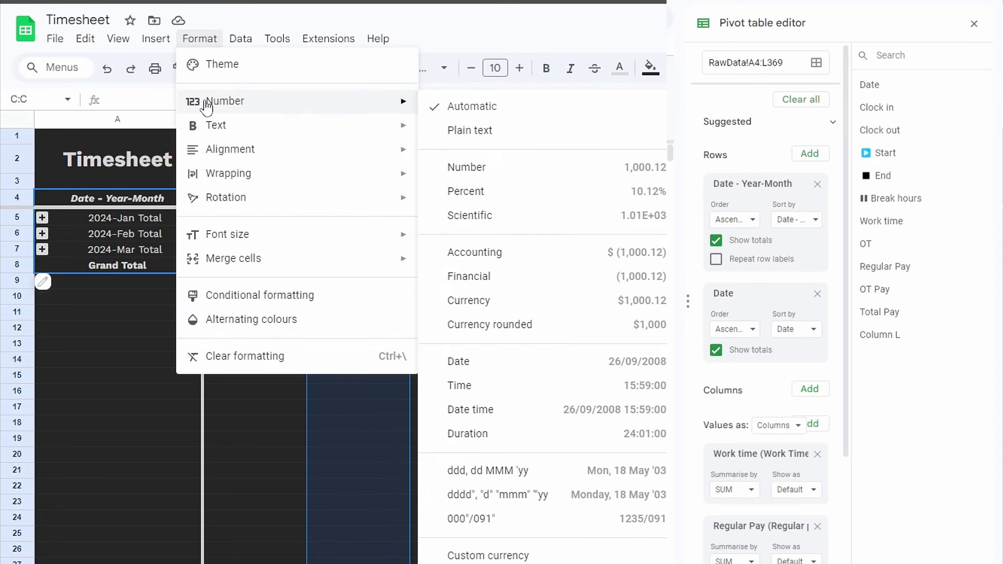
{"action": "left_click", "coordinate": [479, 445]}
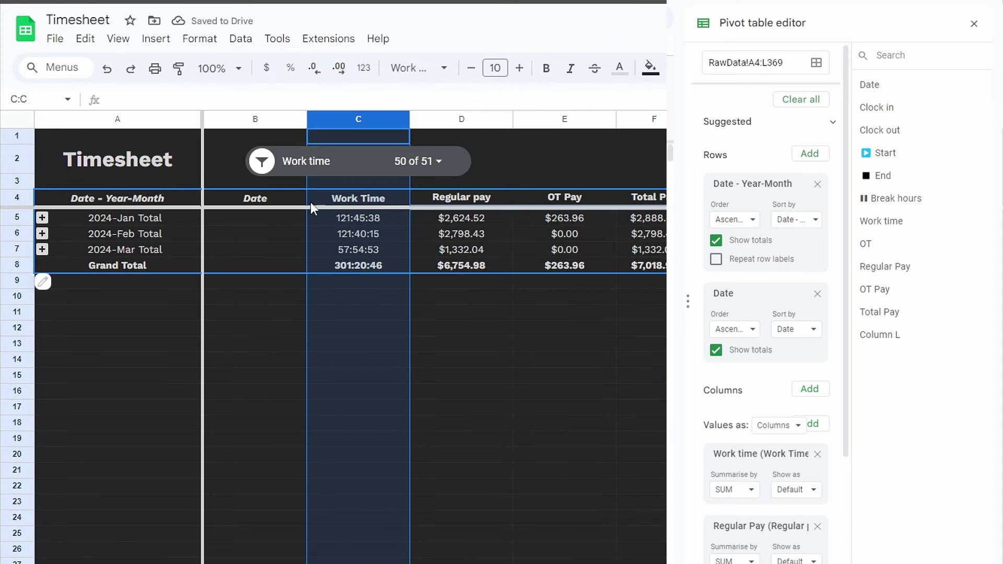
{"action": "left_click", "coordinate": [360, 220]}
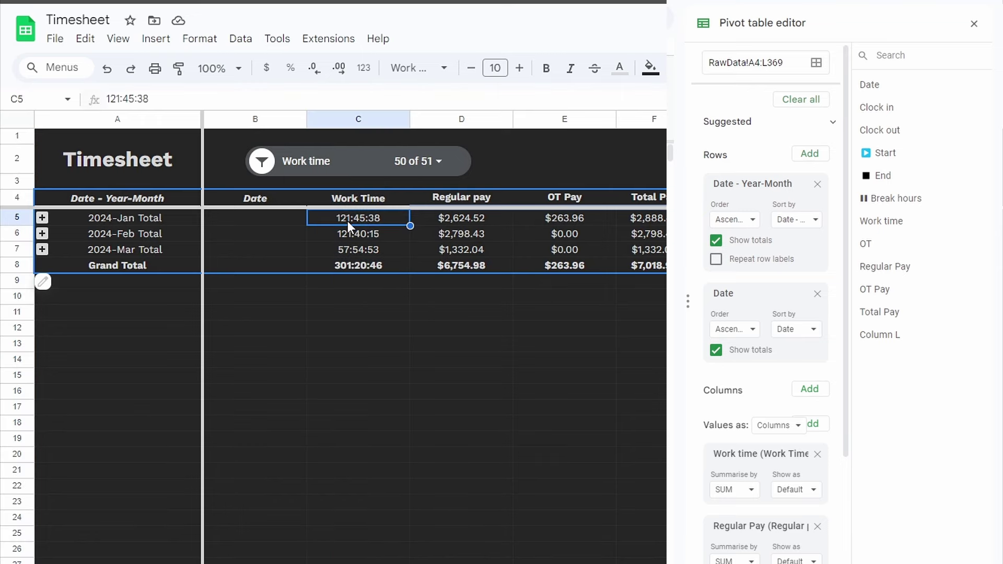
{"action": "left_click", "coordinate": [527, 308]}
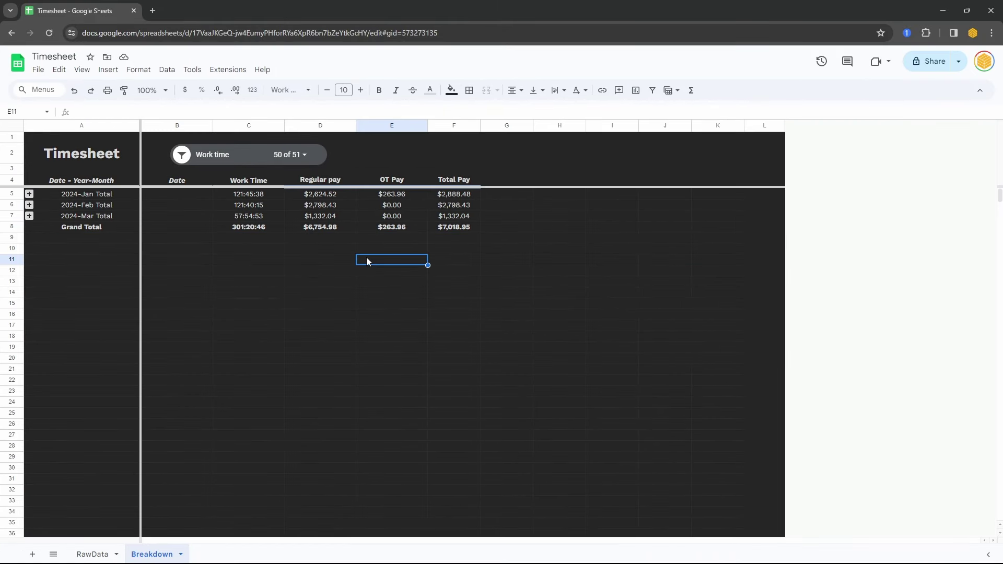
Expand the 2024-Mar, 2024-Feb and 2024-Jan month groups into daily rows
{"action": "left_click", "coordinate": [29, 216]}
{"action": "left_click", "coordinate": [29, 205]}
{"action": "left_click", "coordinate": [30, 194]}
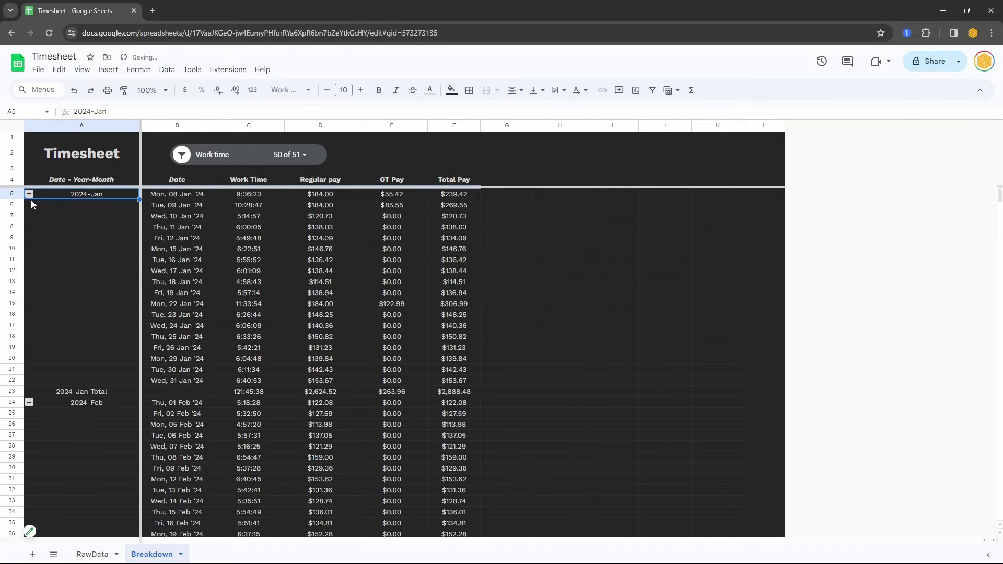
{"action": "right_click", "coordinate": [89, 194]}
{"action": "mouse_move", "coordinate": [152, 349]}
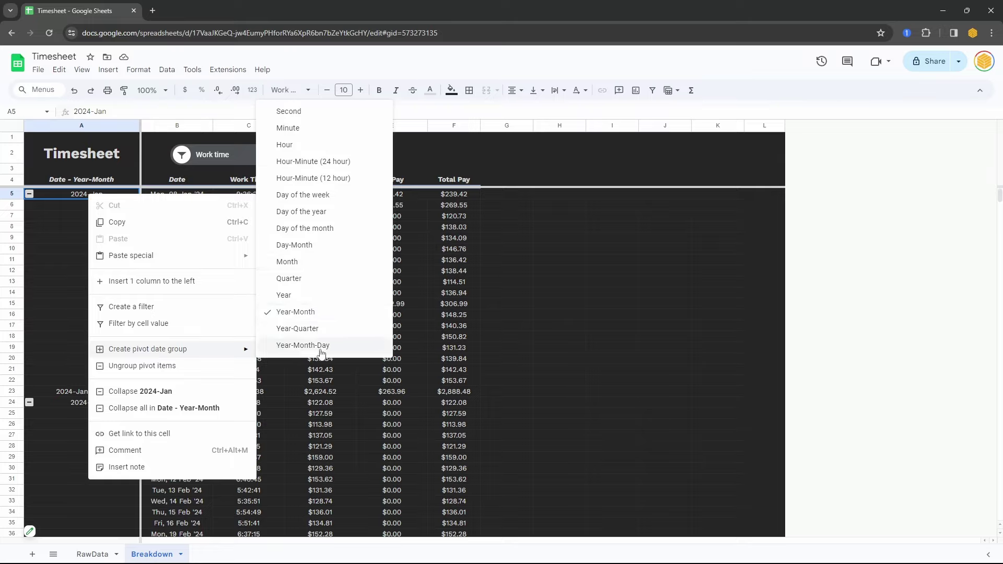
{"action": "left_click", "coordinate": [333, 235]}
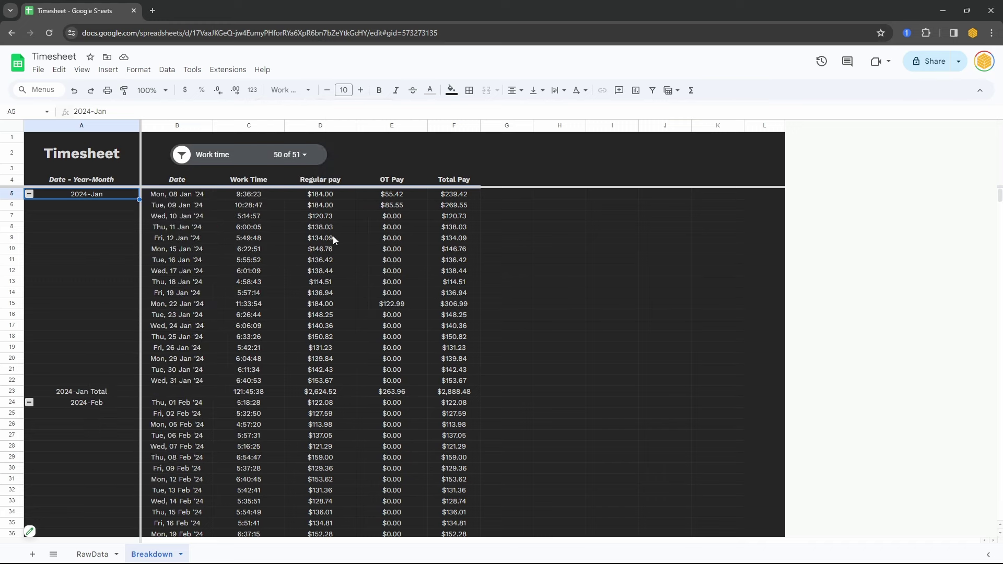
Paste a copy of the pivot table from A4 at H4
{"action": "left_click", "coordinate": [563, 182]}
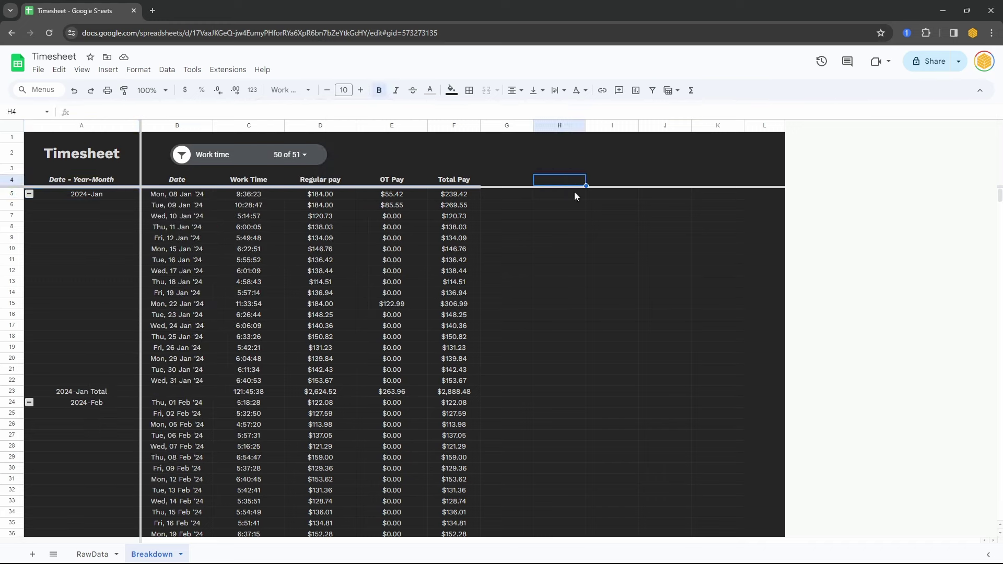
{"action": "left_click", "coordinate": [103, 182]}
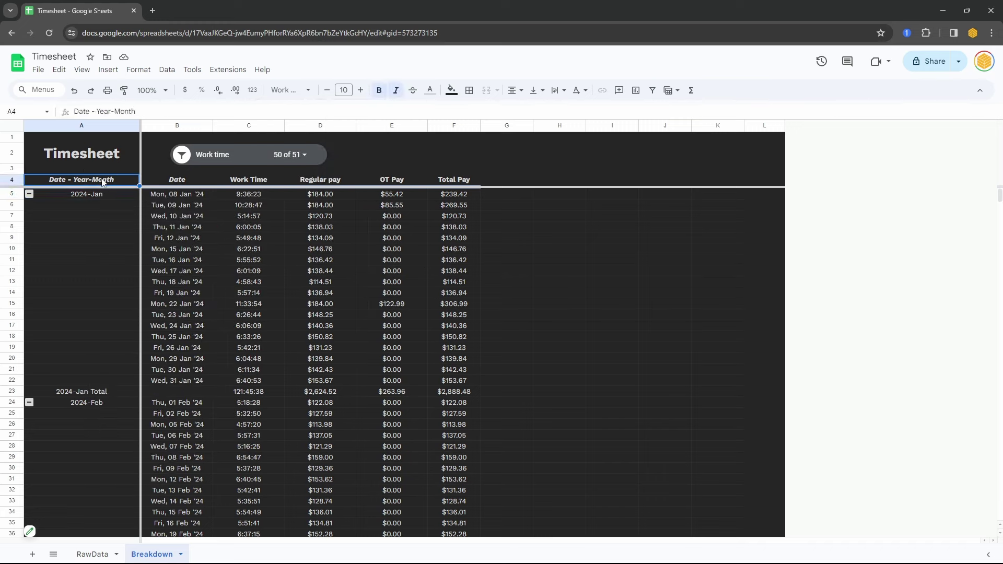
{"action": "left_click", "coordinate": [567, 182]}
{"action": "key", "text": "ctrl+v"}
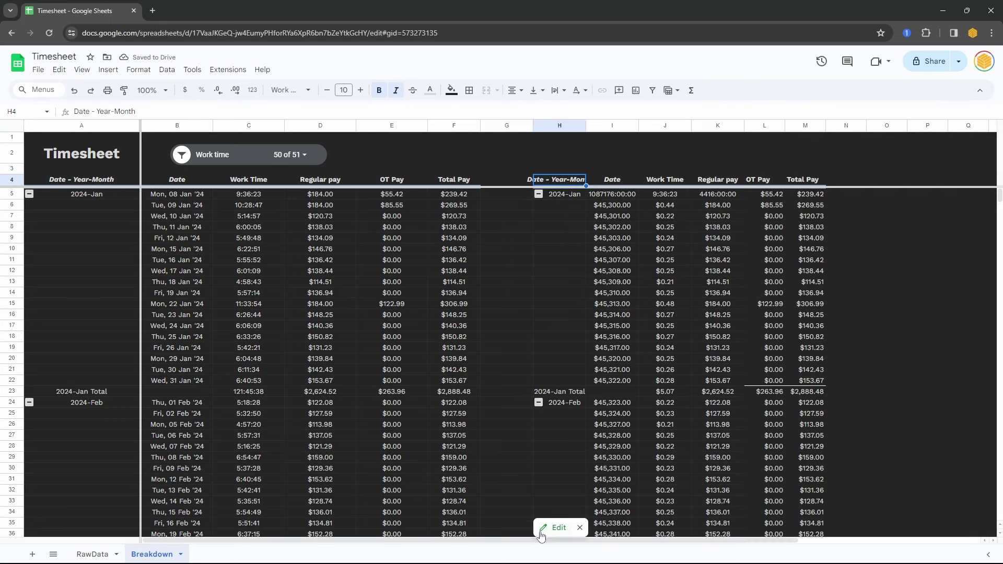
{"action": "left_click", "coordinate": [555, 528]}
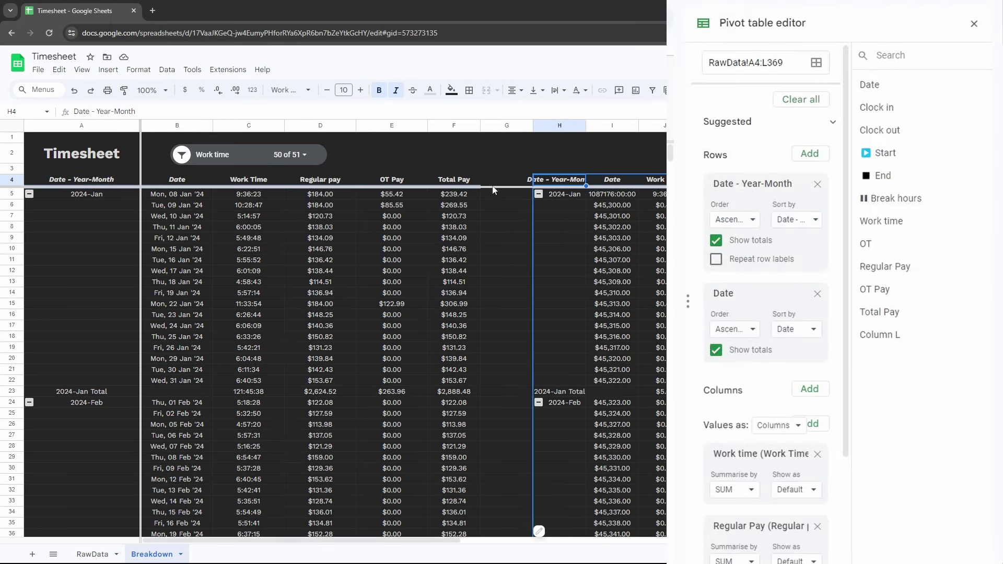
Fill column G with light grey
{"action": "left_click", "coordinate": [506, 126]}
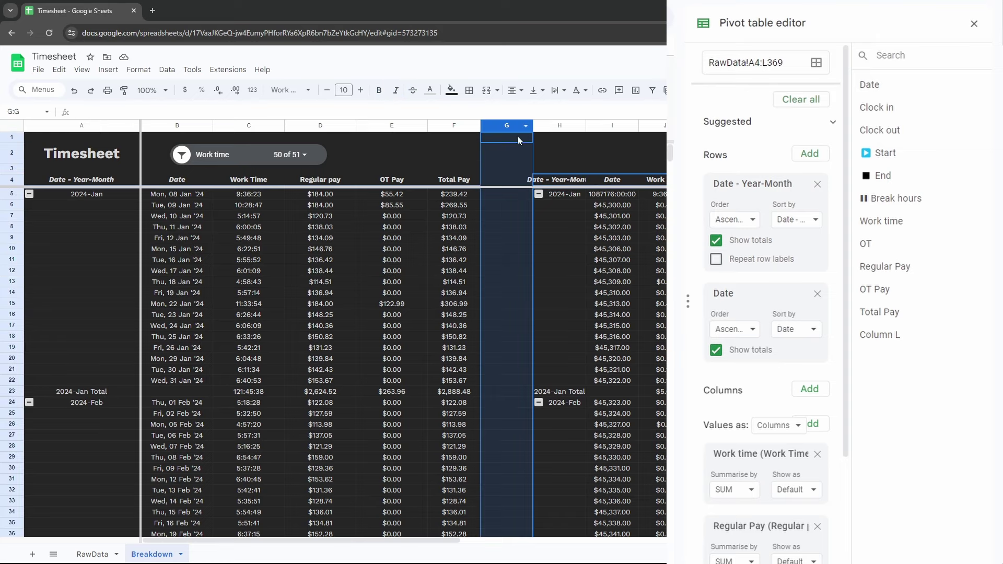
{"action": "left_click", "coordinate": [452, 89]}
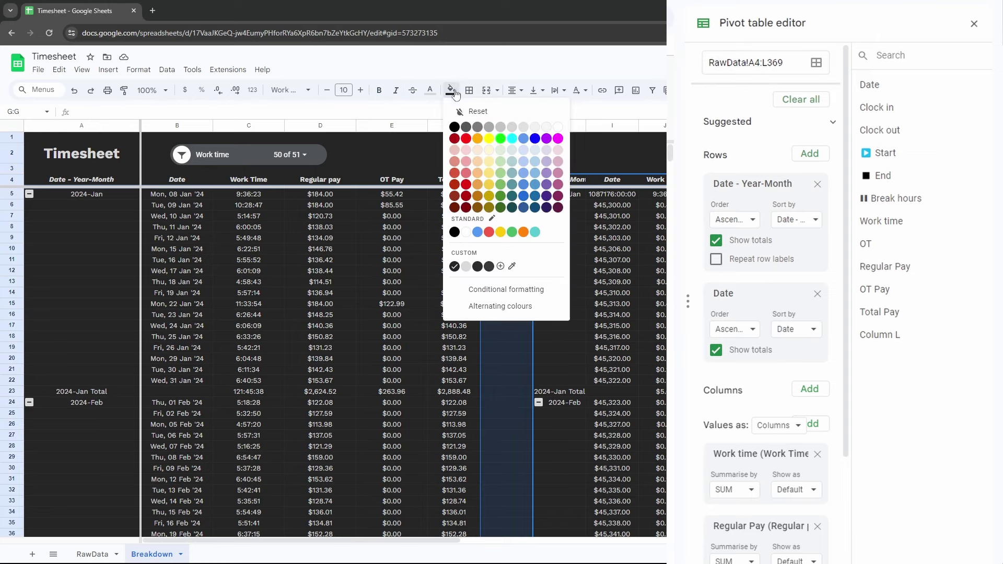
{"action": "left_click", "coordinate": [467, 273]}
Narrow column G into a thin gap, clear its formatting, and widen column H
{"action": "left_click", "coordinate": [507, 293]}
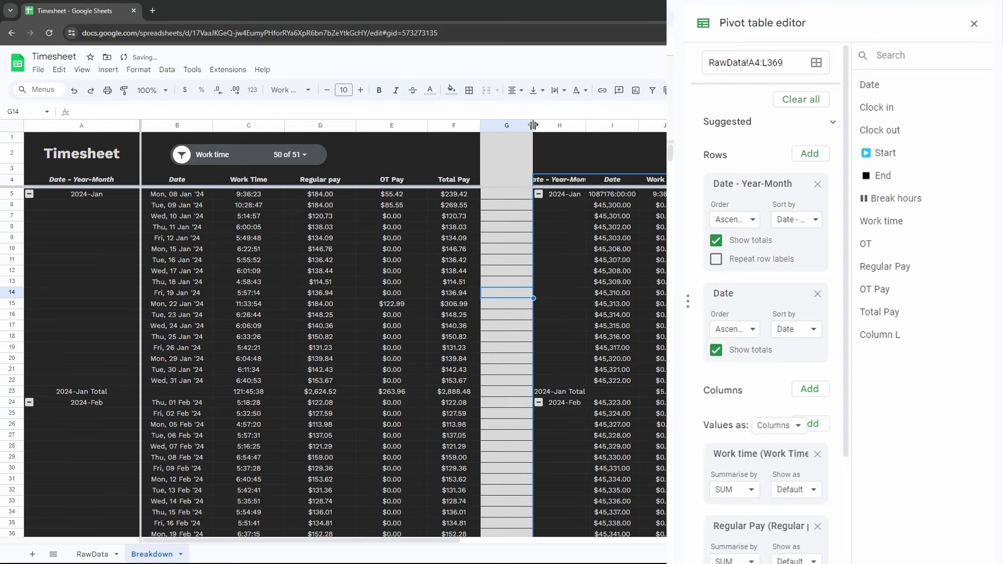
{"action": "left_click_drag", "start_coordinate": [533, 125], "coordinate": [494, 135]}
{"action": "left_click", "coordinate": [488, 126]}
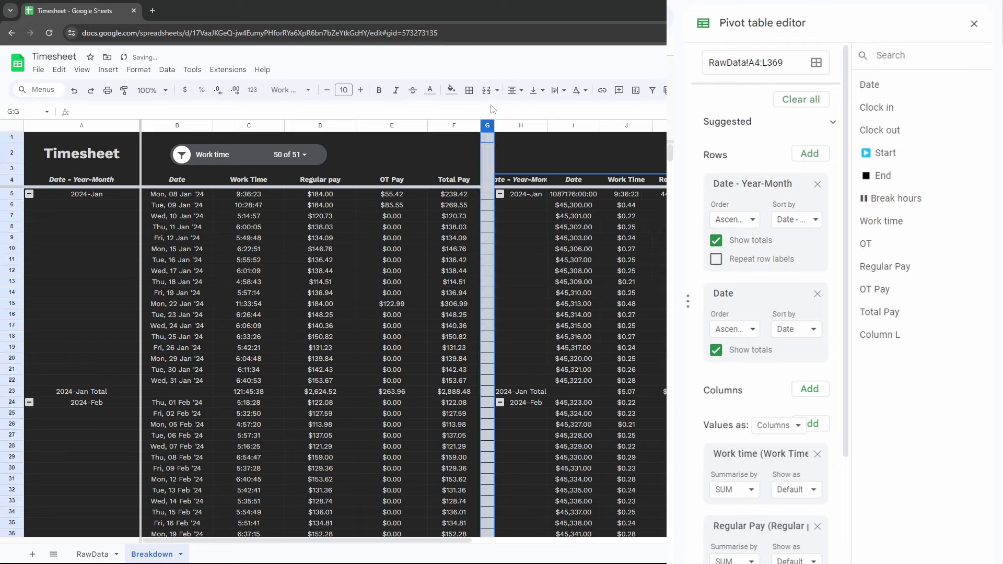
{"action": "key", "text": "ctrl+backslash"}
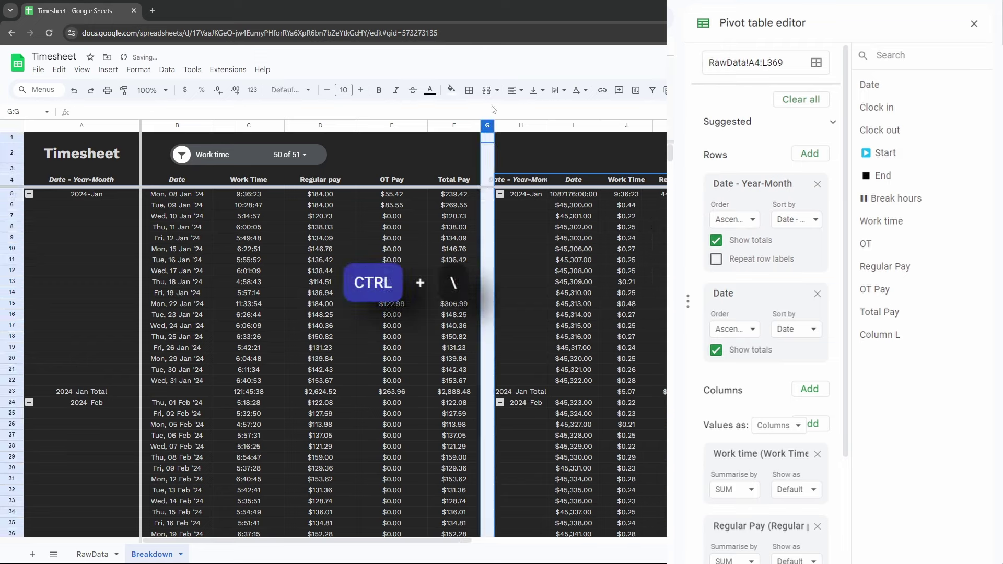
{"action": "left_click", "coordinate": [488, 179]}
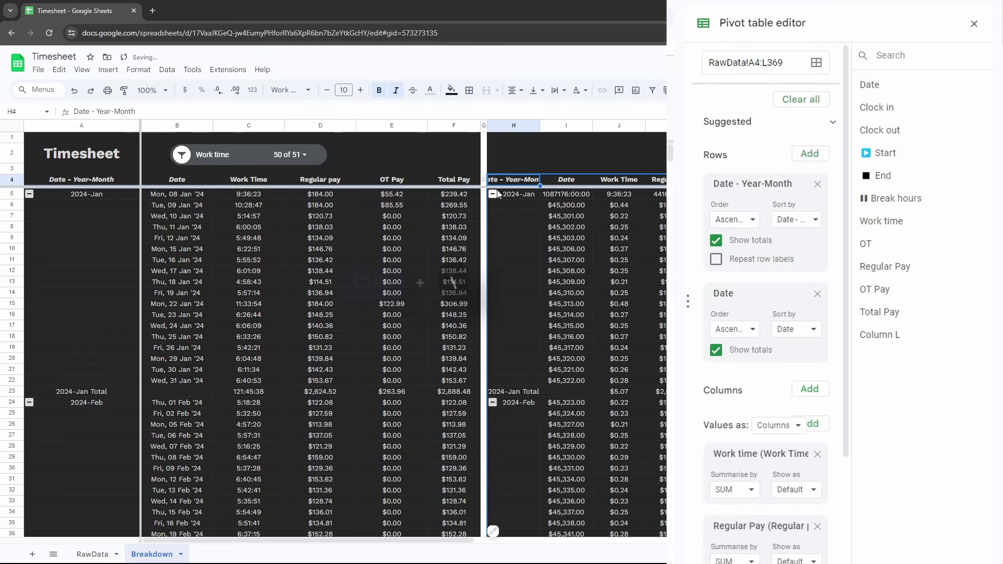
{"action": "left_click_drag", "start_coordinate": [541, 126], "coordinate": [561, 126]}
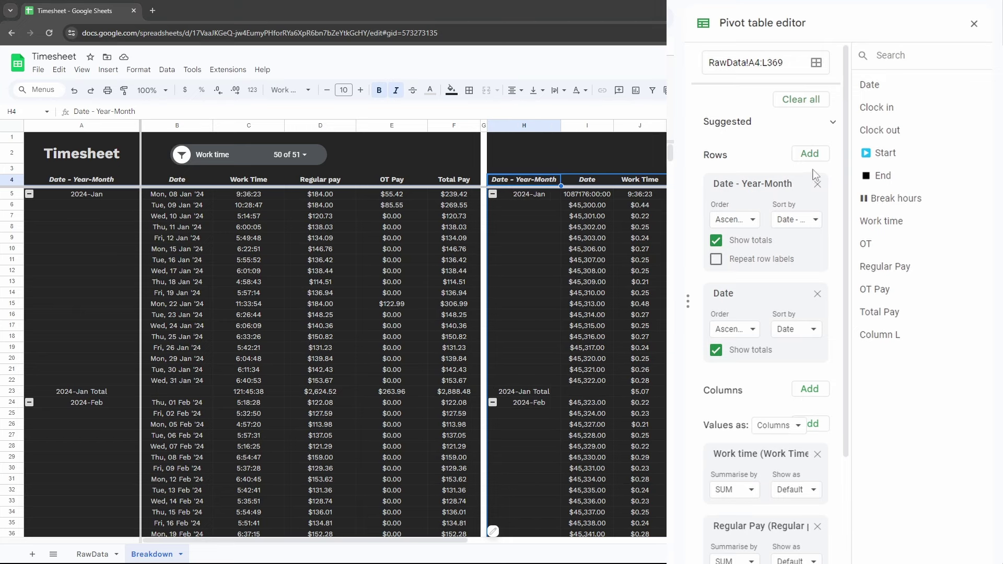
Remove the Date - Year-Month row grouping from the second pivot
{"action": "left_click", "coordinate": [818, 185]}
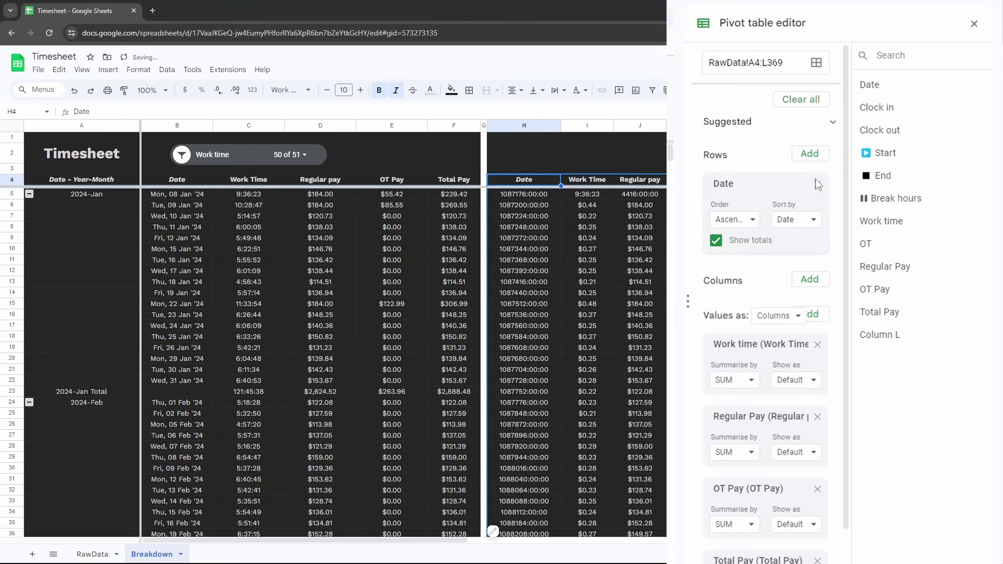
{"action": "scroll", "coordinate": [446, 531], "scroll_direction": "right", "scroll_amount": 6}
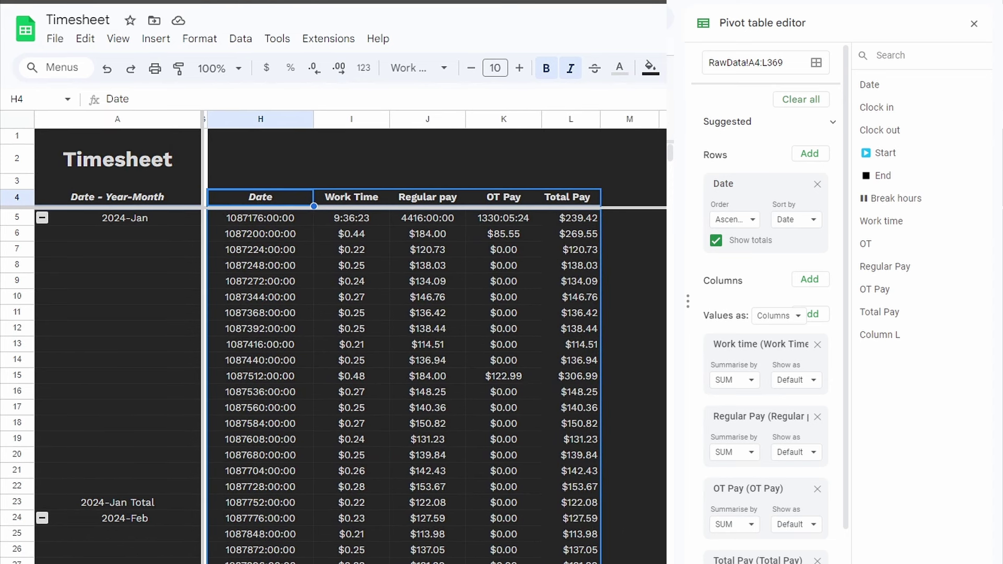
{"action": "key", "text": "Down"}
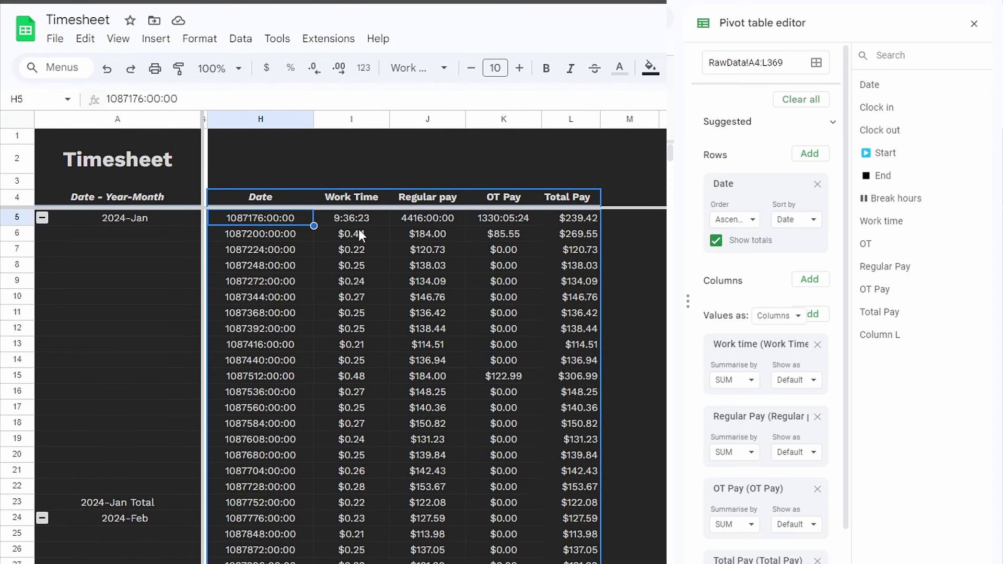
Format the Work Time column I as duration and pay columns J–L as currency
{"action": "left_click", "coordinate": [355, 216]}
{"action": "left_click", "coordinate": [361, 119]}
{"action": "left_click", "coordinate": [215, 42]}
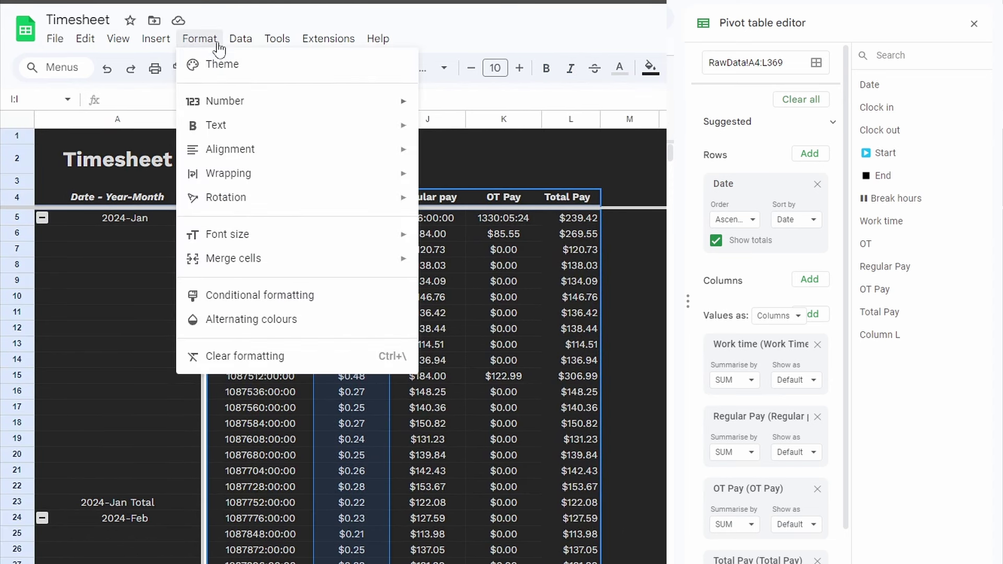
{"action": "mouse_move", "coordinate": [225, 101]}
{"action": "left_click", "coordinate": [482, 434]}
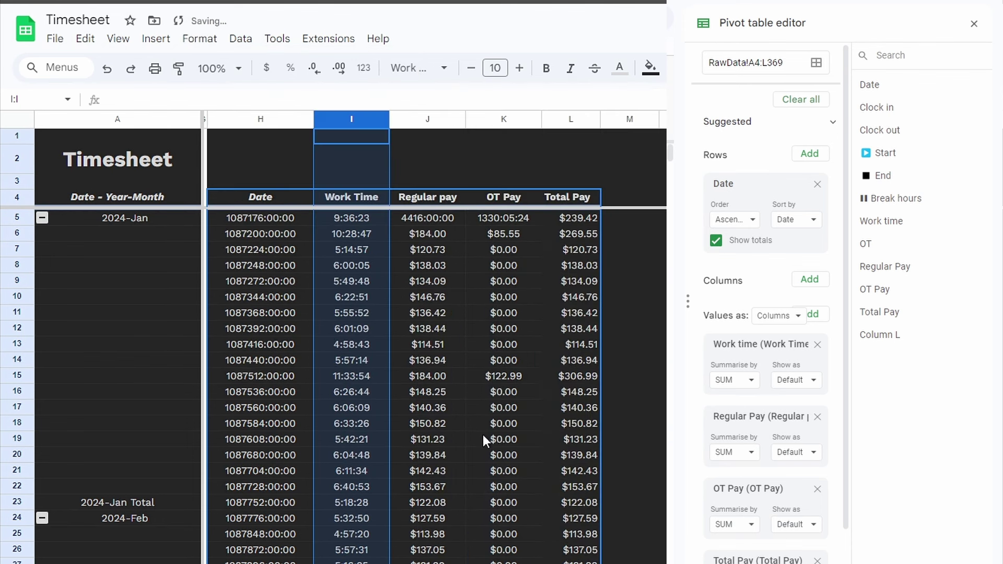
{"action": "left_click_drag", "start_coordinate": [416, 123], "coordinate": [564, 119]}
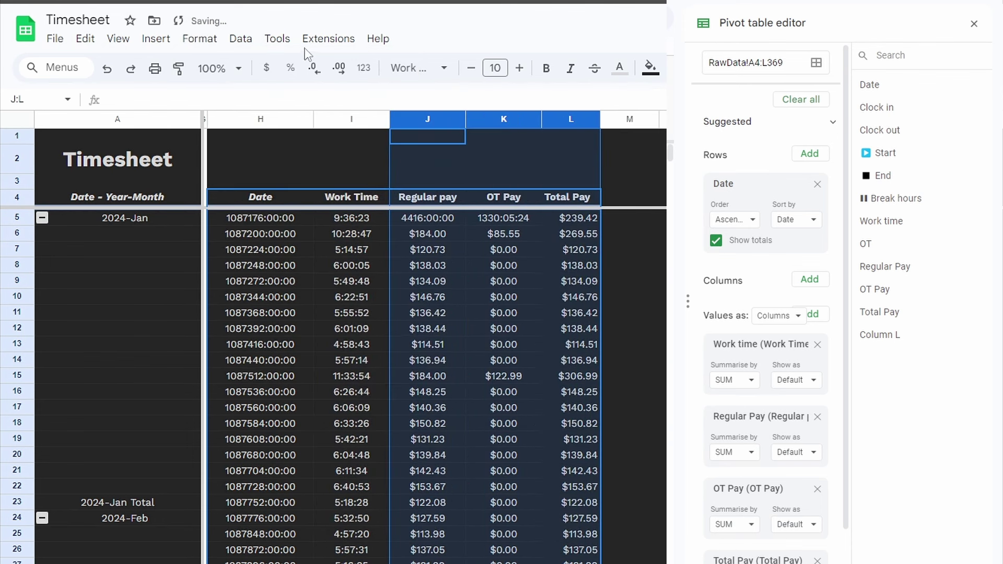
{"action": "left_click", "coordinate": [266, 68]}
Show the Date column H as plain numbers and close the pivot editor
{"action": "left_click", "coordinate": [306, 219]}
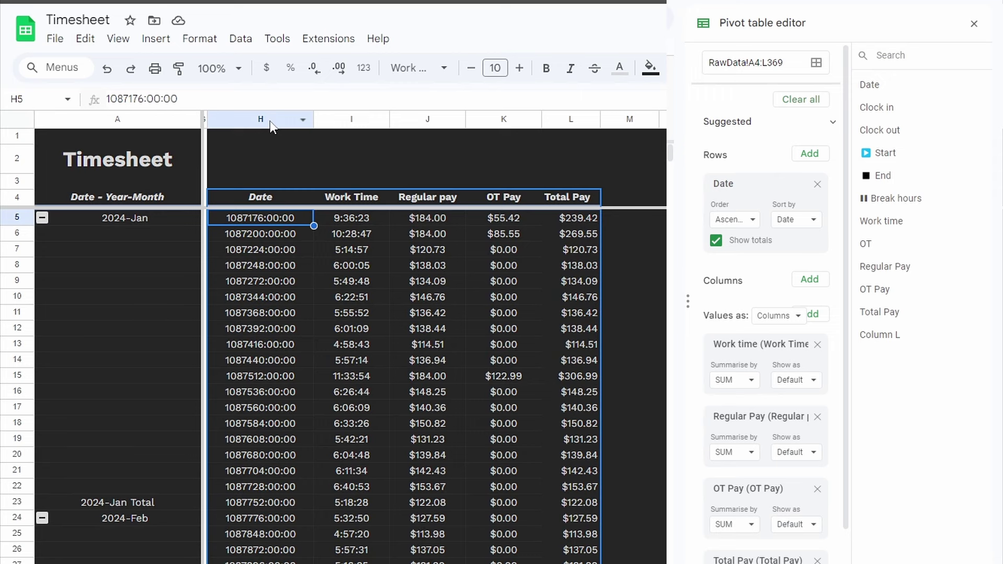
{"action": "left_click", "coordinate": [270, 121]}
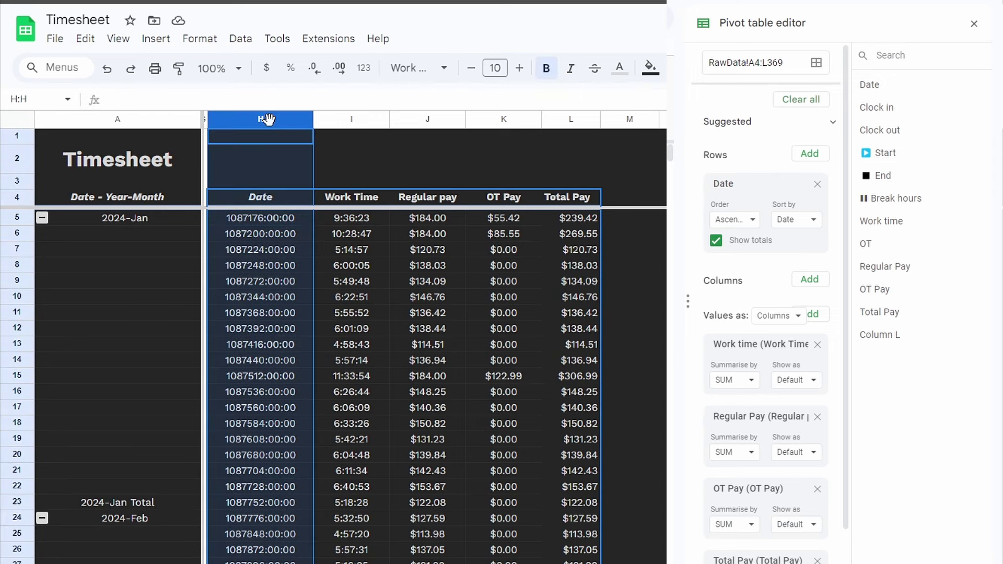
{"action": "left_click", "coordinate": [200, 39]}
{"action": "mouse_move", "coordinate": [241, 103]}
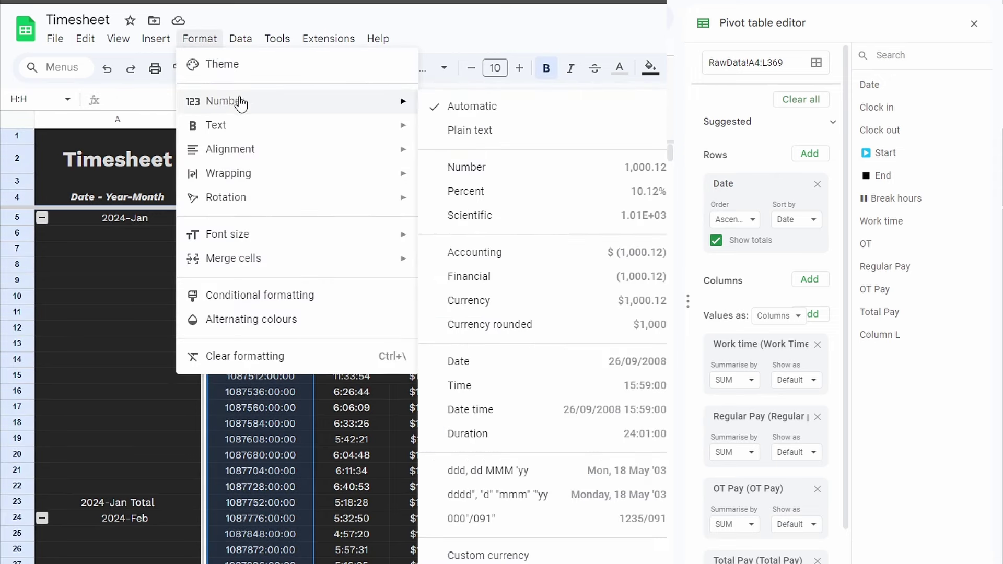
{"action": "left_click", "coordinate": [496, 167]}
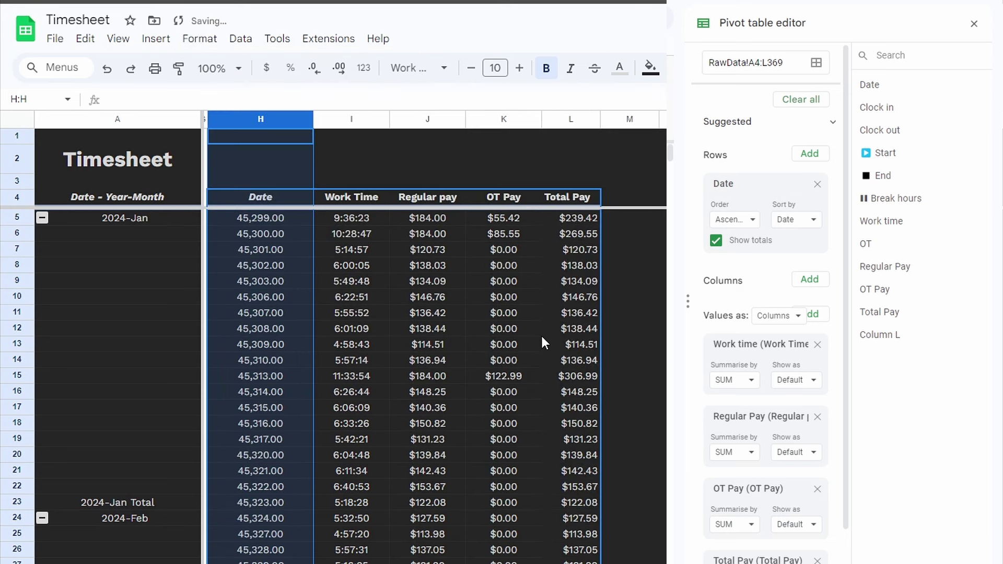
{"action": "left_click", "coordinate": [261, 218]}
Add a grouping rule bucketing the pivot's dates into Sat–Fri weeks, and widen the Grouped Date column
{"action": "right_click", "coordinate": [269, 217]}
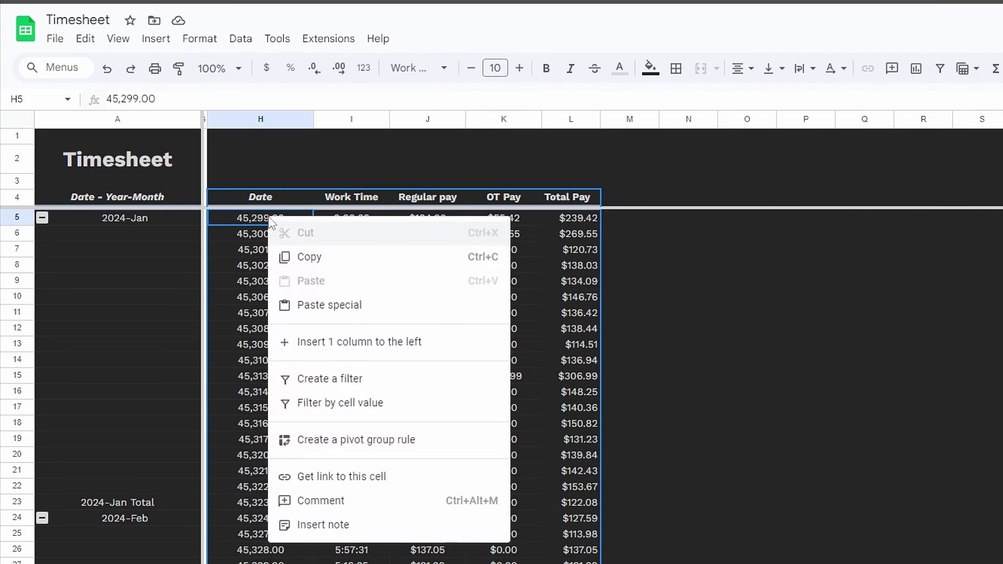
{"action": "left_click", "coordinate": [364, 443]}
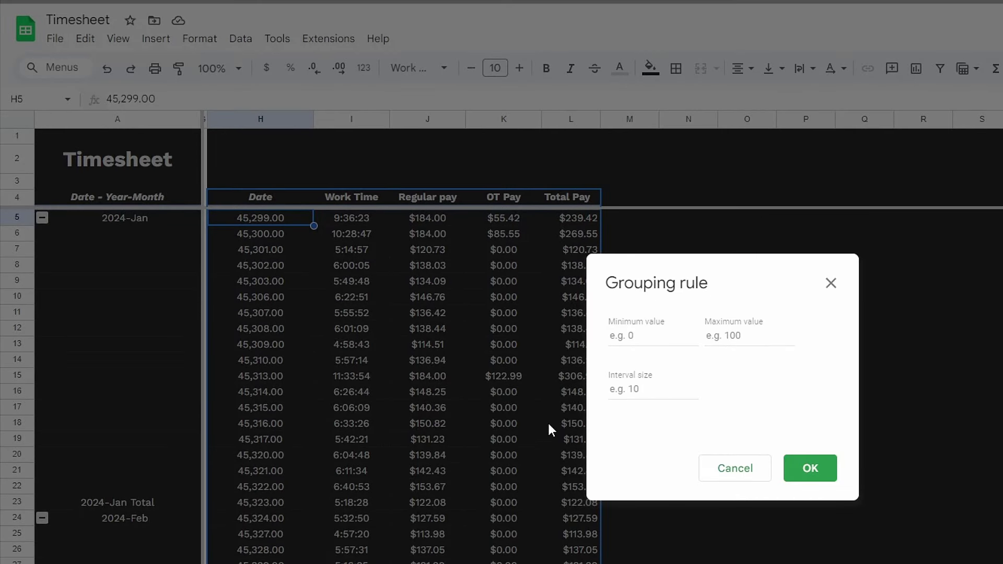
{"action": "left_click", "coordinate": [630, 389]}
{"action": "type", "text": "7"}
{"action": "key", "text": "BackSpace"}
{"action": "type", "text": "14"}
{"action": "left_click", "coordinate": [814, 470]}
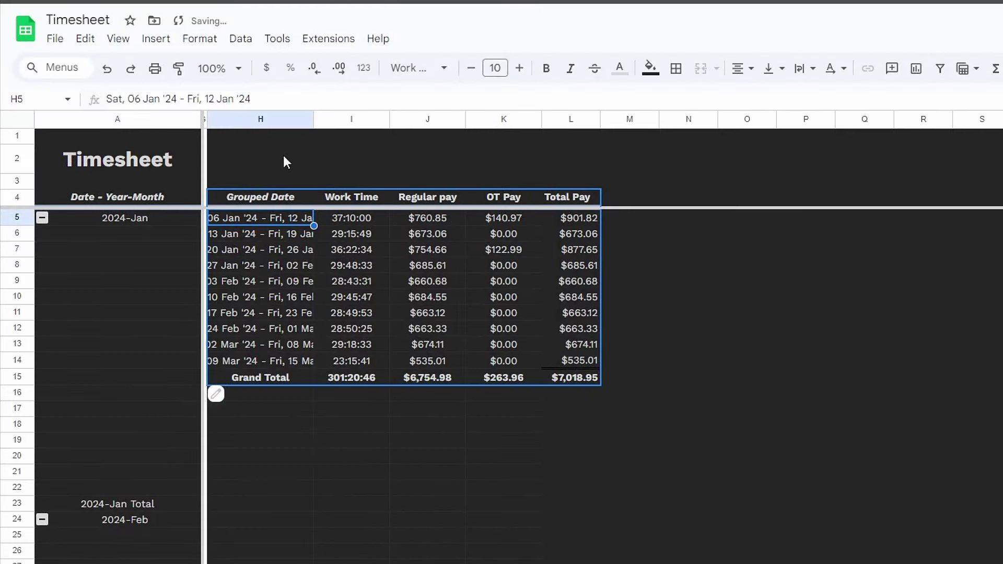
{"action": "left_click_drag", "start_coordinate": [314, 119], "coordinate": [395, 125]}
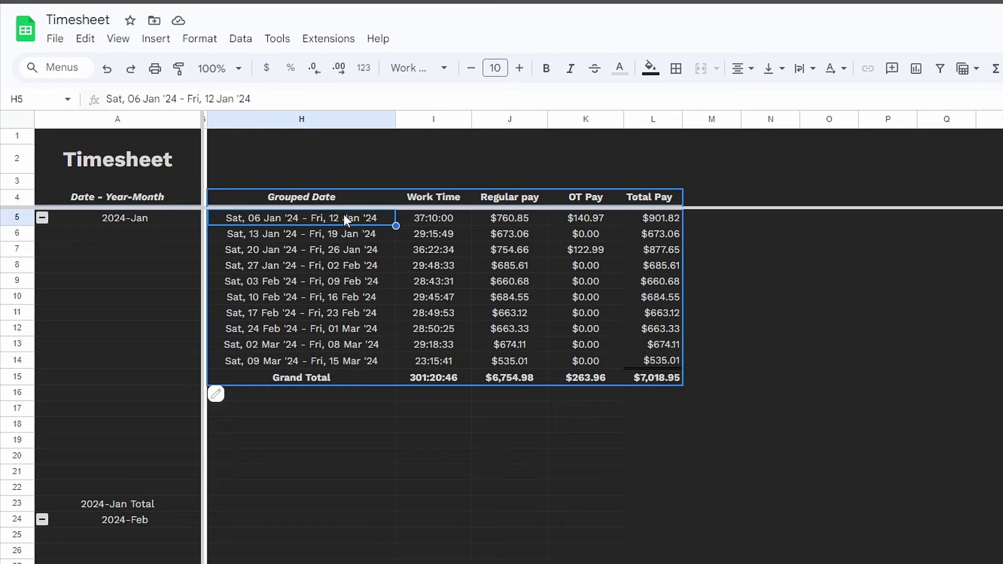
Check the first week's row ($901.82) and switch to the RawData sheet
{"action": "left_click_drag", "start_coordinate": [347, 218], "coordinate": [636, 228]}
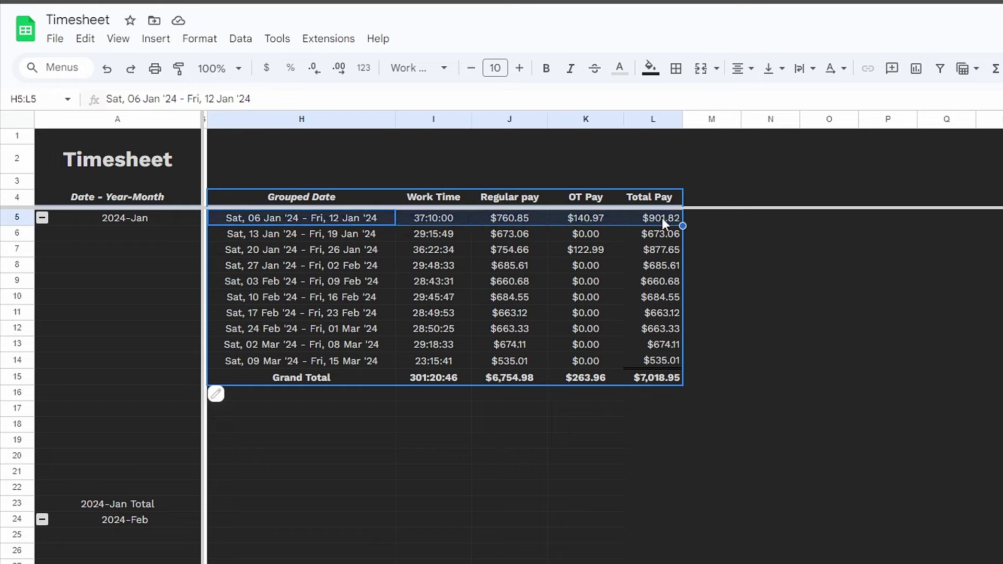
{"action": "left_click", "coordinate": [278, 219]}
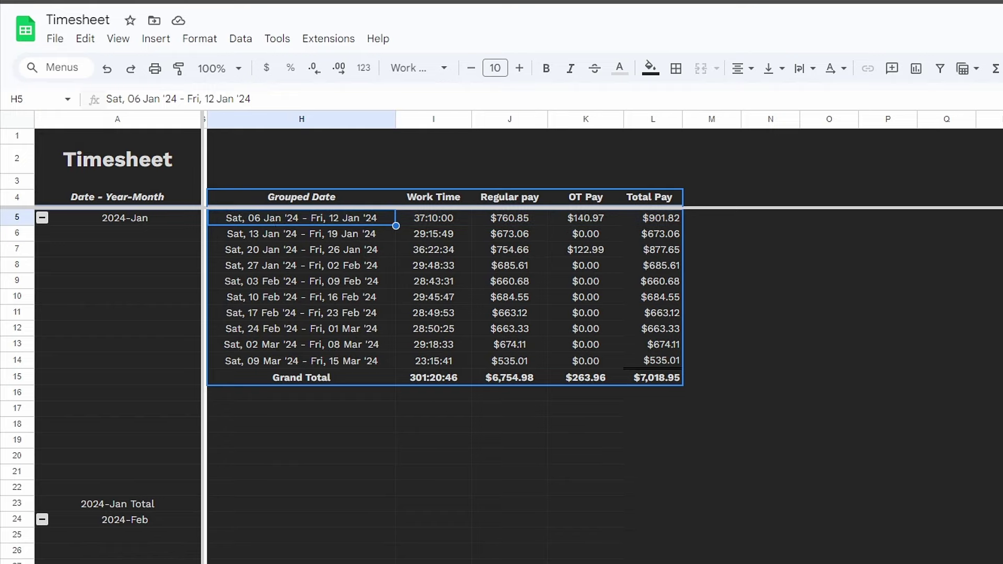
{"action": "key", "text": "ctrl+shift+Page_Up"}
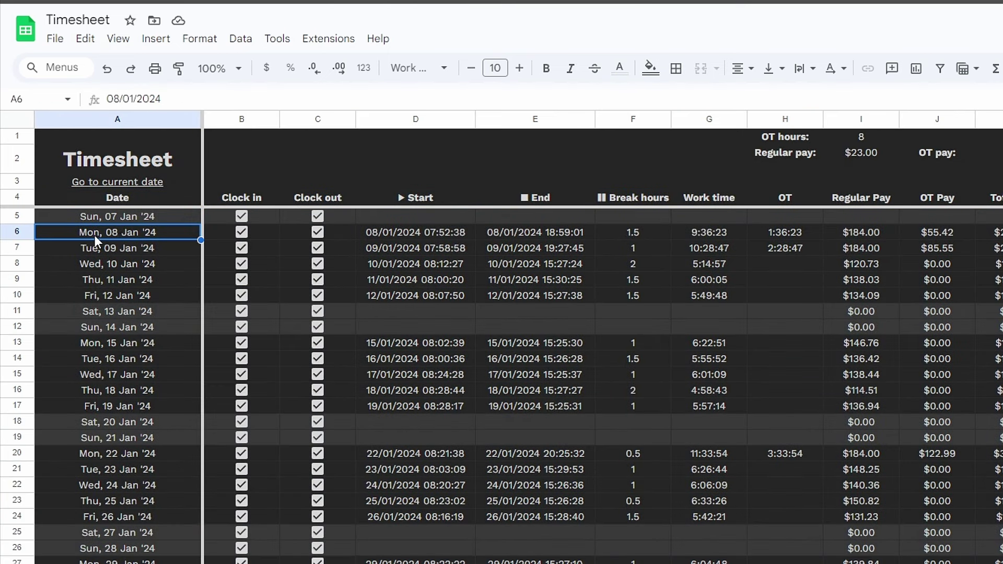
Reveal cell A6's date serial number, then undo the number format
{"action": "left_click", "coordinate": [200, 39]}
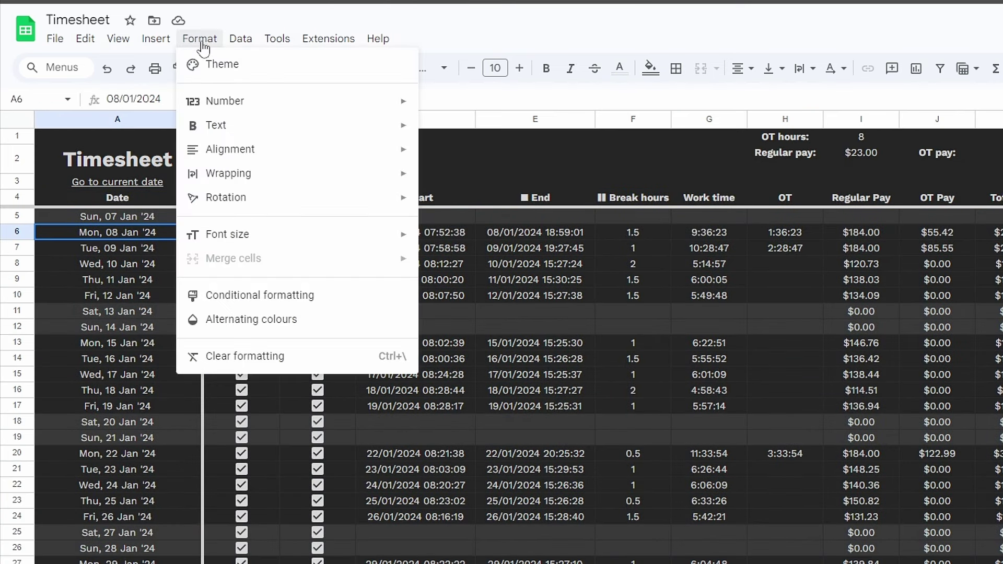
{"action": "mouse_move", "coordinate": [225, 101]}
{"action": "left_click", "coordinate": [506, 168]}
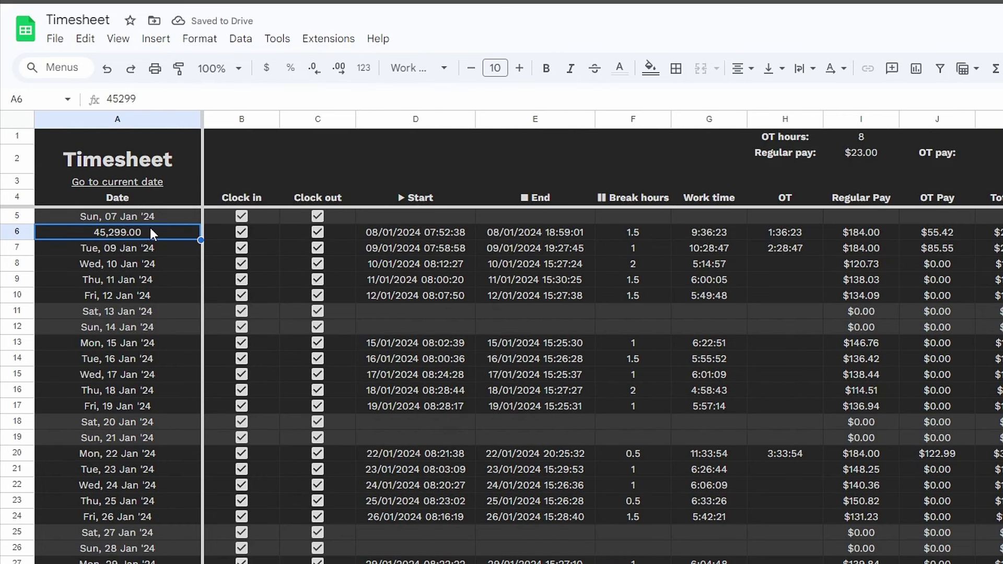
{"action": "key", "text": "ctrl+z"}
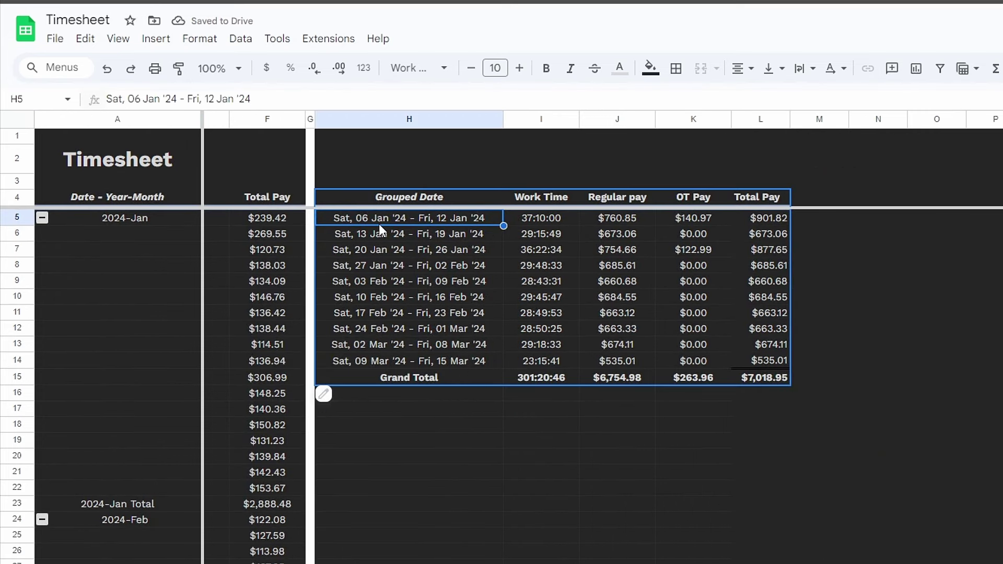
Set the pivot's date grouping minimum to 45299 so weeks run Monday to Sunday
{"action": "right_click", "coordinate": [392, 218]}
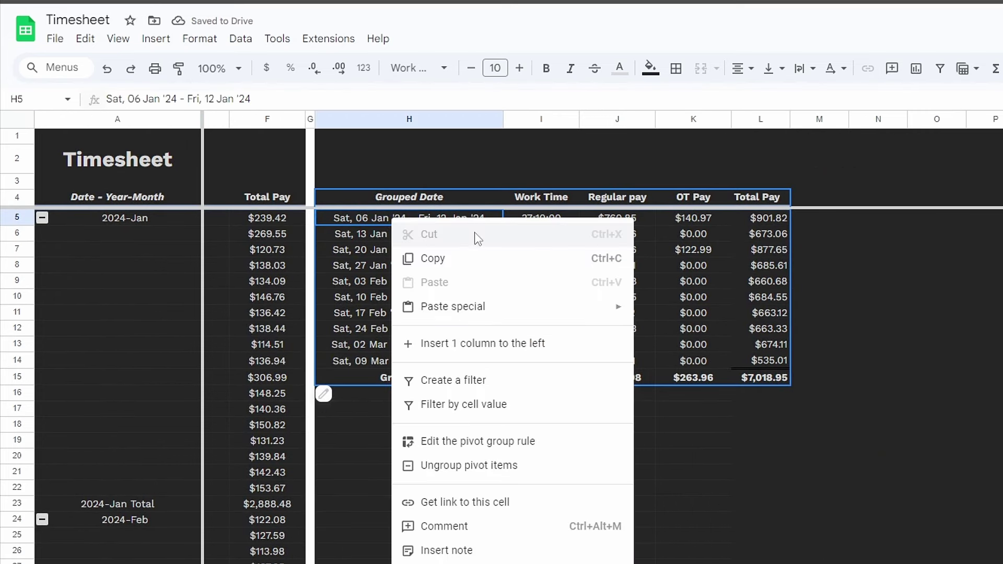
{"action": "left_click", "coordinate": [456, 442]}
{"action": "left_click", "coordinate": [640, 333]}
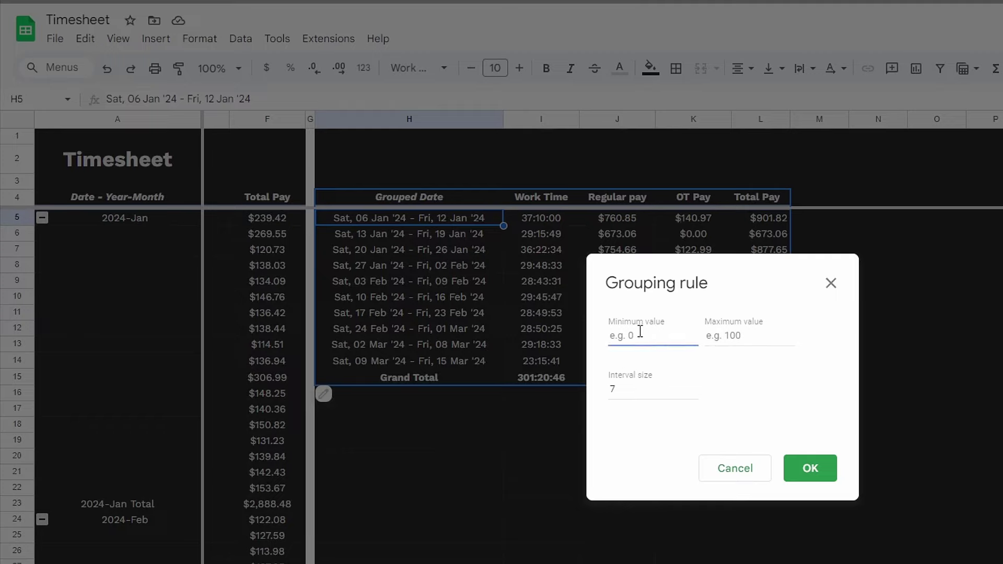
{"action": "type", "text": "45299"}
{"action": "left_click", "coordinate": [809, 468]}
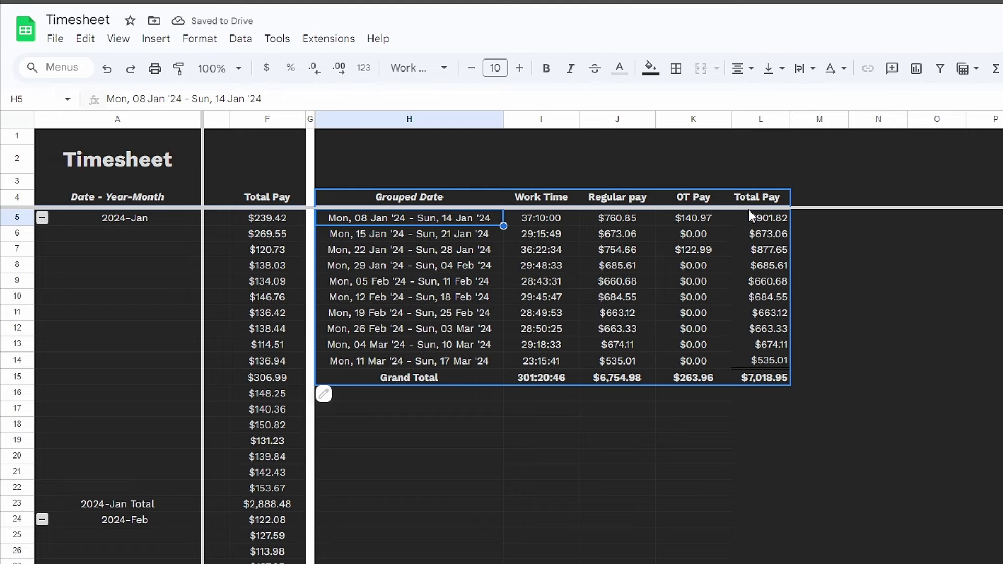
{"action": "left_click", "coordinate": [766, 215]}
Delete the unused columns N through W beside the weekly pivot
{"action": "key", "text": "ctrl+shift+Down"}
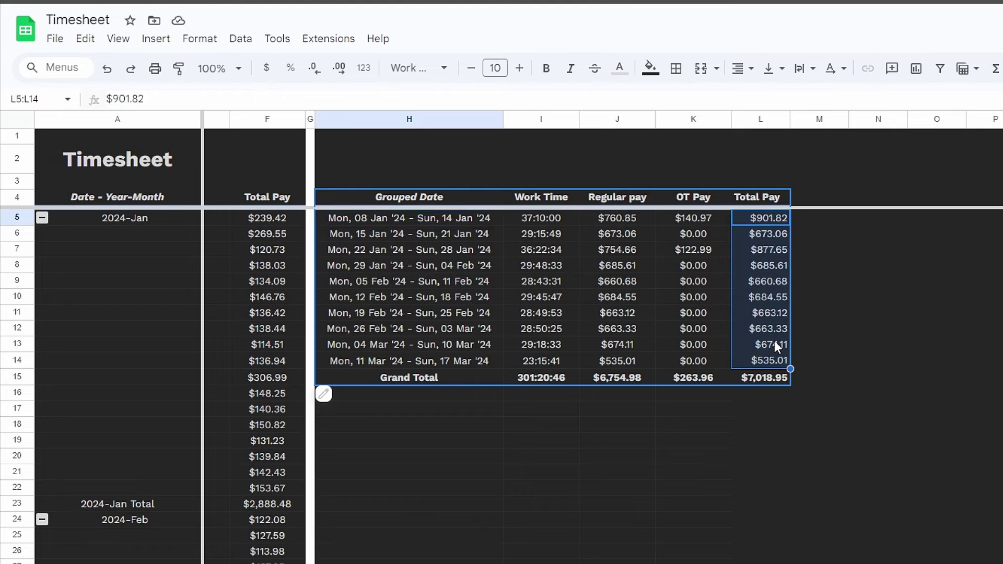
{"action": "left_click_drag", "start_coordinate": [369, 213], "coordinate": [421, 349]}
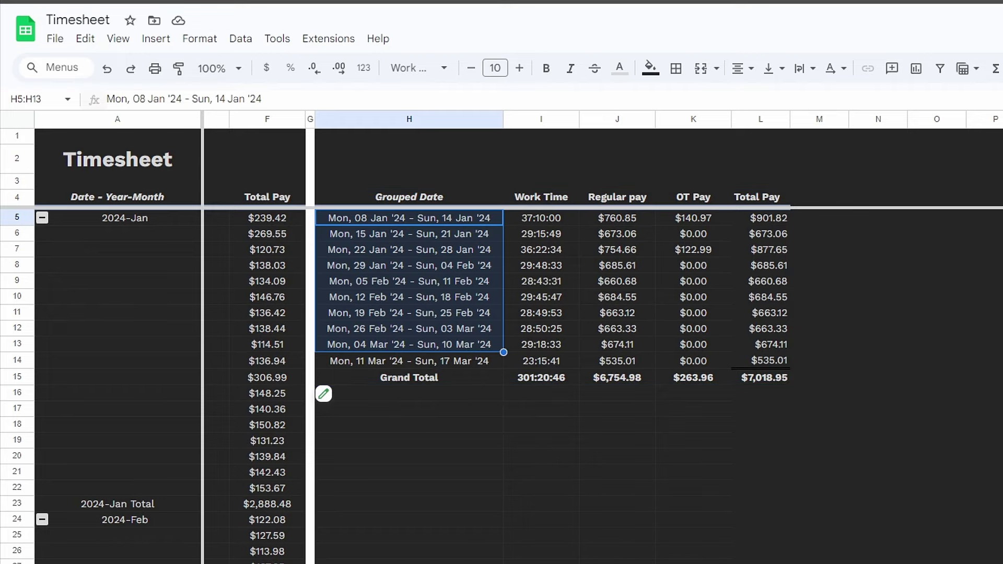
{"action": "left_click", "coordinate": [883, 119]}
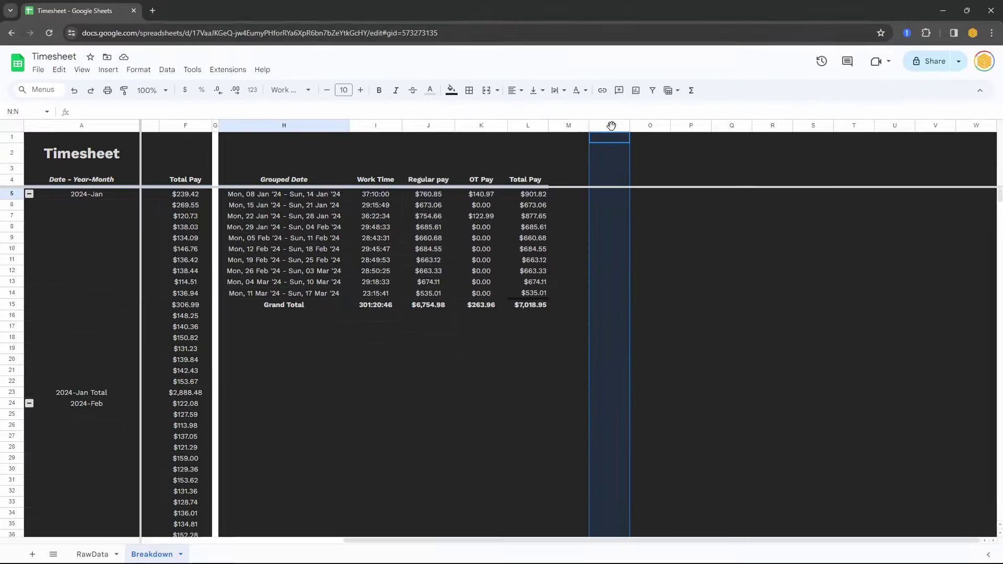
{"action": "key", "text": "ctrl+shift+Right"}
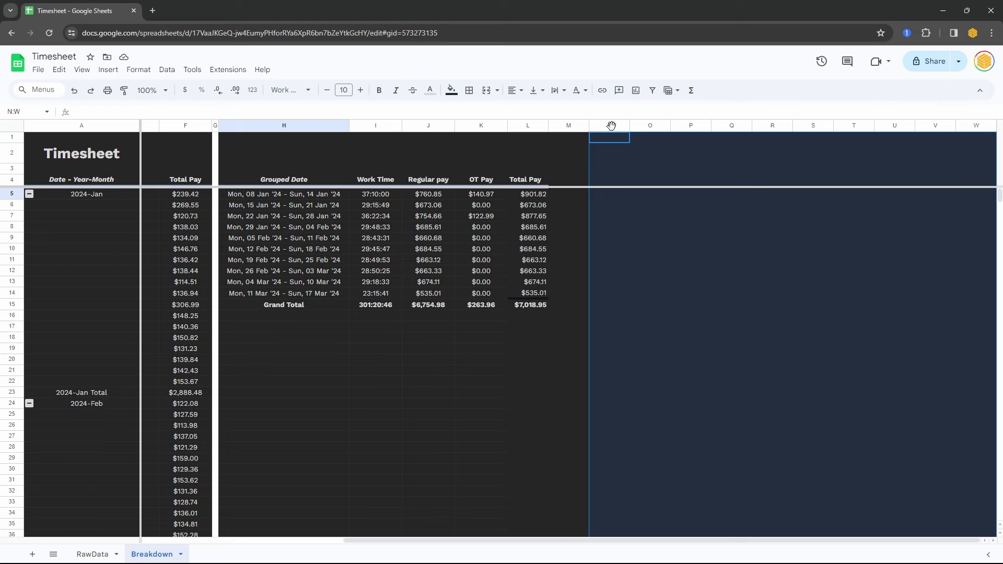
{"action": "key", "text": "ctrl+alt+minus"}
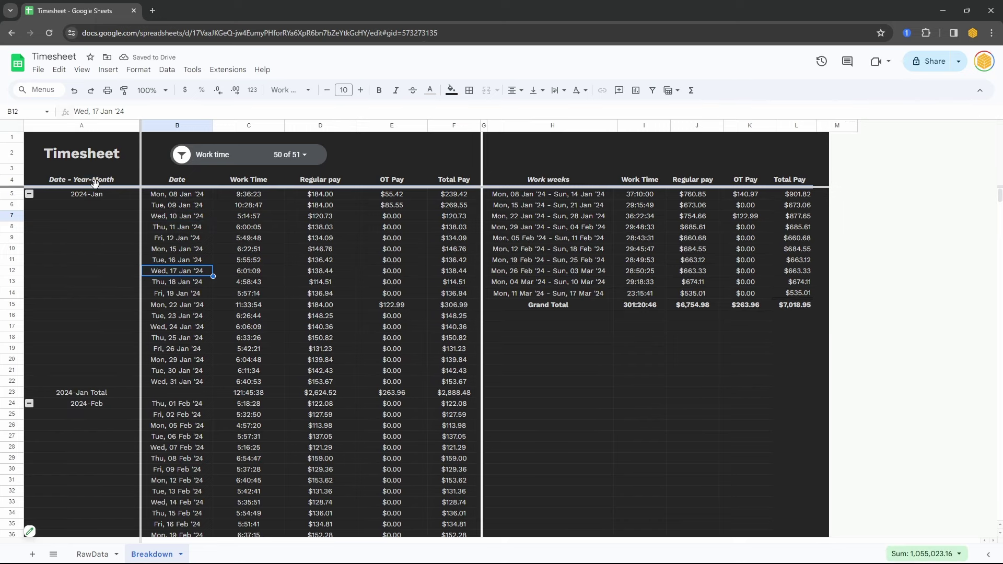
Compare both pivot tables, then reload the spreadsheet on the RawData sheet
{"action": "left_click_drag", "start_coordinate": [78, 179], "coordinate": [456, 365]}
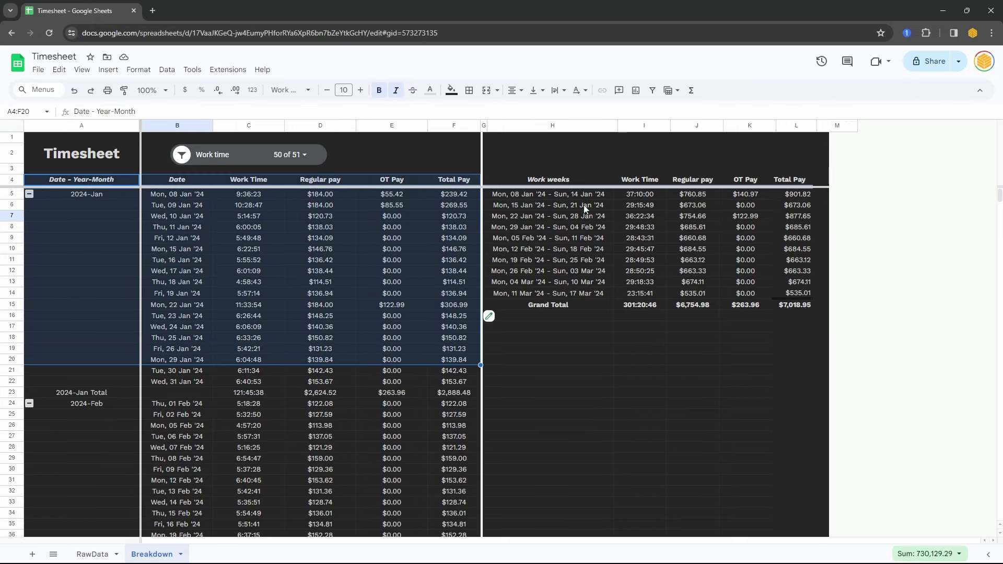
{"action": "left_click_drag", "start_coordinate": [547, 180], "coordinate": [826, 341]}
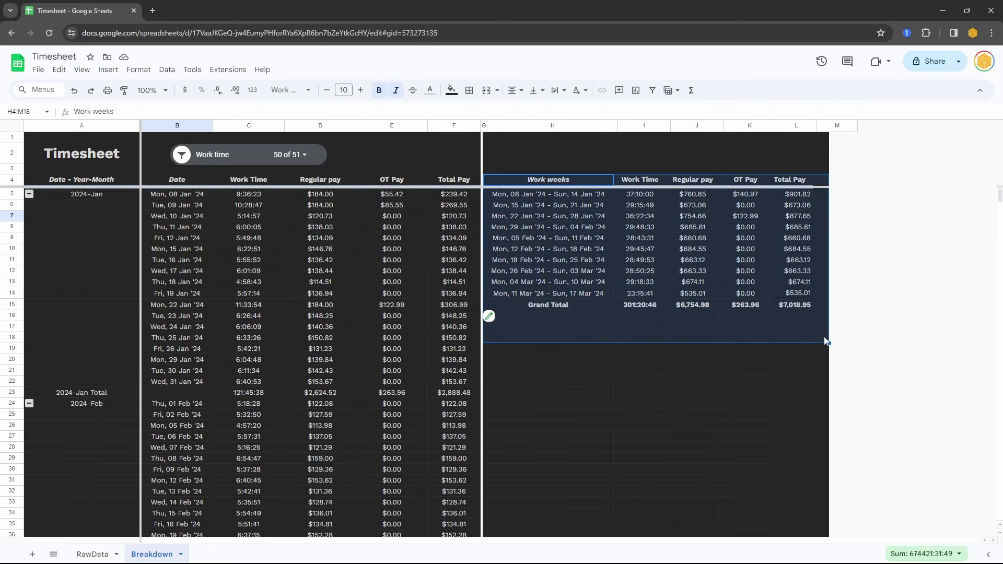
{"action": "left_click", "coordinate": [92, 553]}
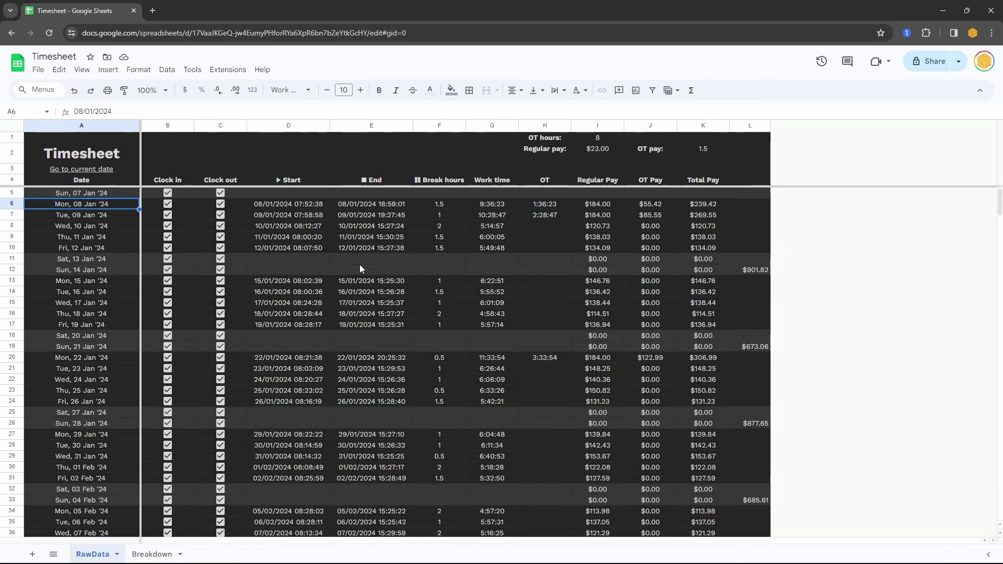
{"action": "left_click_drag", "start_coordinate": [288, 203], "coordinate": [380, 262]}
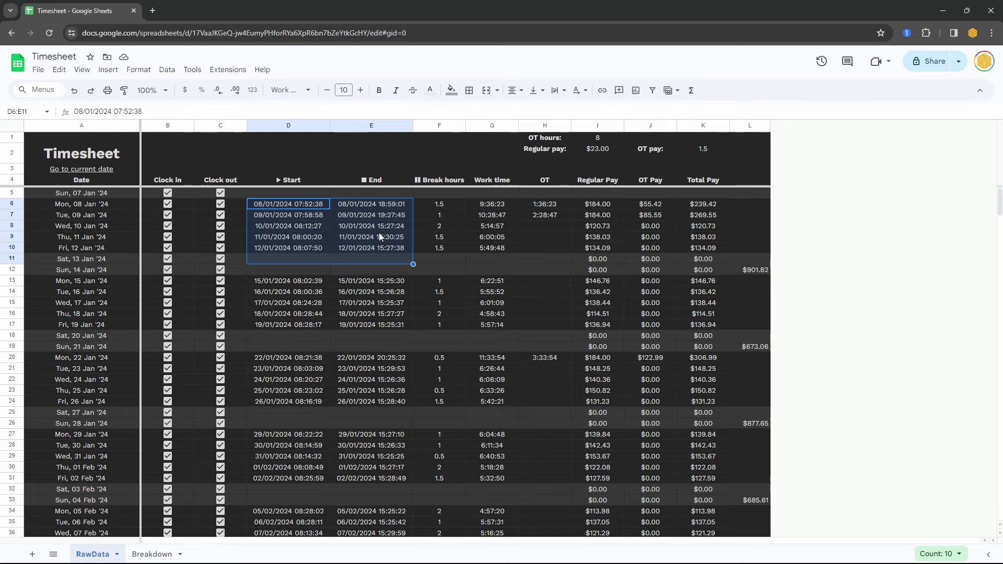
{"action": "left_click", "coordinate": [50, 33]}
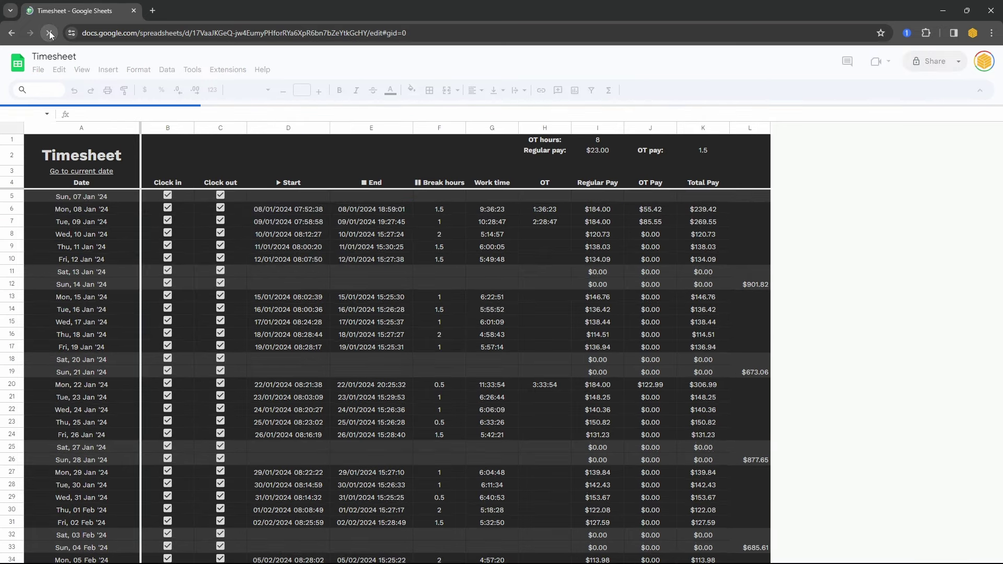